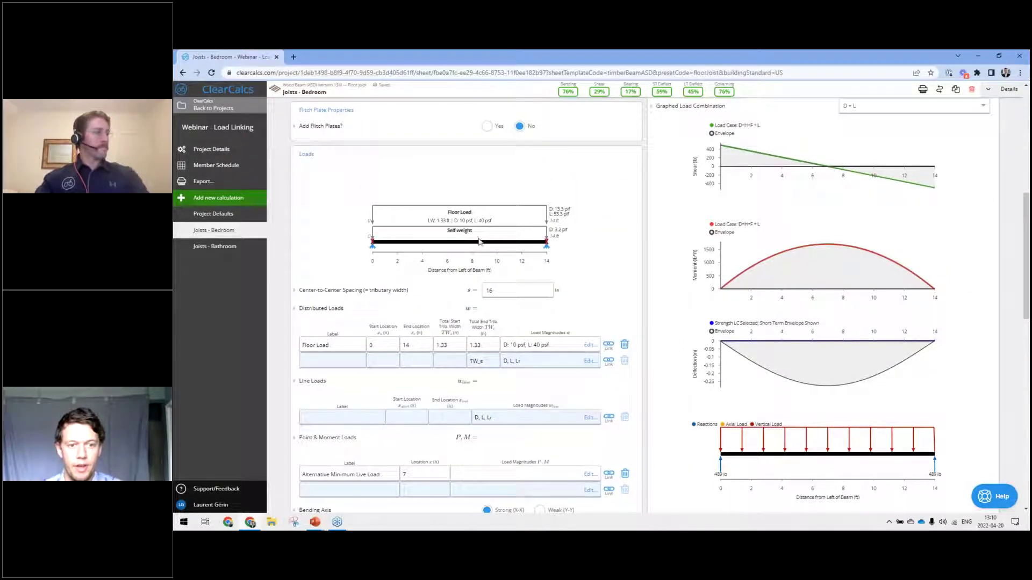
# Look over the Joists - Bathroom calculation and add a Wood Beam (ASD) Floor Girder calculation named B3.
pyautogui.click(235, 248)
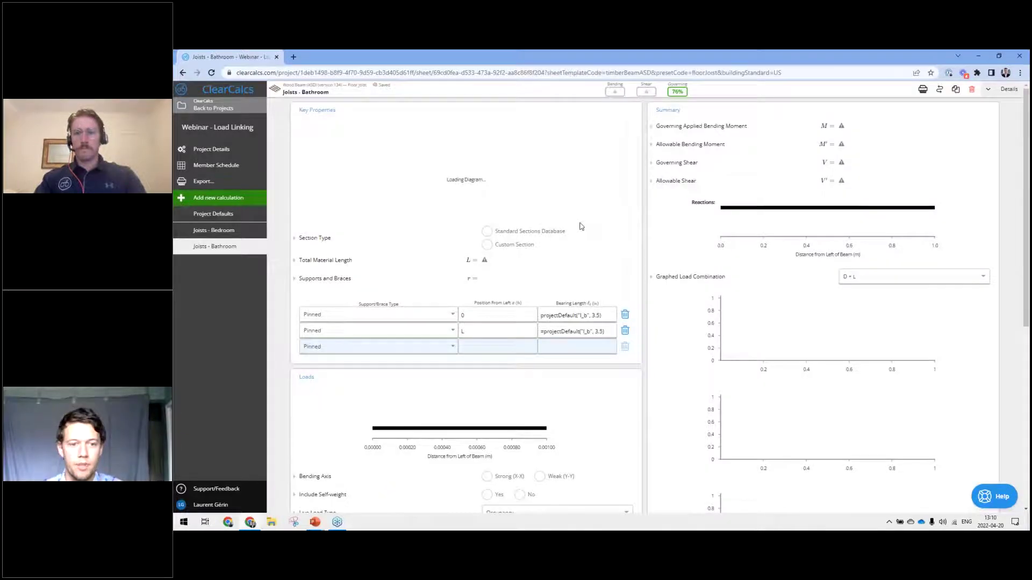
pyautogui.scroll(-5, 535, 231)
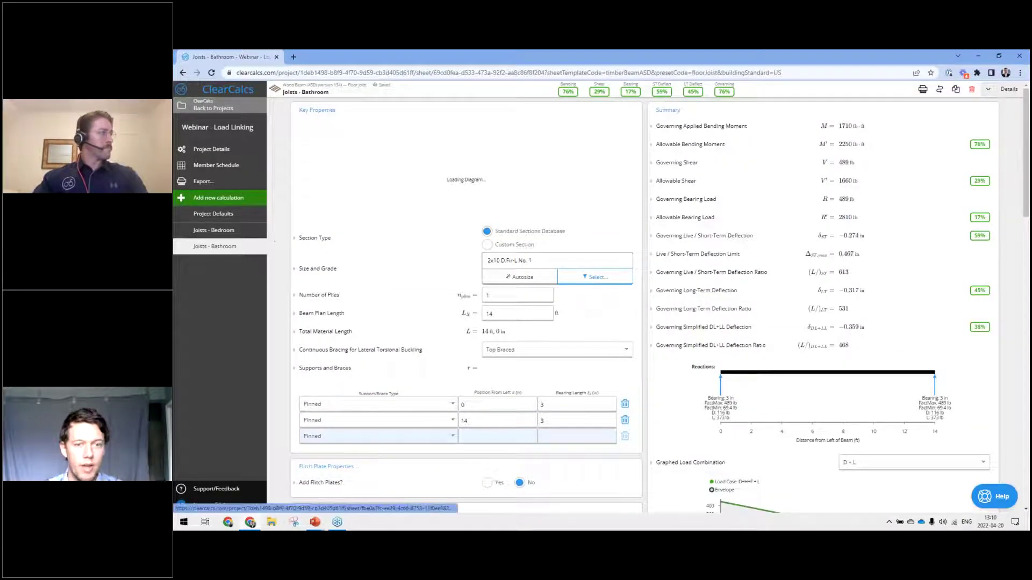
pyautogui.click(226, 201)
pyautogui.click(275, 181)
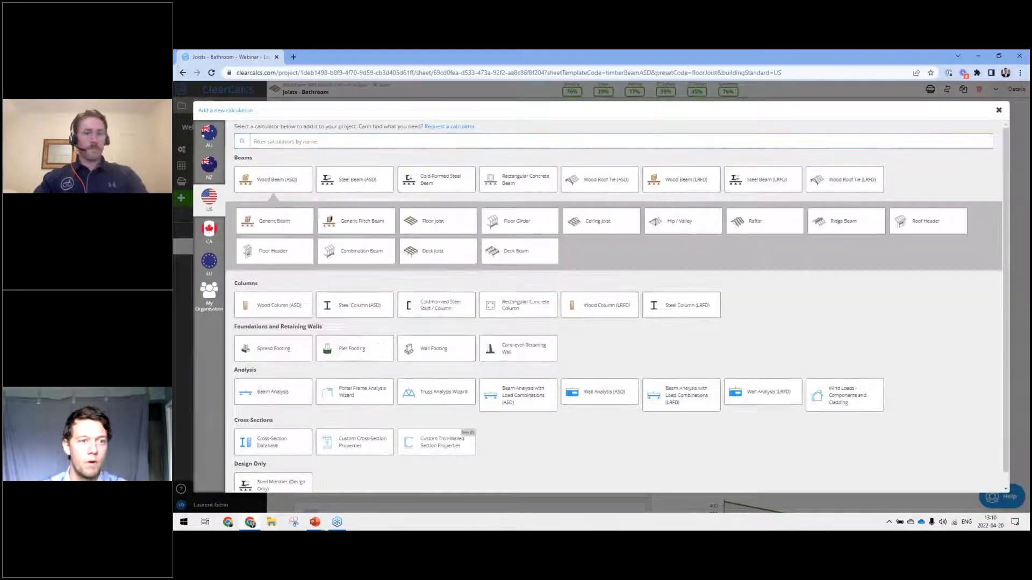
pyautogui.click(519, 223)
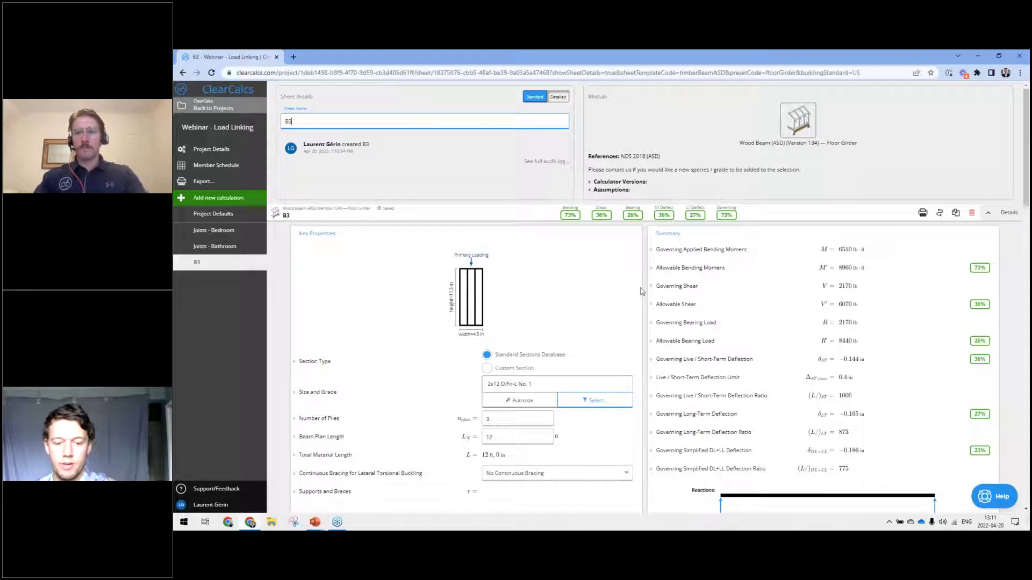
# Delete the default Floor Load from the distributed loads of girder B3.
pyautogui.scroll(-10, 526, 361)
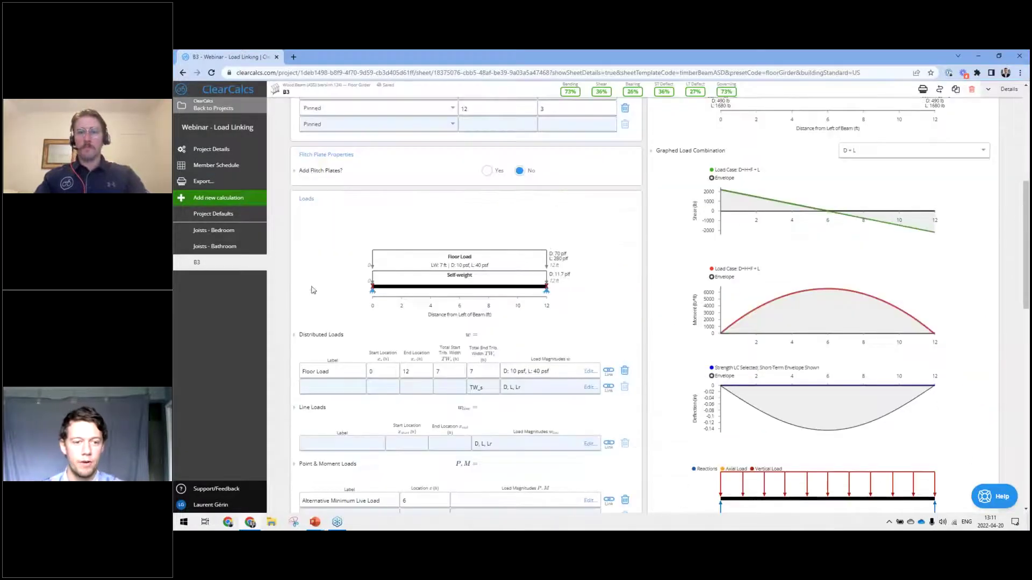
pyautogui.click(625, 372)
pyautogui.scroll(-1, 396, 327)
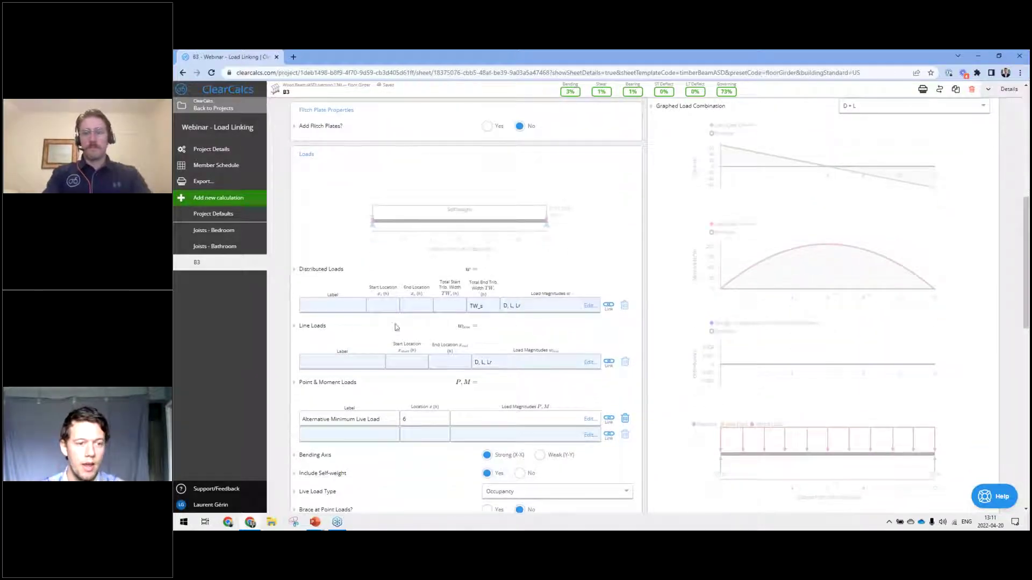
# Link reaction 1 of Joists - Bathroom to B3 as a line load running from 0 to L.
pyautogui.click(609, 364)
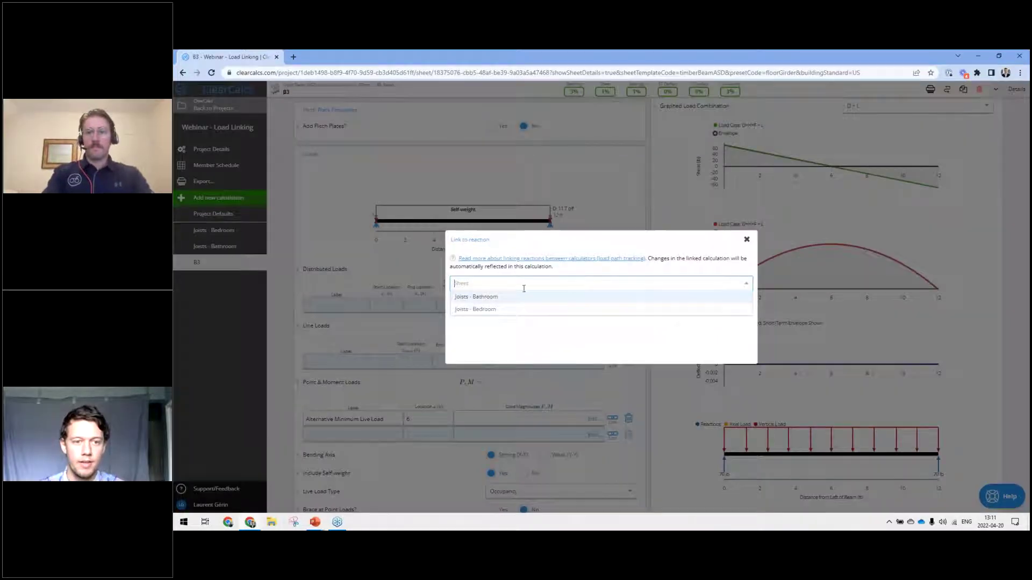
pyautogui.click(483, 301)
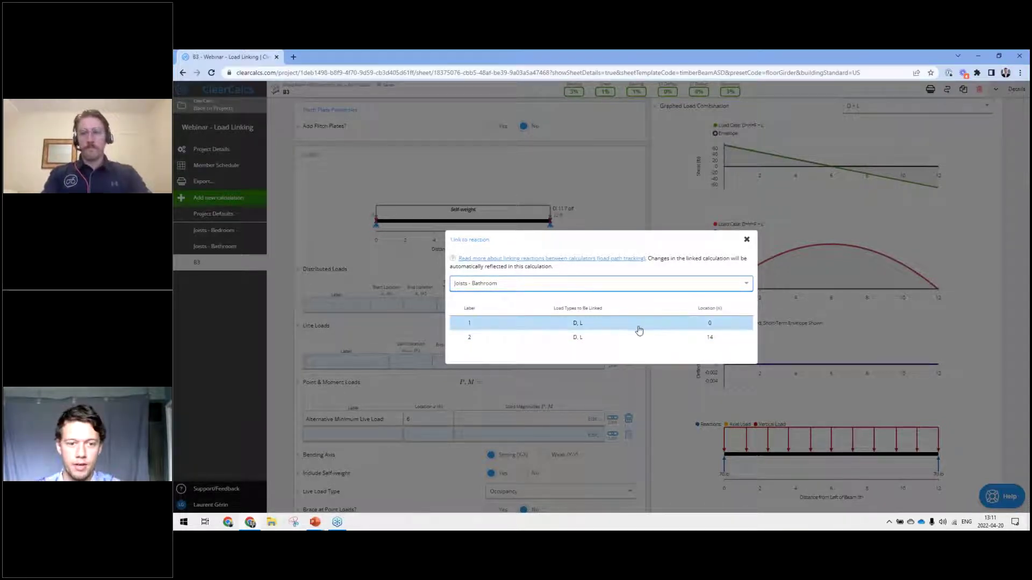
pyautogui.click(616, 329)
pyautogui.click(410, 358)
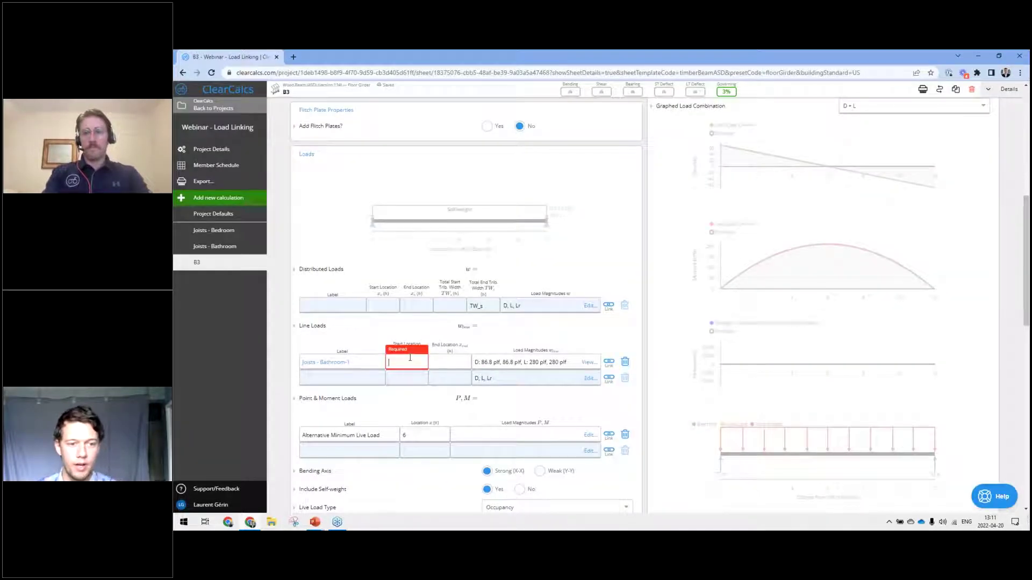
pyautogui.write('0')
pyautogui.press('Tab')
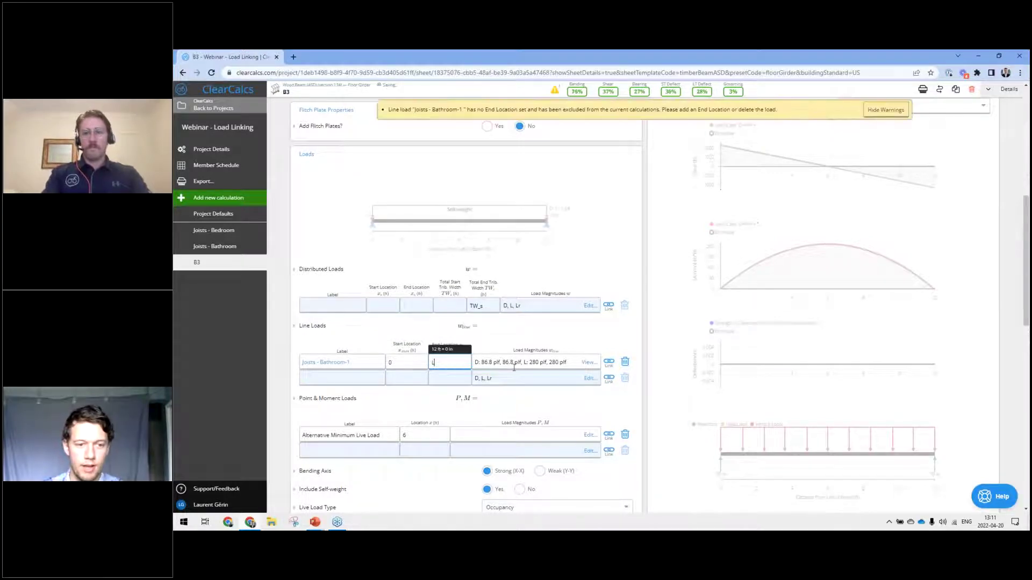
pyautogui.write('L')
pyautogui.press('Return')
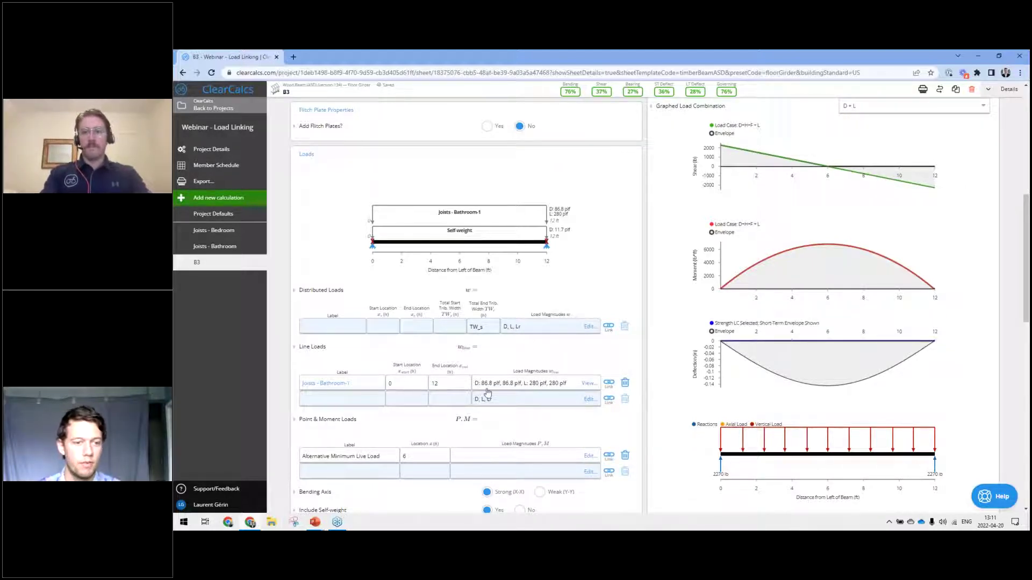
# Link reaction 1 of Joists - Bedroom to B3 as a second line load running from 0 to 12 ft.
pyautogui.click(609, 400)
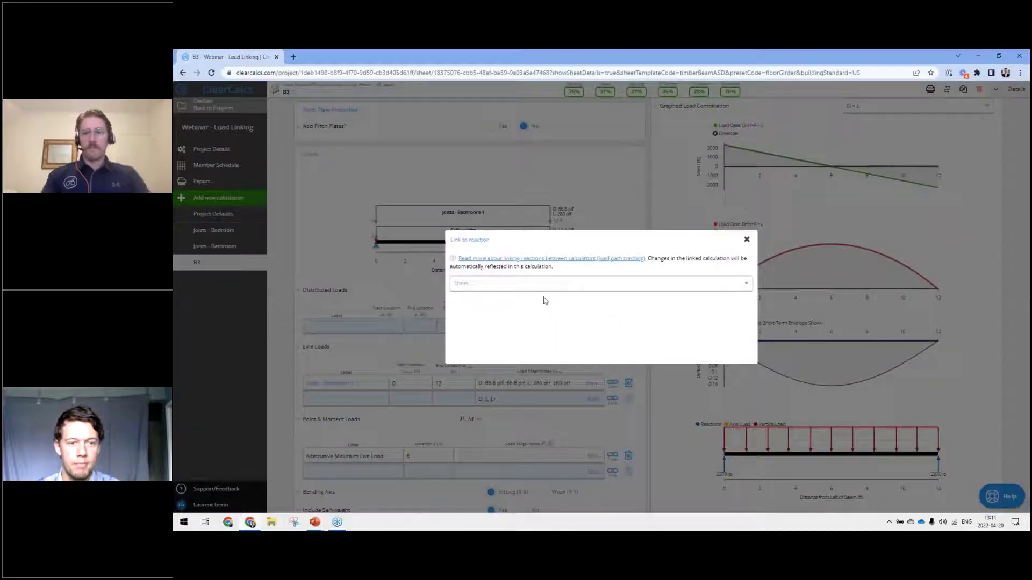
pyautogui.click(545, 284)
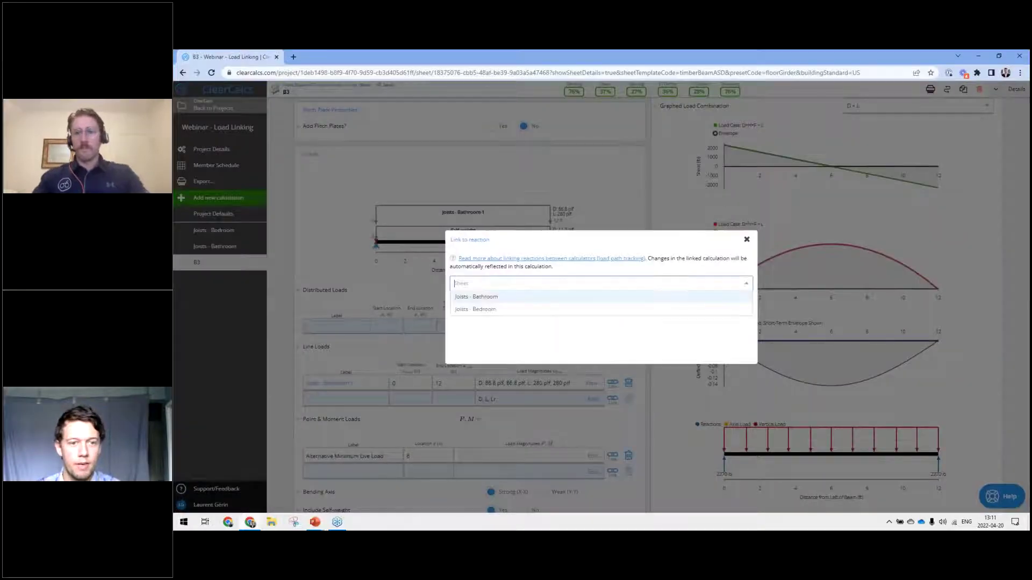
pyautogui.click(516, 310)
pyautogui.click(536, 326)
pyautogui.click(411, 401)
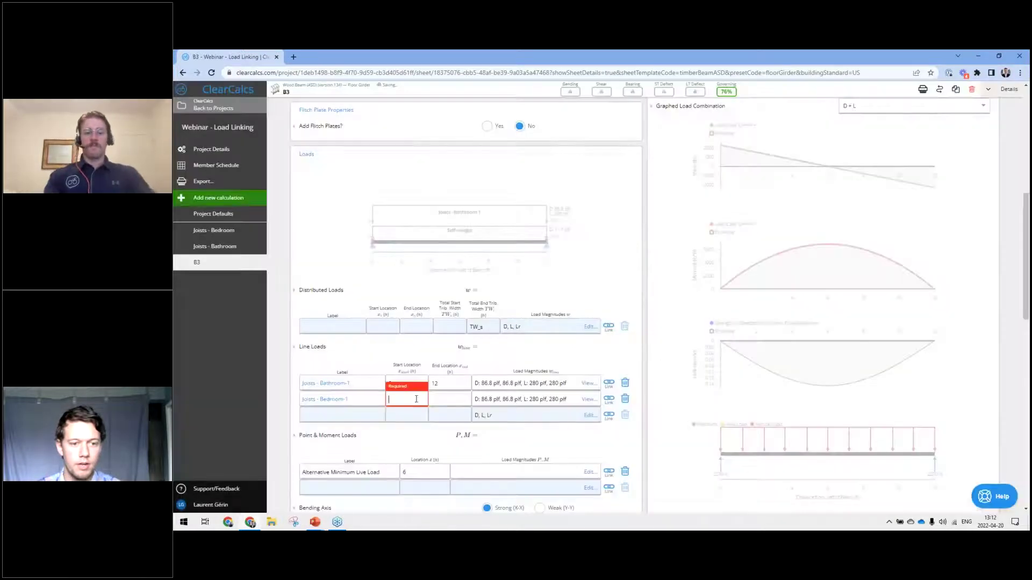
pyautogui.write('0')
pyautogui.press('Tab')
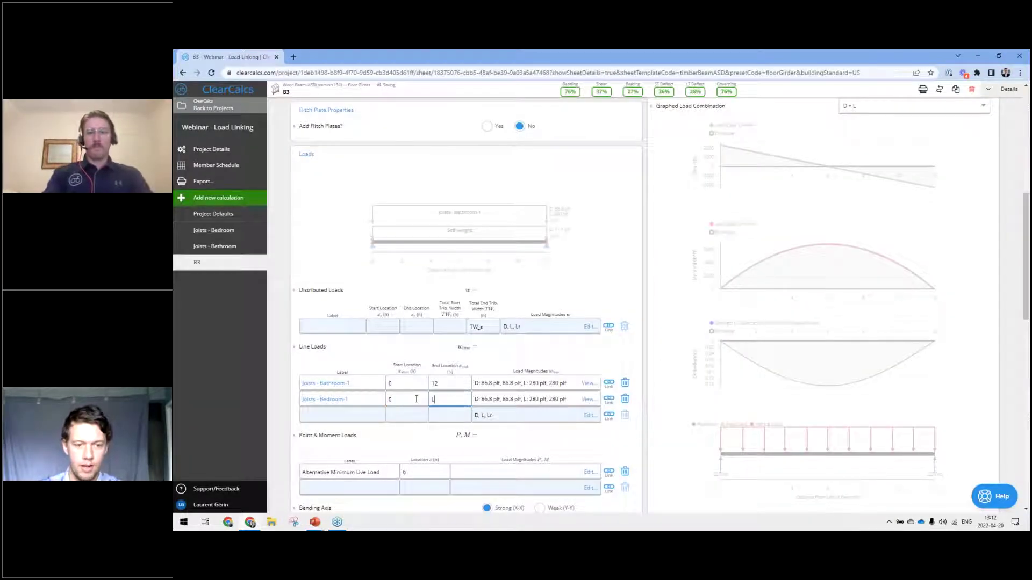
pyautogui.write('12')
pyautogui.press('Tab')
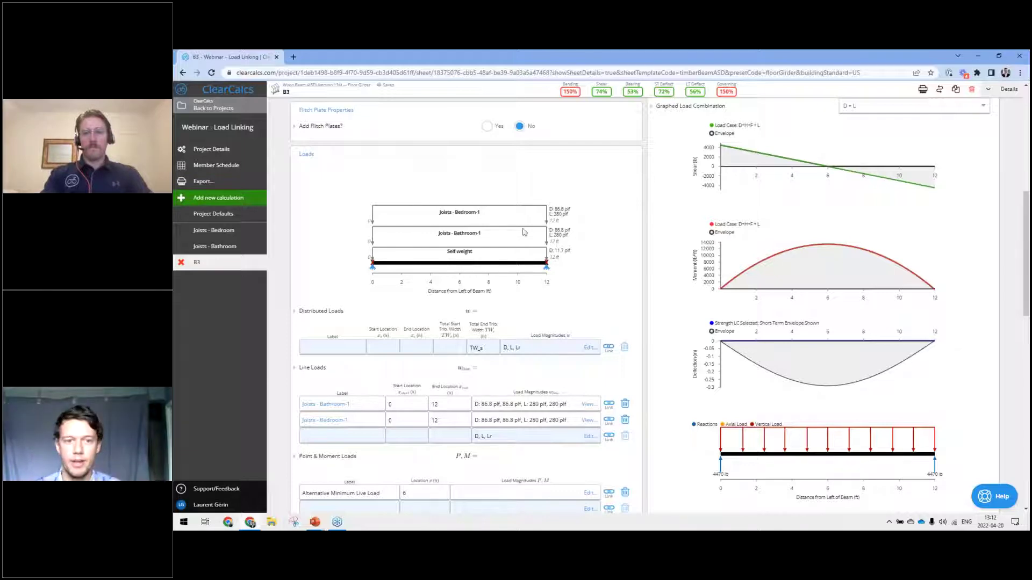
# Check B3's bending utilization in the summary and set the girder's number of plies to 2.
pyautogui.scroll(7, 589, 284)
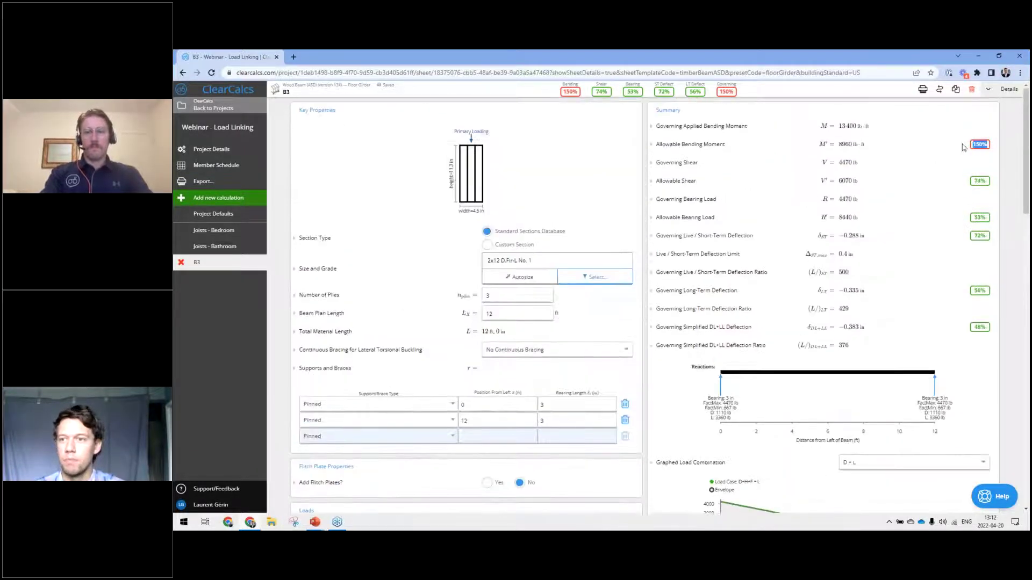
pyautogui.click(946, 142)
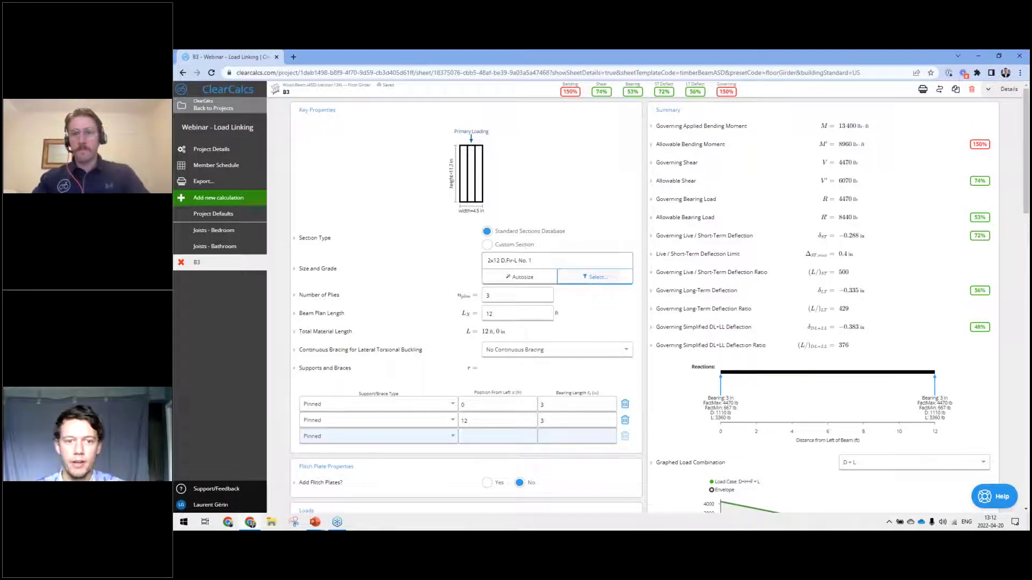
pyautogui.doubleClick(503, 295)
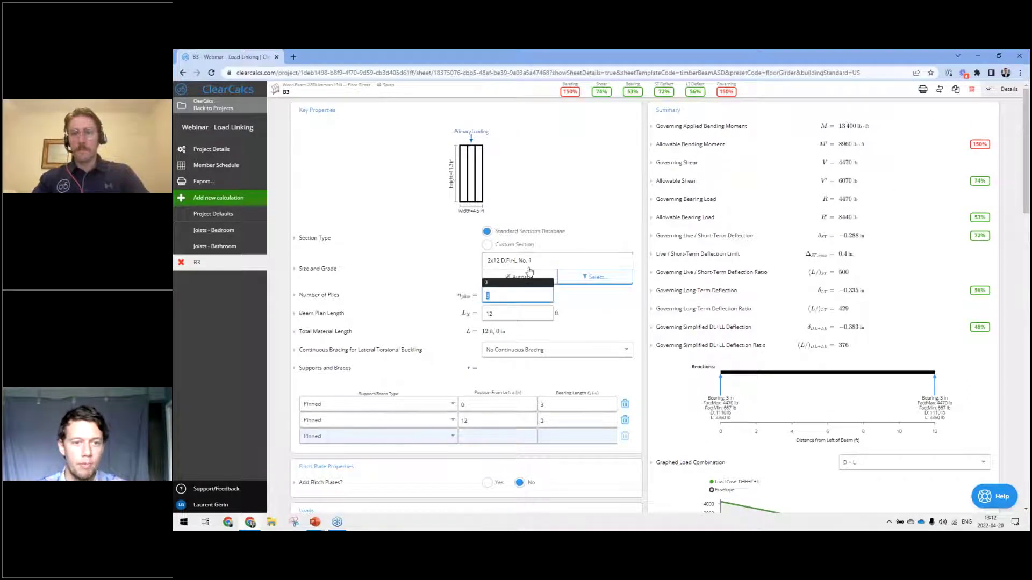
pyautogui.click(630, 204)
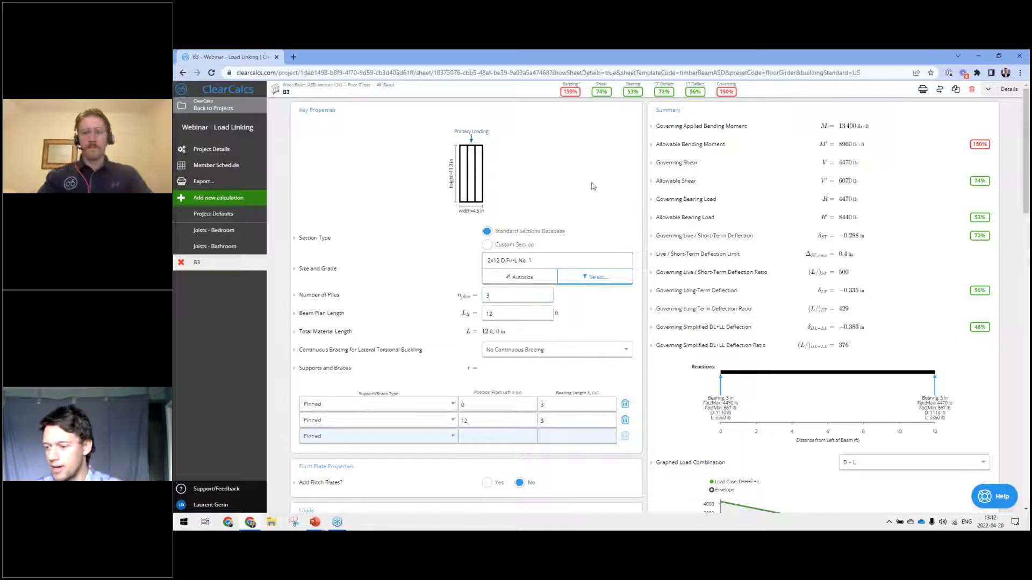
pyautogui.doubleClick(539, 296)
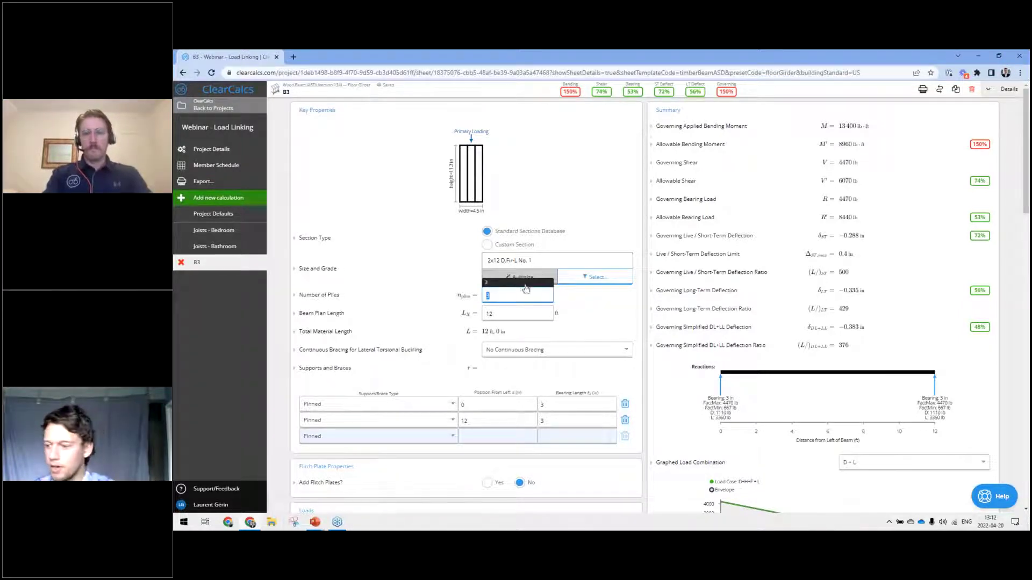
pyautogui.write('2')
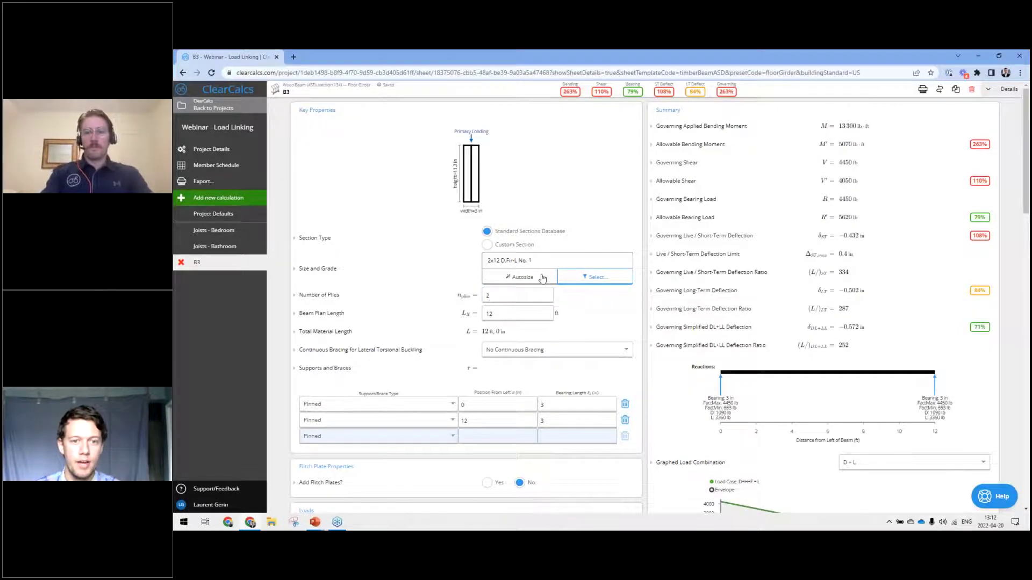
# Autosize B3 from LVL sections of the Microllam LVL species, choosing 1-3/4x11-1/4 Microllam LVL 2.0E-2600Fb.
pyautogui.click(543, 278)
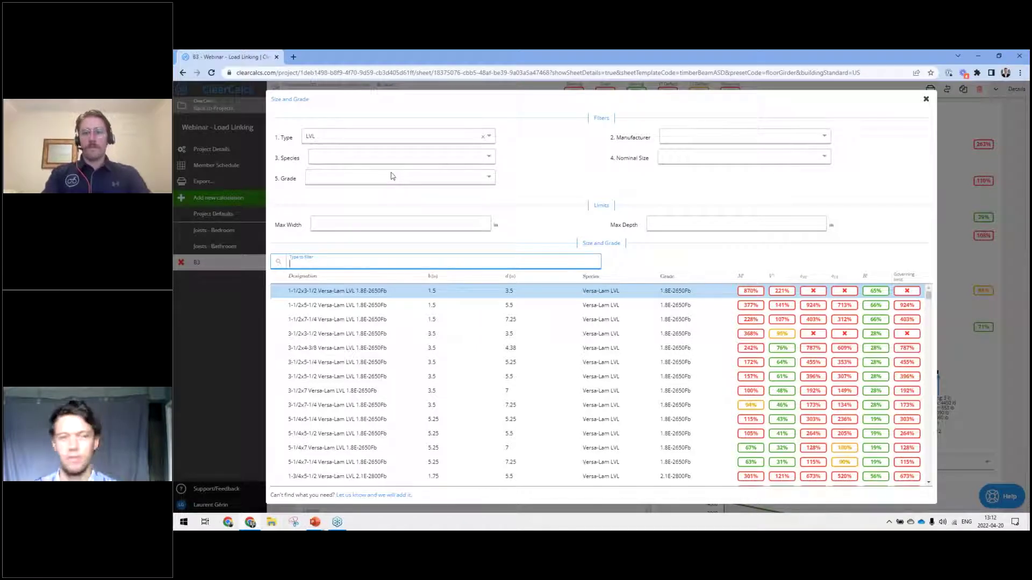
pyautogui.click(345, 156)
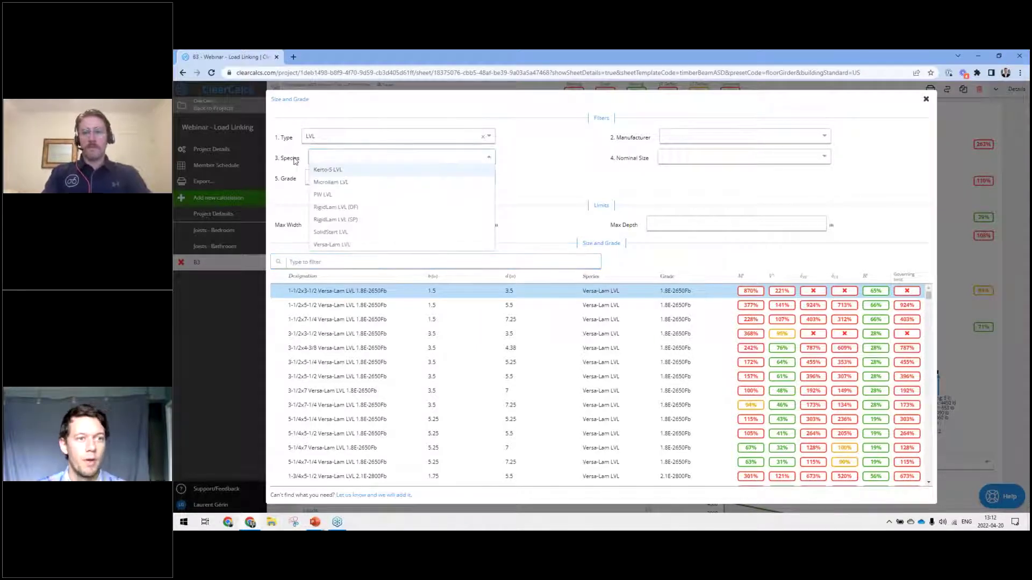
pyautogui.click(344, 183)
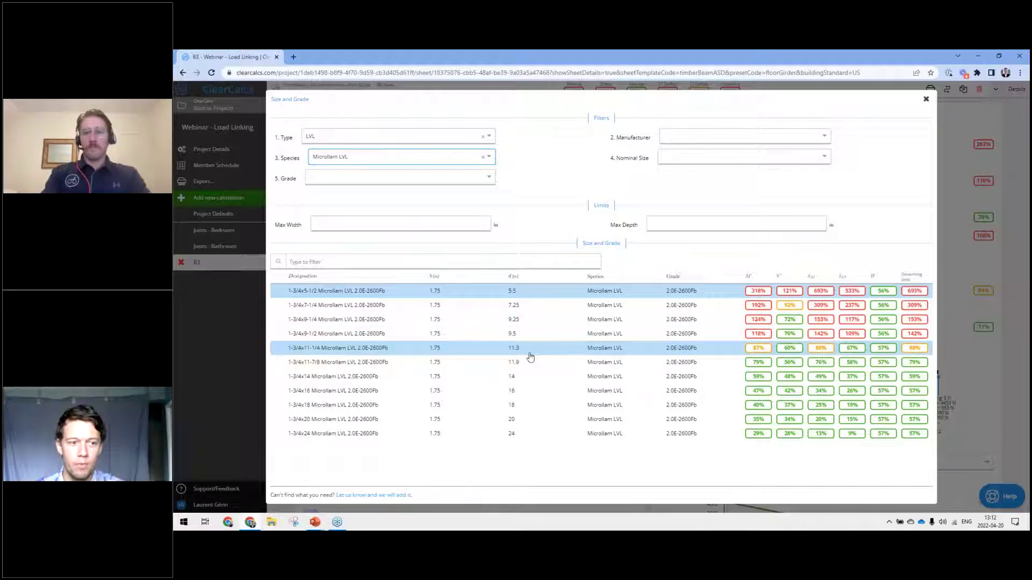
pyautogui.click(571, 353)
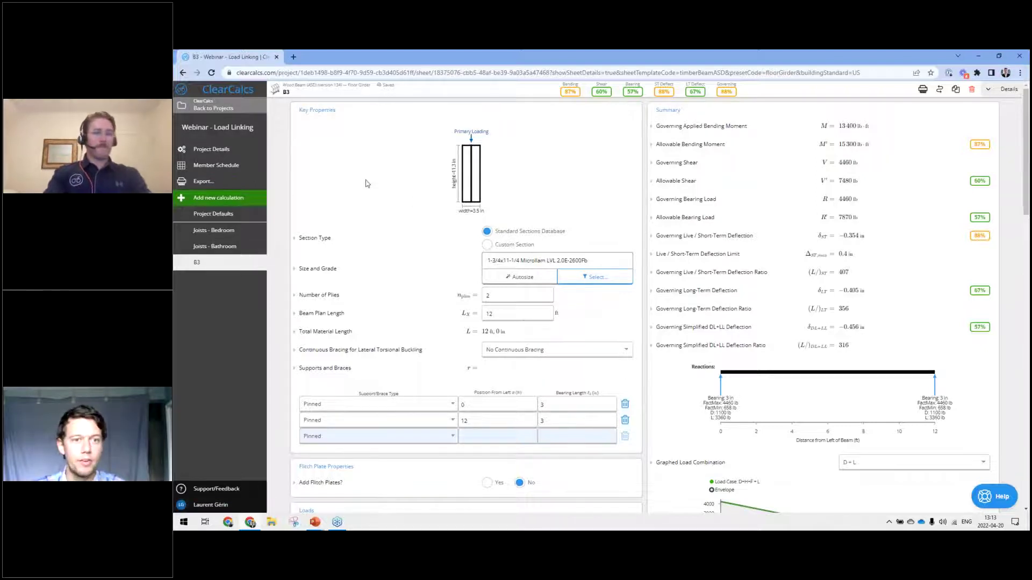
# Add a Steel Beam (ASD) Floor Girder calculation named B4 to the project.
pyautogui.click(202, 197)
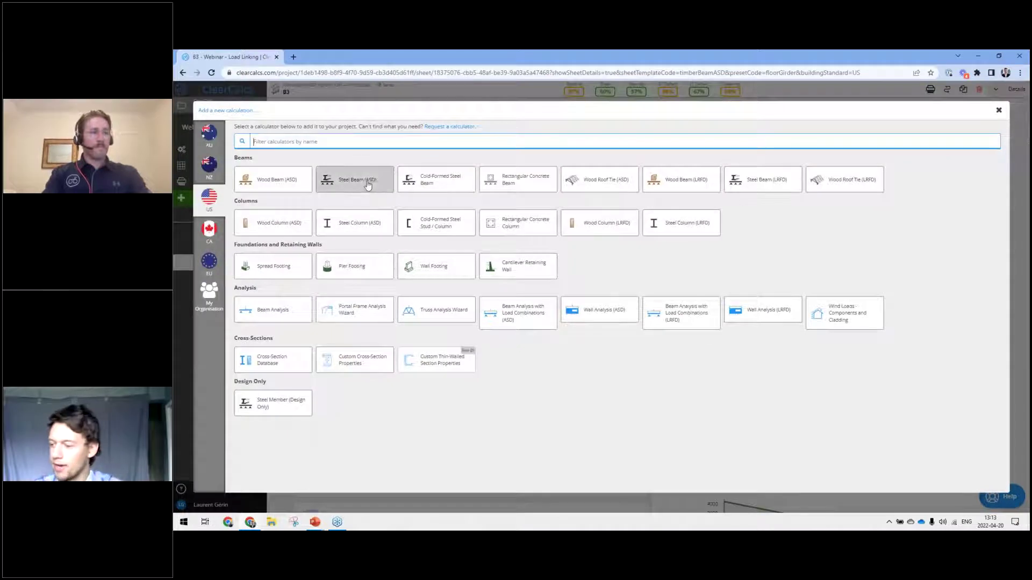
pyautogui.click(369, 185)
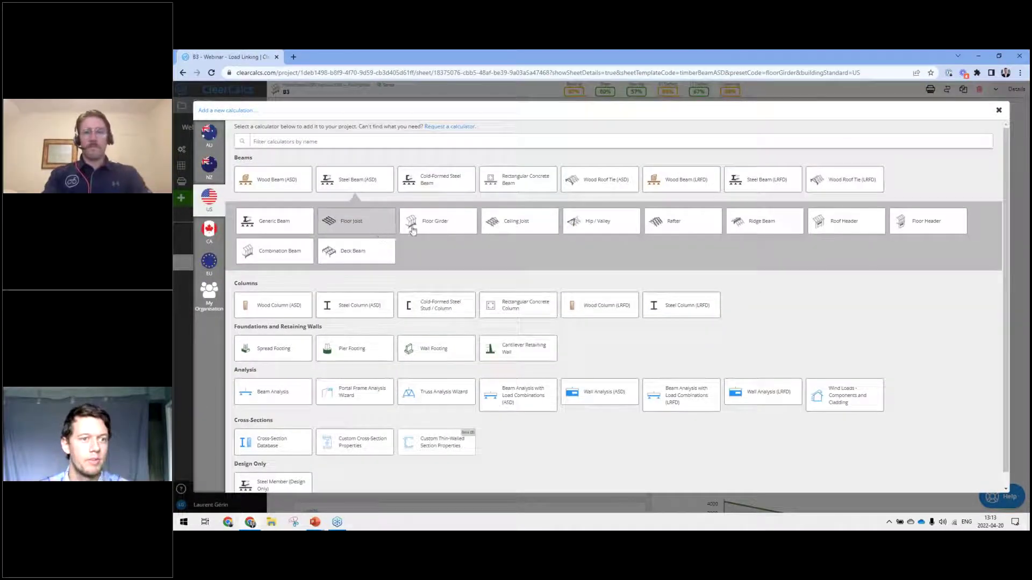
pyautogui.click(438, 229)
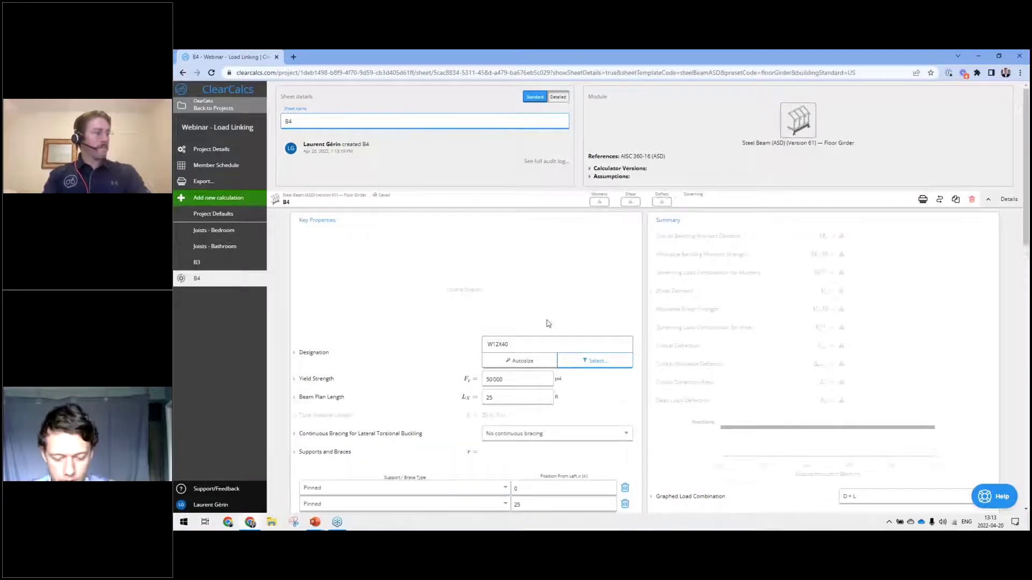
# Set the beam plan length of steel girder B4 to 15 ft.
pyautogui.scroll(-1, 553, 305)
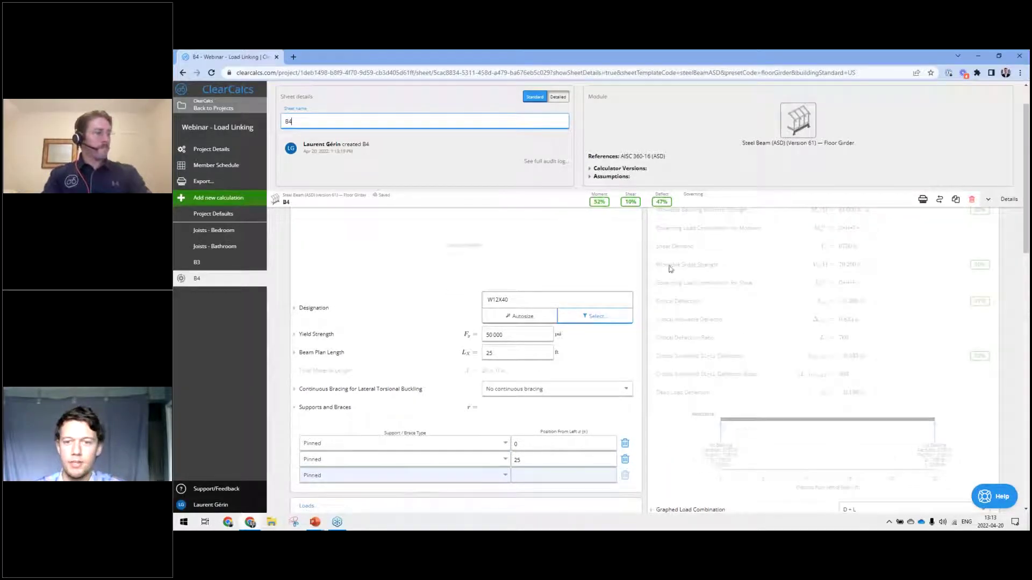
pyautogui.scroll(-2, 785, 220)
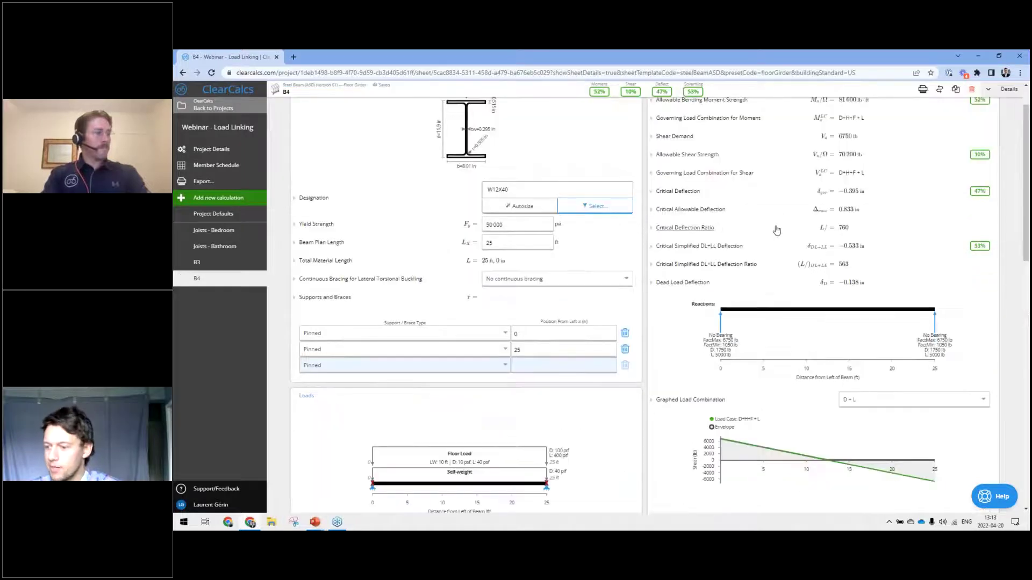
pyautogui.scroll(1, 774, 230)
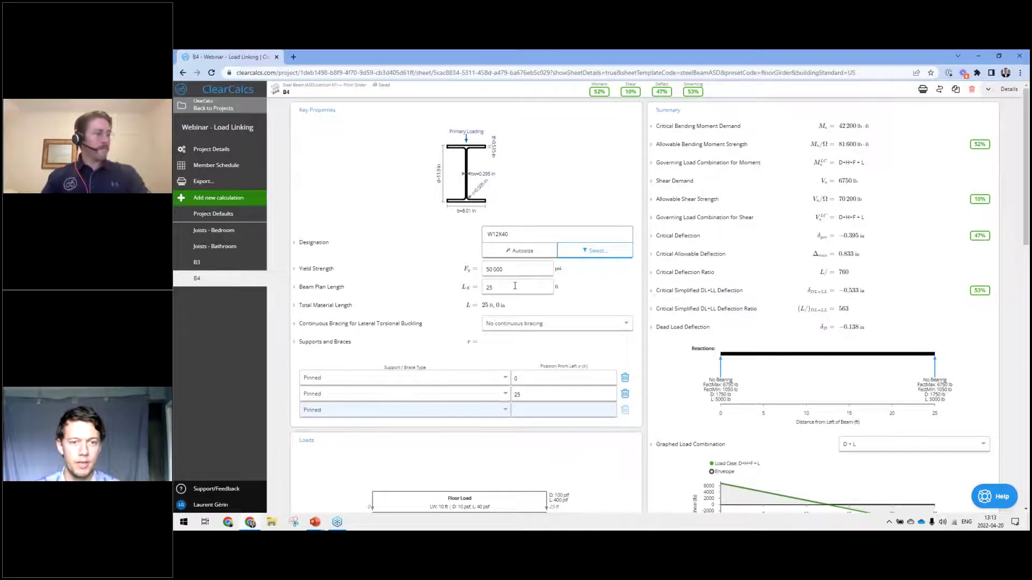
pyautogui.click(515, 286)
pyautogui.write('15')
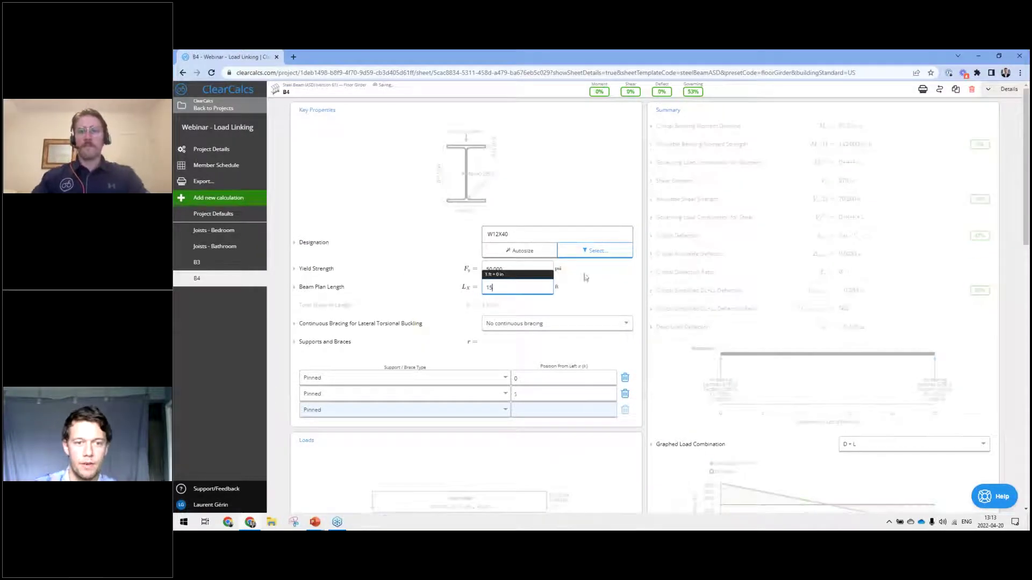
pyautogui.scroll(-3, 613, 196)
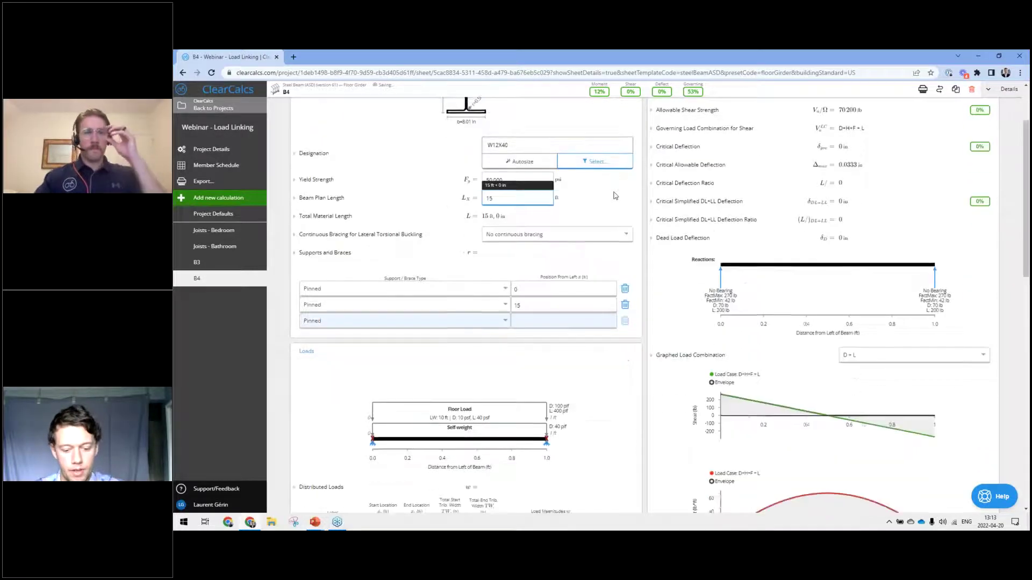
pyautogui.scroll(-2, 613, 196)
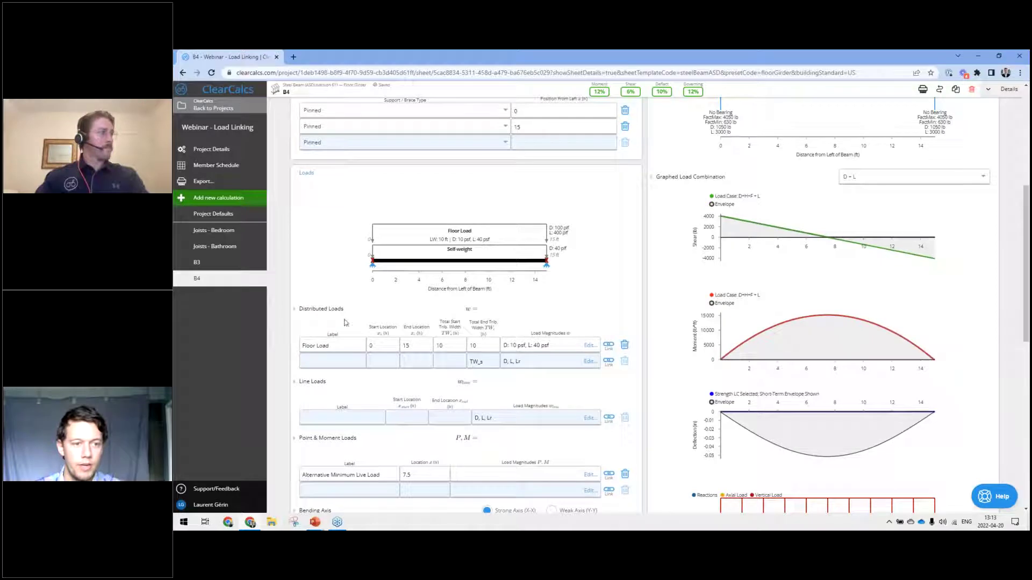
# Delete B4's default distributed Floor Load and add a line load linked to reaction 1 of Joists - Bedroom.
pyautogui.click(625, 346)
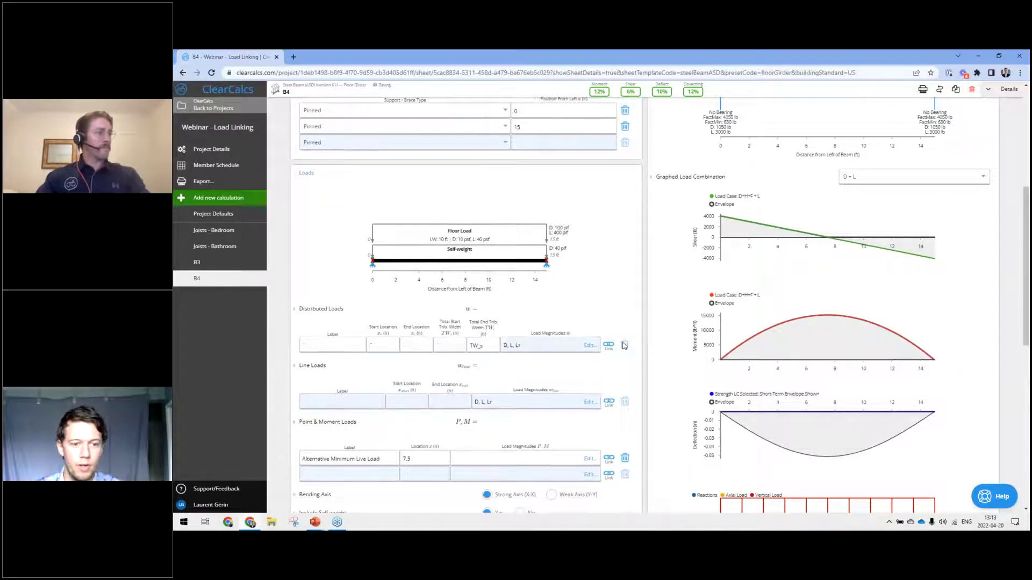
pyautogui.scroll(-1, 498, 324)
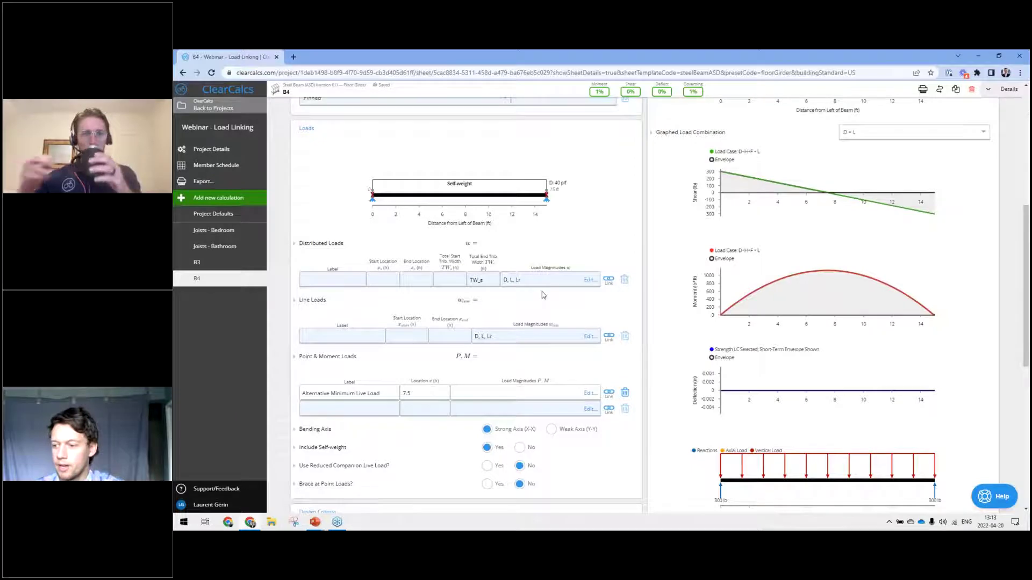
pyautogui.click(610, 336)
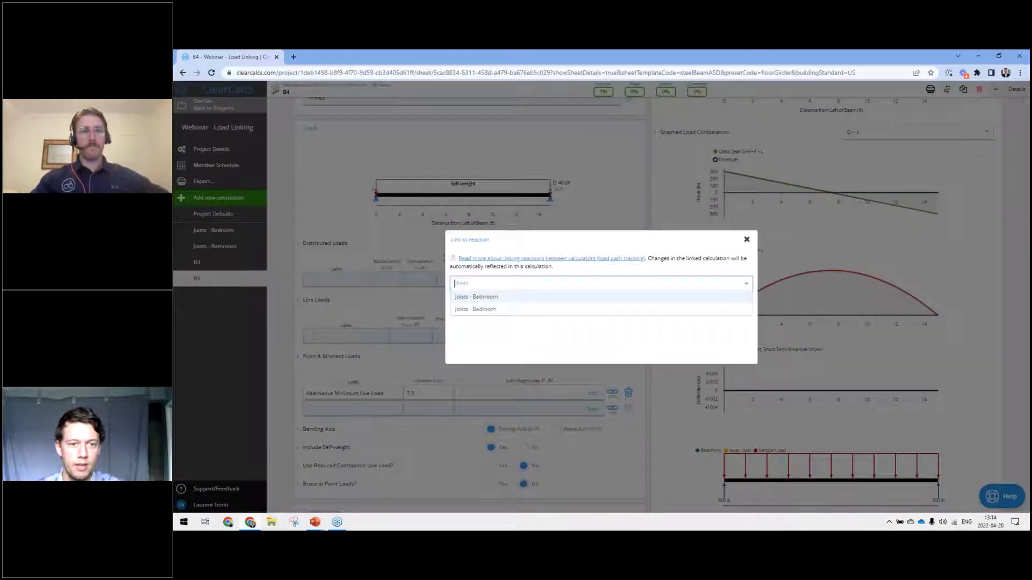
pyautogui.click(488, 309)
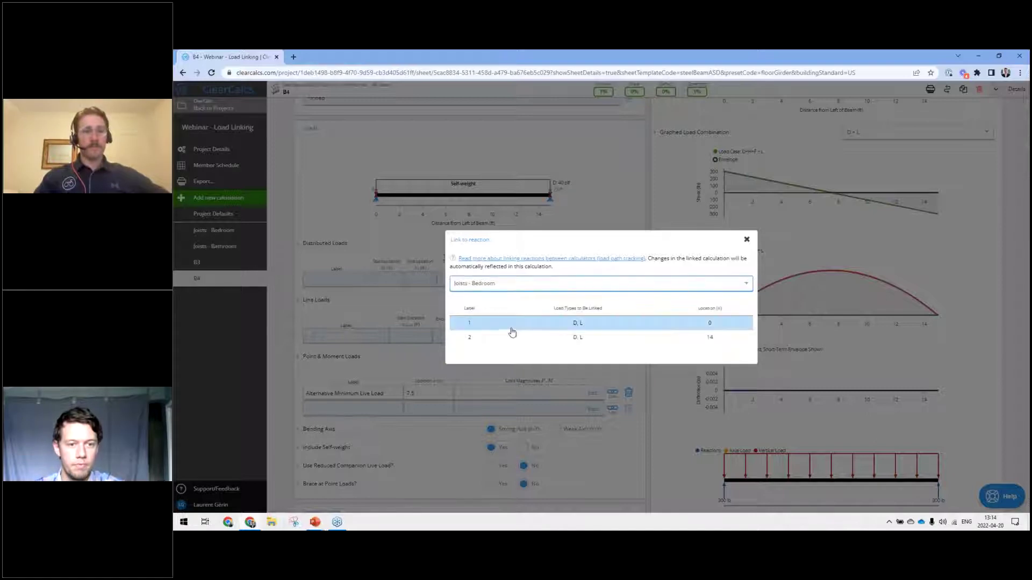
pyautogui.click(484, 325)
# Set the linked Joists - Bedroom line load to start at 0 and end at L, the full beam length.
pyautogui.click(406, 332)
pyautogui.write('0')
pyautogui.press('Tab')
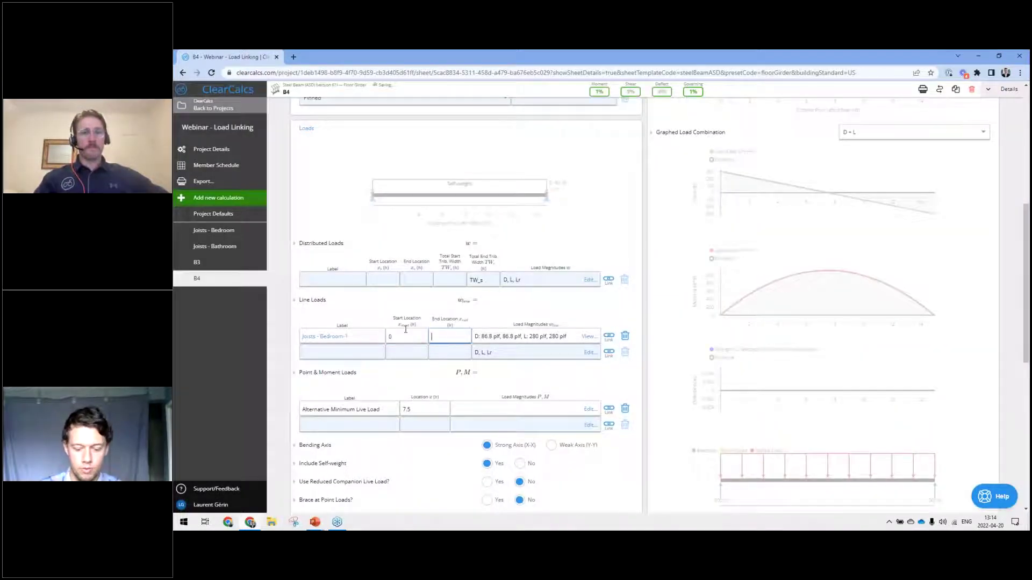
pyautogui.write('L')
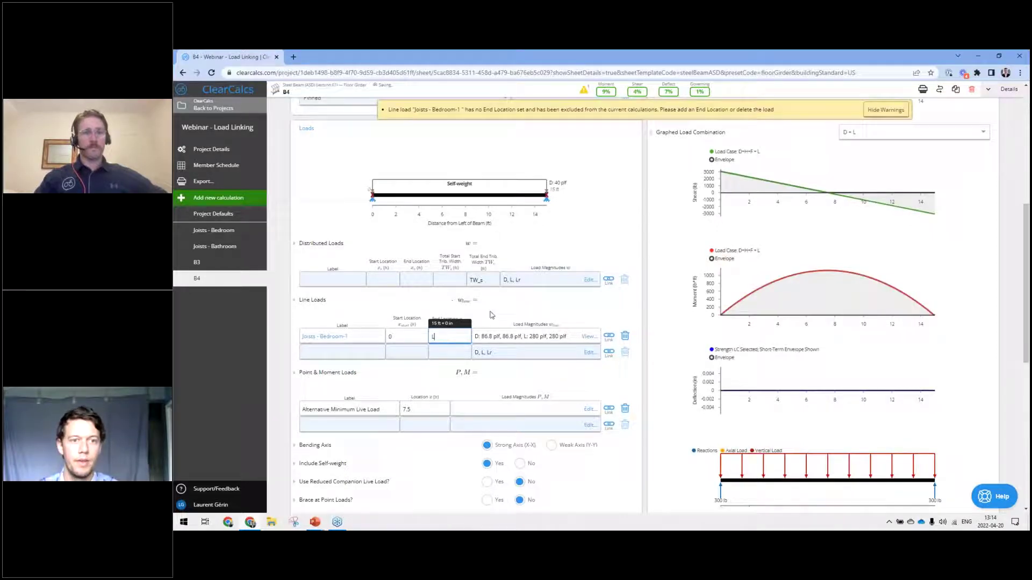
pyautogui.press('Return')
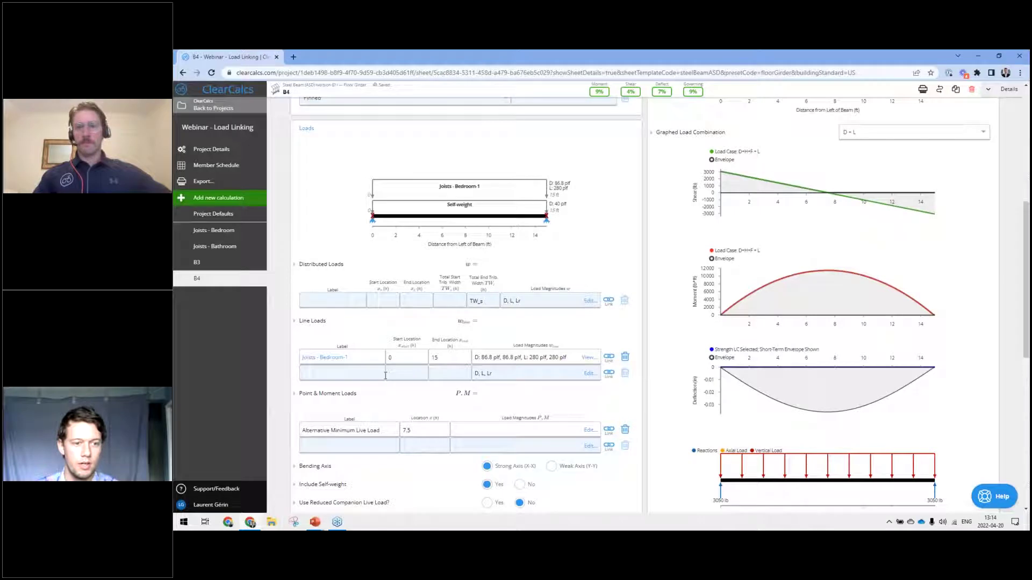
# Delete the Alternative Minimum Live Load and add a point load linked to B3's support 1 reaction, located at L/2.
pyautogui.click(626, 431)
pyautogui.click(609, 430)
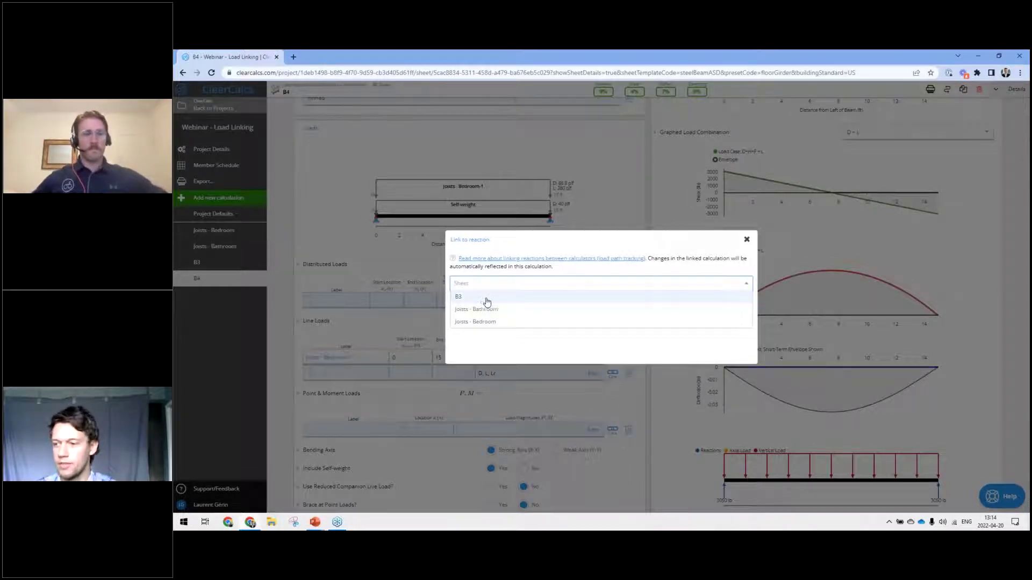
pyautogui.click(484, 302)
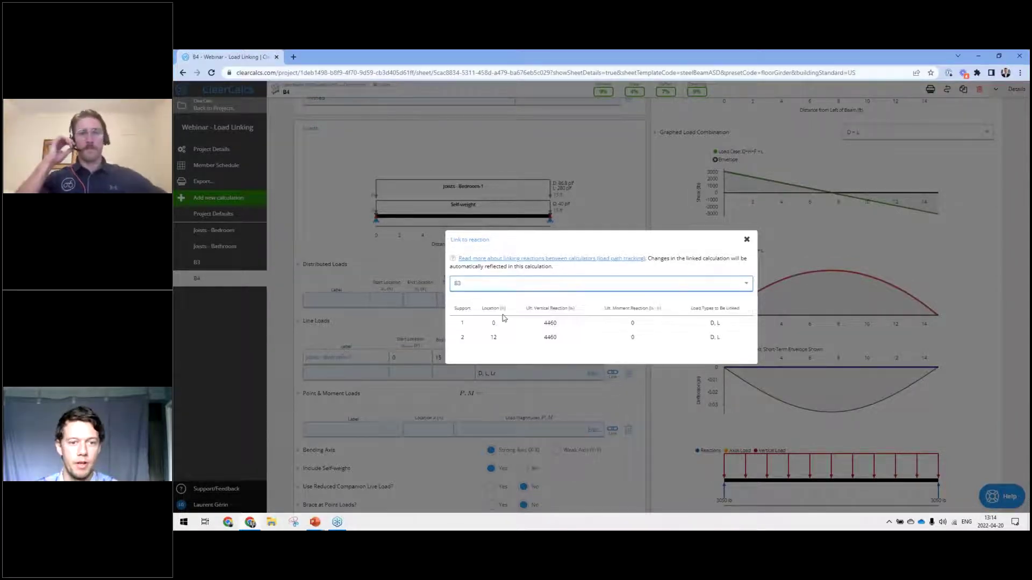
pyautogui.click(554, 323)
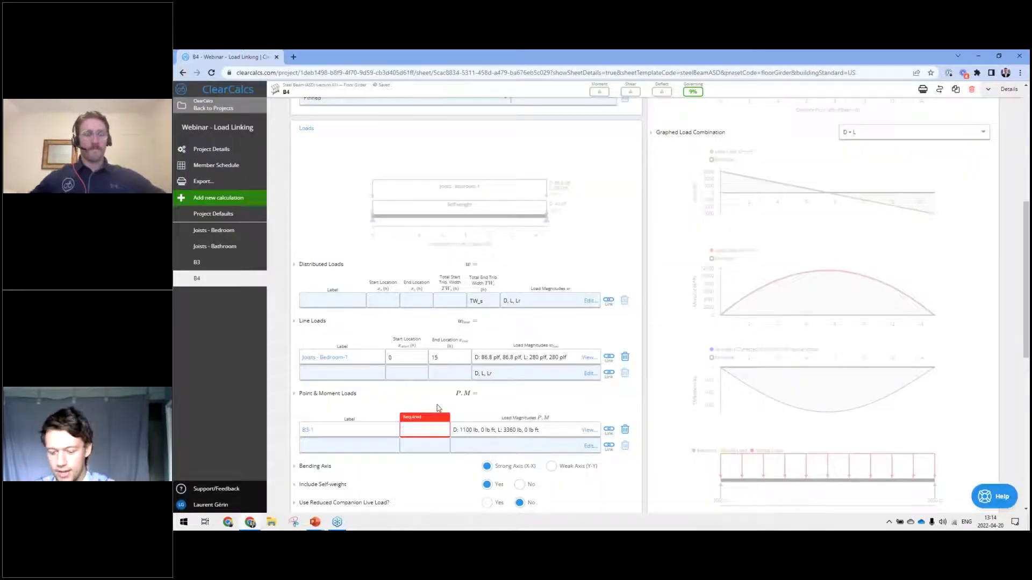
pyautogui.write('L/2')
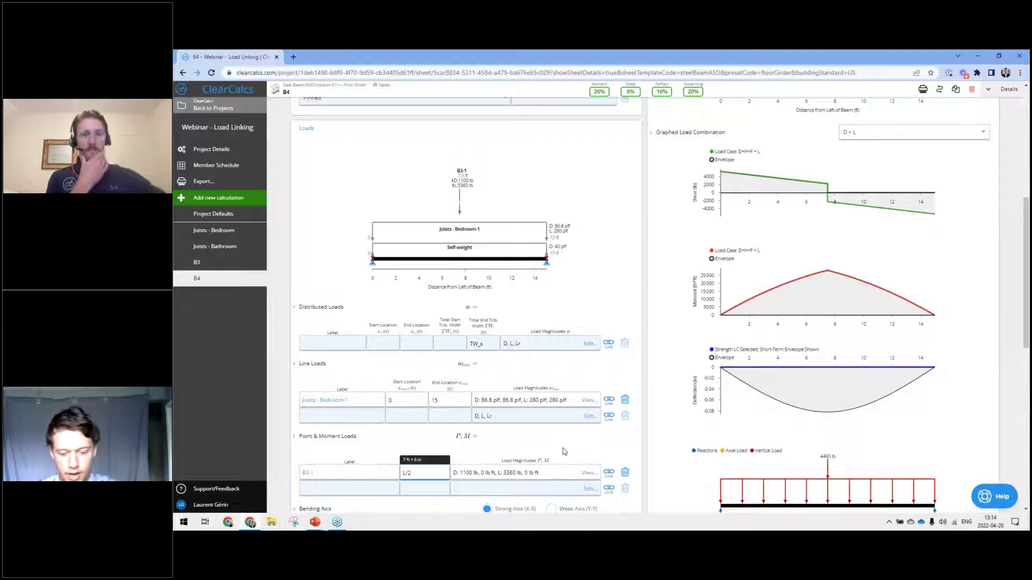
# Open B4's section selection and limit the listed designations to a maximum depth of 8 in.
pyautogui.scroll(6, 595, 315)
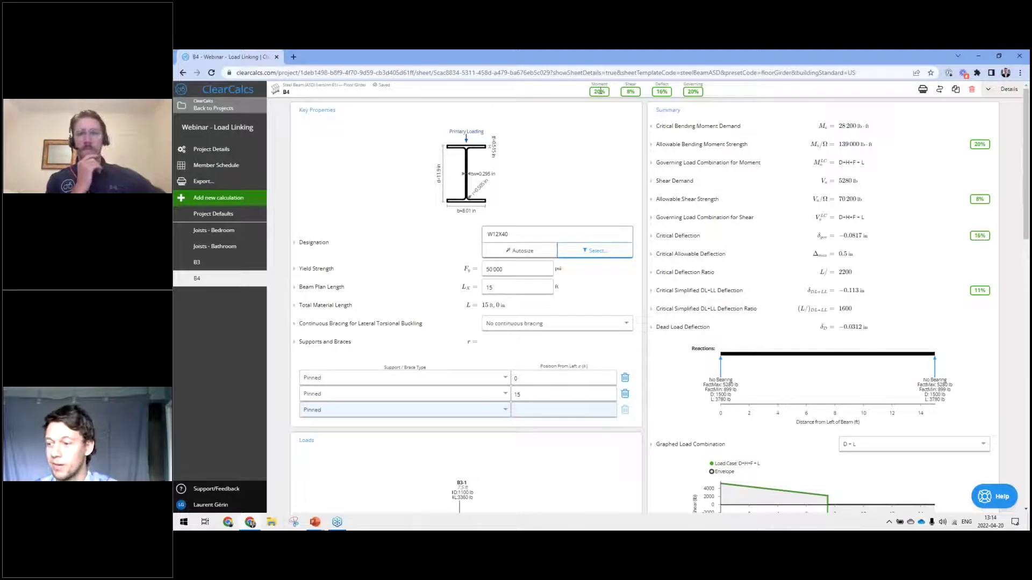
pyautogui.click(593, 251)
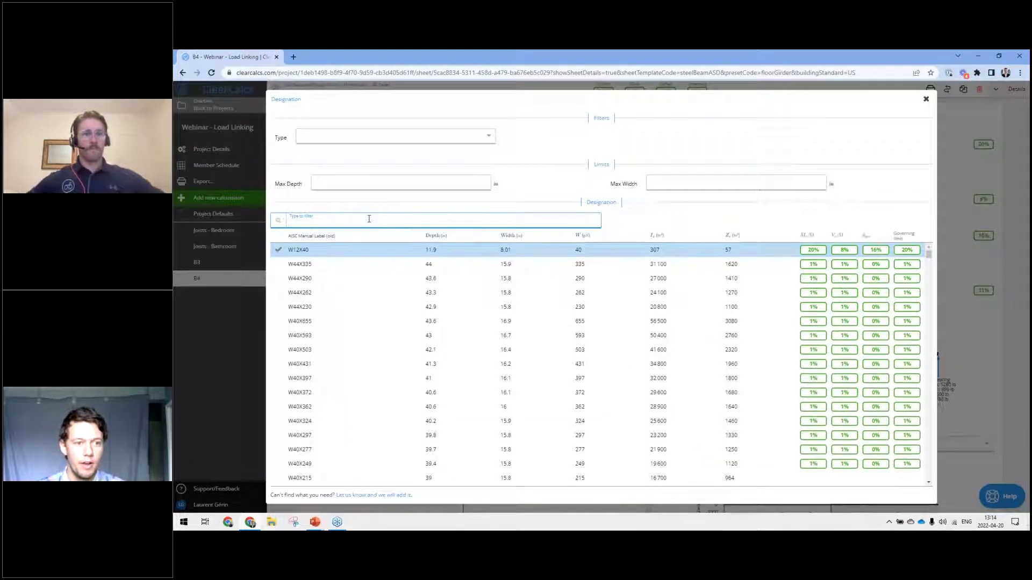
pyautogui.click(332, 182)
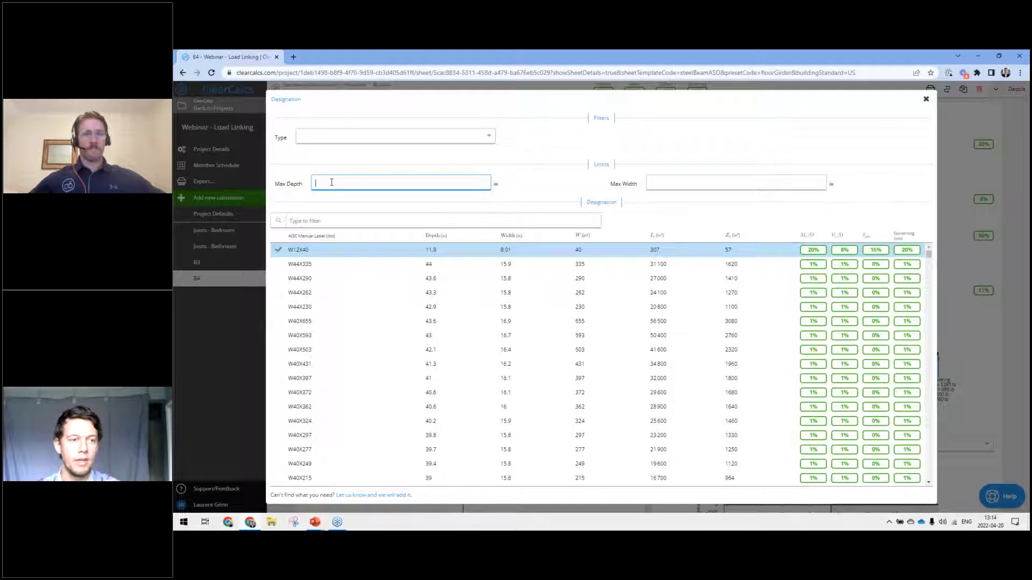
pyautogui.write('8')
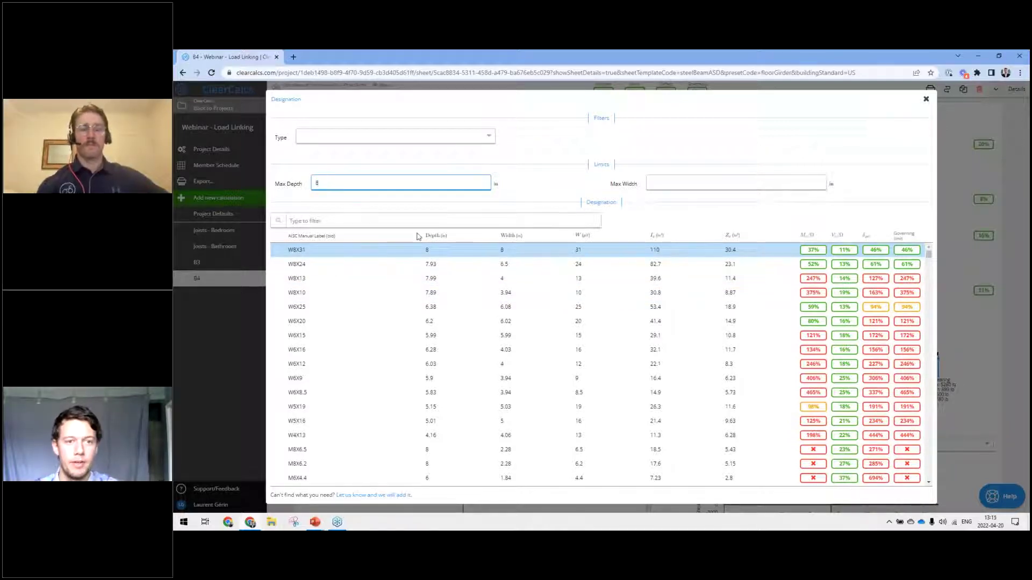
pyautogui.moveTo(426, 236); pyautogui.dragTo(438, 235)
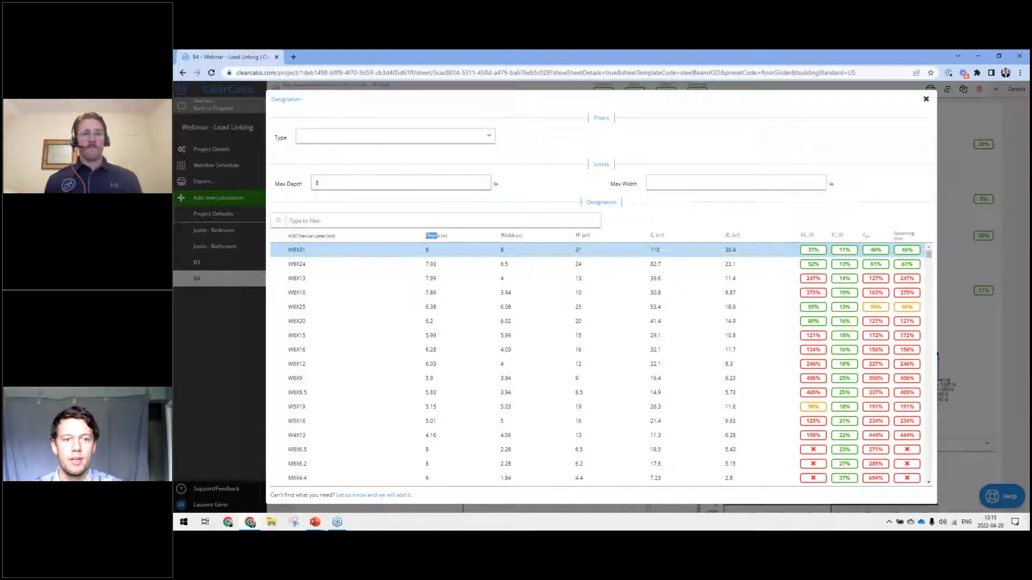
pyautogui.click(445, 235)
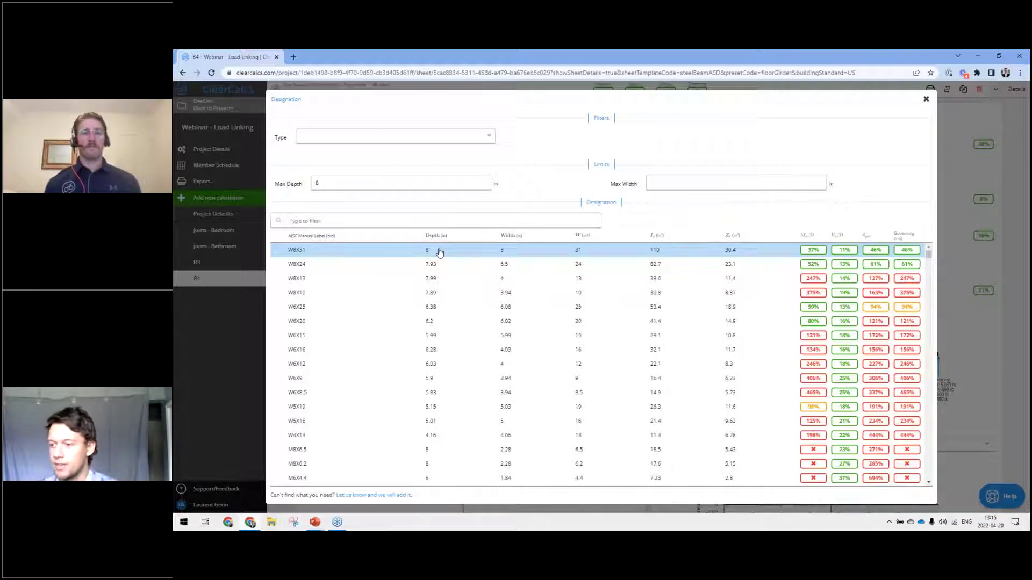
# Clear the maximum depth limit, filter the designations by W8 and choose W8X18 for B4.
pyautogui.doubleClick(385, 178)
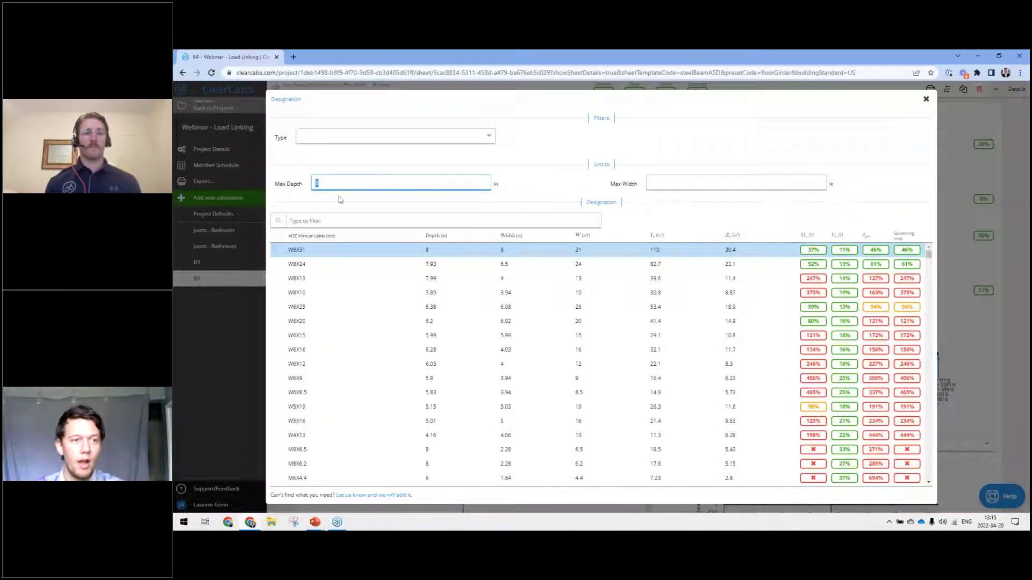
pyautogui.press('BackSpace')
pyautogui.click(315, 224)
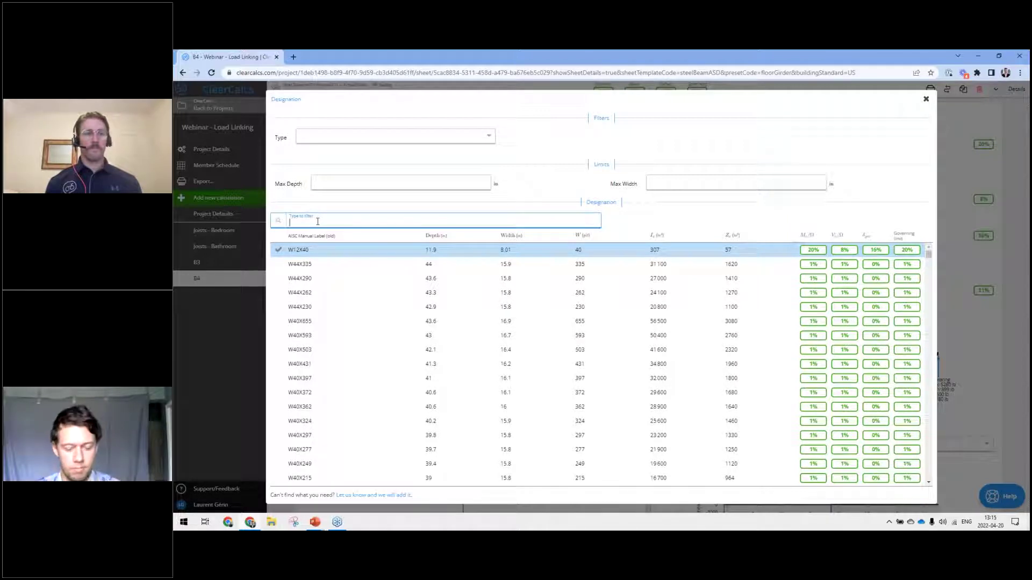
pyautogui.write('W8')
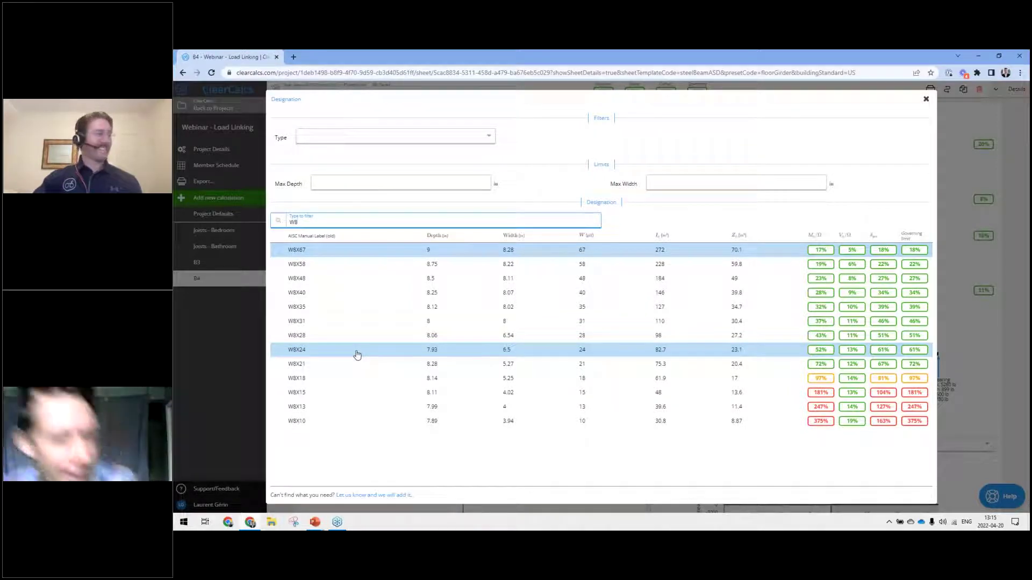
pyautogui.click(418, 378)
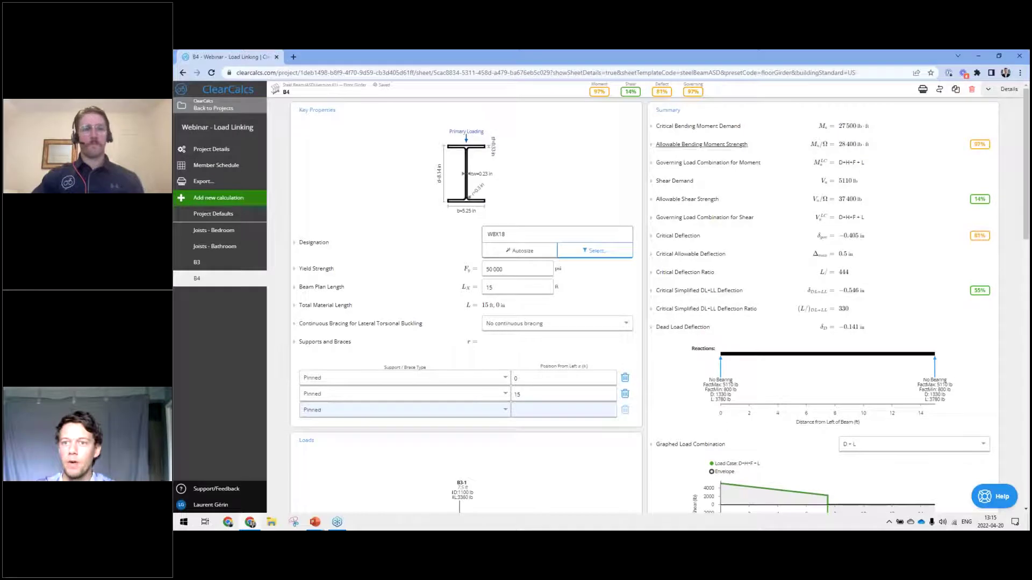
# Compare B4's bending moment demand with its allowable strength, and follow the linked point load to the B3 calculation.
pyautogui.moveTo(823, 129); pyautogui.dragTo(869, 148)
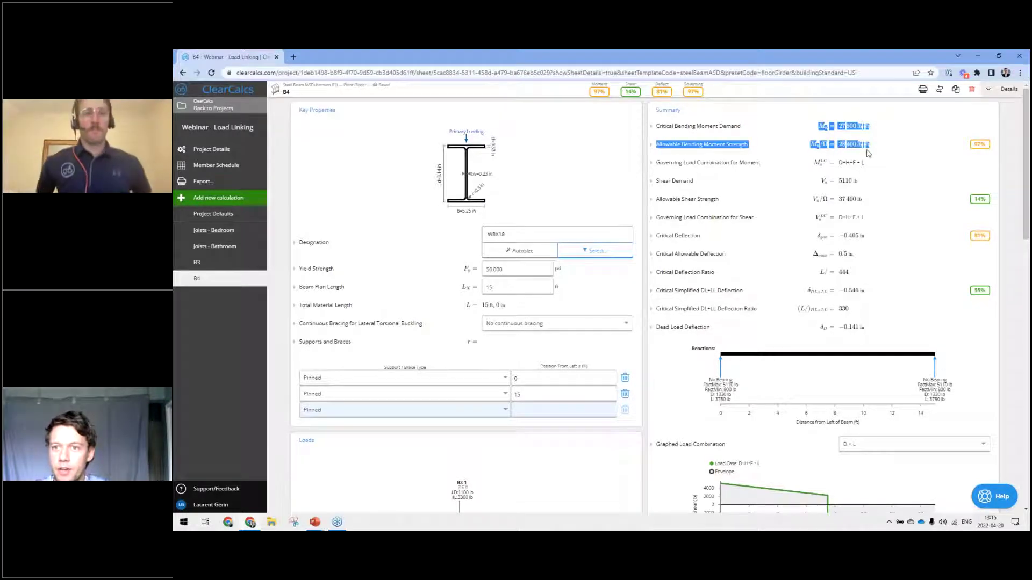
pyautogui.click(981, 147)
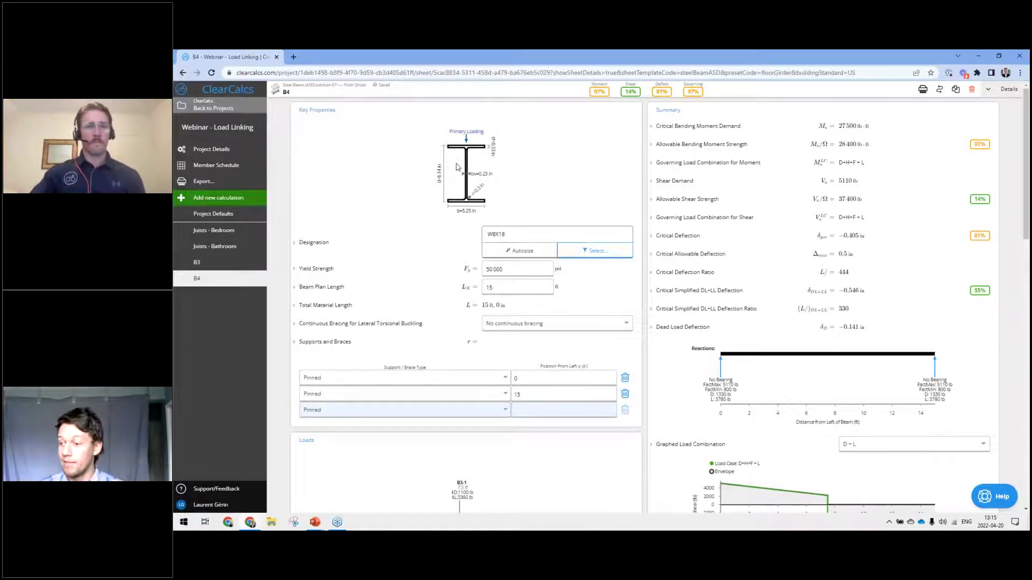
pyautogui.scroll(-6, 422, 134)
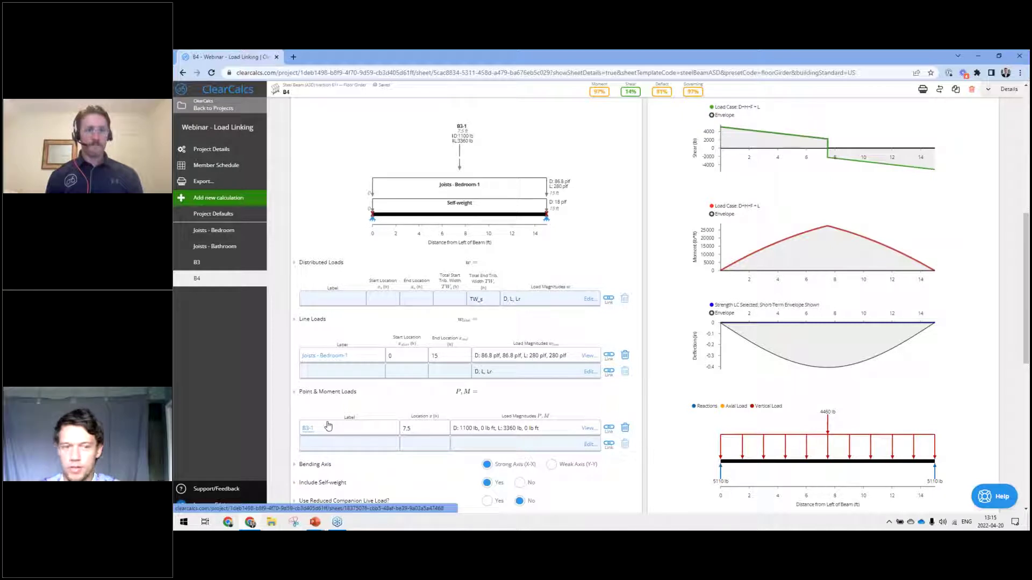
pyautogui.click(309, 431)
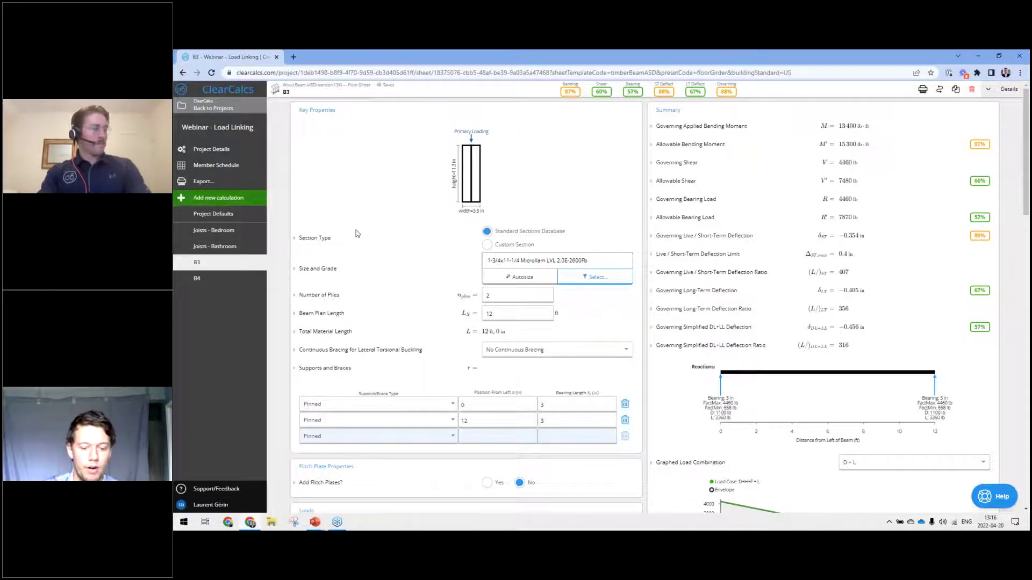
# Add a Steel Column (ASD) Interior Isolated Column calculation named C1 to the project.
pyautogui.click(220, 200)
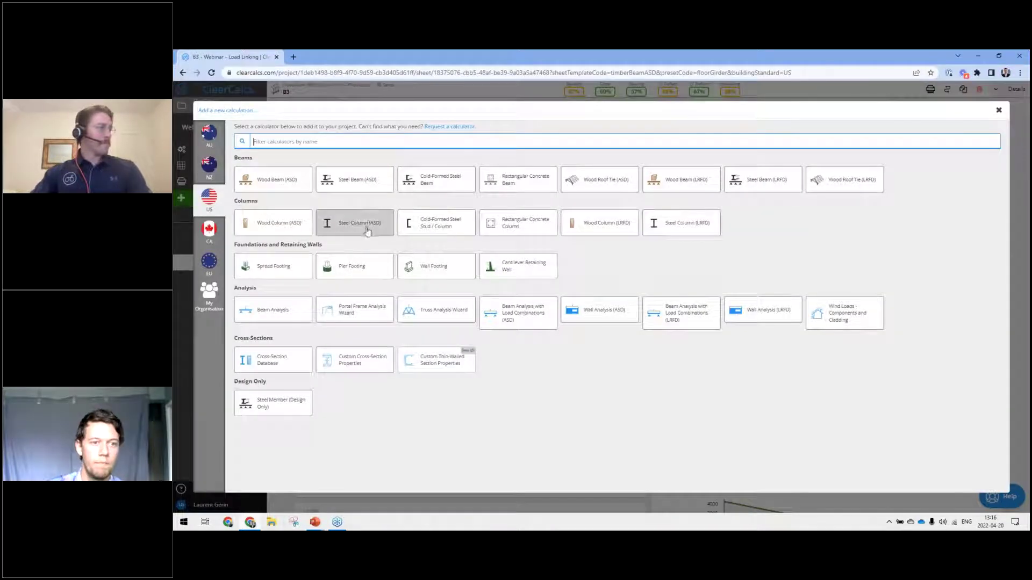
pyautogui.click(369, 225)
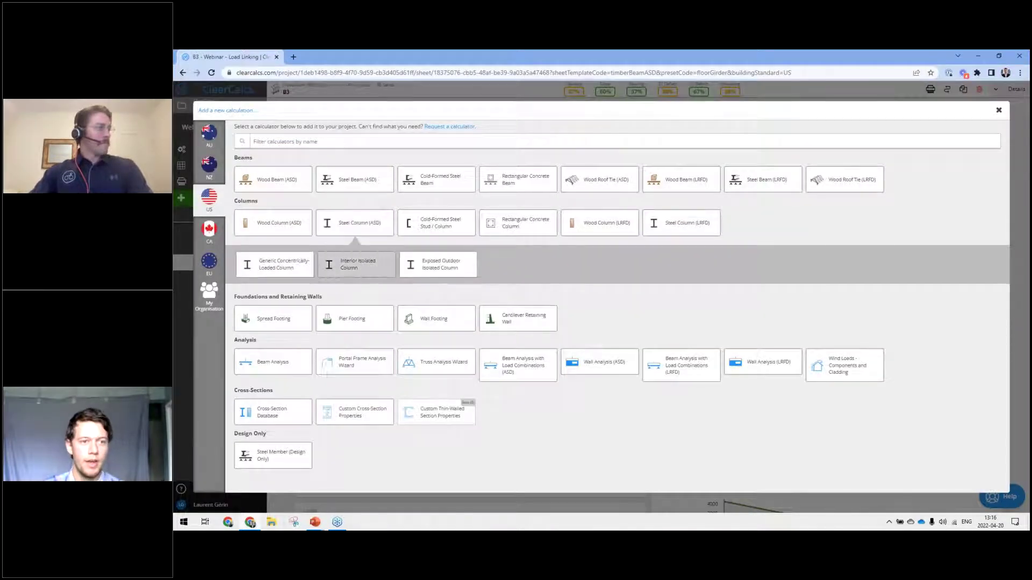
pyautogui.click(373, 266)
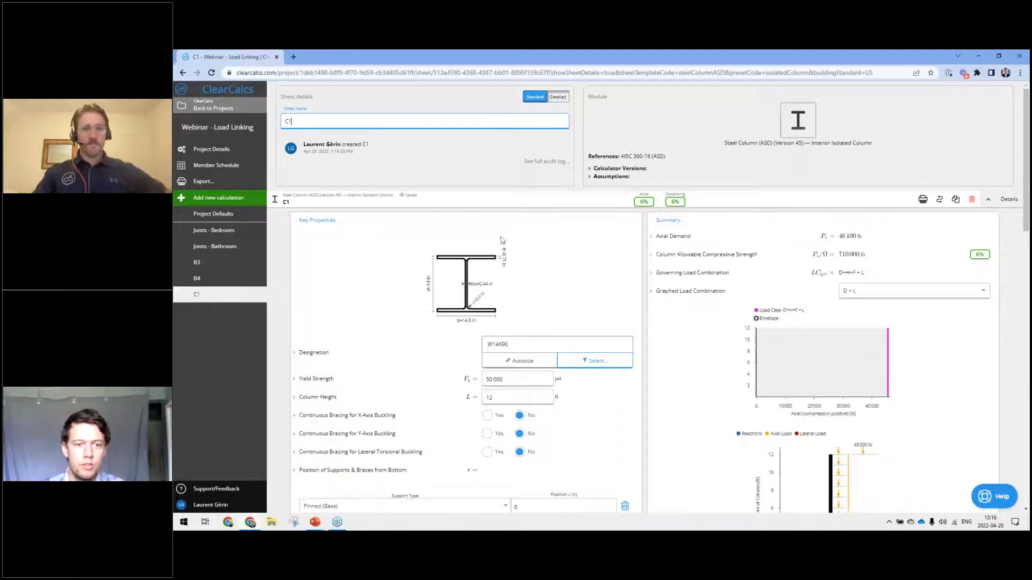
# Delete C1's default Floor Load and add an X-axis axial load linked to B4's support 1 reaction.
pyautogui.scroll(-8, 573, 216)
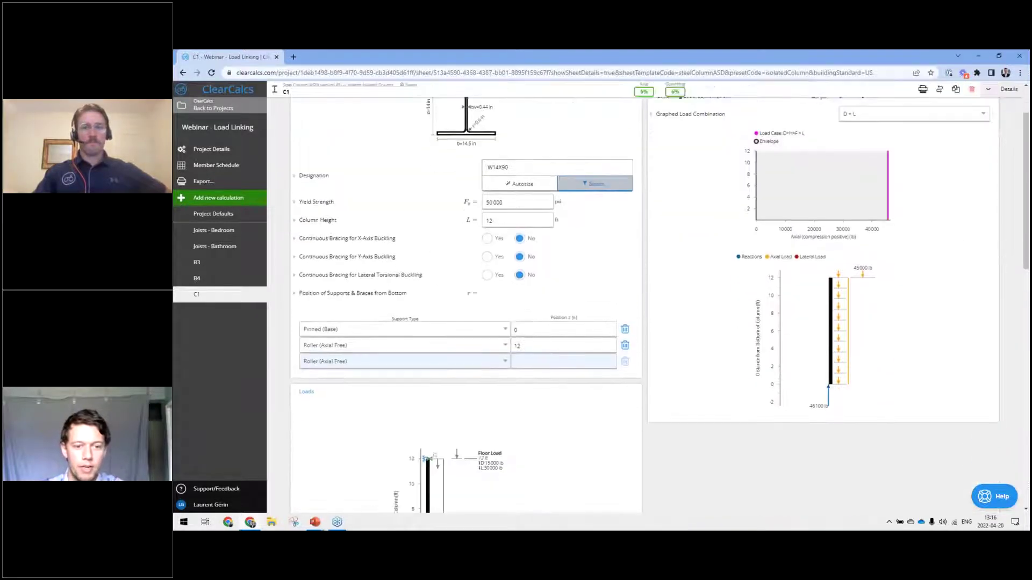
pyautogui.scroll(-3, 570, 214)
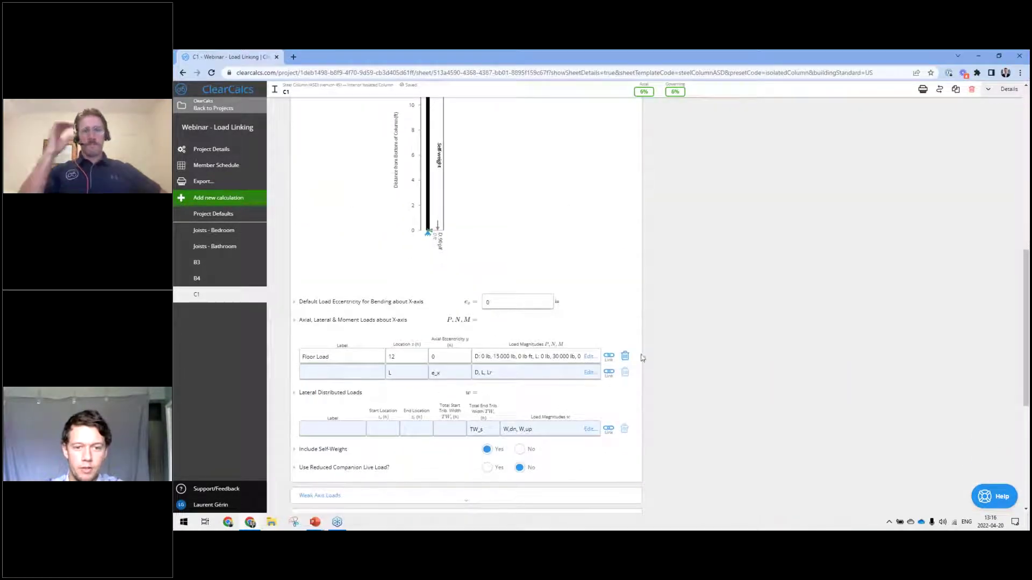
pyautogui.click(625, 356)
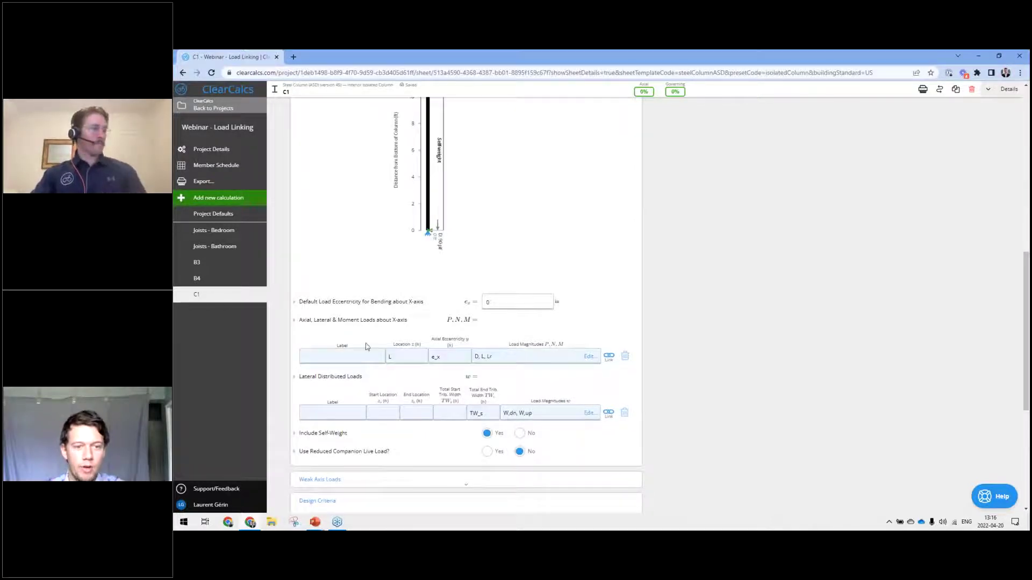
pyautogui.click(608, 357)
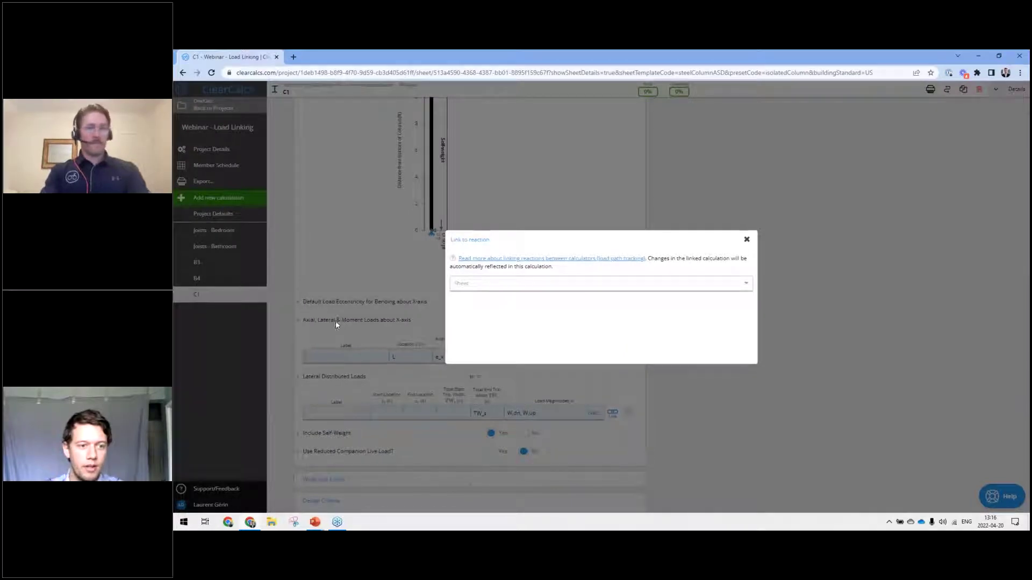
pyautogui.click(453, 289)
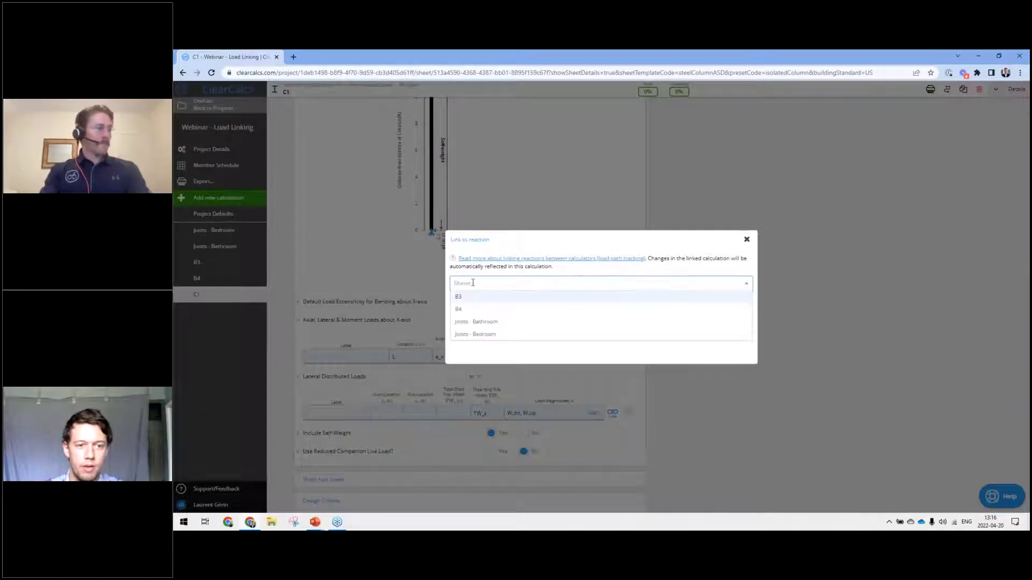
pyautogui.click(478, 310)
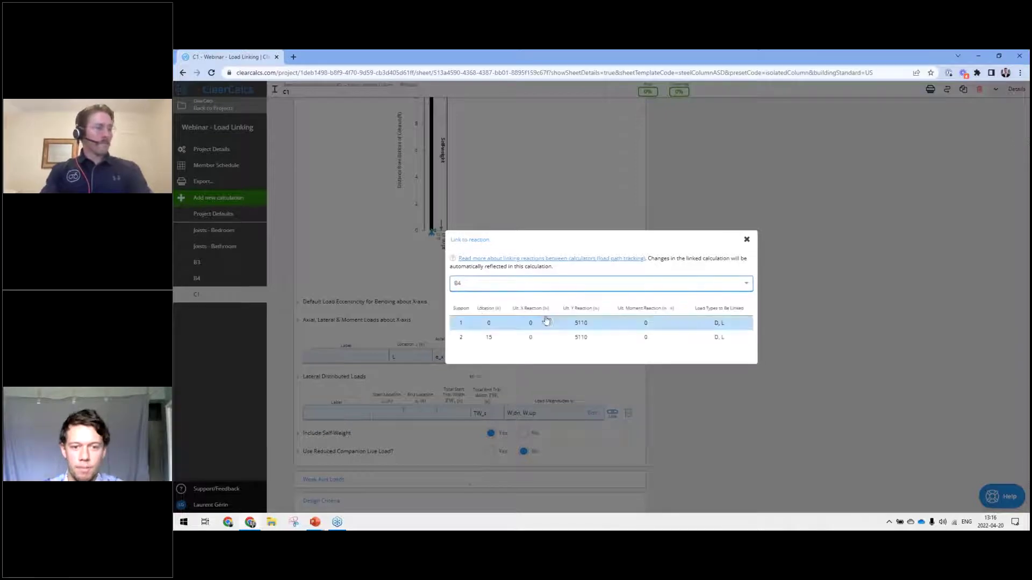
pyautogui.click(576, 324)
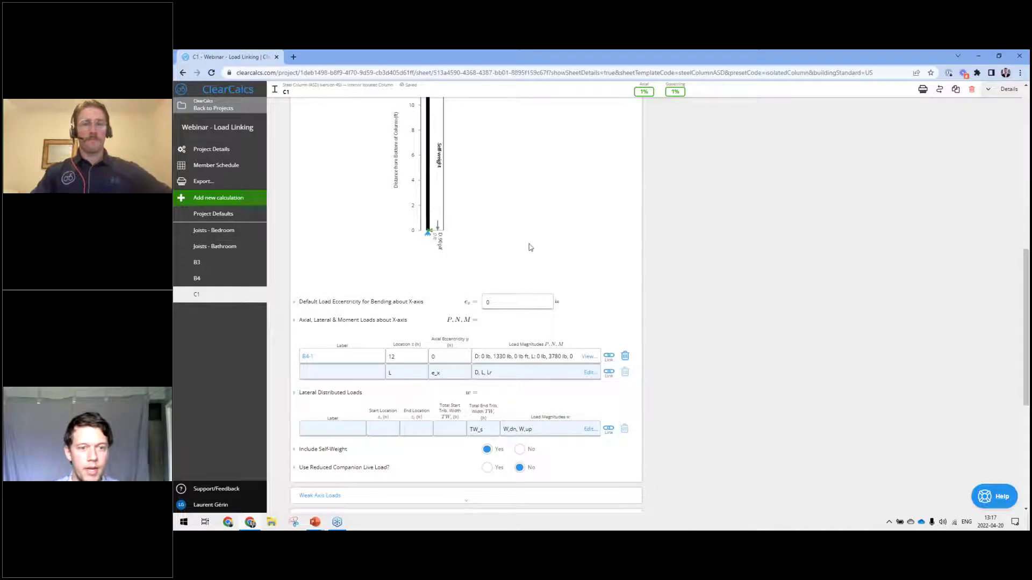
# Set C1's default load eccentricity for bending about the X-axis to d/6.
pyautogui.scroll(2, 529, 245)
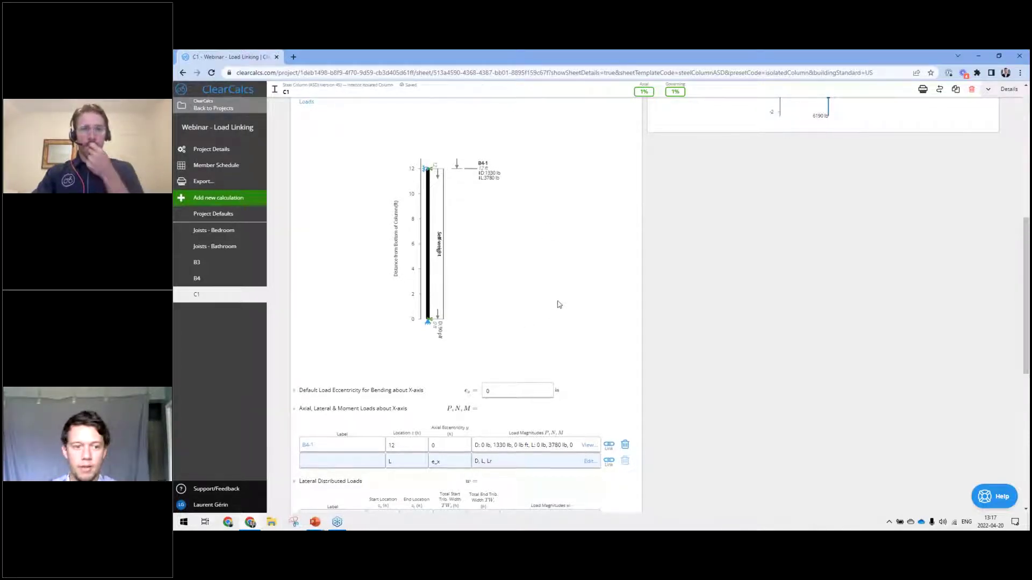
pyautogui.scroll(-1, 496, 354)
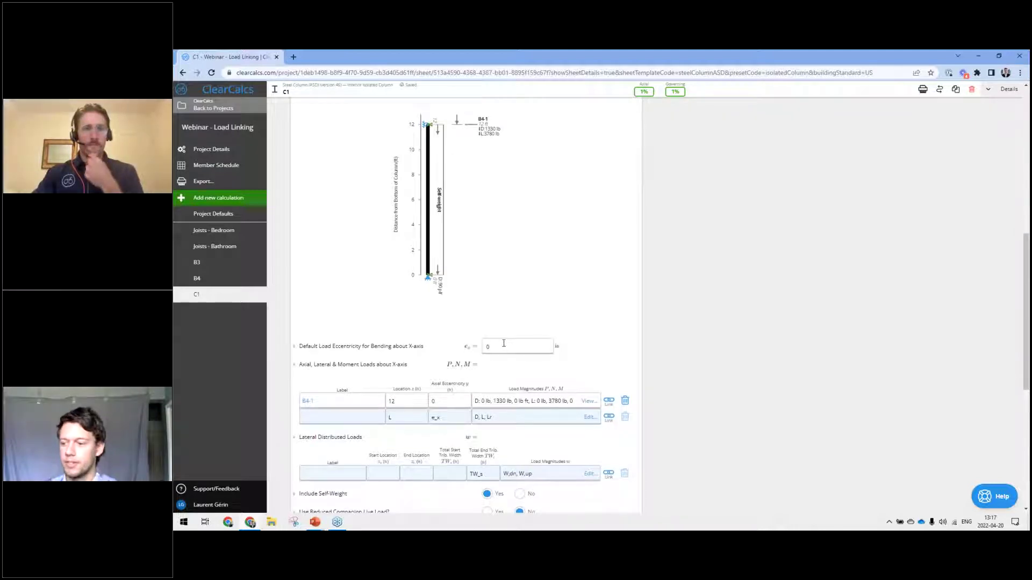
pyautogui.click(504, 344)
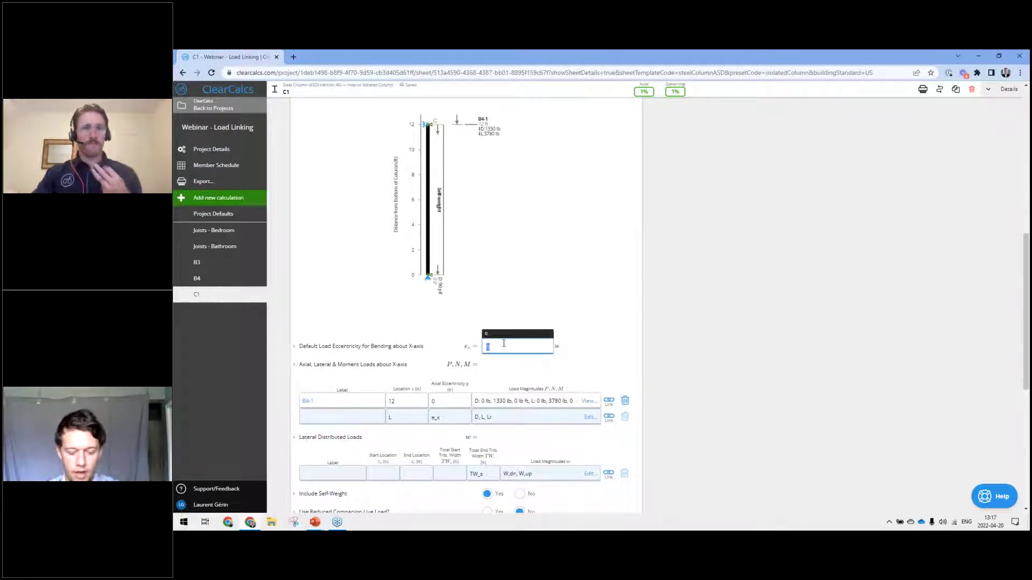
pyautogui.write('d/6')
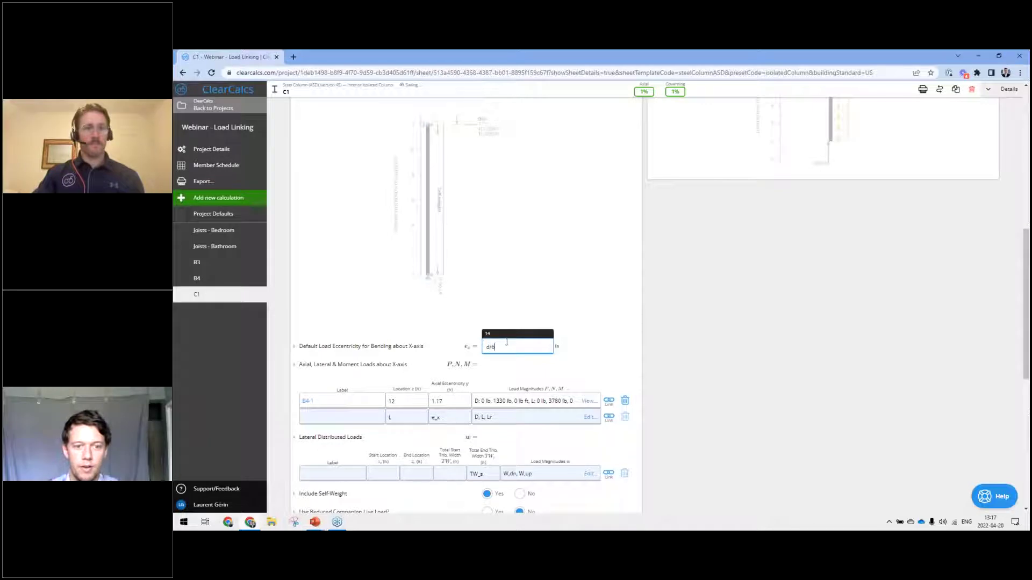
pyautogui.click(573, 329)
pyautogui.click(530, 348)
pyautogui.click(491, 347)
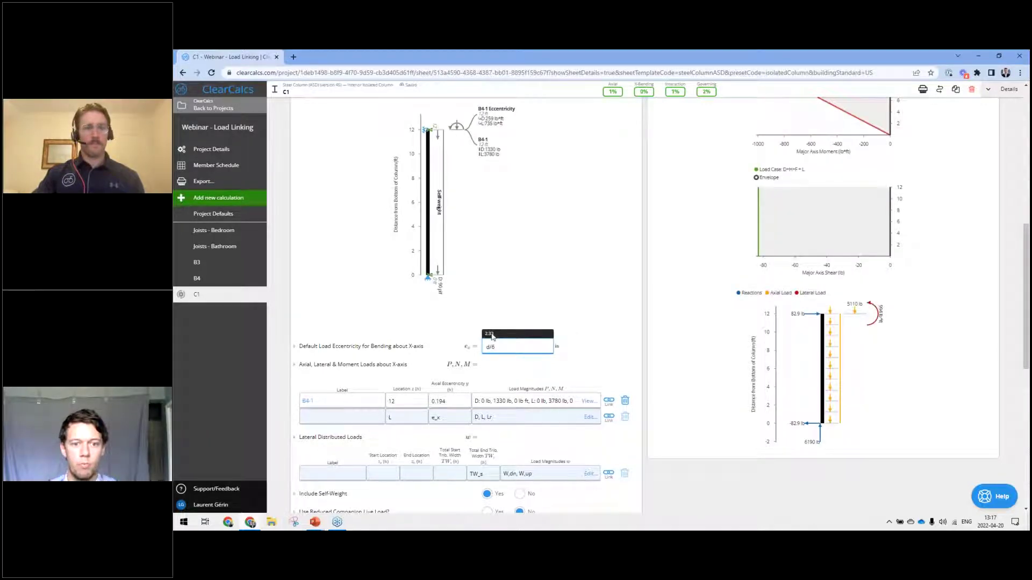
pyautogui.click(583, 334)
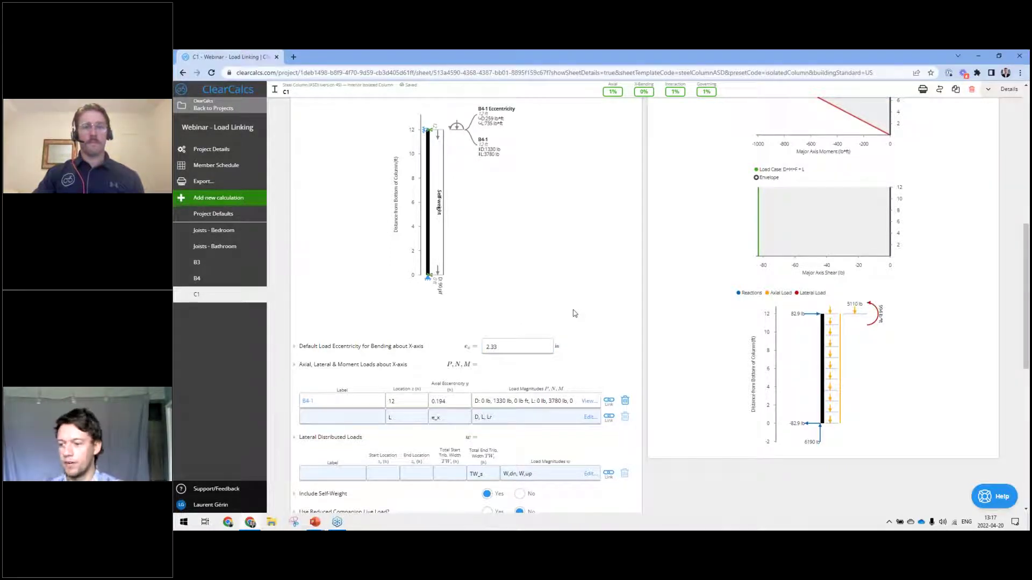
# Expand the Weak Axis Loads and try b/6 as C1's default eccentricity about the Y-axis, and clear the entry.
pyautogui.scroll(-3, 559, 328)
pyautogui.moveTo(297, 361); pyautogui.dragTo(354, 363)
pyautogui.click(404, 344)
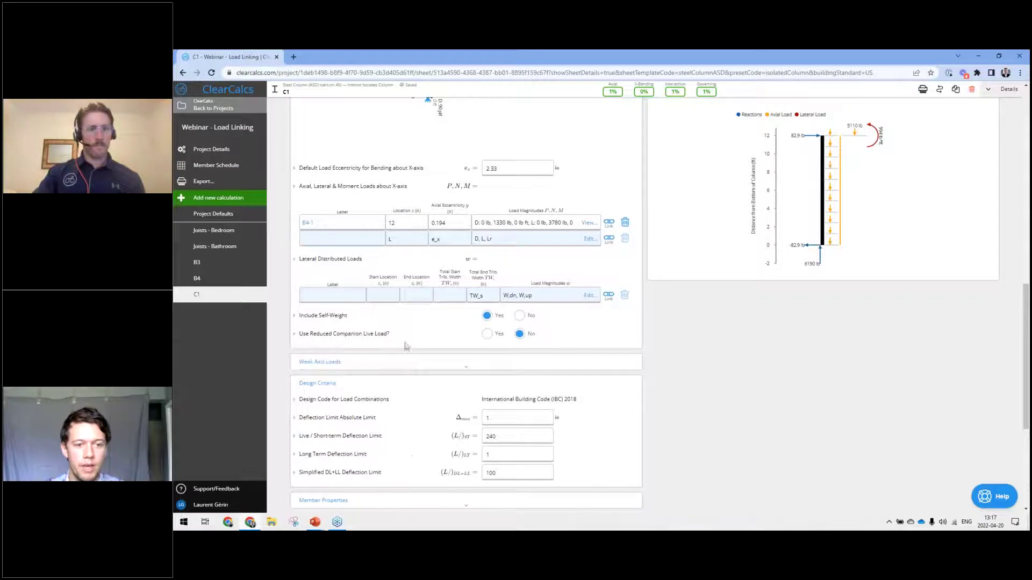
pyautogui.click(406, 367)
pyautogui.scroll(-4, 493, 403)
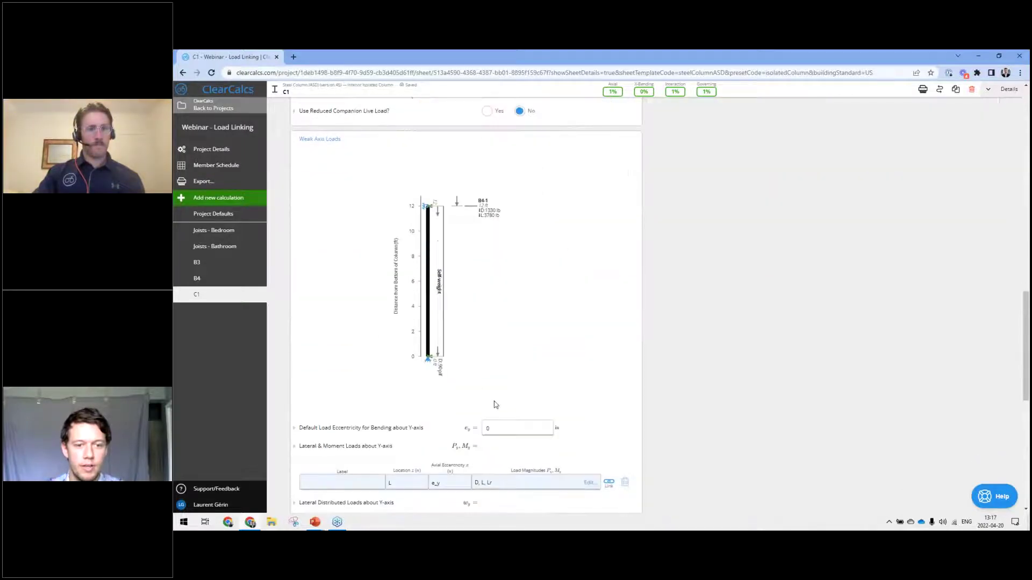
pyautogui.click(509, 422)
pyautogui.write('b/6')
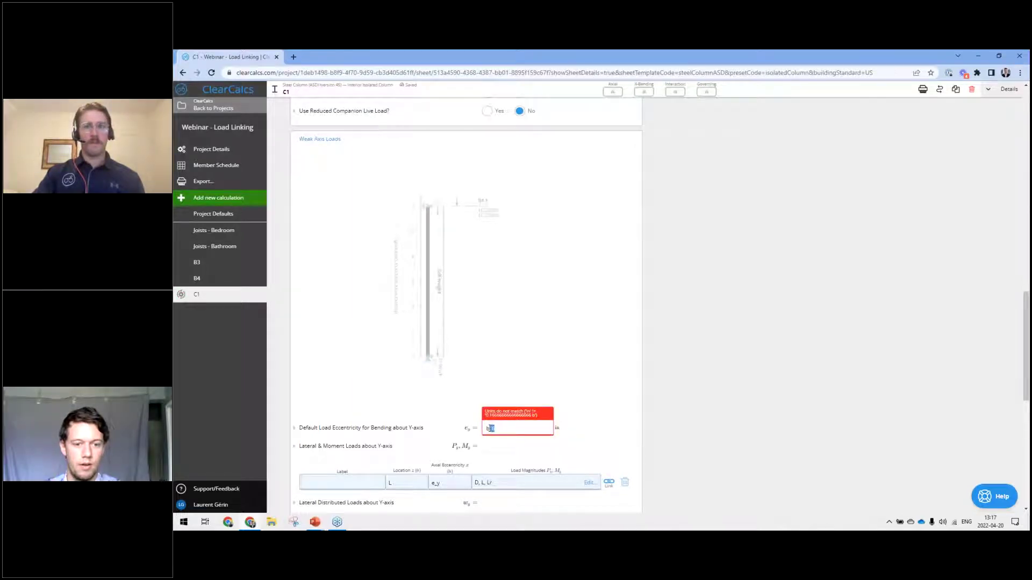
pyautogui.press('BackSpace')
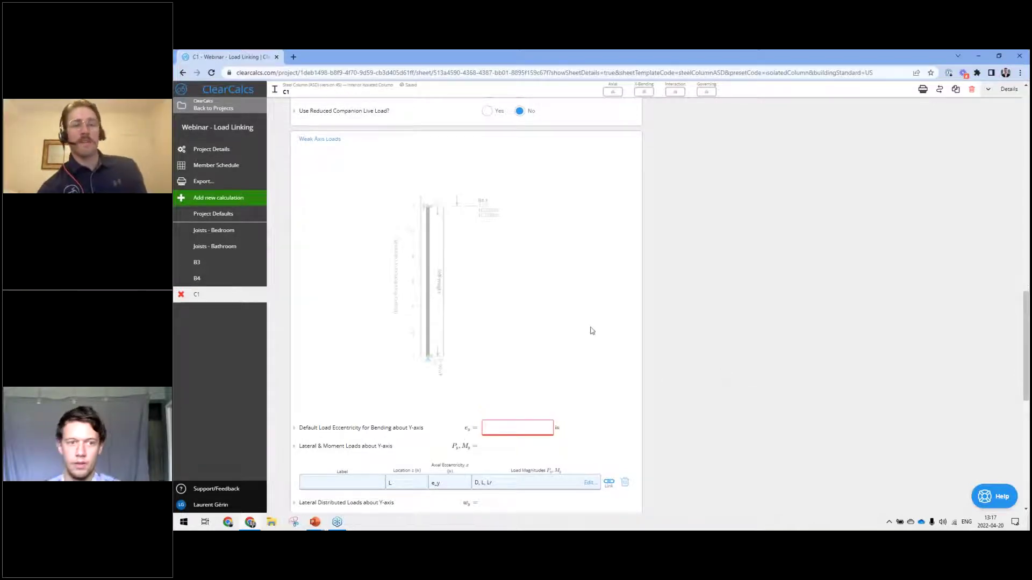
# Collapse the Weak Axis Loads and look through C1's Member Properties for the section dimension variables.
pyautogui.scroll(2, 591, 329)
pyautogui.click(383, 228)
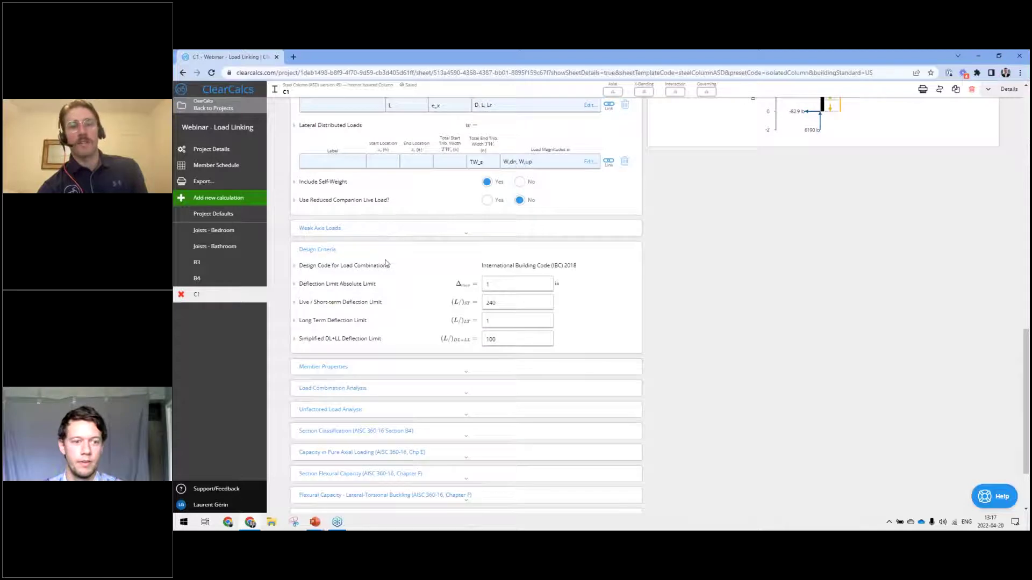
pyautogui.scroll(-2, 439, 313)
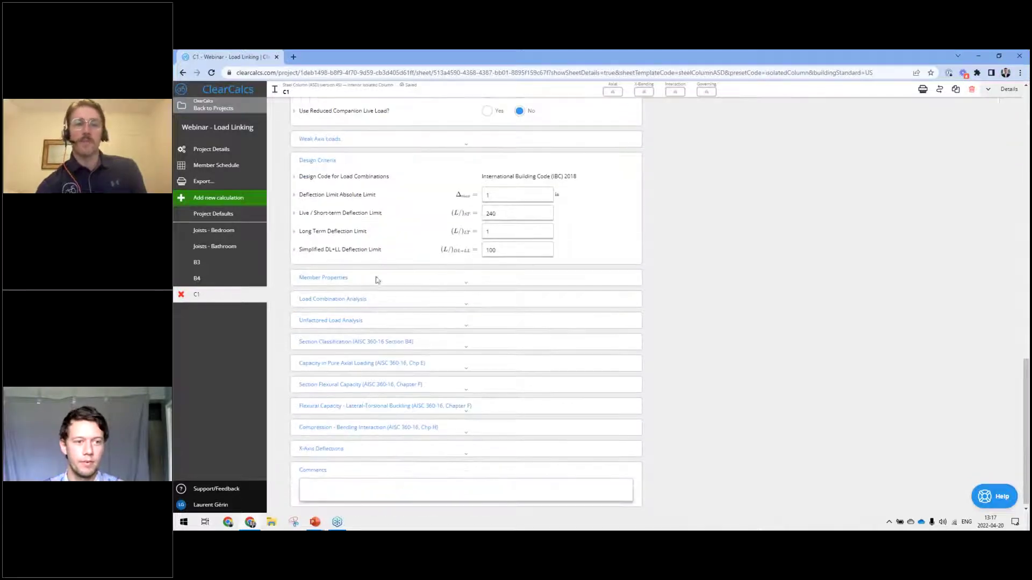
pyautogui.click(375, 277)
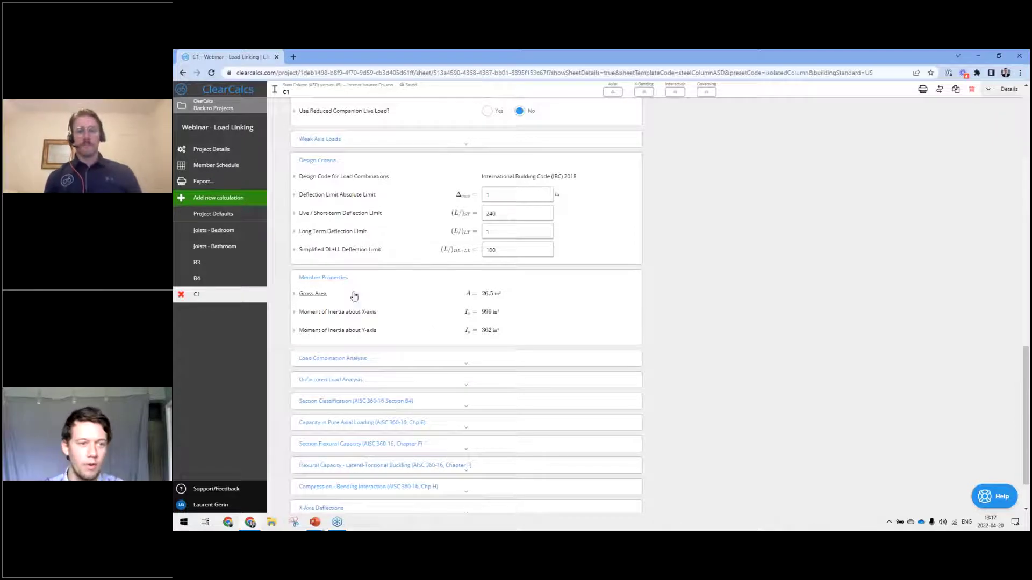
pyautogui.moveTo(299, 277); pyautogui.dragTo(537, 304)
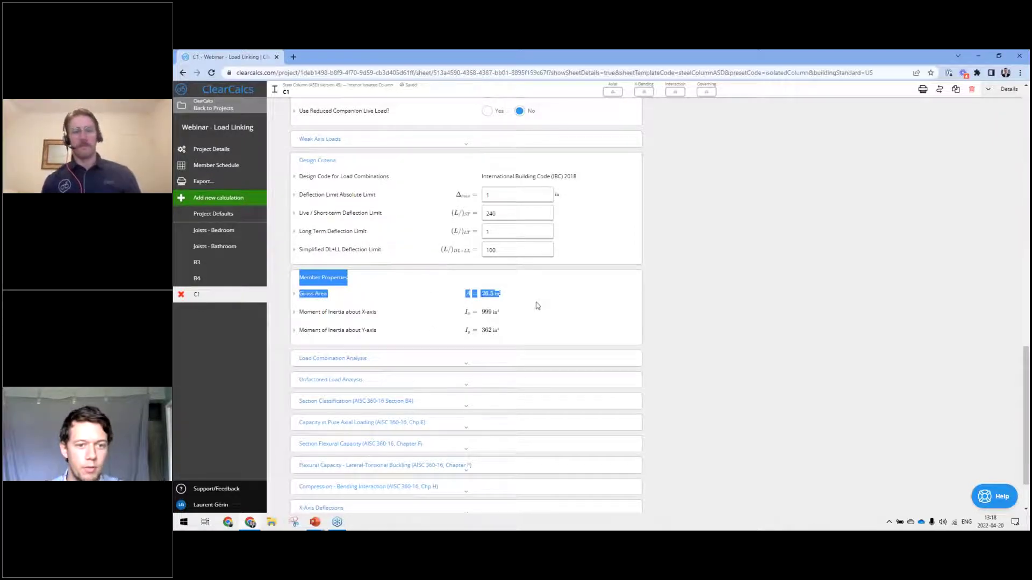
pyautogui.click(784, 290)
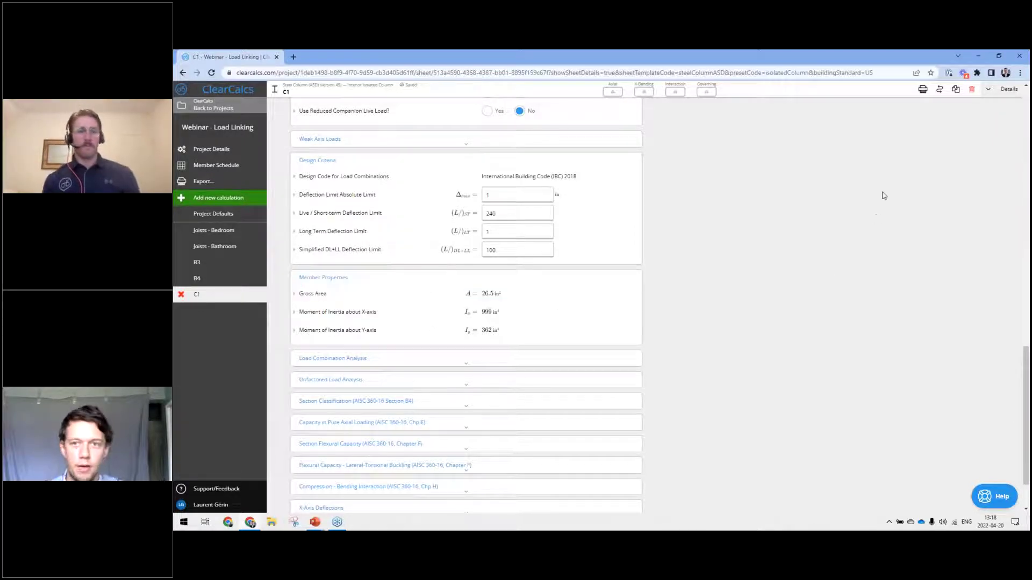
# Switch the C1 sheet to the Detailed view and close its sheet details.
pyautogui.click(1000, 89)
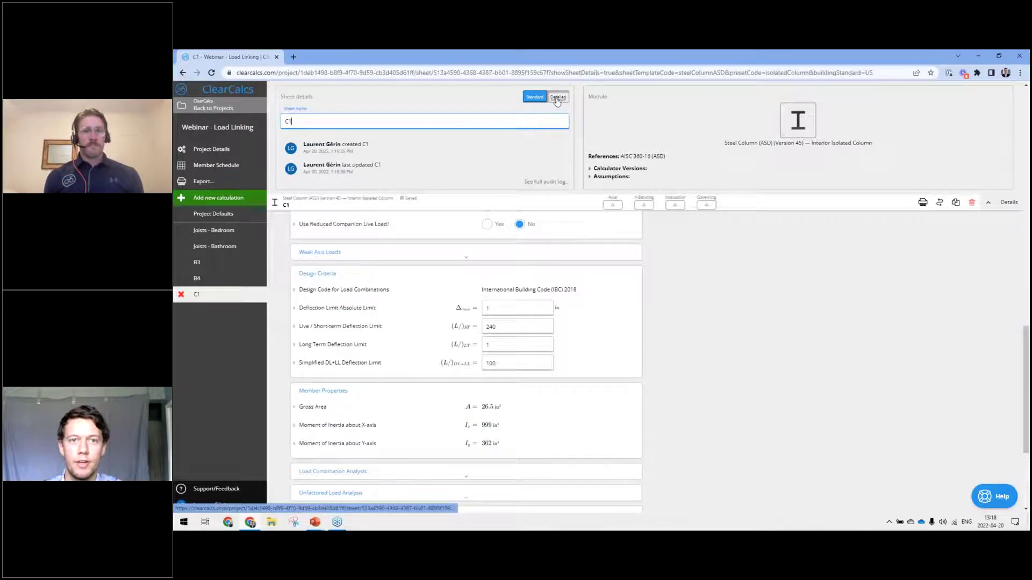
pyautogui.click(559, 98)
pyautogui.click(988, 210)
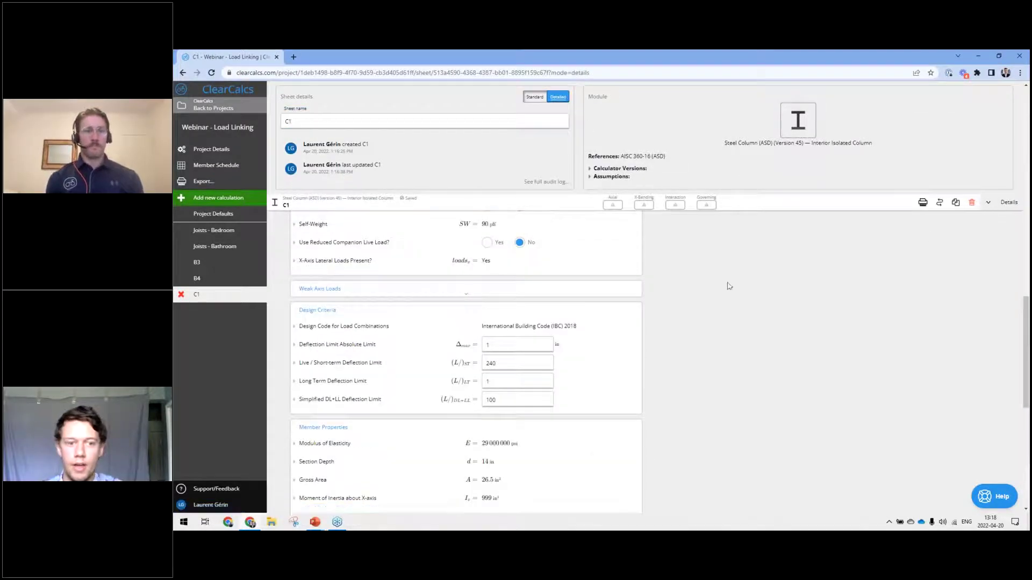
# Examine C1's full list of Member Properties to find the variable for the section depth.
pyautogui.scroll(-3, 721, 286)
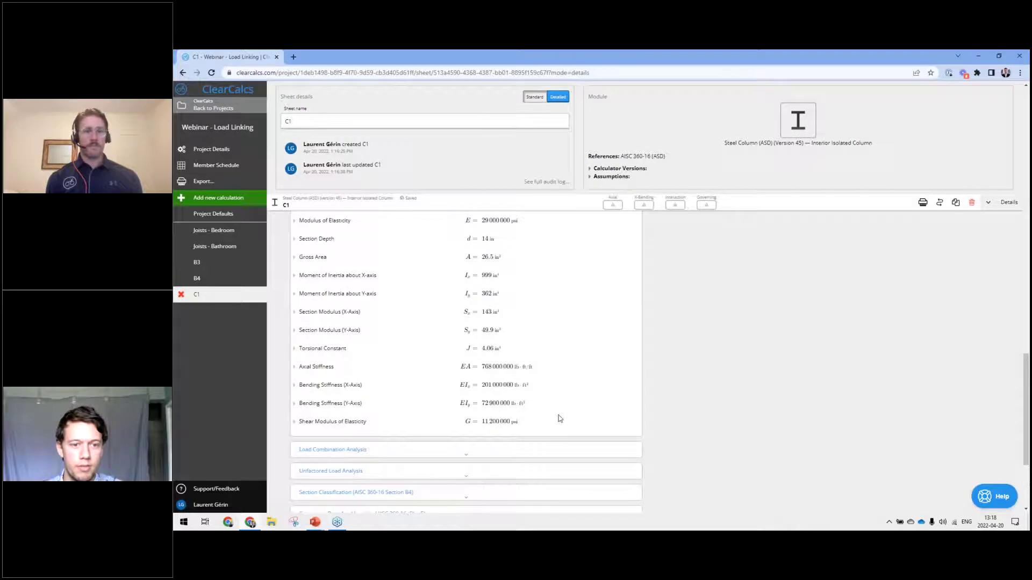
pyautogui.scroll(-2, 558, 420)
pyautogui.moveTo(557, 419); pyautogui.dragTo(535, 322)
pyautogui.click(535, 322)
pyautogui.scroll(3, 574, 298)
pyautogui.moveTo(538, 451); pyautogui.dragTo(540, 252)
pyautogui.click(540, 253)
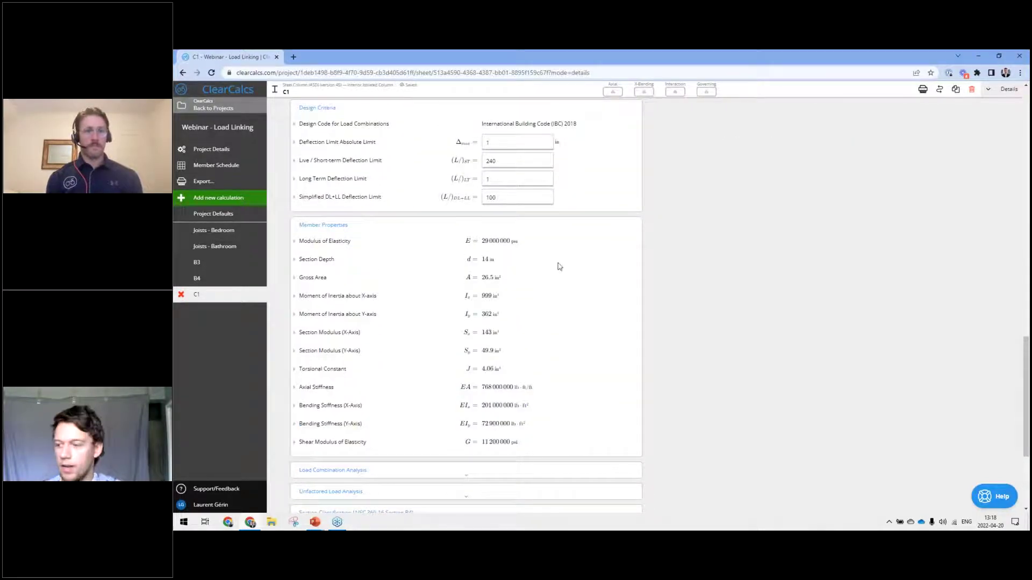
pyautogui.moveTo(500, 262); pyautogui.dragTo(467, 260)
pyautogui.click(494, 260)
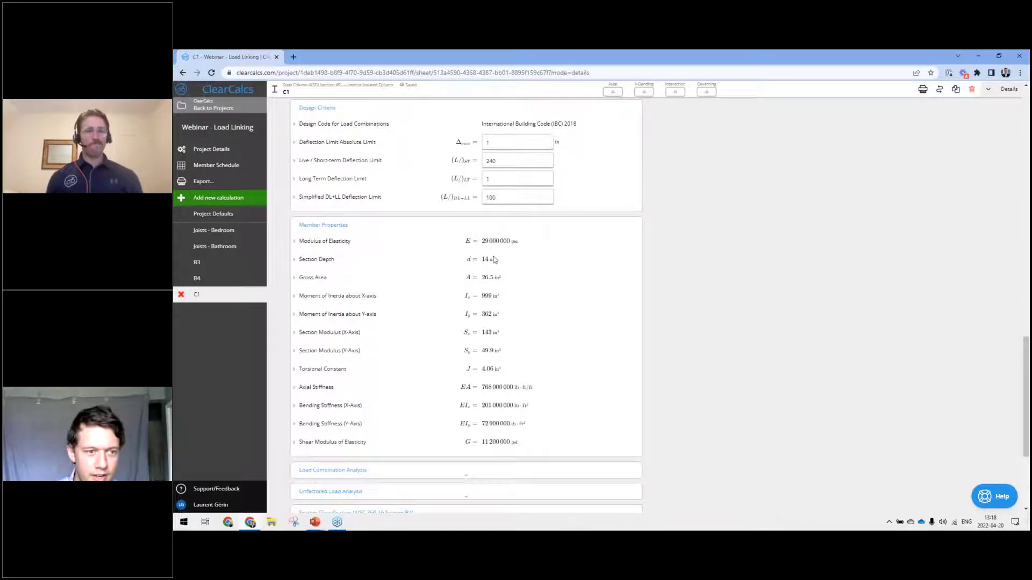
# Set C1's default load eccentricity for bending about the Y-axis to d/6 in the Weak Axis Loads.
pyautogui.scroll(5, 536, 274)
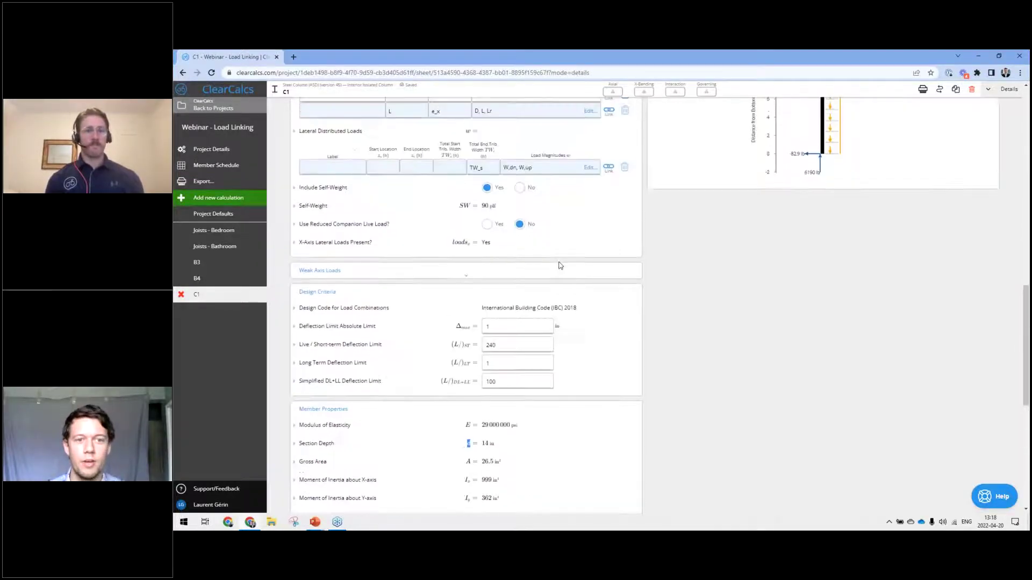
pyautogui.scroll(-2, 535, 314)
pyautogui.click(375, 264)
pyautogui.click(527, 367)
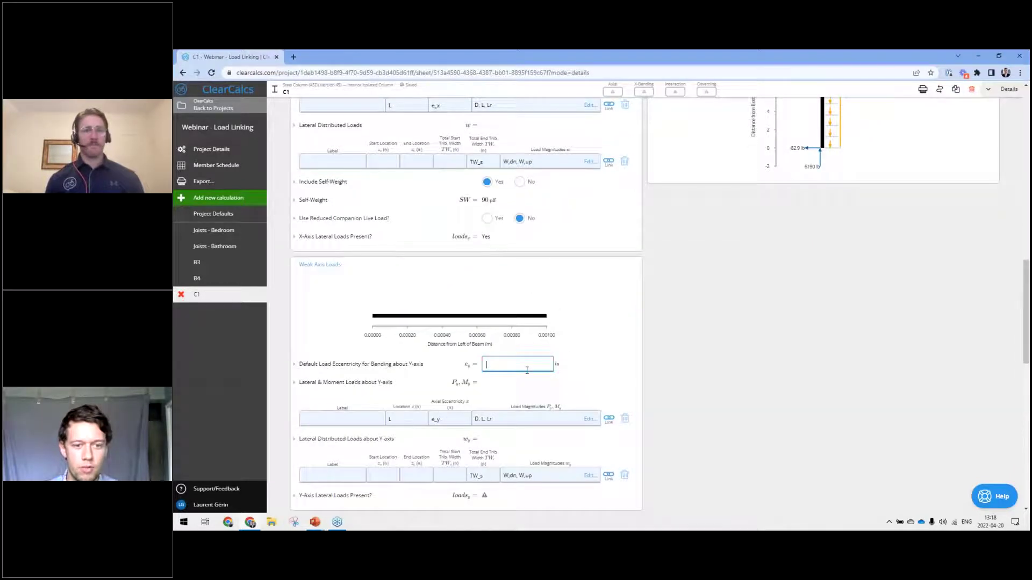
pyautogui.write('d/6')
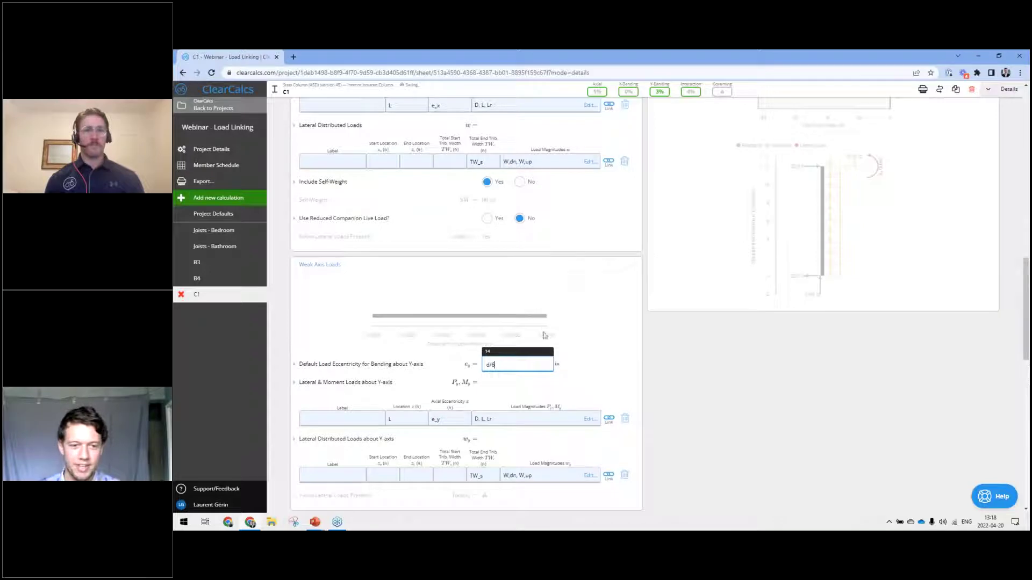
pyautogui.click(588, 360)
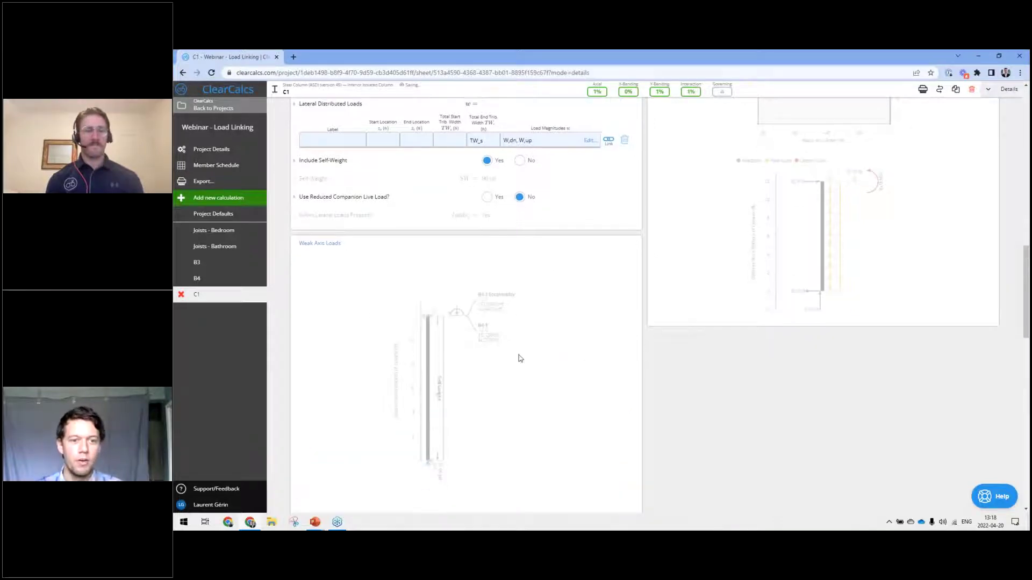
# Set C1's yield strength to 35 ksi in the Key Properties.
pyautogui.scroll(-1, 521, 359)
pyautogui.scroll(4, 560, 350)
pyautogui.scroll(3, 544, 281)
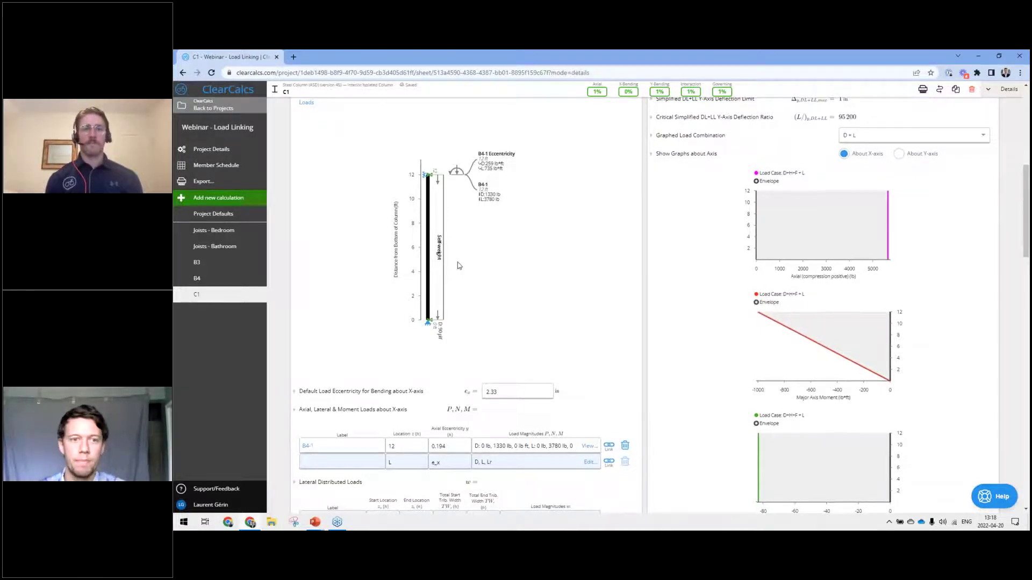
pyautogui.scroll(7, 488, 132)
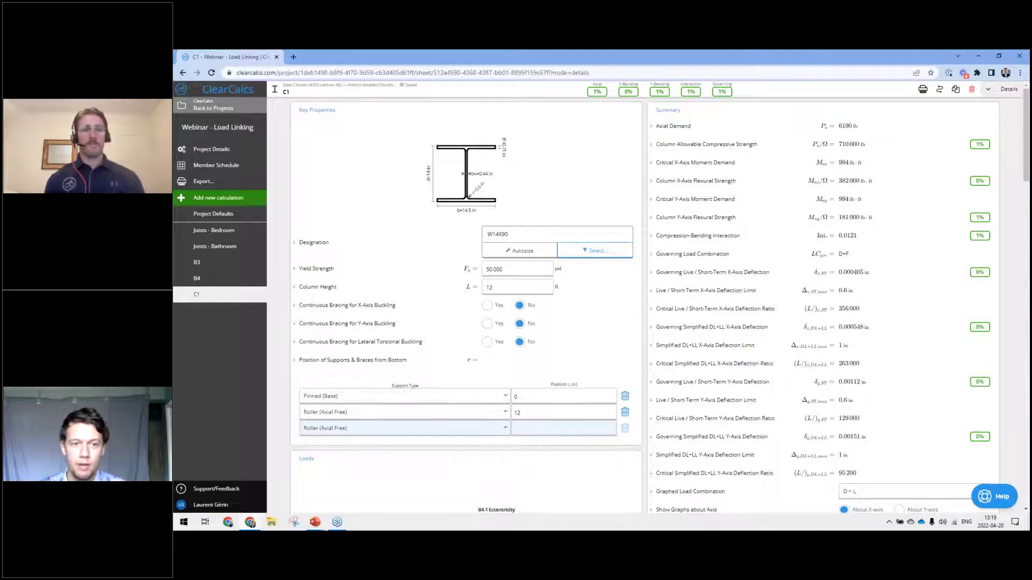
pyautogui.click(490, 270)
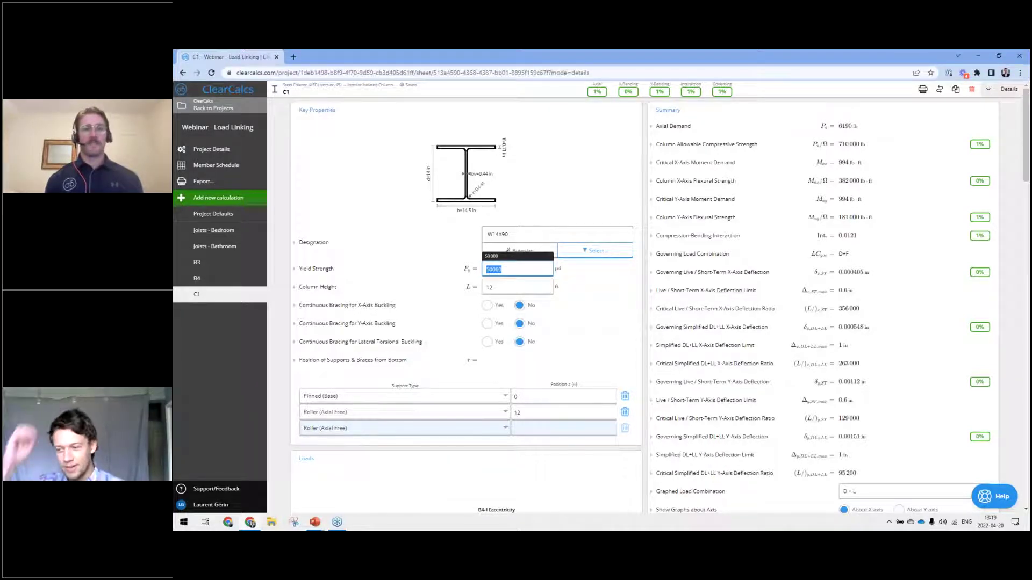
pyautogui.write('35 ksi')
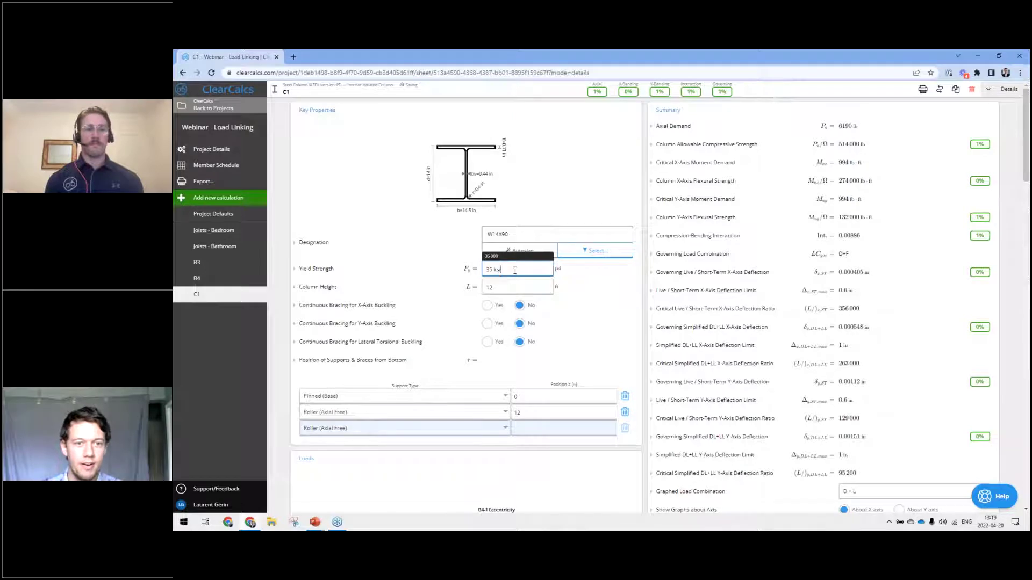
pyautogui.press('Return')
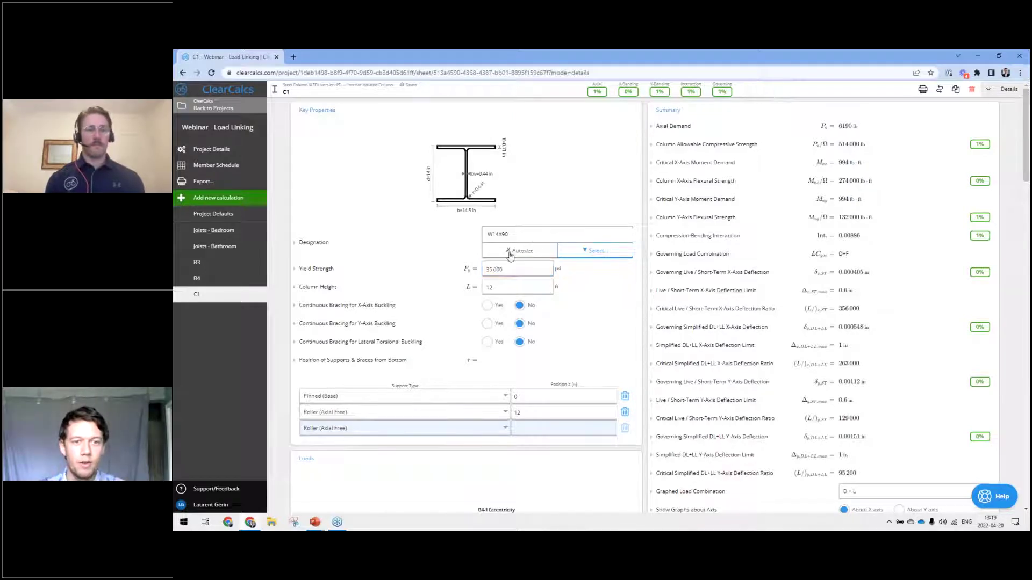
# Filter C1's designations by type PIPE, choose the 2-1/2 standard pipe (Pipe2-1/2SCH40), and check the deflection results in the summary.
pyautogui.click(591, 250)
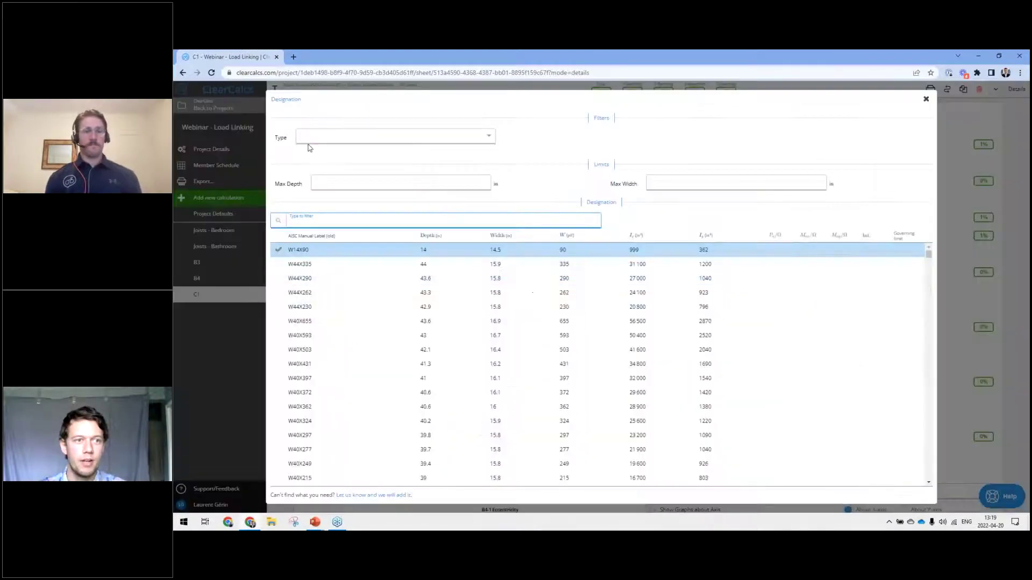
pyautogui.click(309, 139)
pyautogui.scroll(-5, 312, 174)
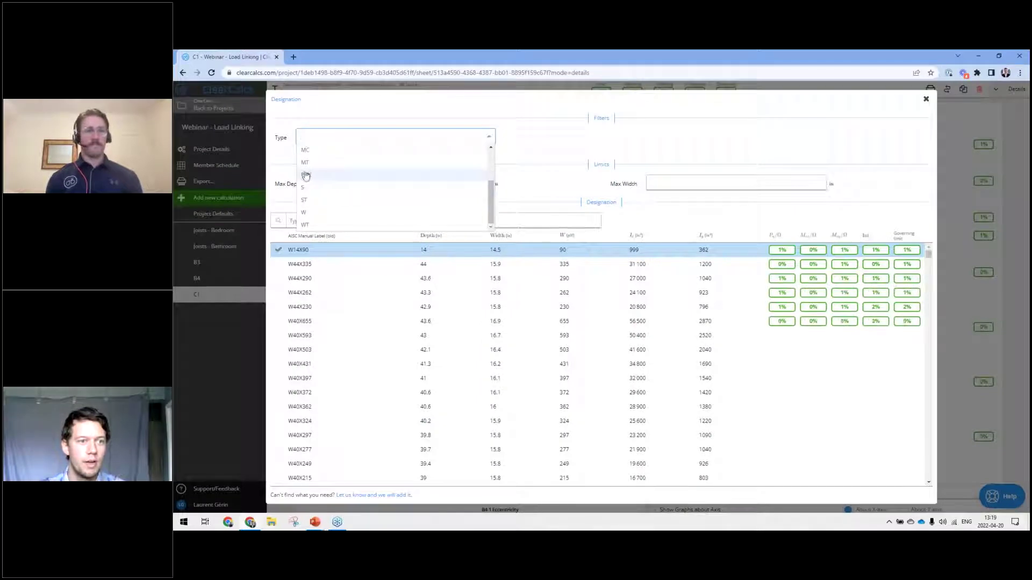
pyautogui.click(305, 175)
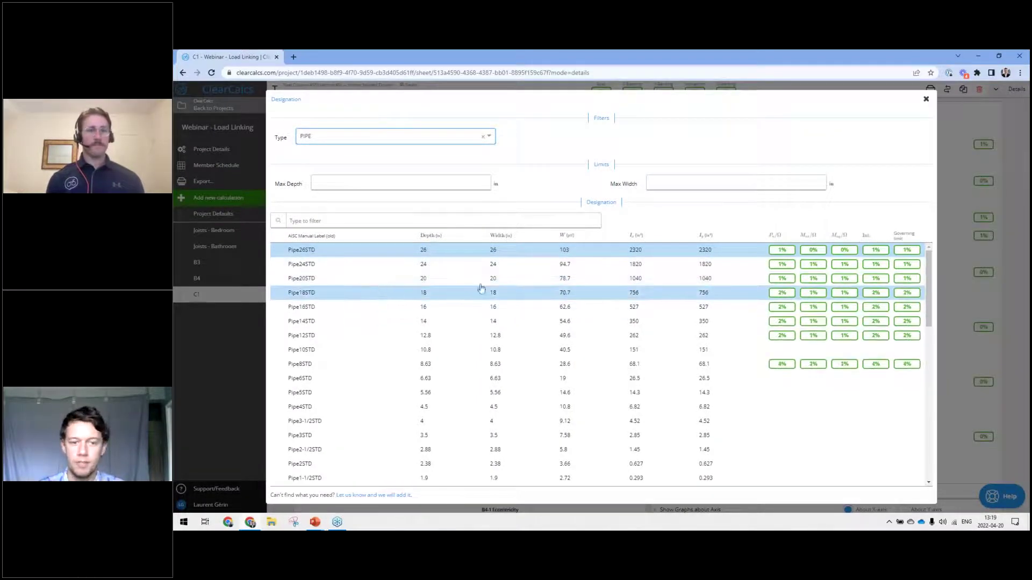
pyautogui.scroll(-1, 462, 291)
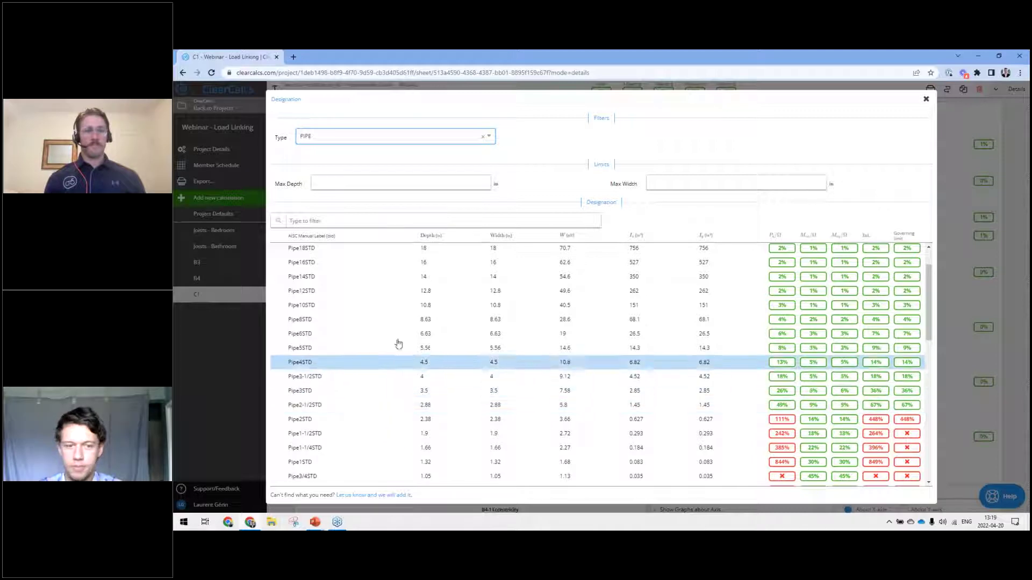
pyautogui.click(387, 408)
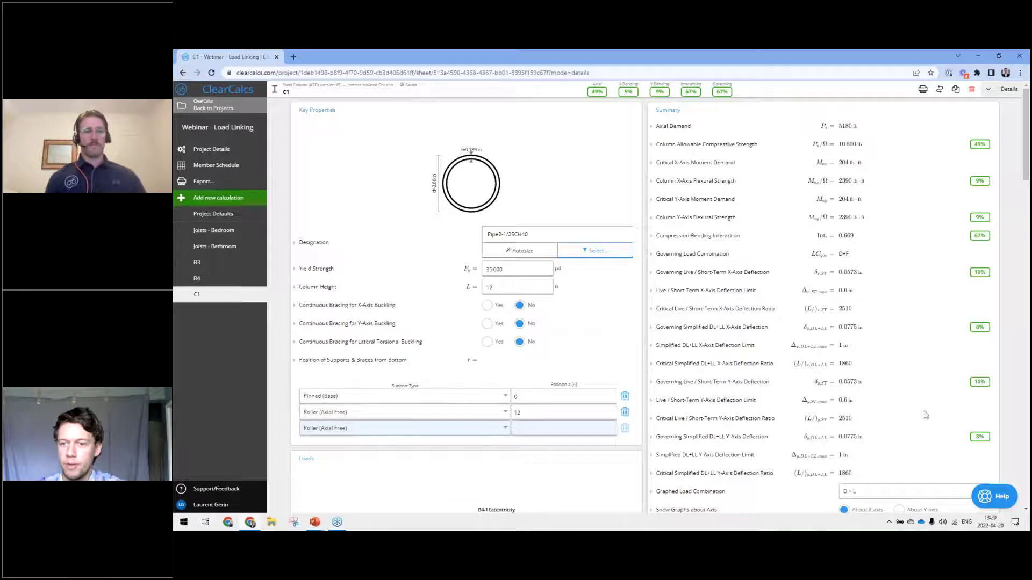
pyautogui.moveTo(821, 274); pyautogui.dragTo(863, 482)
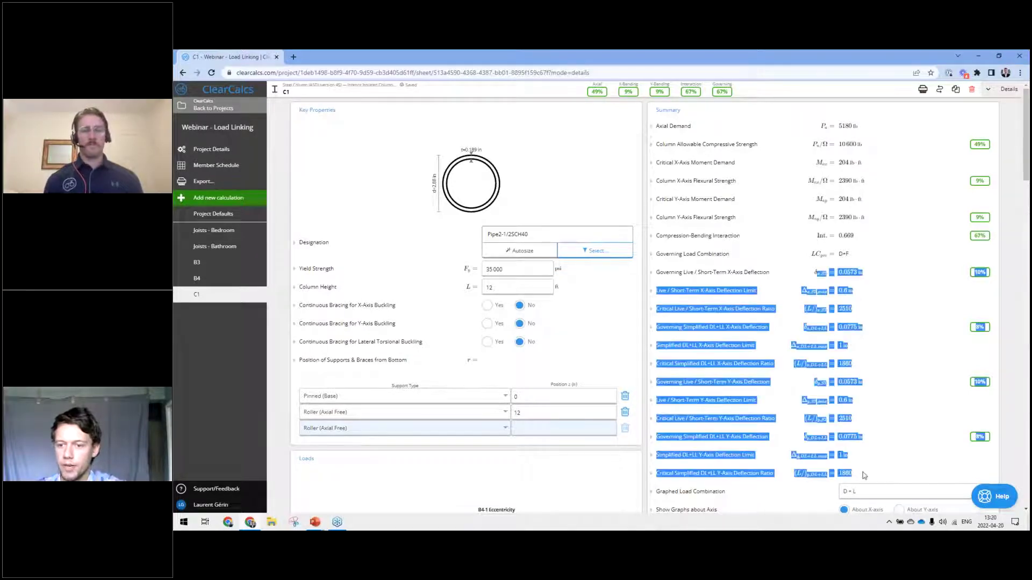
# Review C1's moment demands, flexural strengths and compression-bending interaction in the summary, along with its load diagram and graphs.
pyautogui.click(938, 200)
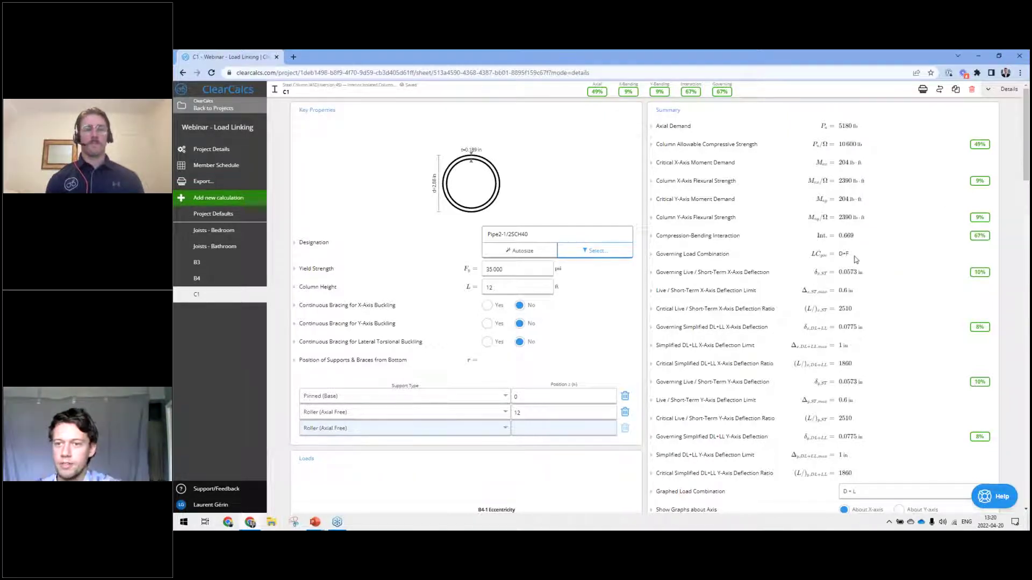
pyautogui.moveTo(858, 242); pyautogui.dragTo(832, 162)
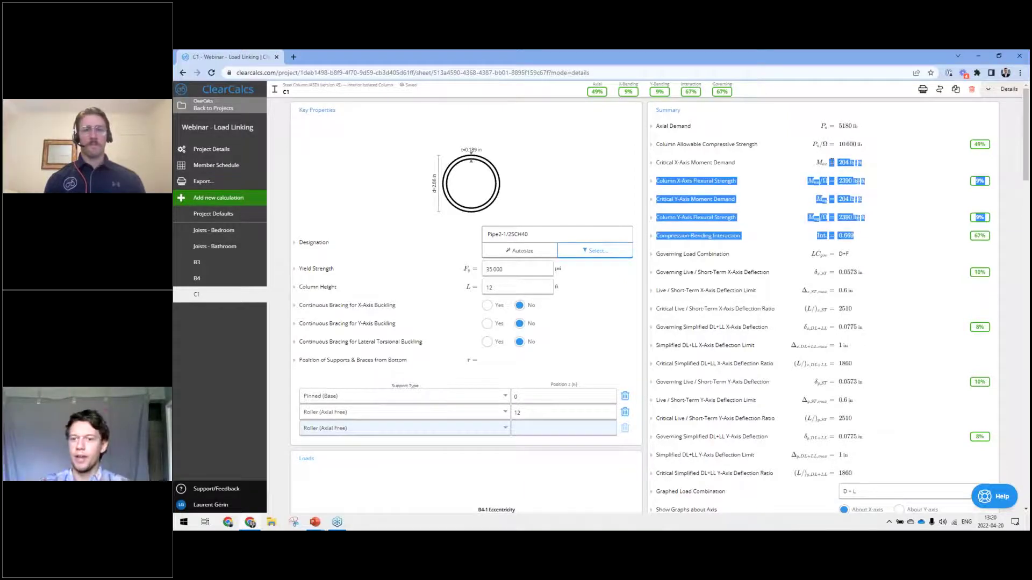
pyautogui.click(850, 246)
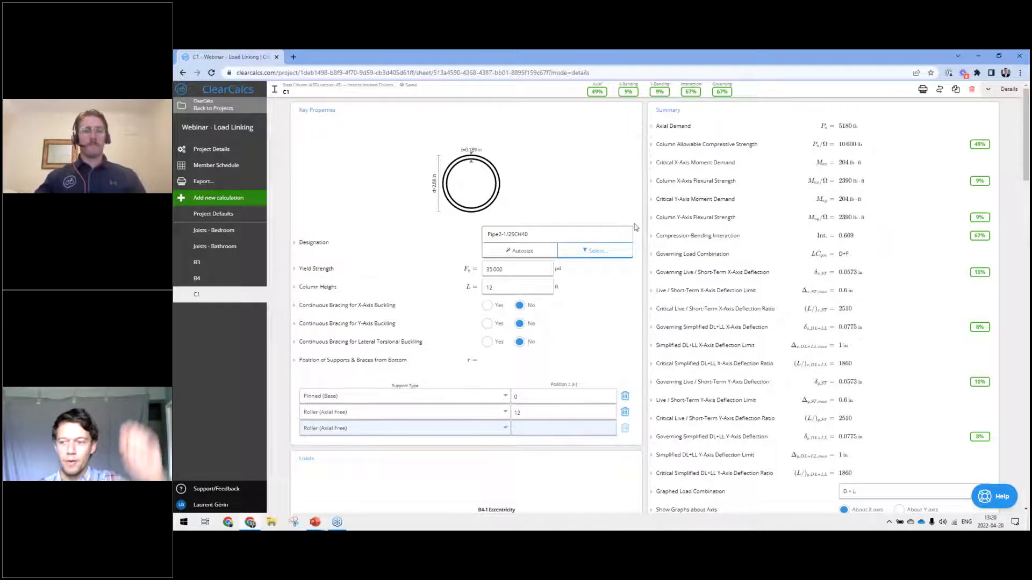
pyautogui.scroll(-7, 307, 401)
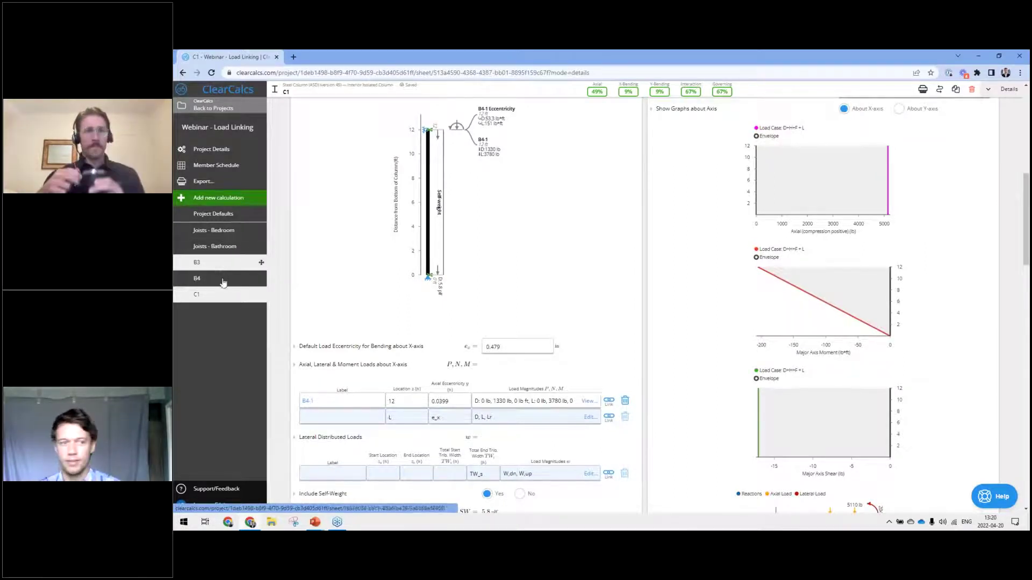
# Add a US Spread Footing calculation to the project and name the sheet F1.
pyautogui.click(242, 199)
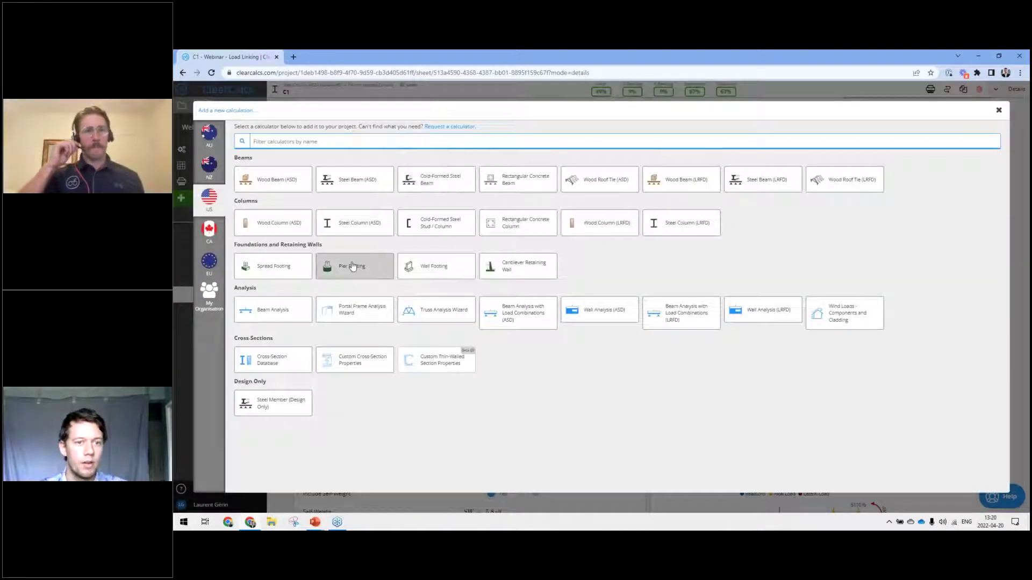
pyautogui.click(273, 268)
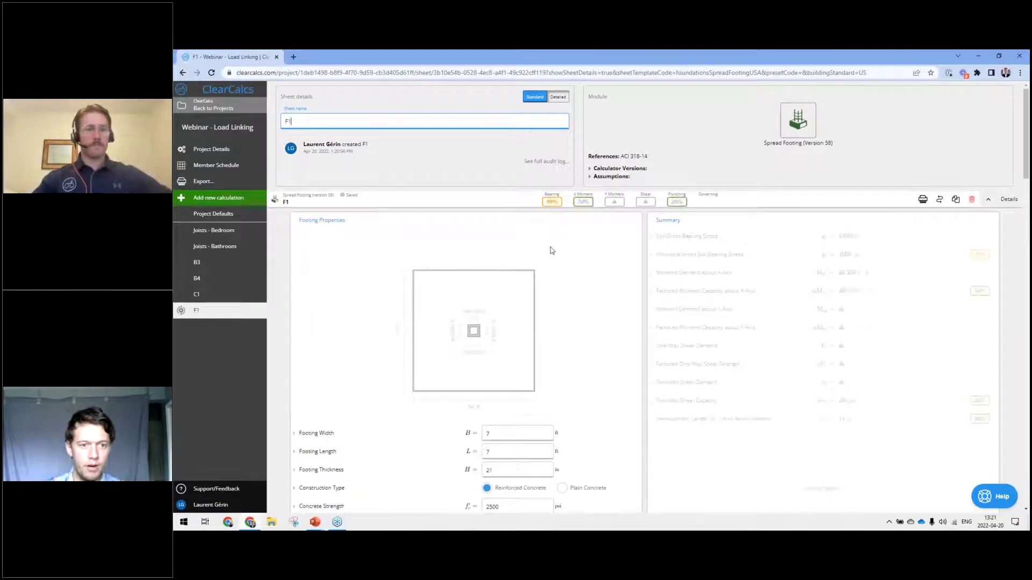
pyautogui.scroll(-2, 542, 258)
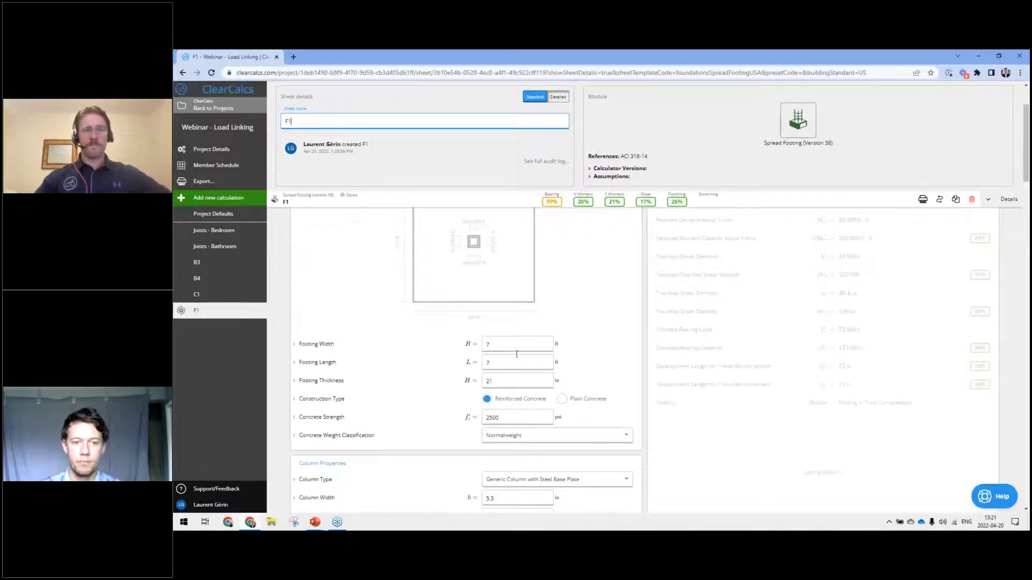
pyautogui.scroll(-2, 517, 351)
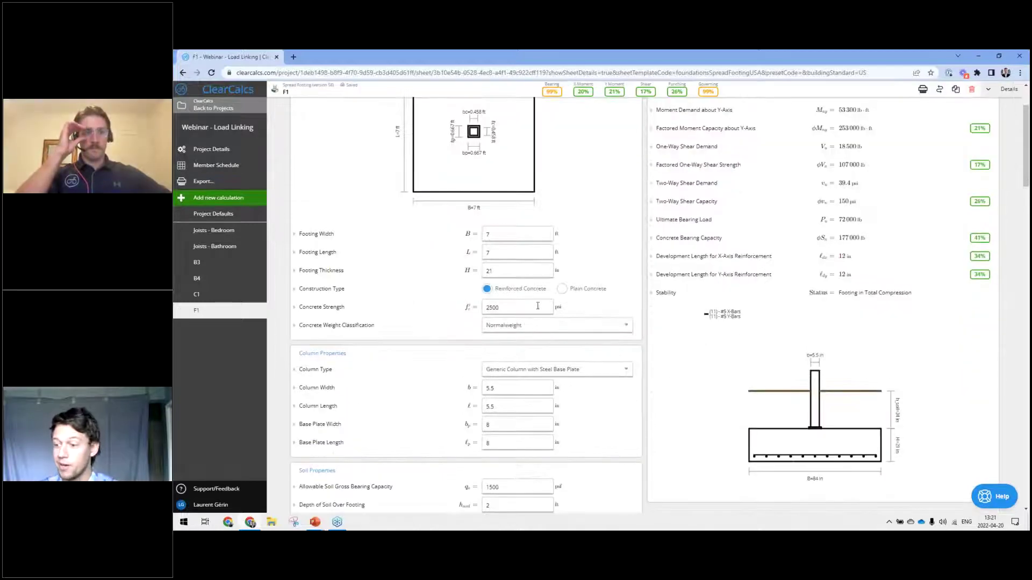
pyautogui.scroll(1, 539, 305)
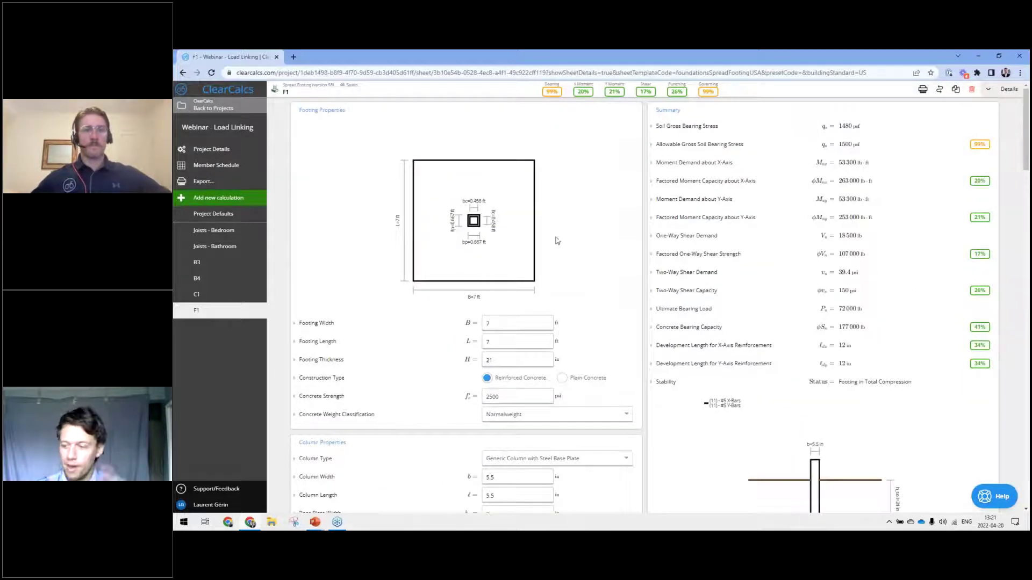
# Delete the default Dead + Occupancy load from F1's X-axis loads and link the base reaction of C1 (support 1) instead.
pyautogui.scroll(-7, 585, 194)
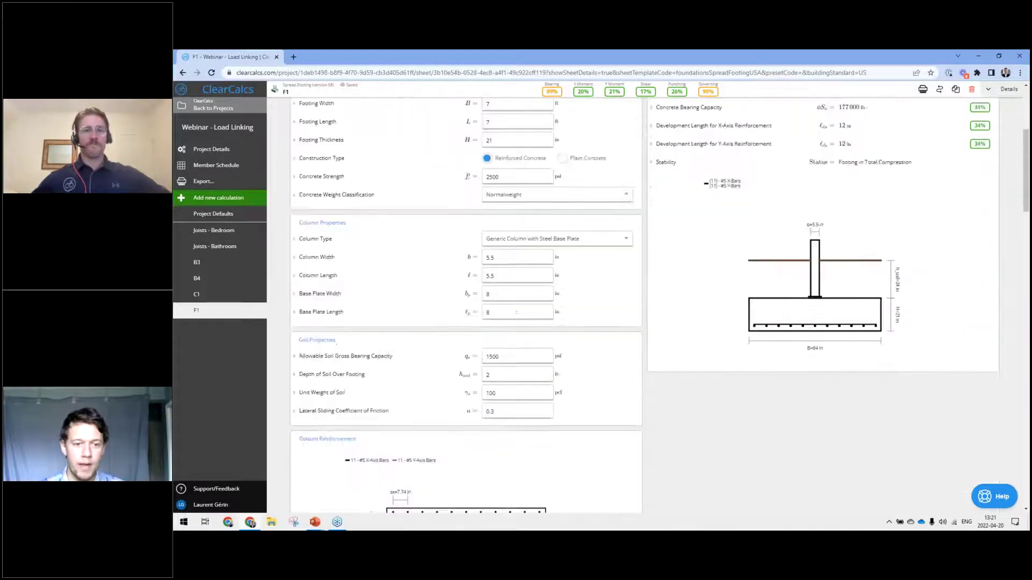
pyautogui.scroll(-10, 587, 183)
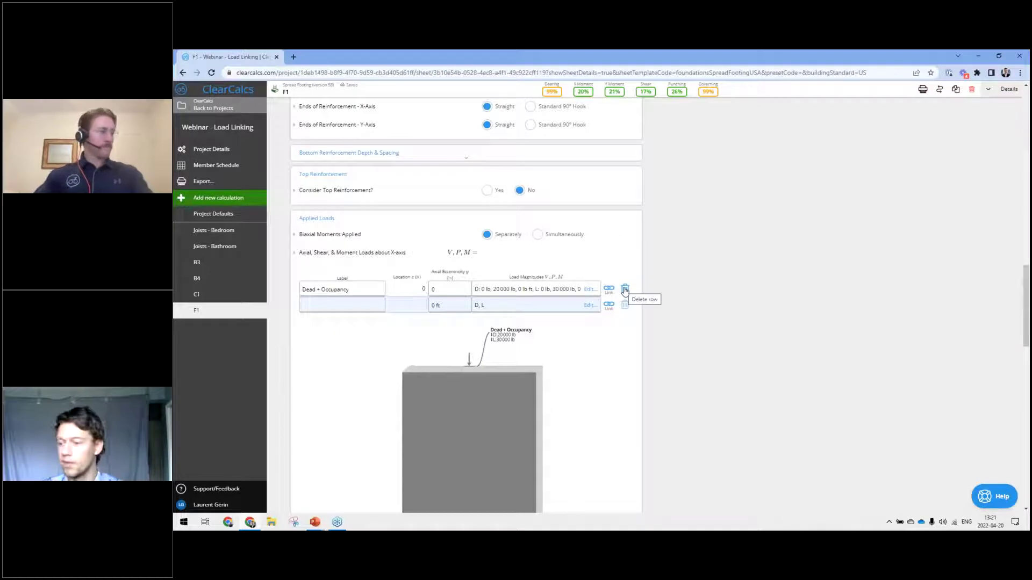
pyautogui.click(625, 291)
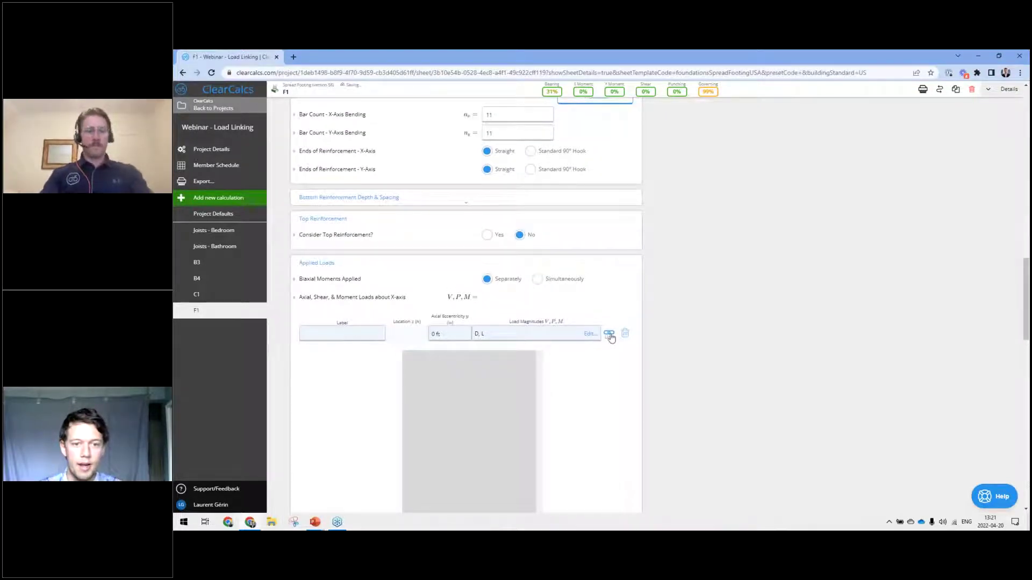
pyautogui.click(609, 334)
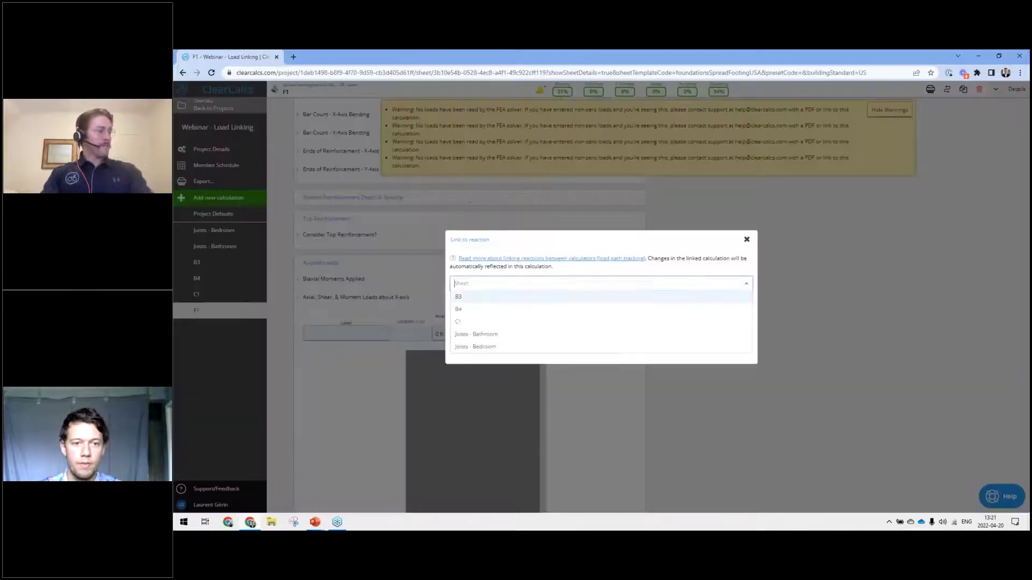
pyautogui.click(479, 323)
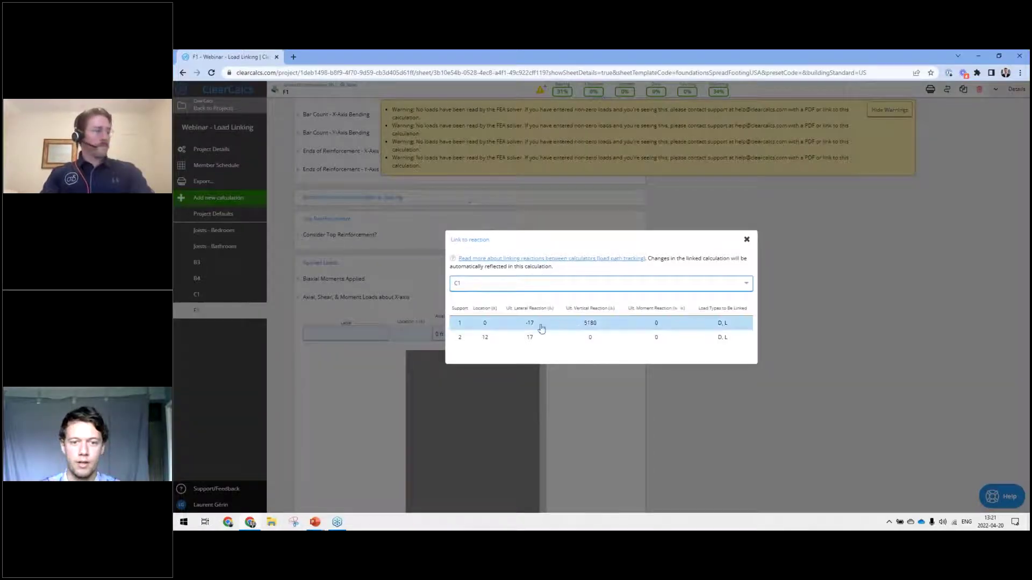
pyautogui.click(597, 324)
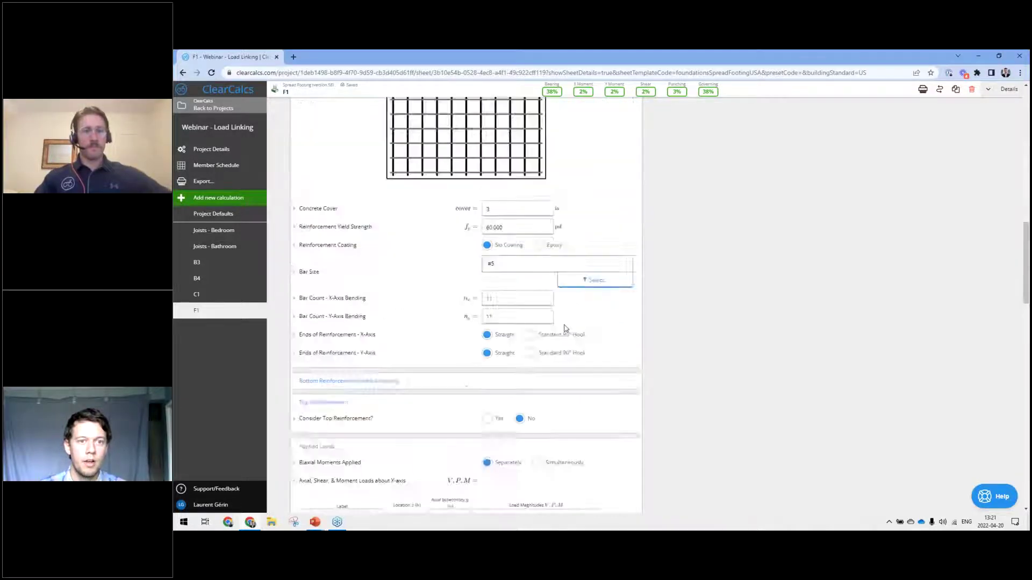
# Set F1's column type to Steel Column with Steel Base Plate in the Column Properties.
pyautogui.scroll(10, 566, 328)
pyautogui.moveTo(299, 219); pyautogui.dragTo(342, 216)
pyautogui.click(453, 246)
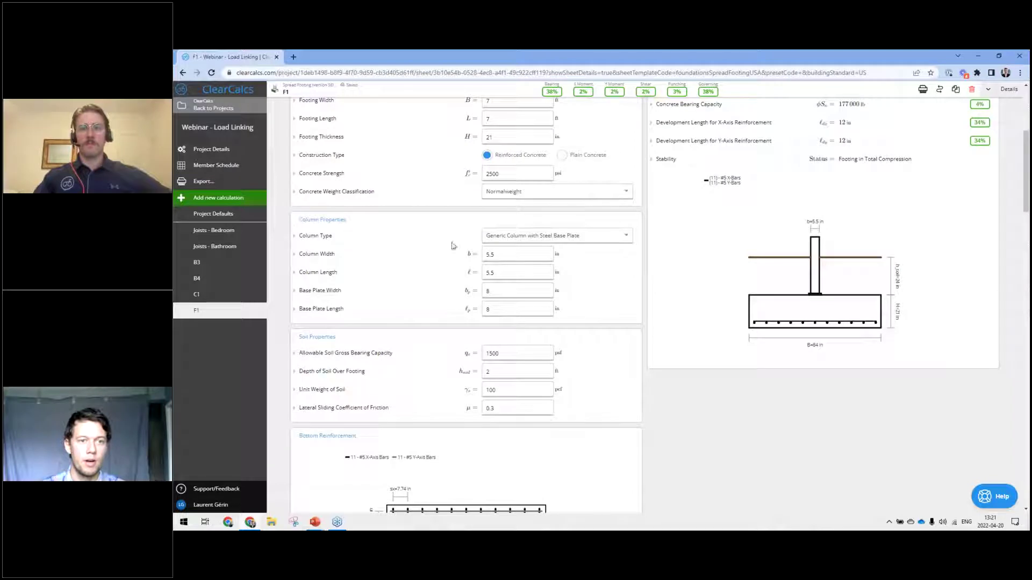
pyautogui.click(549, 237)
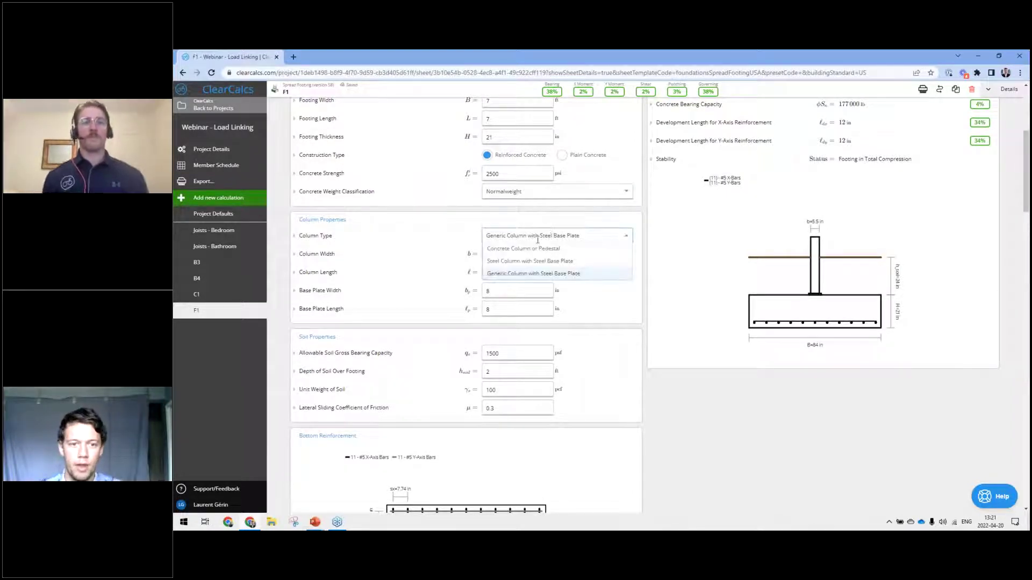
pyautogui.click(519, 267)
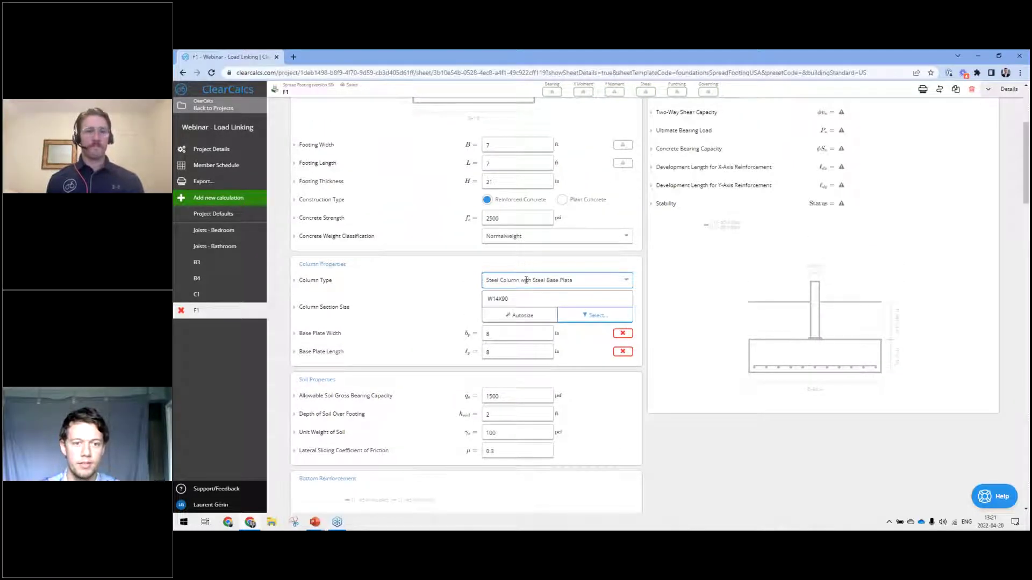
# Filter F1's column section sizes for pipe and choose the 2-1/2 standard pipe (Pipe2-1/2SCH40).
pyautogui.click(562, 301)
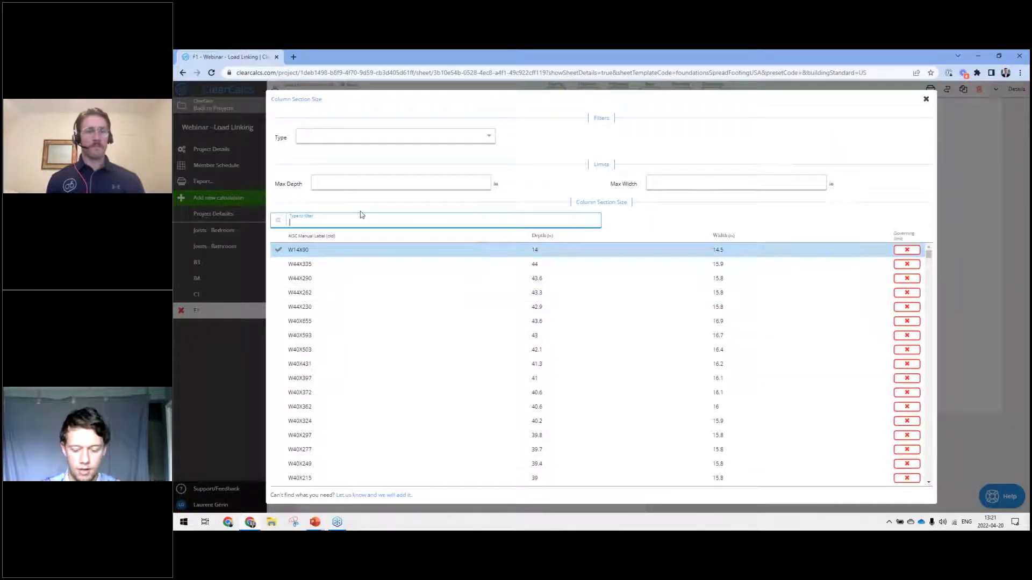
pyautogui.write('pipe')
pyautogui.scroll(-1, 337, 406)
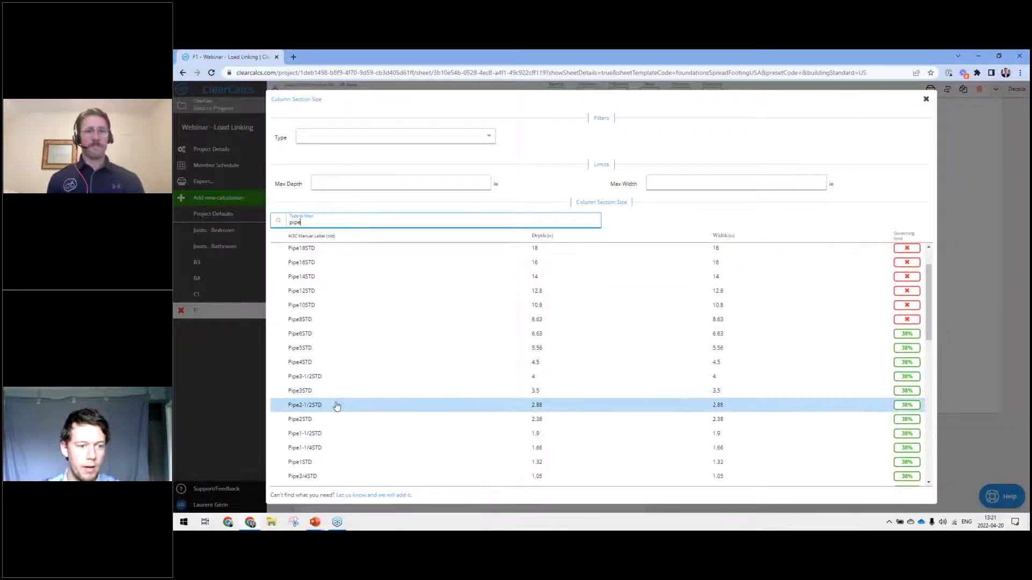
pyautogui.click(341, 404)
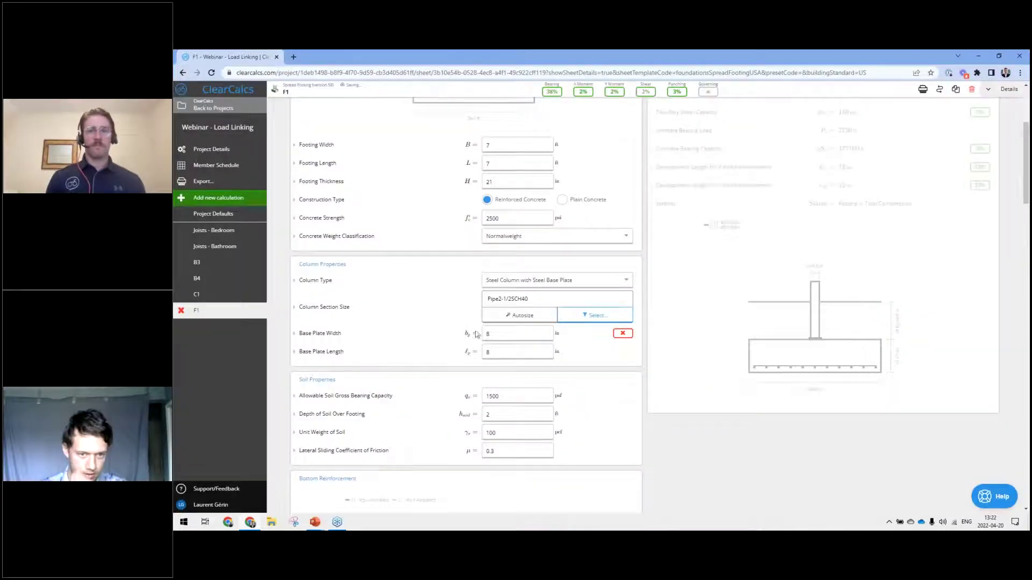
# Set F1's base plate width and length to 4 in each.
pyautogui.click(514, 339)
pyautogui.write('4')
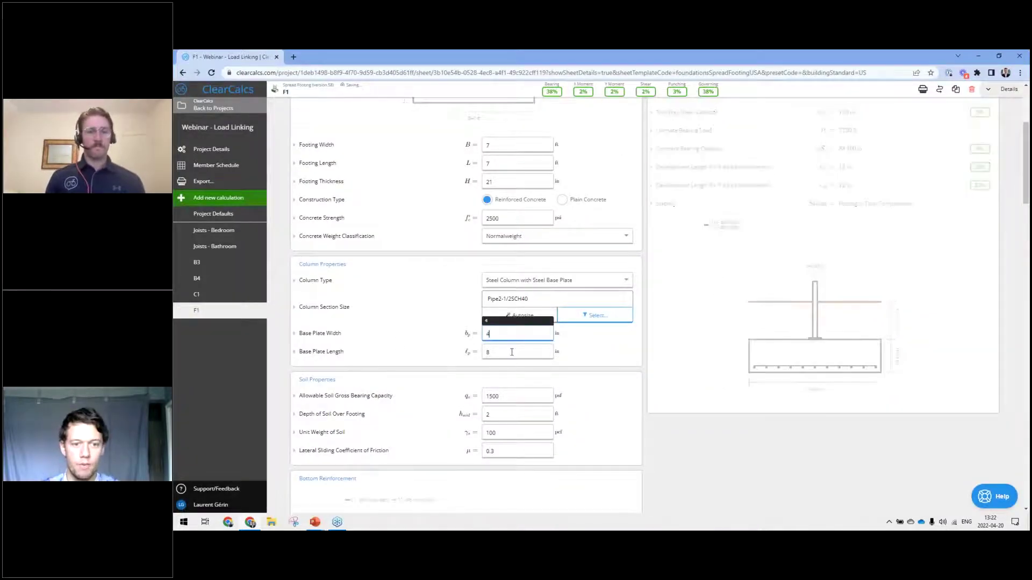
pyautogui.click(533, 350)
pyautogui.write('4')
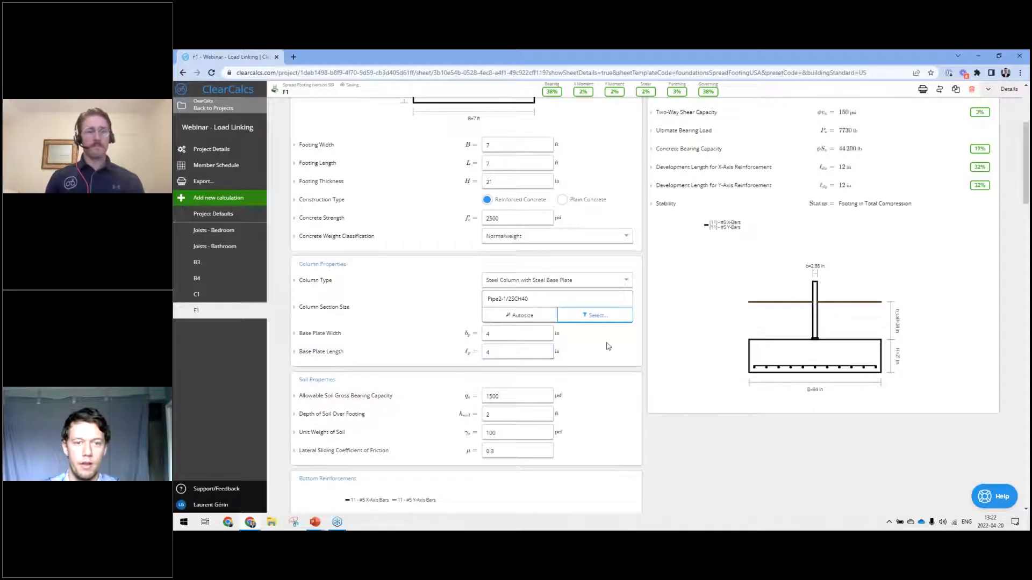
# Check F1's soil bearing stress against the allowable value, and set the footing width and length to 2.5 ft each.
pyautogui.scroll(3, 602, 344)
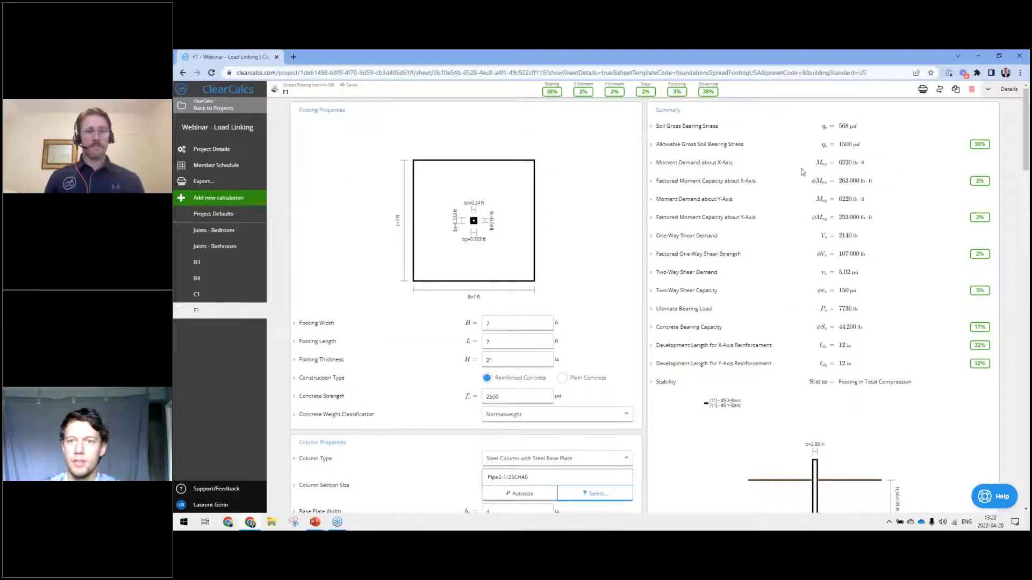
pyautogui.moveTo(823, 126); pyautogui.dragTo(859, 144)
pyautogui.click(846, 124)
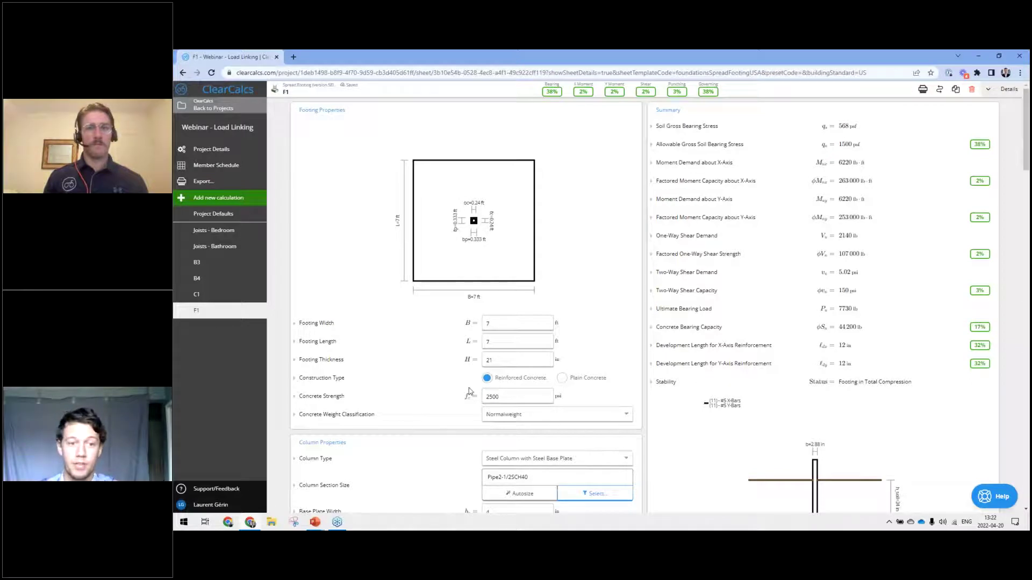
pyautogui.click(512, 323)
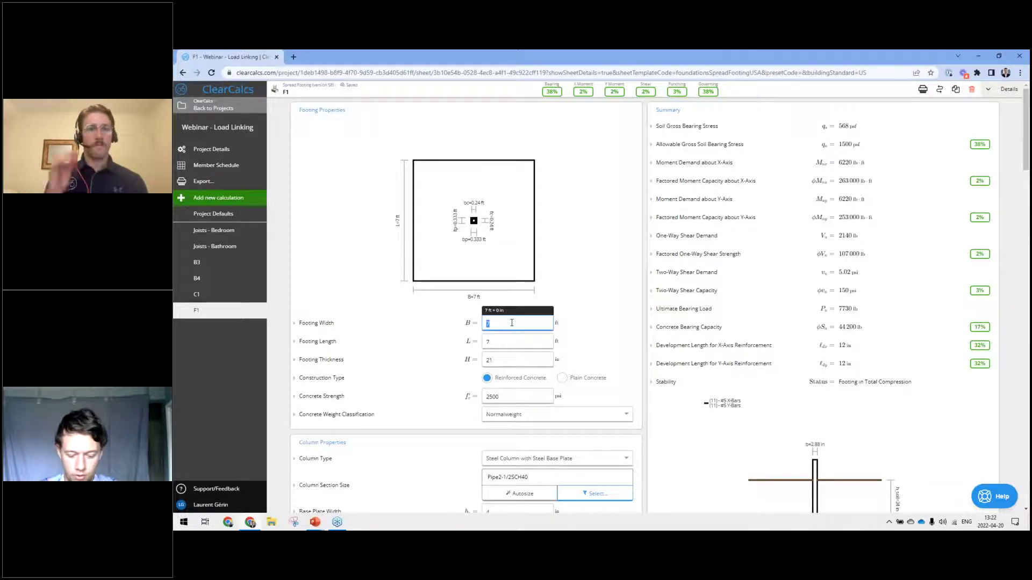
pyautogui.write('2.5')
pyautogui.press('Tab')
pyautogui.write('2.5')
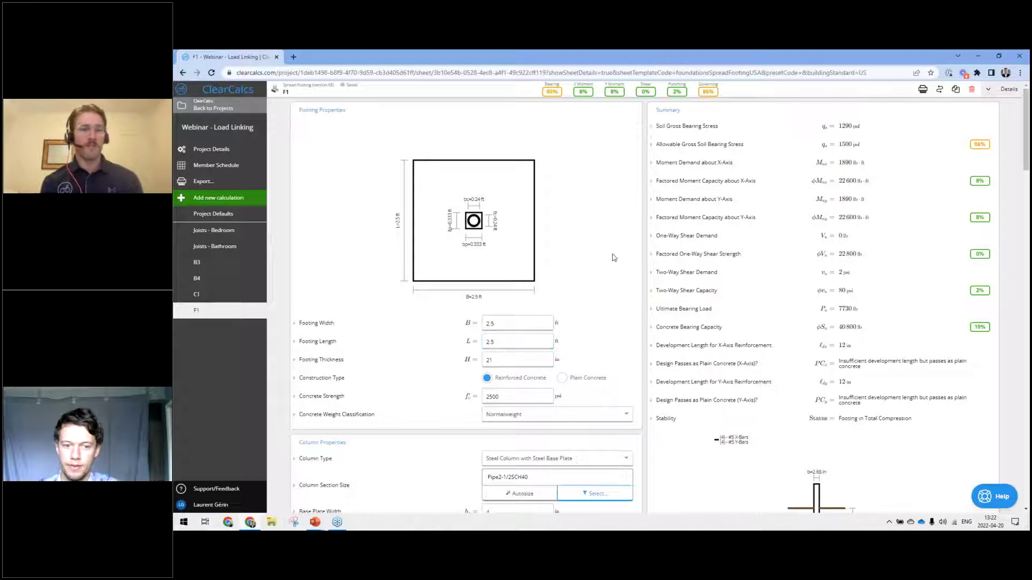
pyautogui.scroll(-3, 611, 251)
pyautogui.scroll(2, 489, 385)
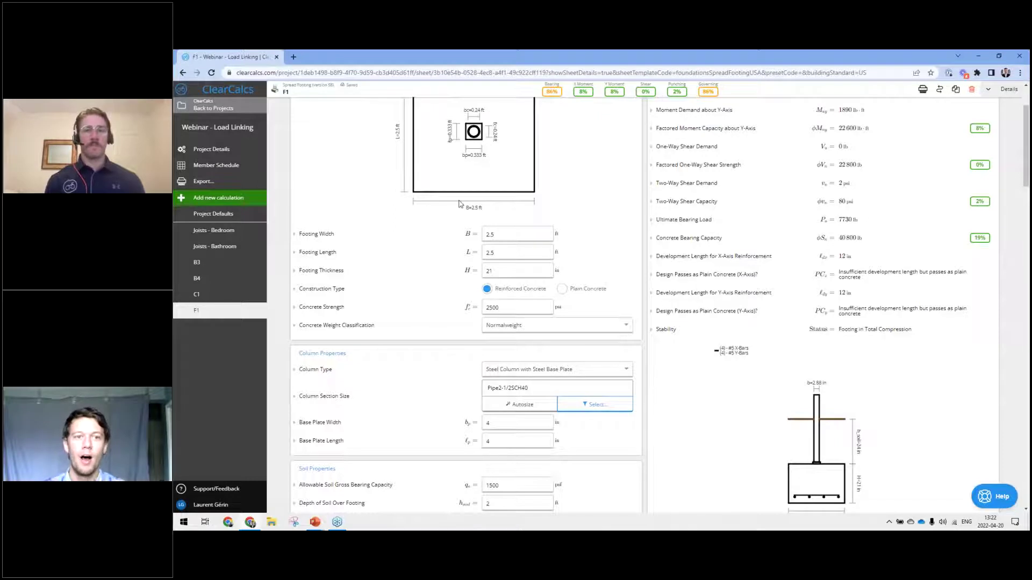
pyautogui.click(500, 400)
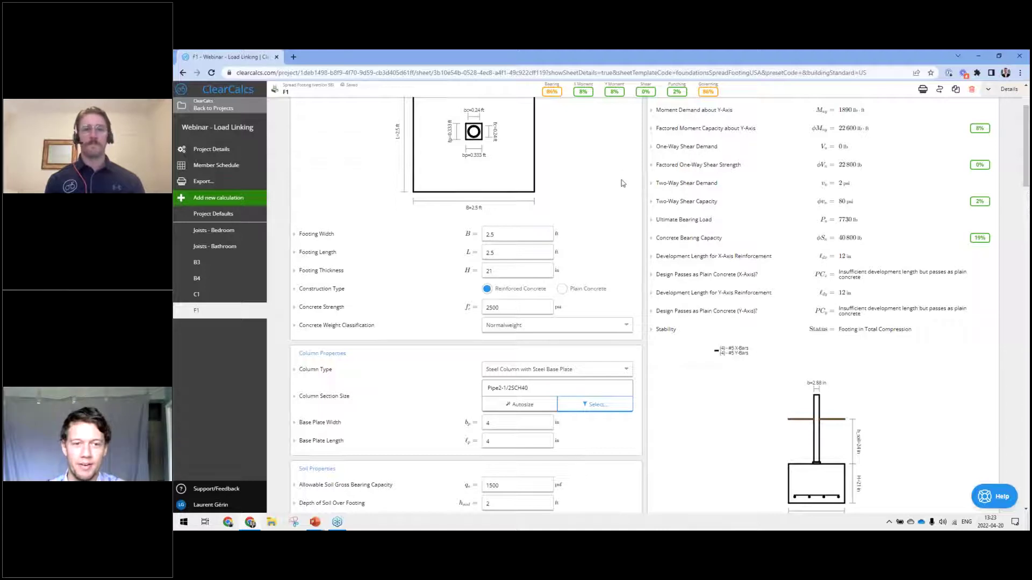
# Set F1's footing thickness to 12 in and check the updated design results in the summary.
pyautogui.scroll(1, 369, 211)
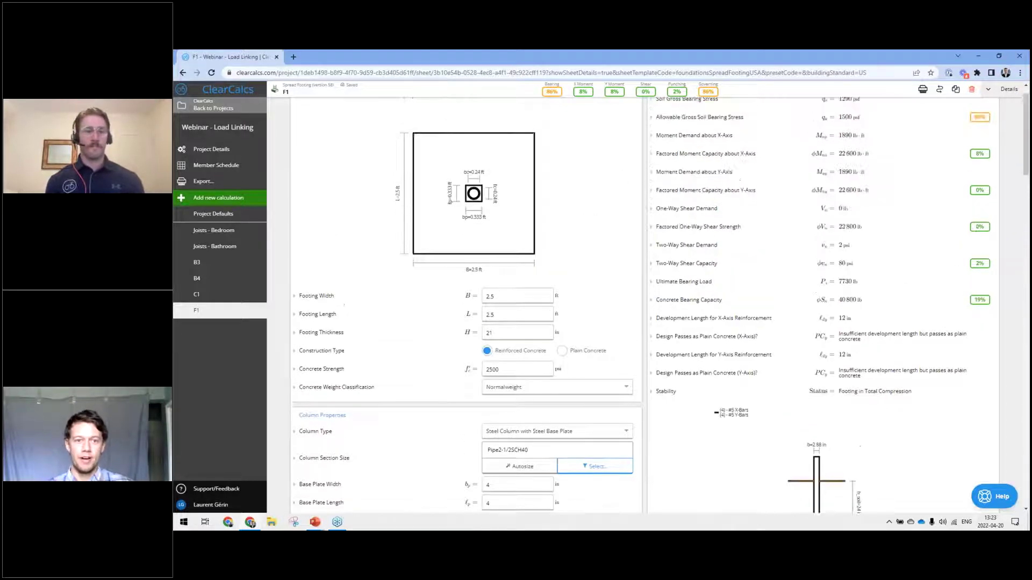
pyautogui.scroll(1, 369, 210)
pyautogui.click(513, 340)
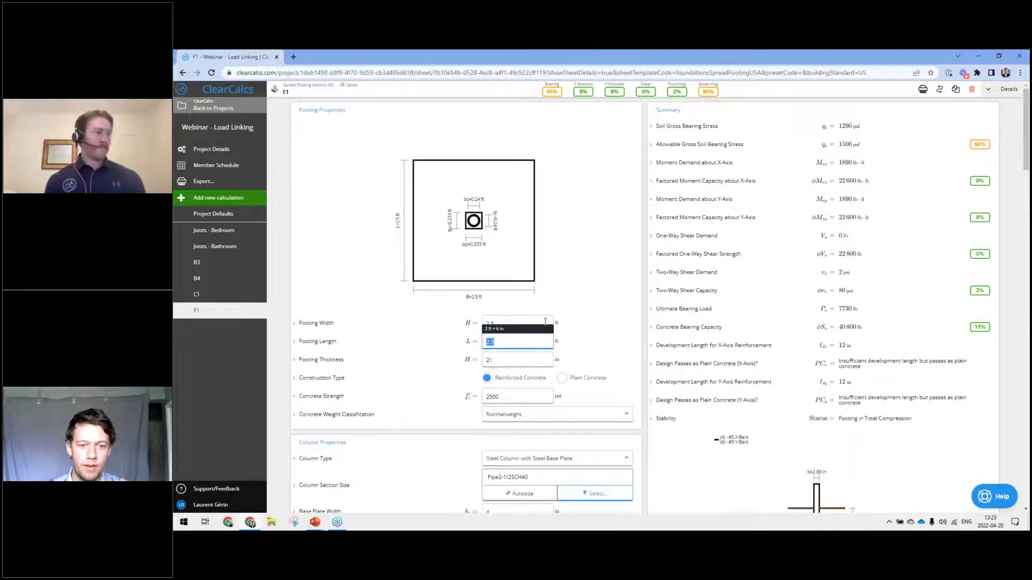
pyautogui.click(493, 358)
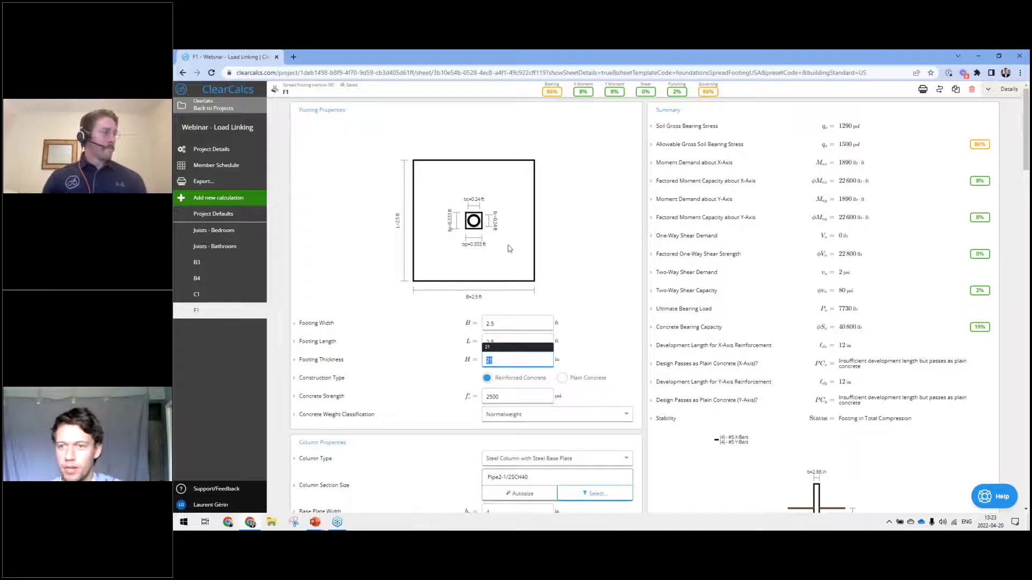
pyautogui.write('12')
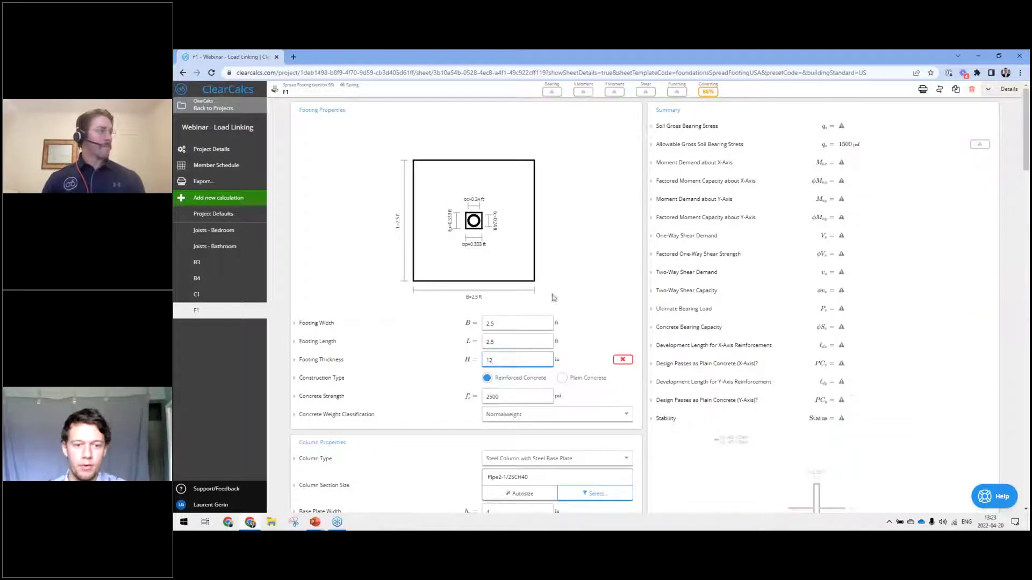
pyautogui.click(606, 245)
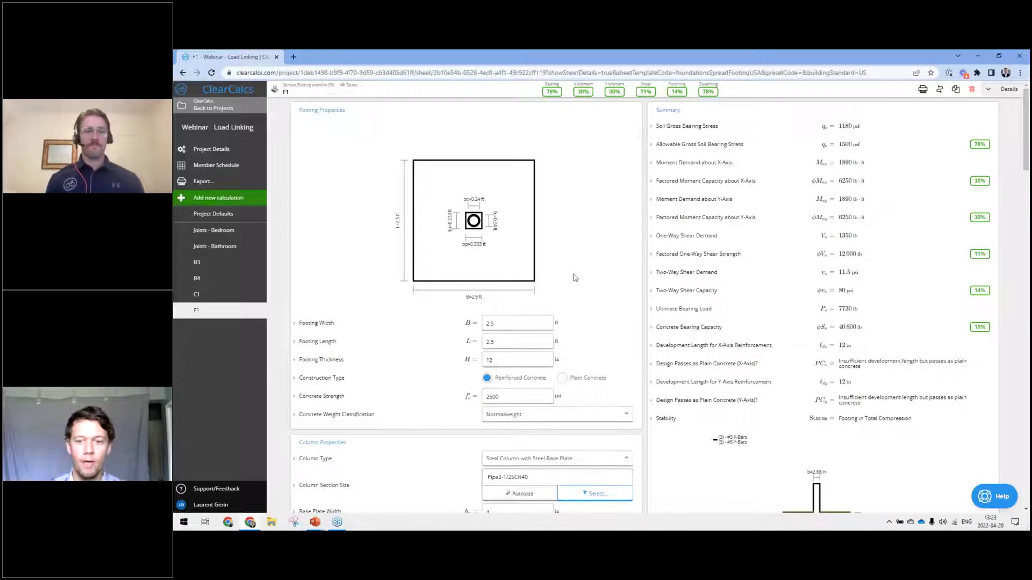
pyautogui.scroll(-3, 574, 277)
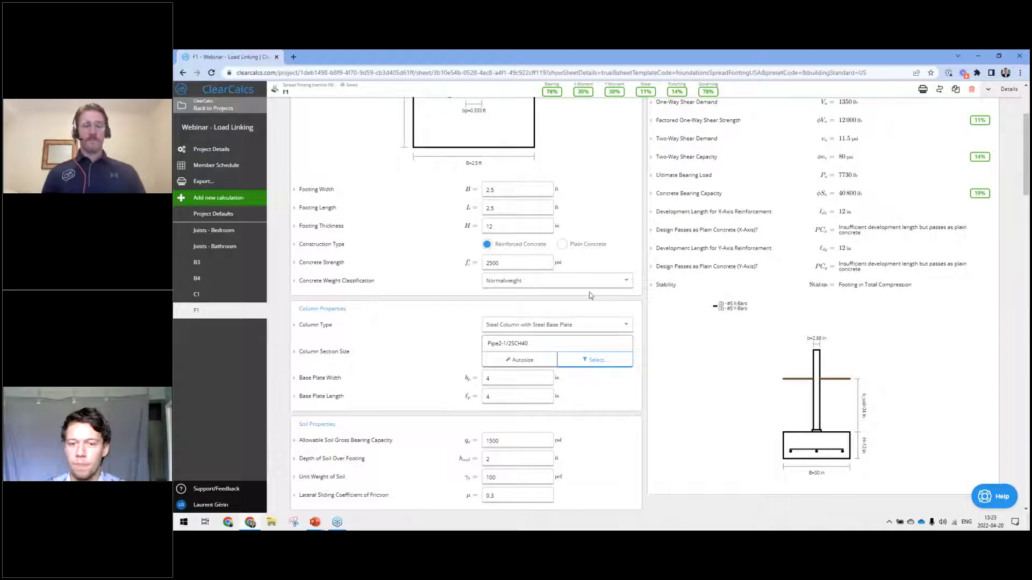
# Review F1's footing, column and soil properties, its applied load table and the design summary.
pyautogui.scroll(3, 597, 296)
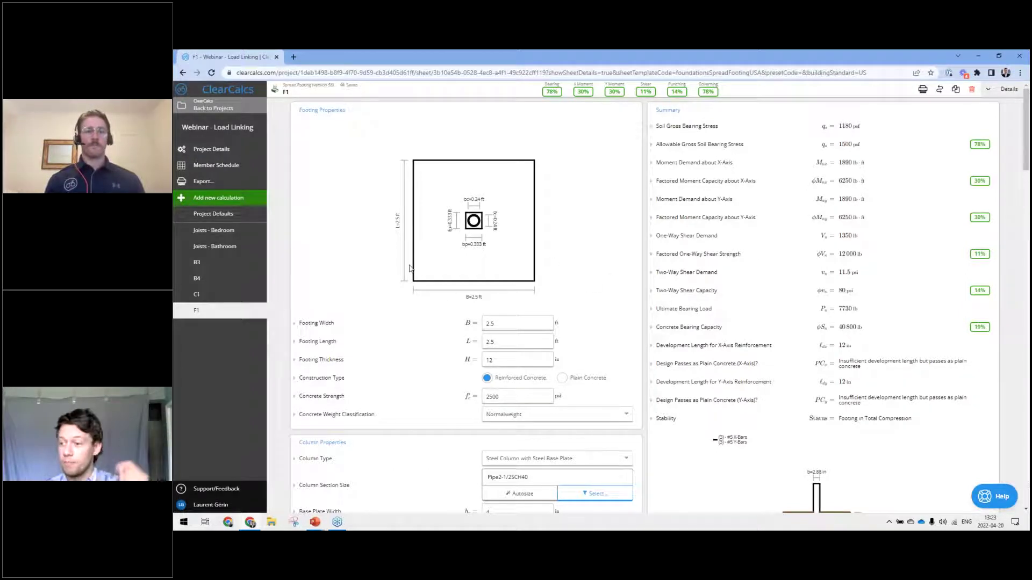
pyautogui.scroll(-10, 414, 270)
pyautogui.scroll(-8, 430, 273)
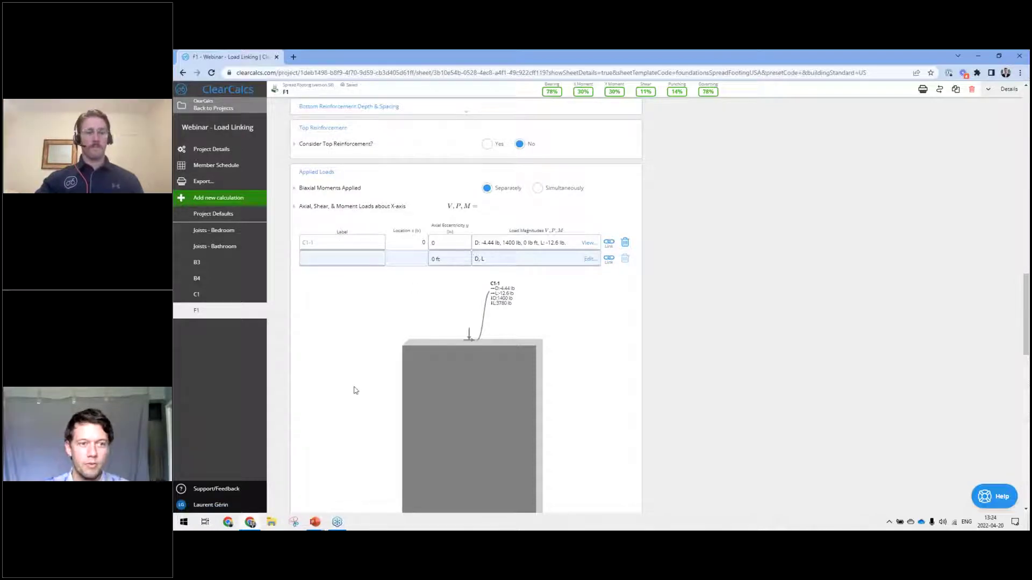
pyautogui.scroll(15, 353, 390)
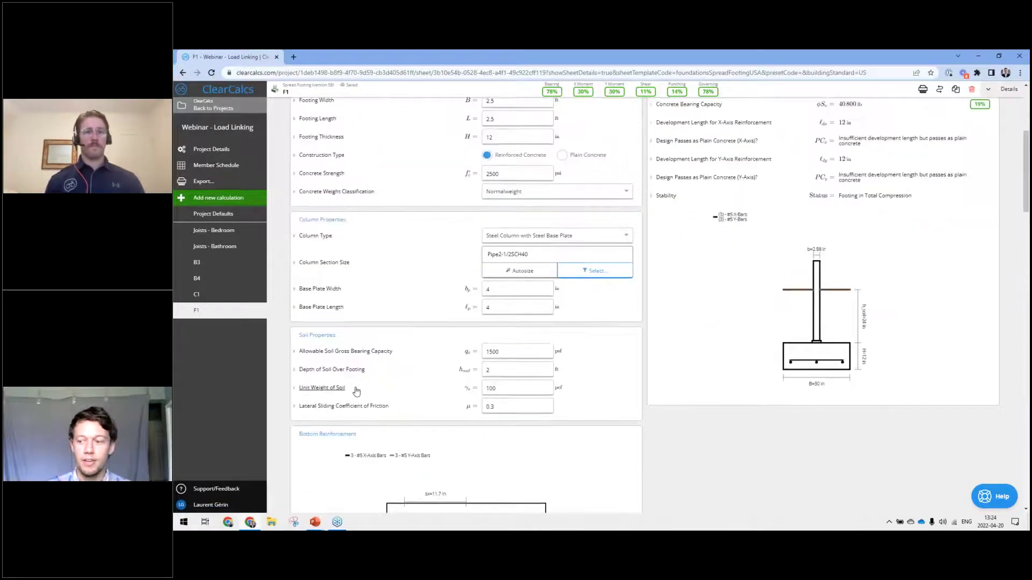
pyautogui.scroll(4, 357, 390)
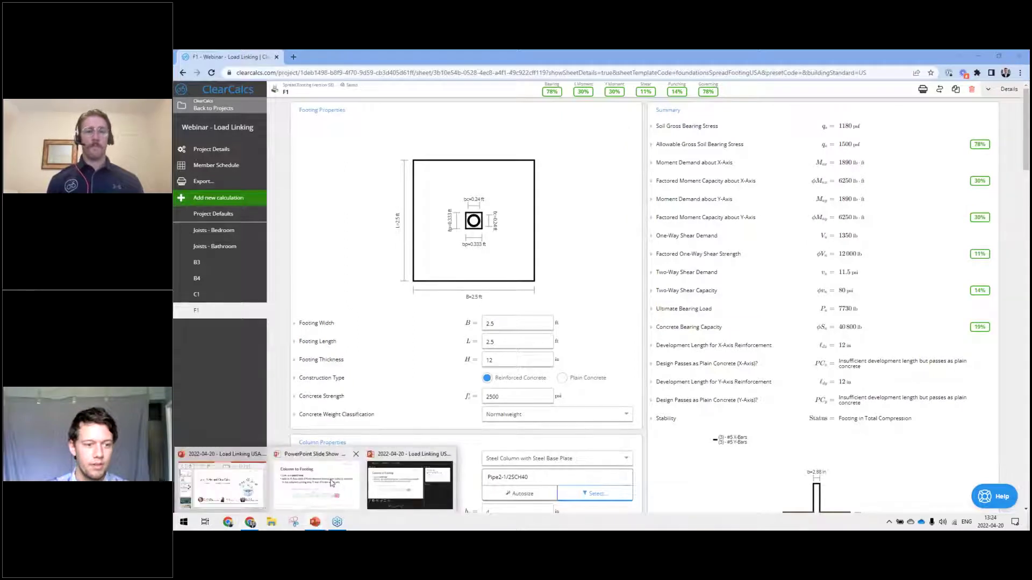
# Switch to the PowerPoint slide show, advance to the "Changing a load" slide, and return to ClearCalcs in the browser.
pyautogui.click(333, 483)
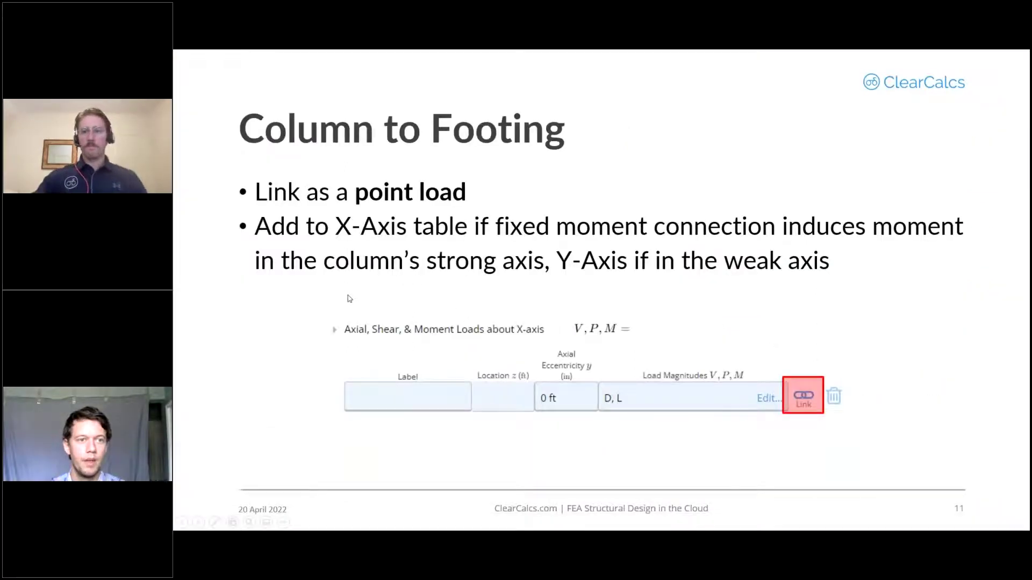
pyautogui.press('Right')
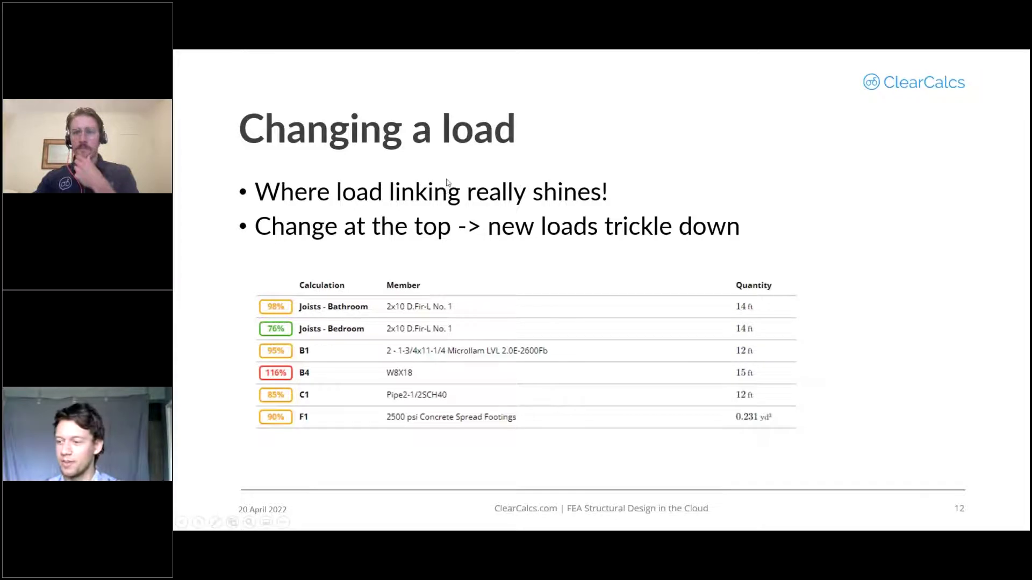
pyautogui.hotkey('alt', 'Tab')
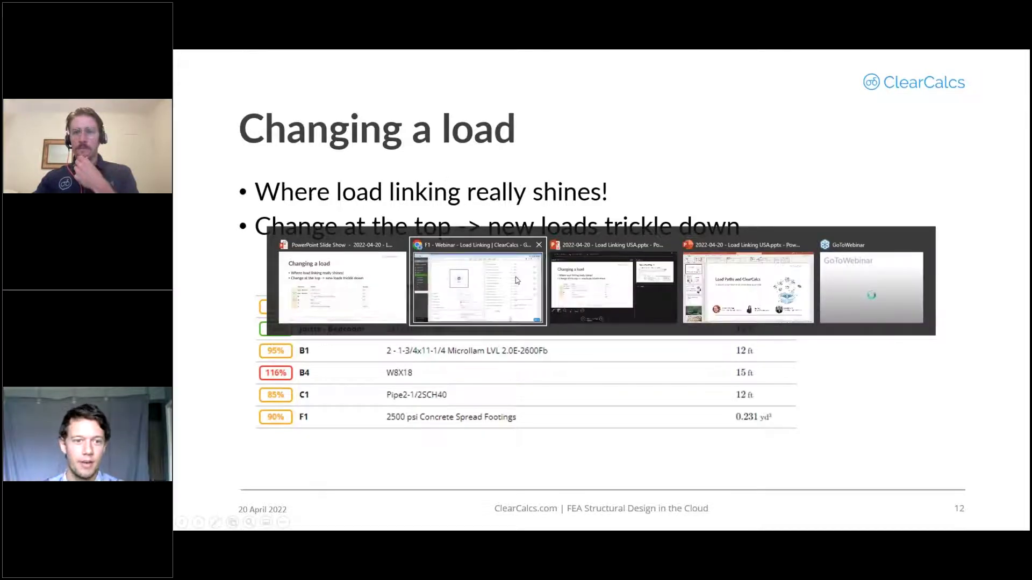
pyautogui.click(422, 295)
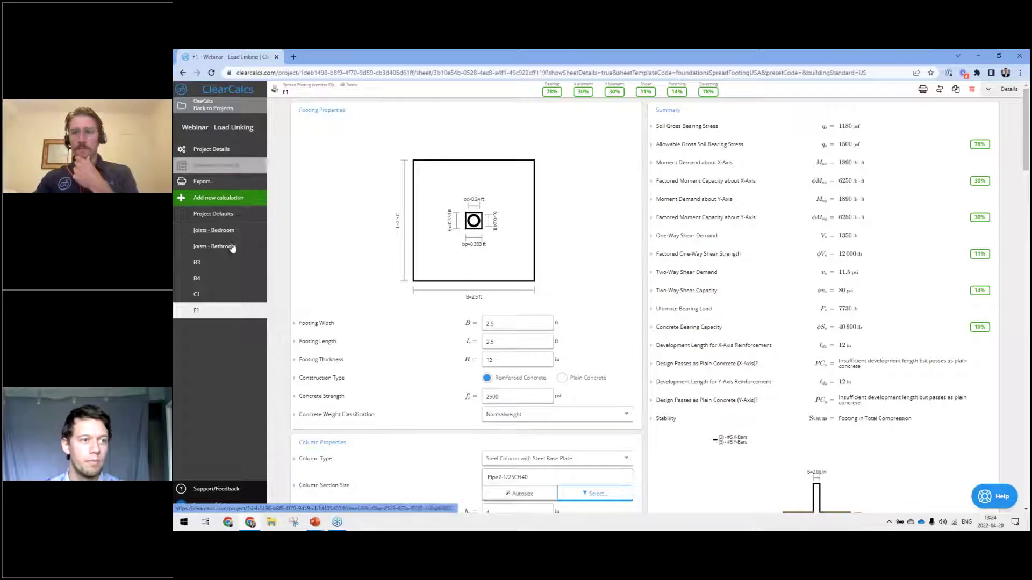
# In the Joists - Bathroom calculation, set the Floor Load's dead load magnitude to 25 psf.
pyautogui.click(262, 250)
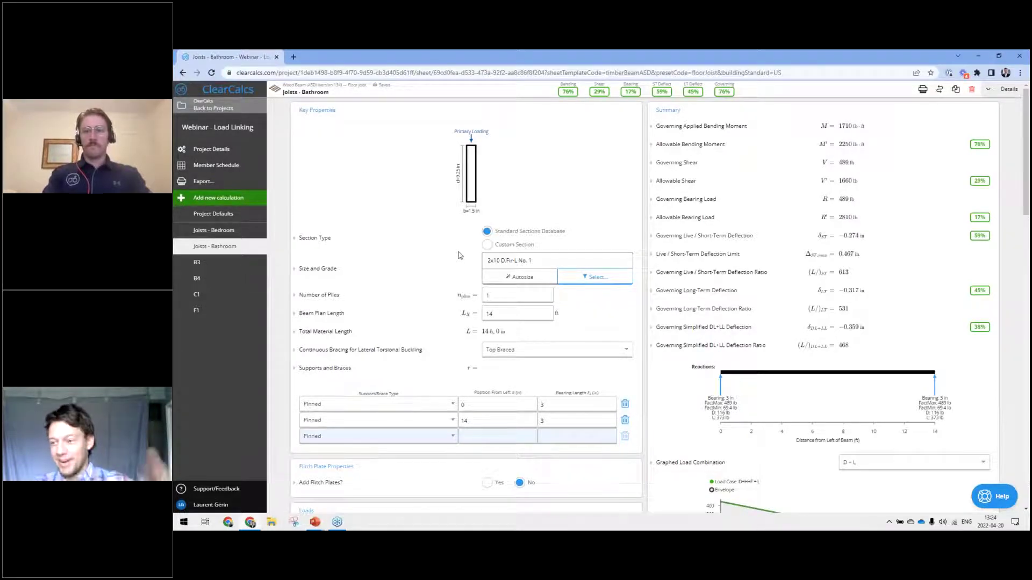
pyautogui.scroll(-6, 484, 259)
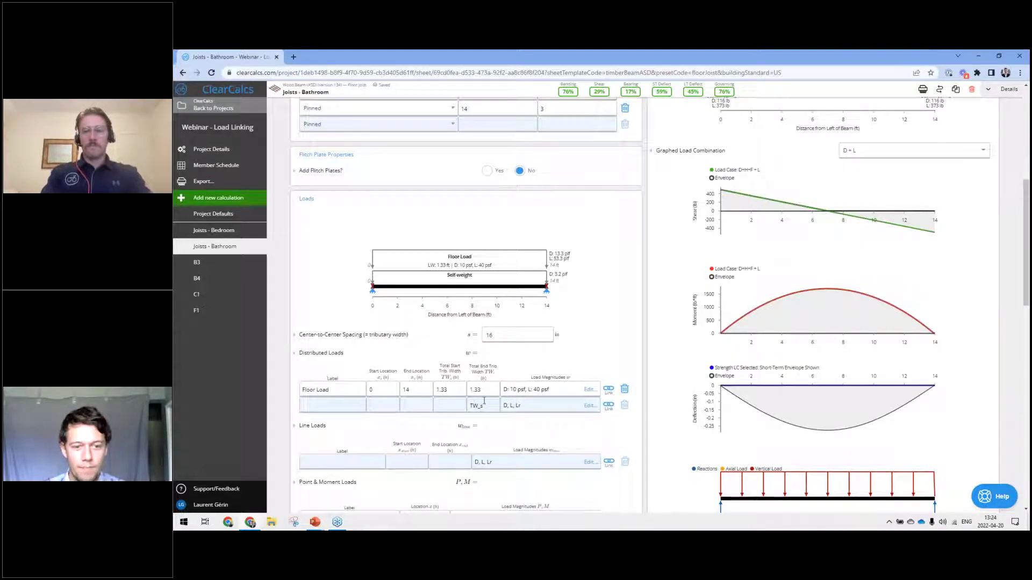
pyautogui.click(532, 394)
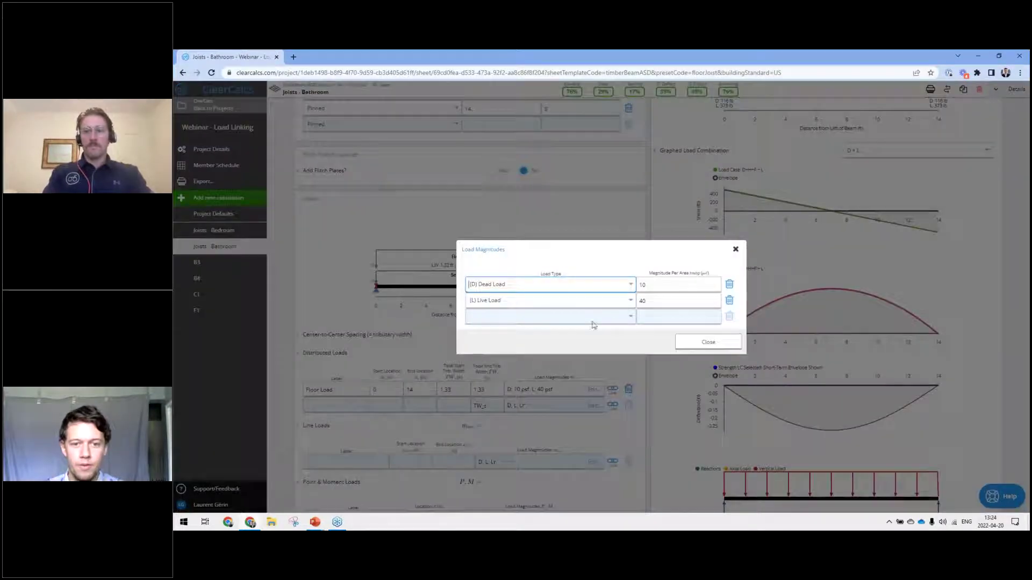
pyautogui.click(657, 284)
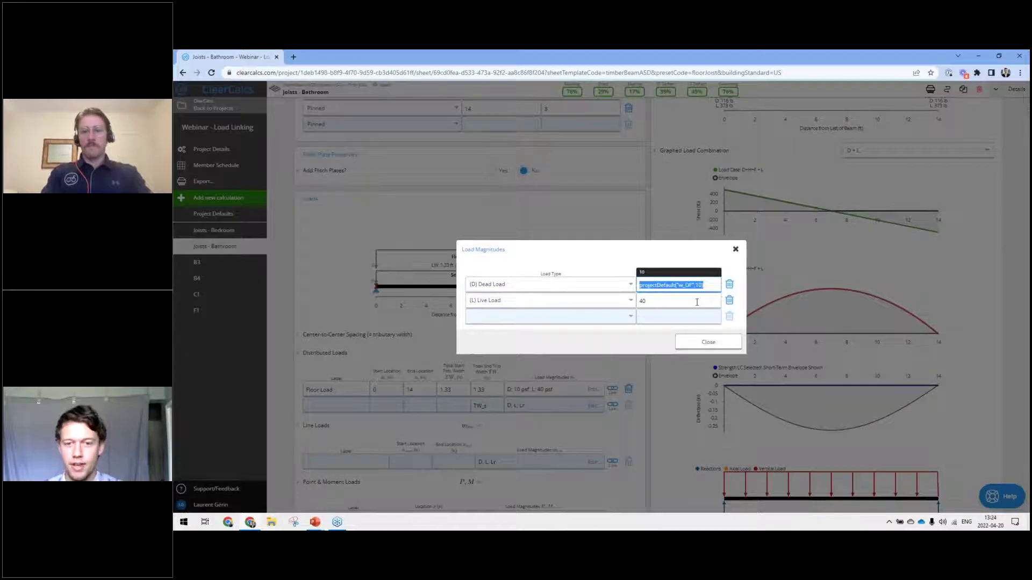
pyautogui.write('25')
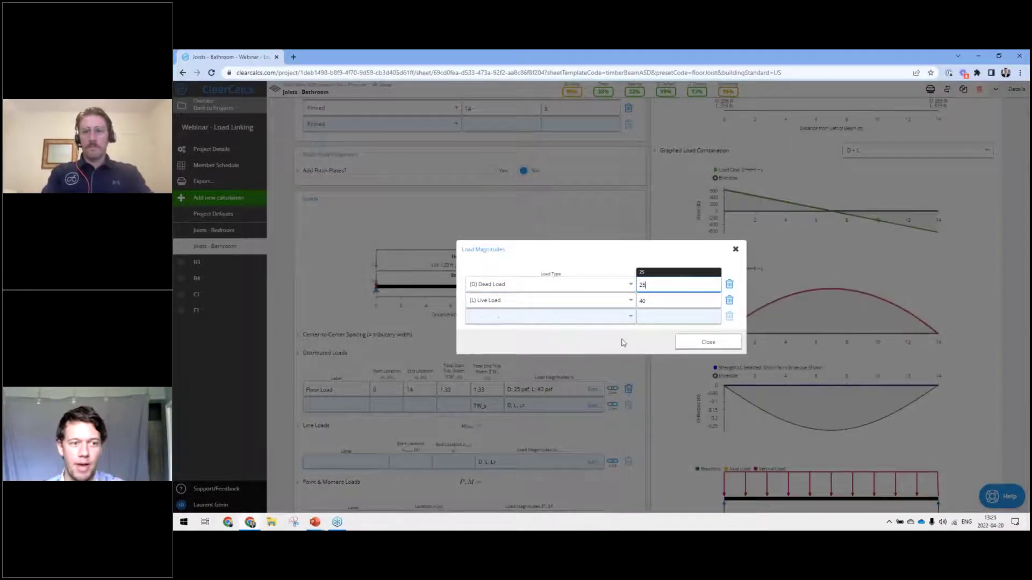
pyautogui.click(705, 343)
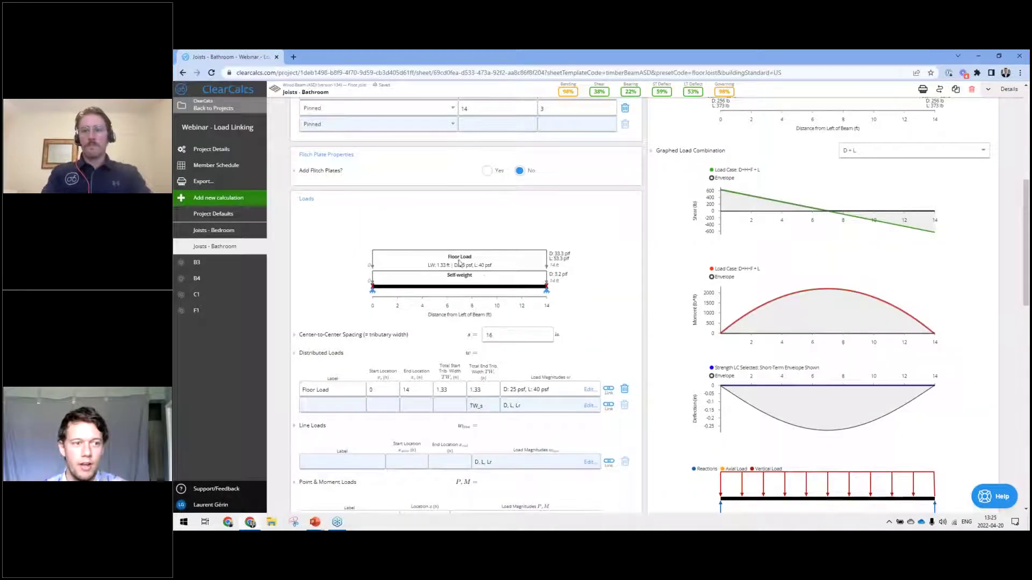
# Open the project's Member Schedule and check how the linked members' utilizations update.
pyautogui.moveTo(182, 263); pyautogui.dragTo(182, 298)
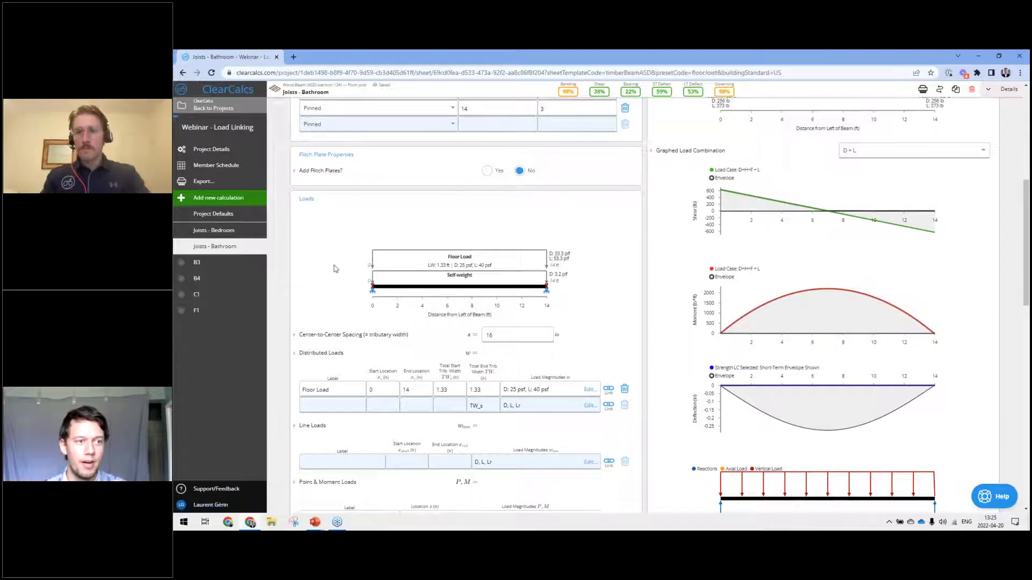
pyautogui.click(196, 110)
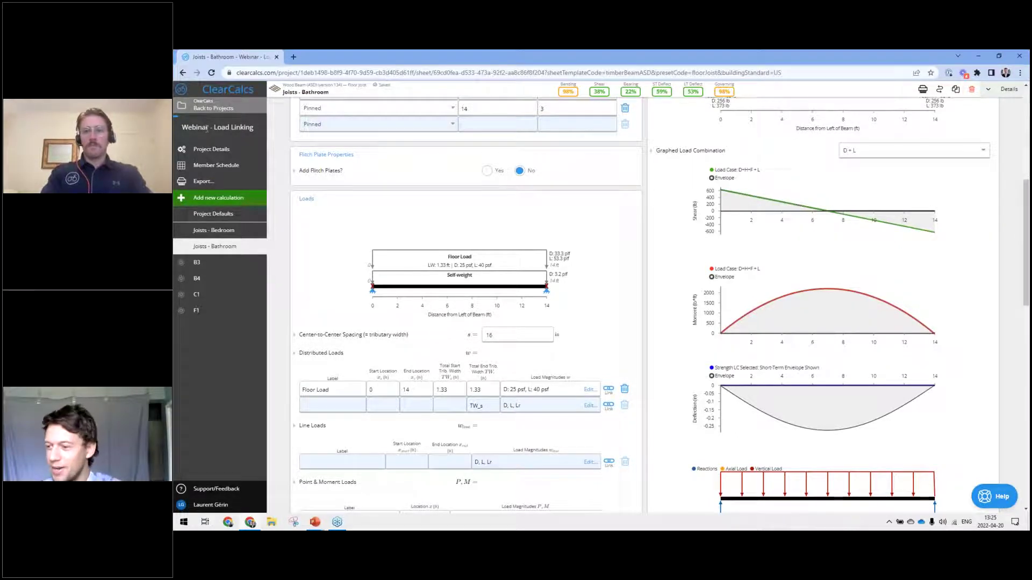
pyautogui.click(204, 166)
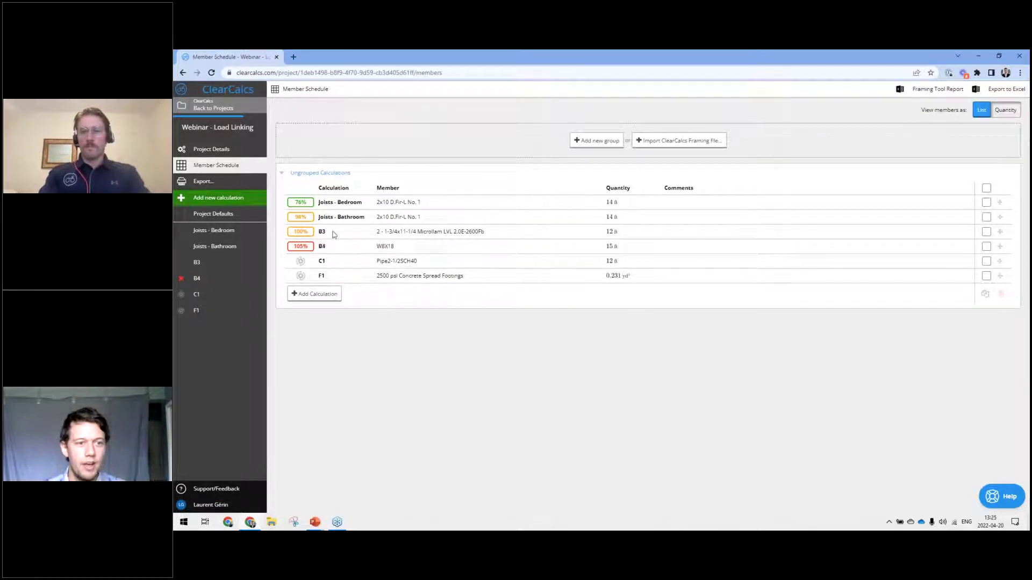
pyautogui.moveTo(392, 247); pyautogui.dragTo(366, 249)
pyautogui.click(355, 248)
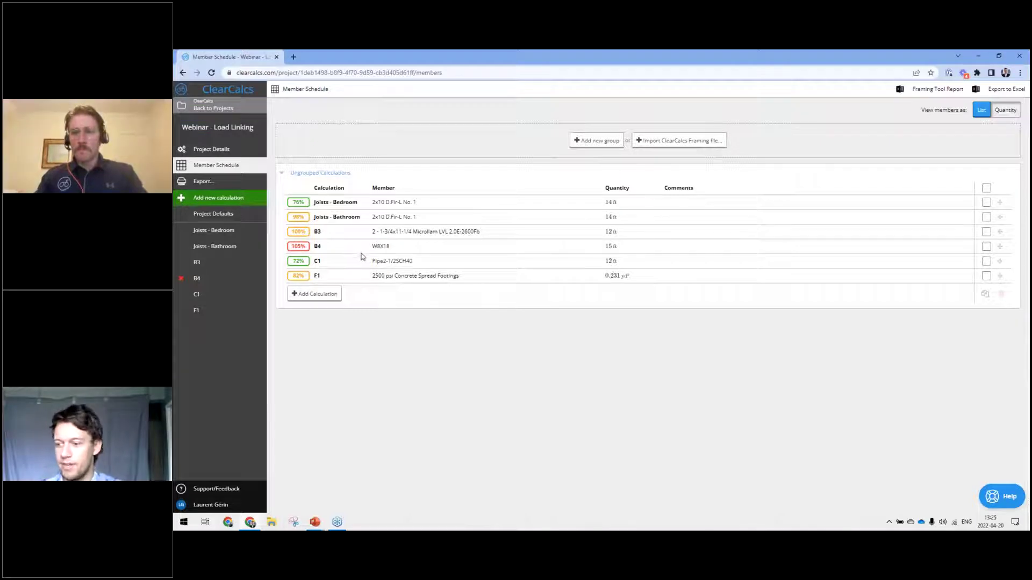
# Compare the members in the schedule and examine the controlling factors for B3 and B4.
pyautogui.moveTo(293, 247)
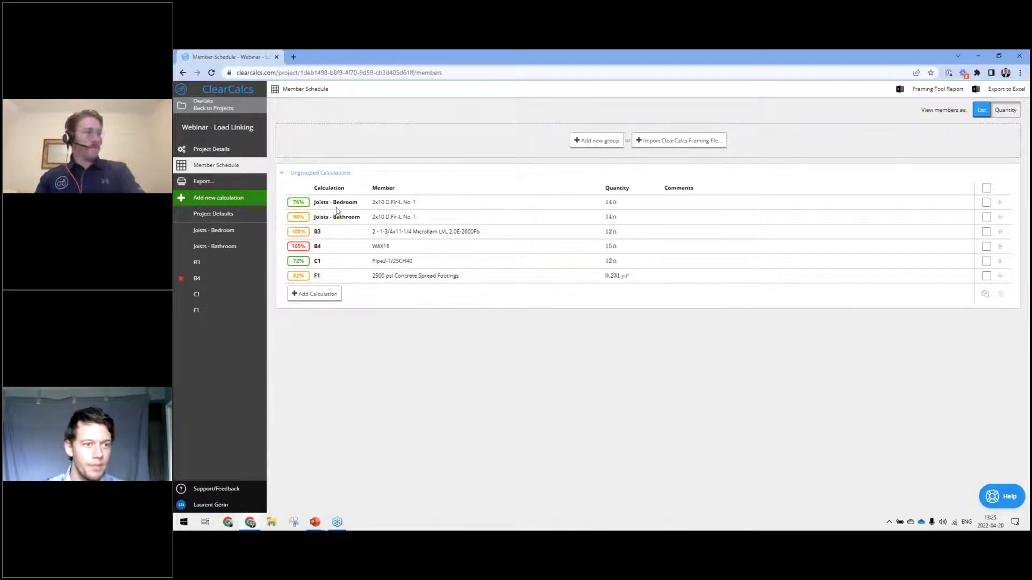
pyautogui.moveTo(399, 203); pyautogui.dragTo(405, 272)
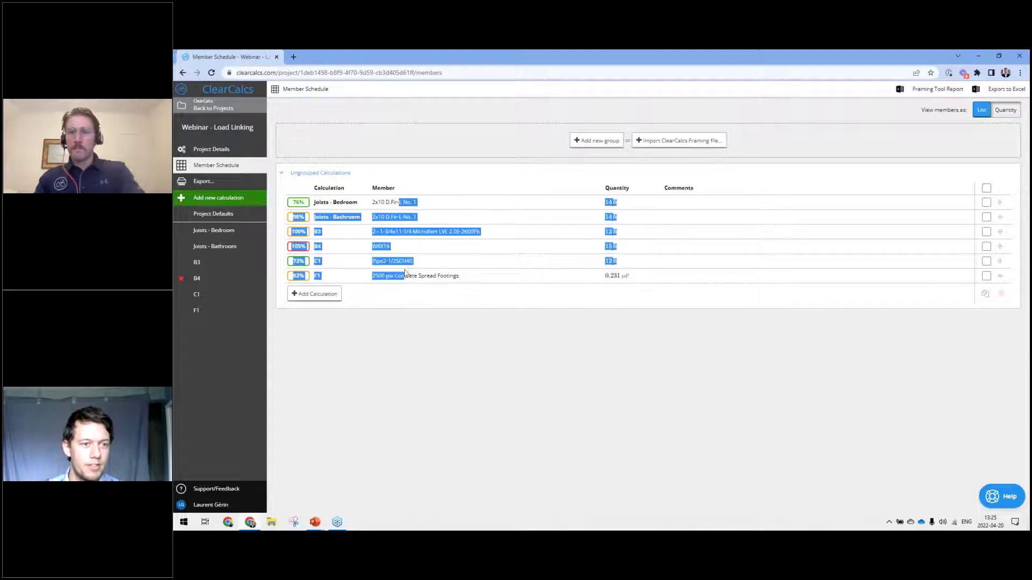
pyautogui.click(418, 241)
pyautogui.doubleClick(433, 232)
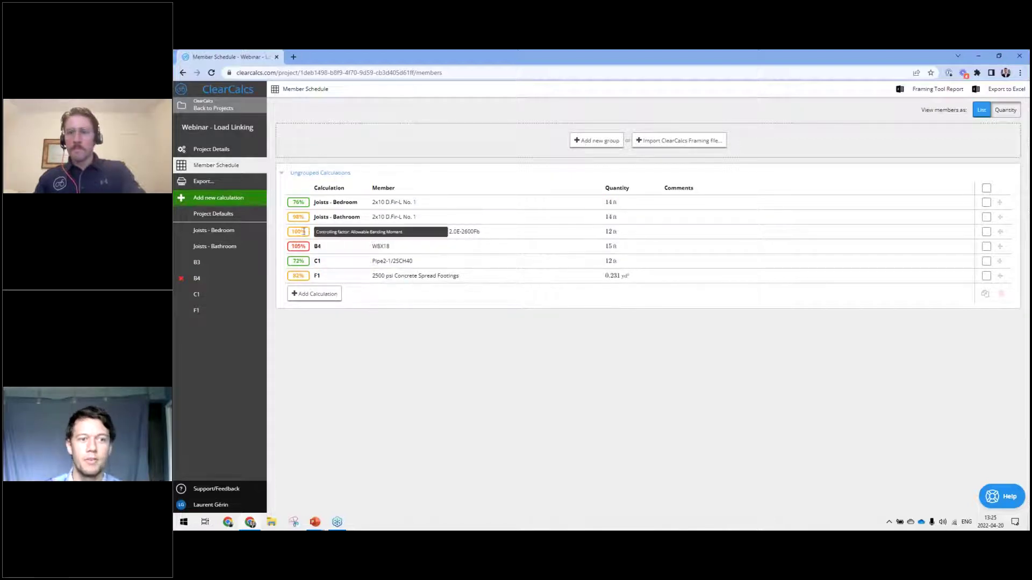
pyautogui.click(446, 196)
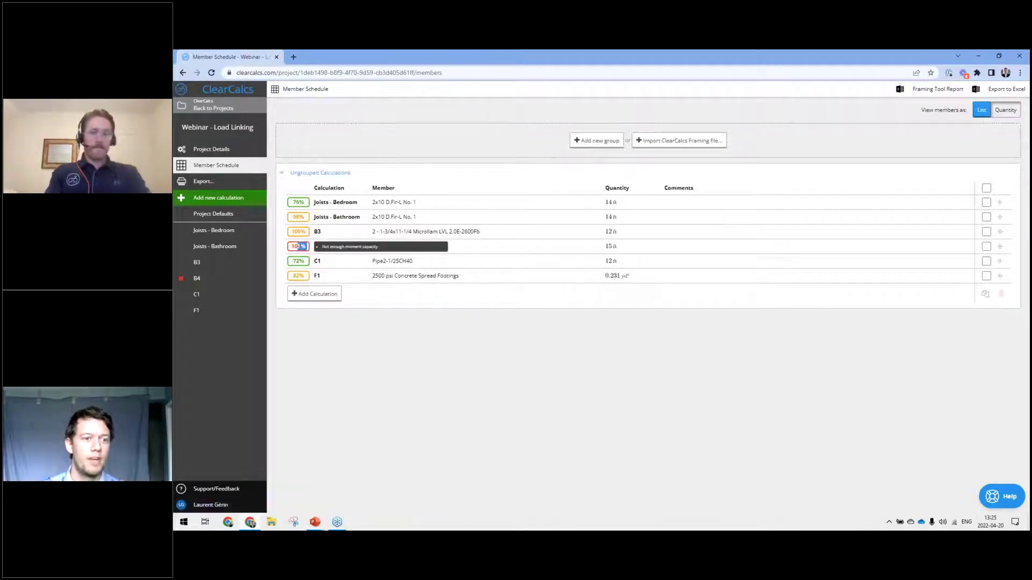
# Open the B4 calculation and review its linked line and point loads.
pyautogui.click(318, 246)
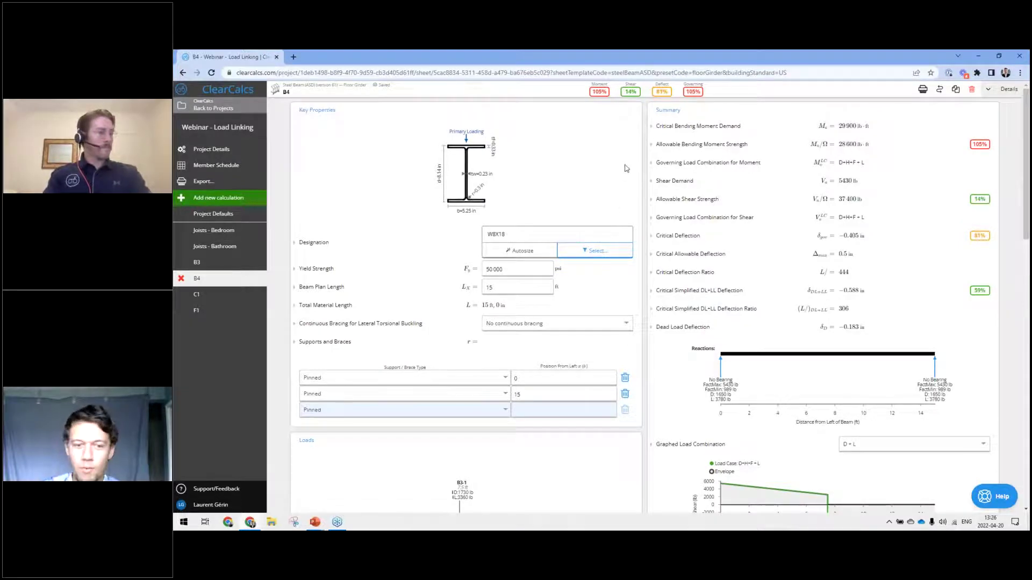
pyautogui.scroll(-7, 625, 169)
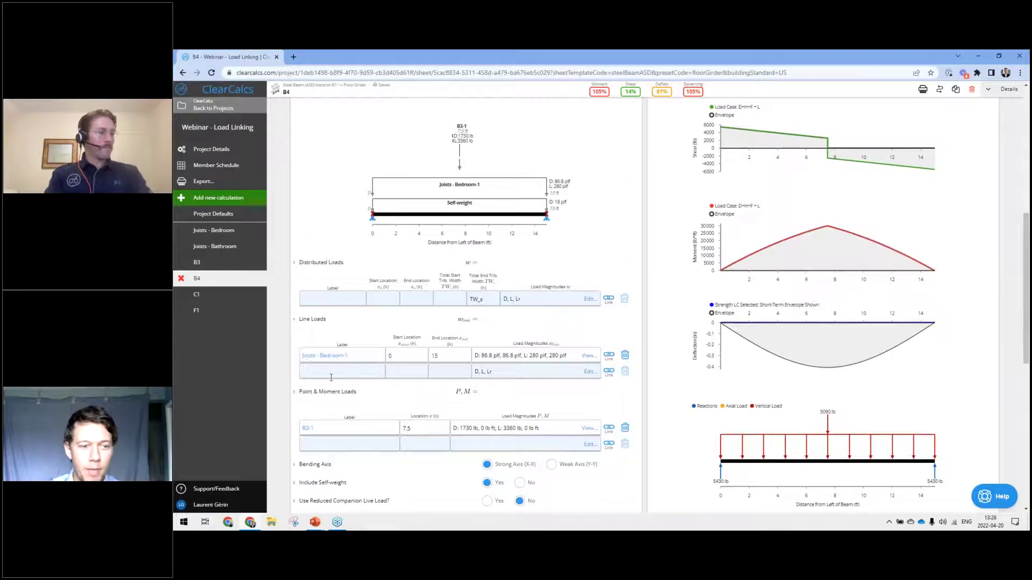
pyautogui.scroll(-1, 331, 377)
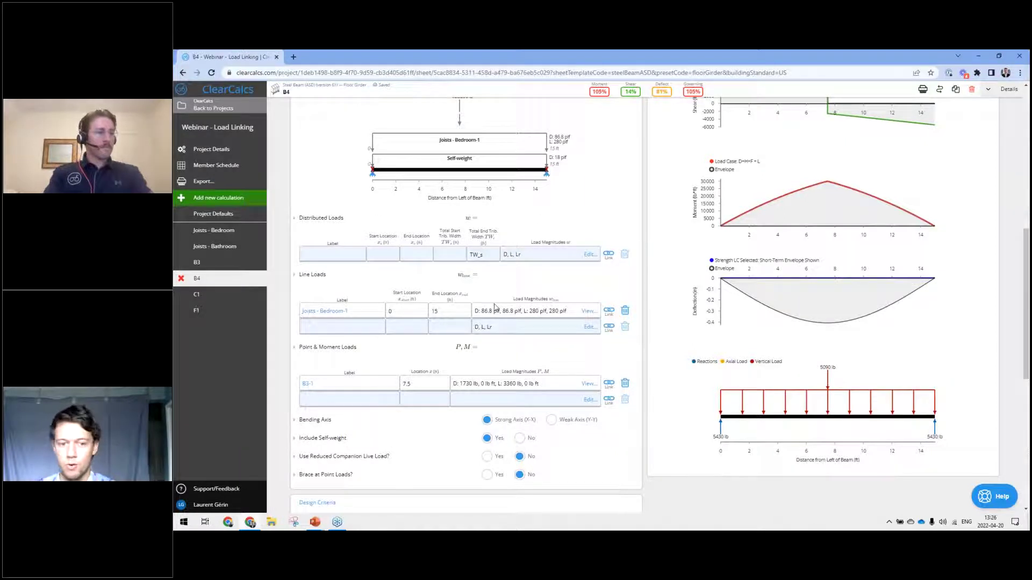
# Try bracing B4 at its point loads, check the effect on the design, and set the option back to No.
pyautogui.moveTo(297, 478); pyautogui.dragTo(554, 475)
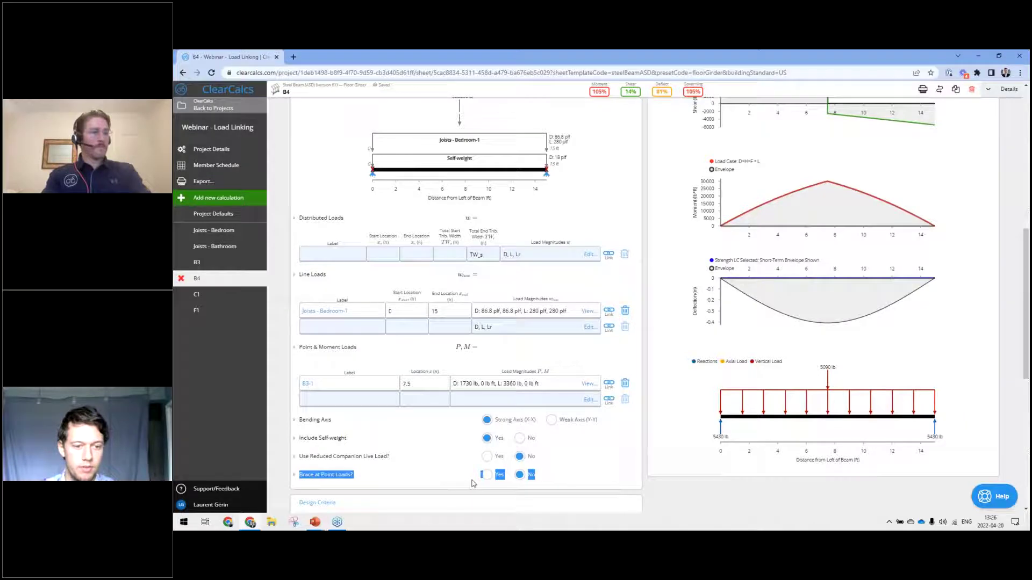
pyautogui.click(490, 477)
pyautogui.click(490, 476)
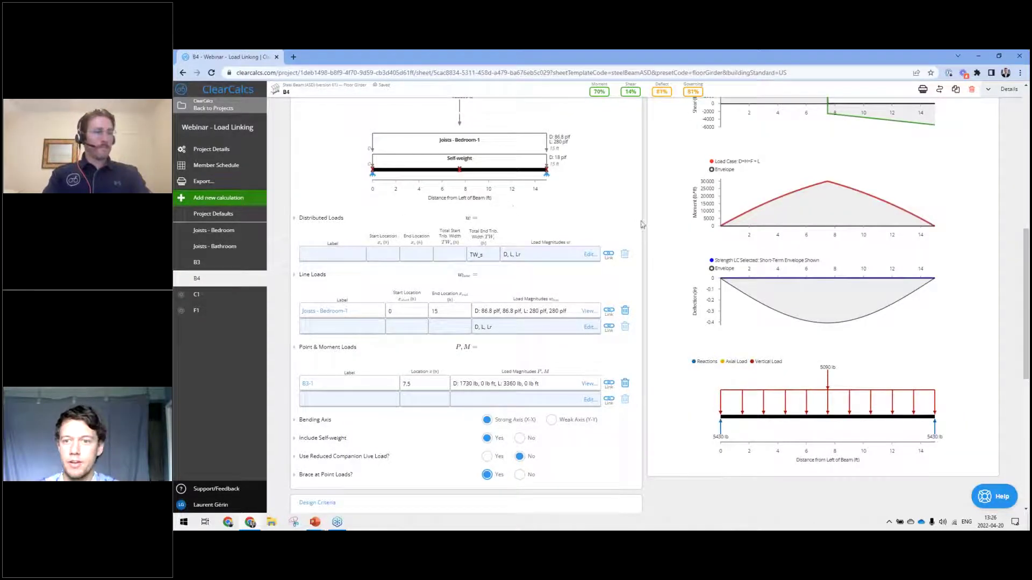
pyautogui.scroll(2, 456, 191)
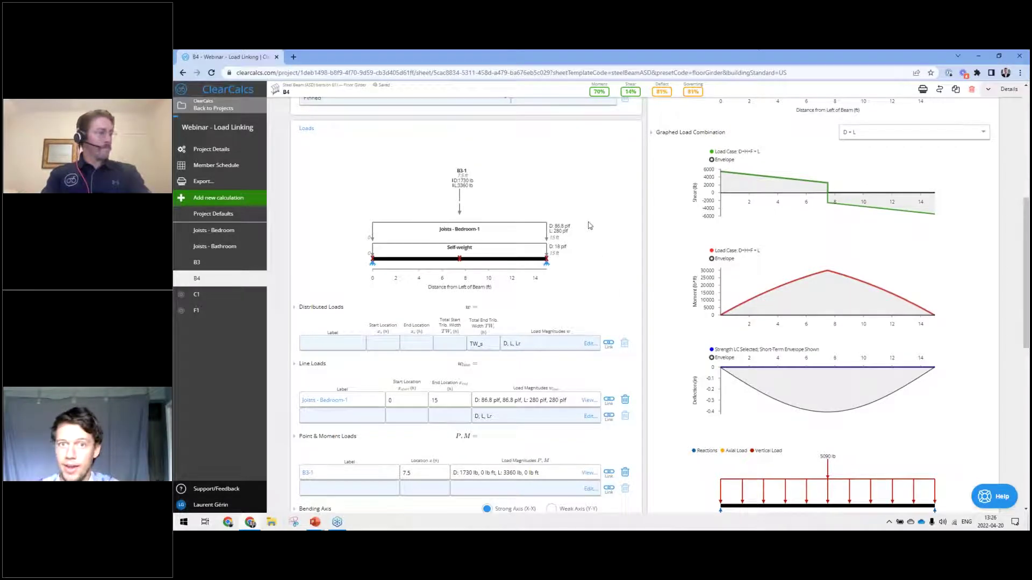
pyautogui.scroll(1, 594, 95)
pyautogui.scroll(1, 647, 297)
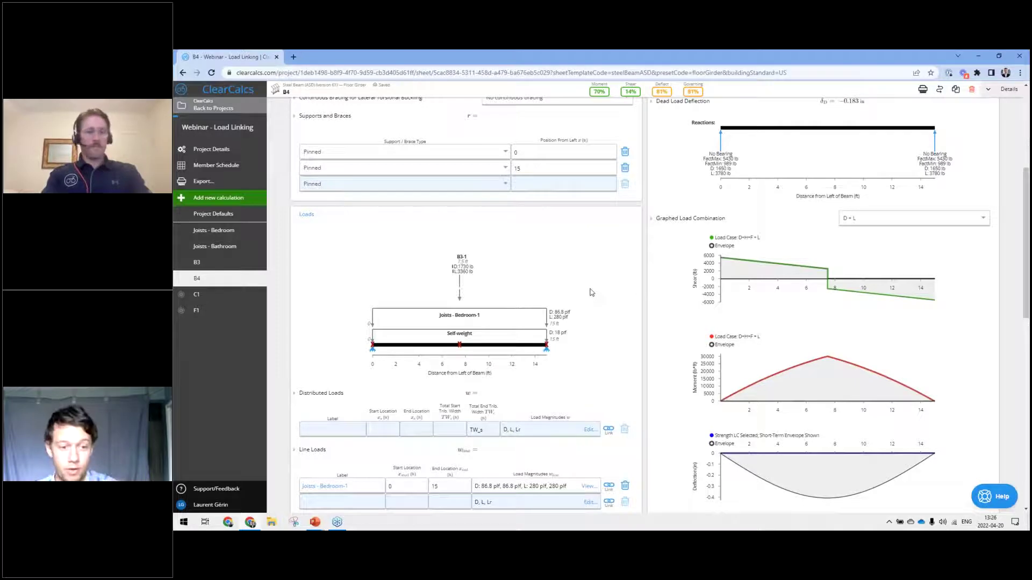
pyautogui.scroll(-5, 586, 289)
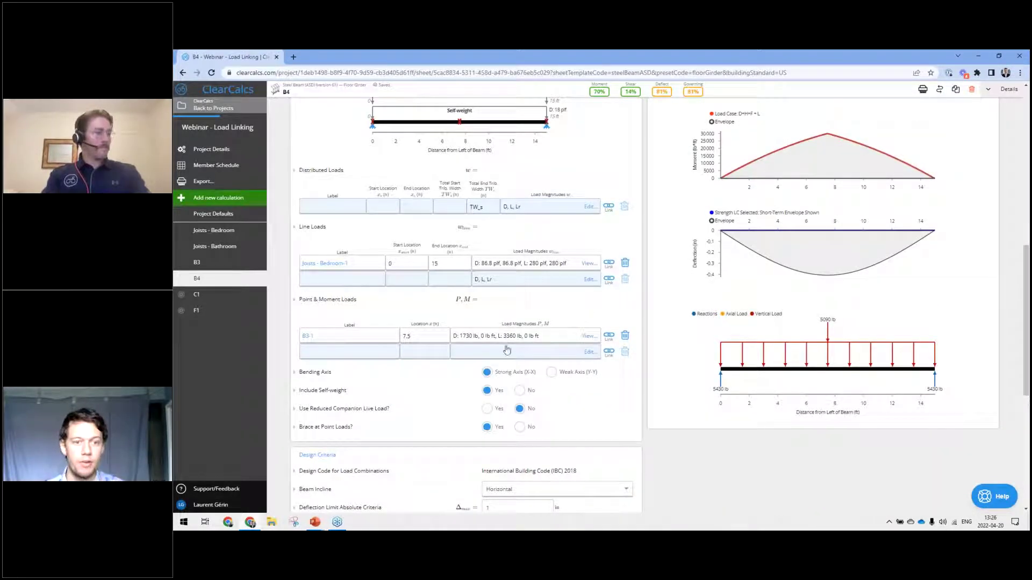
pyautogui.click(521, 428)
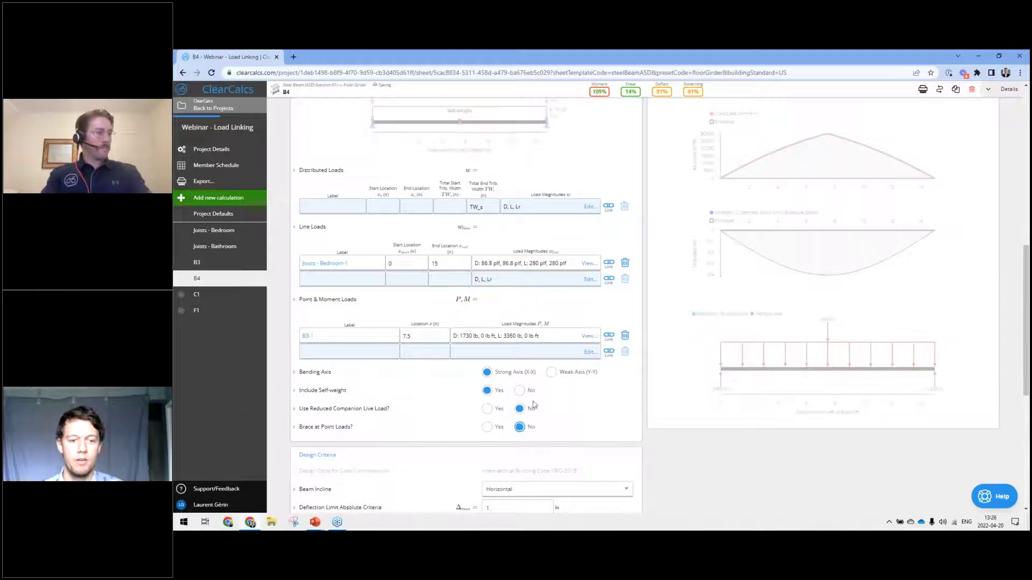
# Check B4's moment utilization, filter its section designations for w8, and choose the W8X21.
pyautogui.click(599, 91)
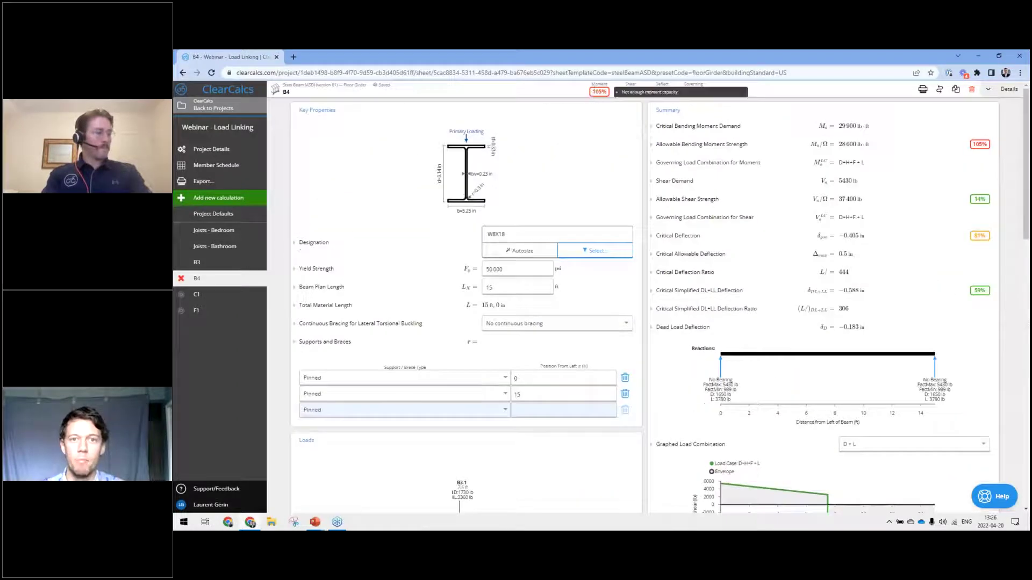
pyautogui.doubleClick(601, 91)
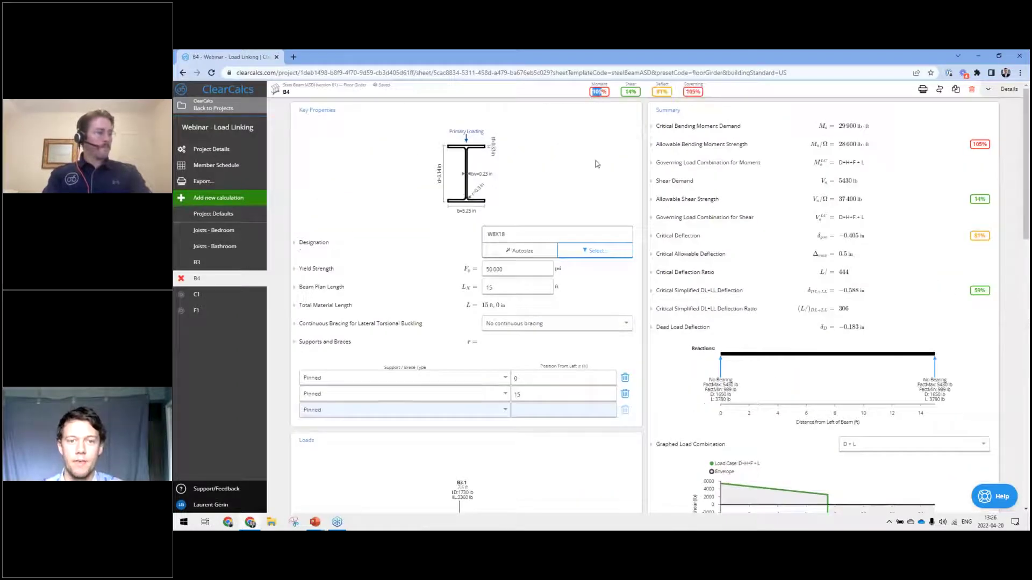
pyautogui.click(596, 250)
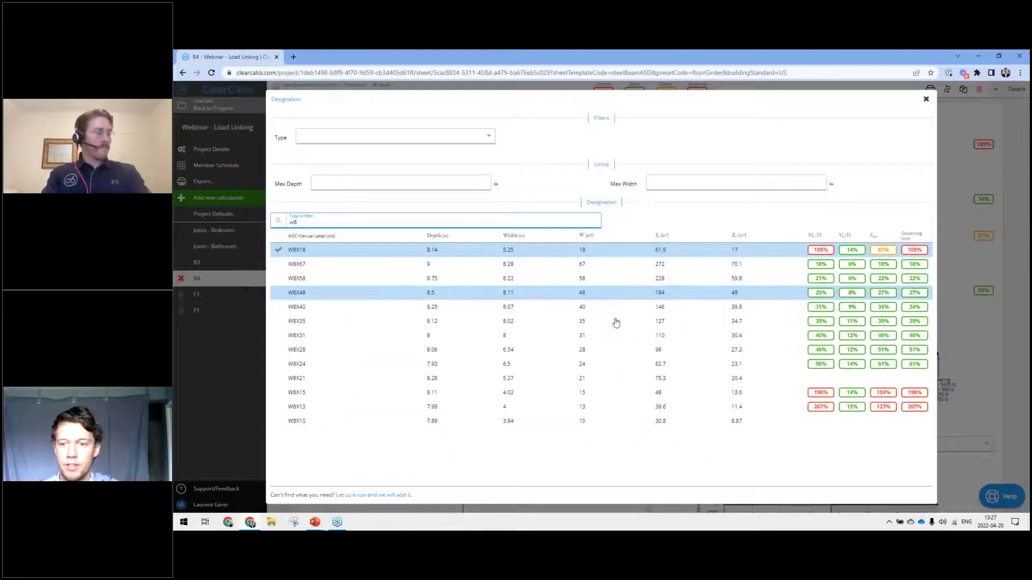
pyautogui.click(609, 379)
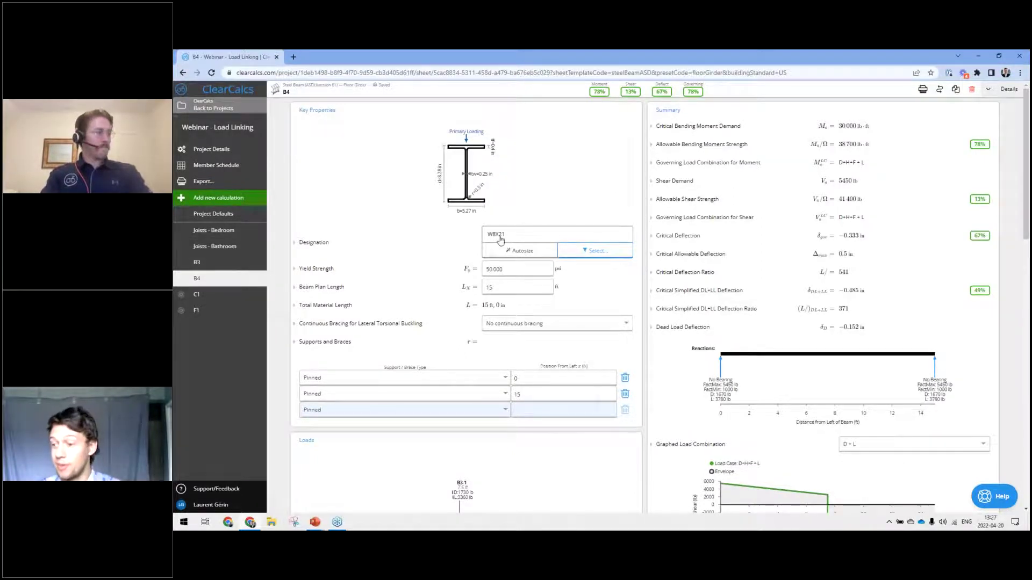
# Return to the member schedule, export it to Excel, and open the exported file.
pyautogui.click(183, 304)
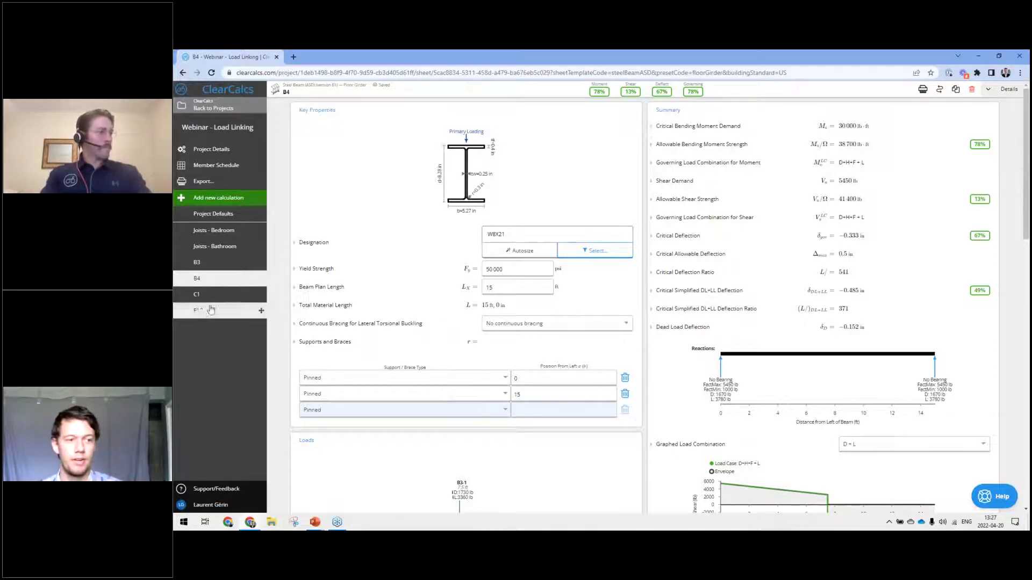
pyautogui.click(232, 166)
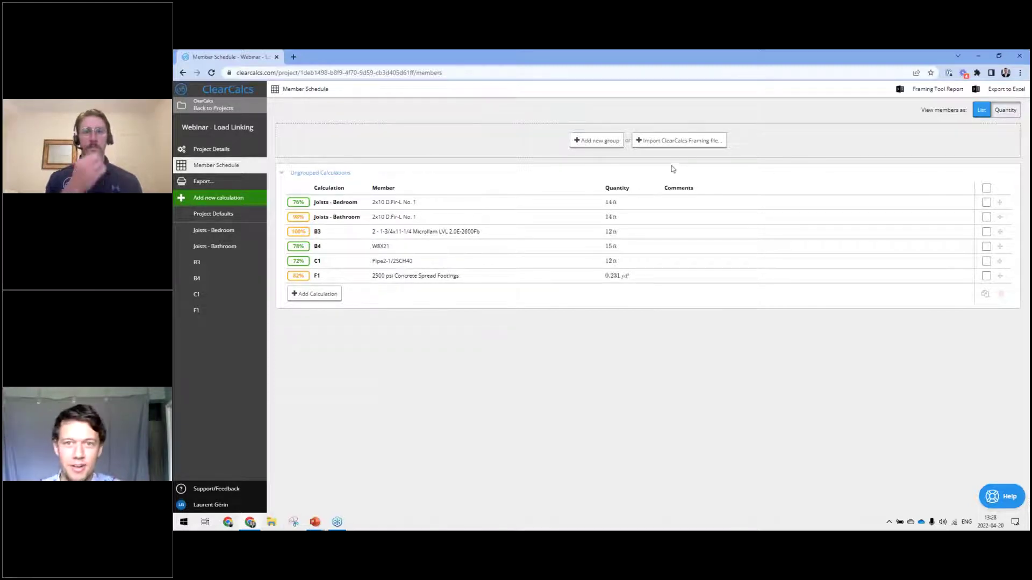
pyautogui.click(988, 94)
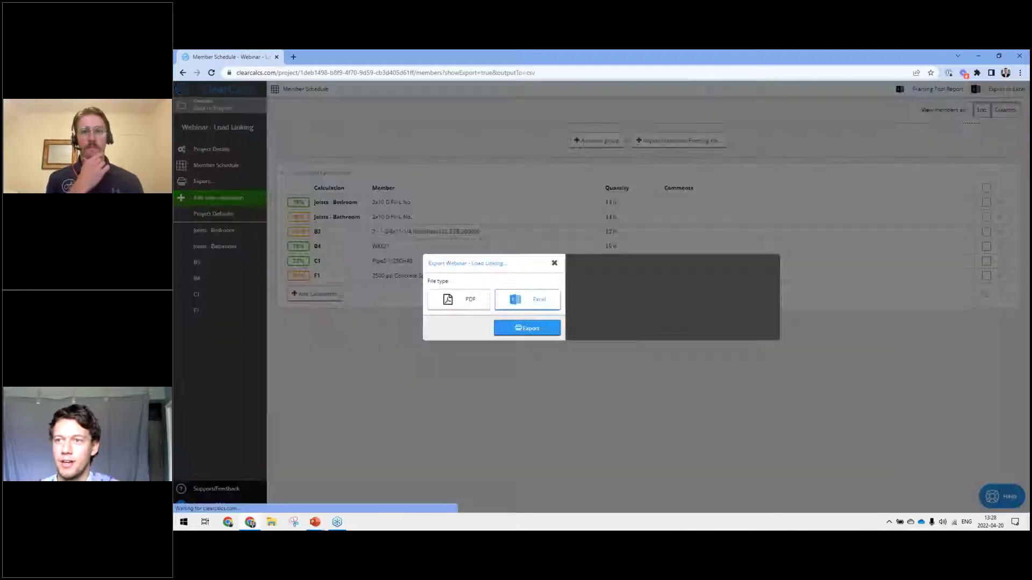
pyautogui.click(534, 388)
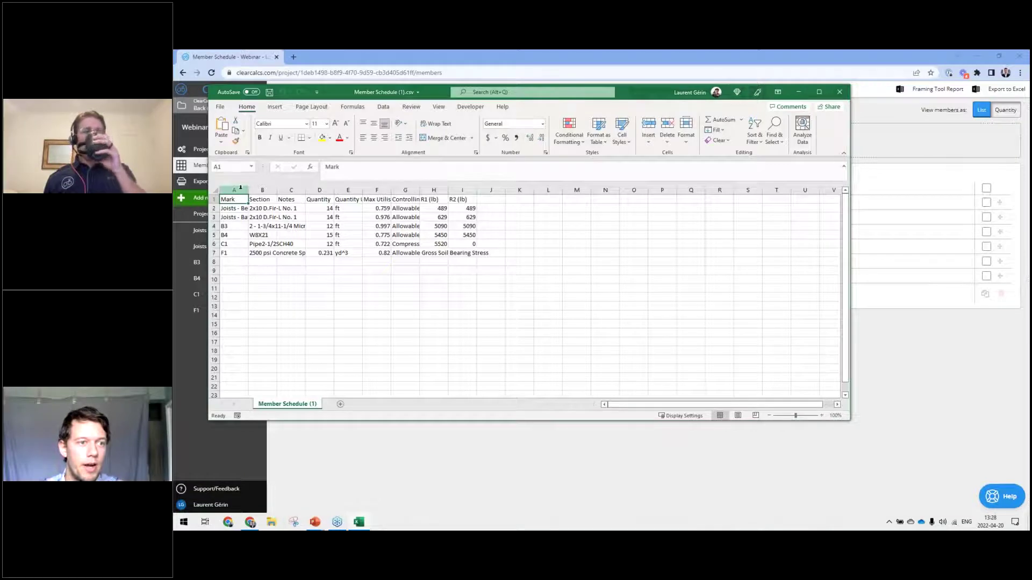
# Widen the Mark and Section columns in the exported sheet and review the R1 and R2 reactions of the members.
pyautogui.moveTo(249, 189); pyautogui.dragTo(388, 188)
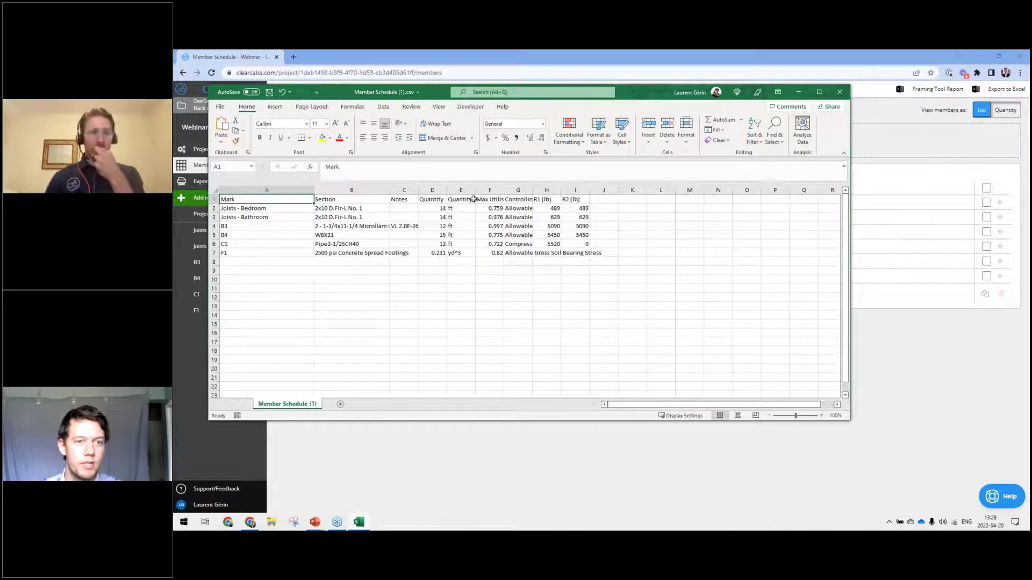
pyautogui.click(554, 200)
pyautogui.moveTo(564, 207); pyautogui.dragTo(586, 245)
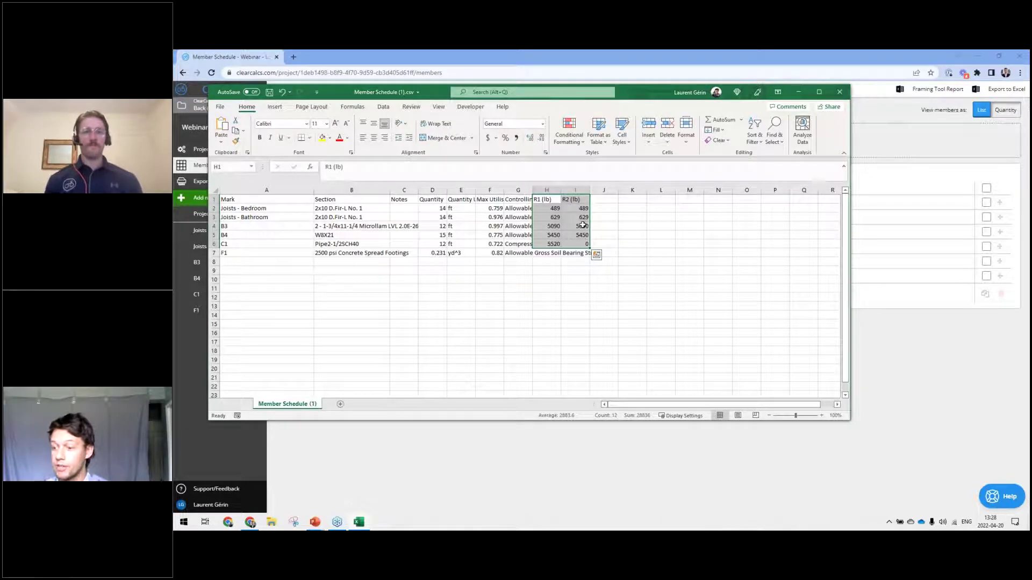
pyautogui.moveTo(549, 211)
pyautogui.mouseDown()
pyautogui.moveTo(578, 253)
pyautogui.moveTo(552, 235)
pyautogui.moveTo(573, 227)
pyautogui.moveTo(553, 226)
pyautogui.mouseUp()
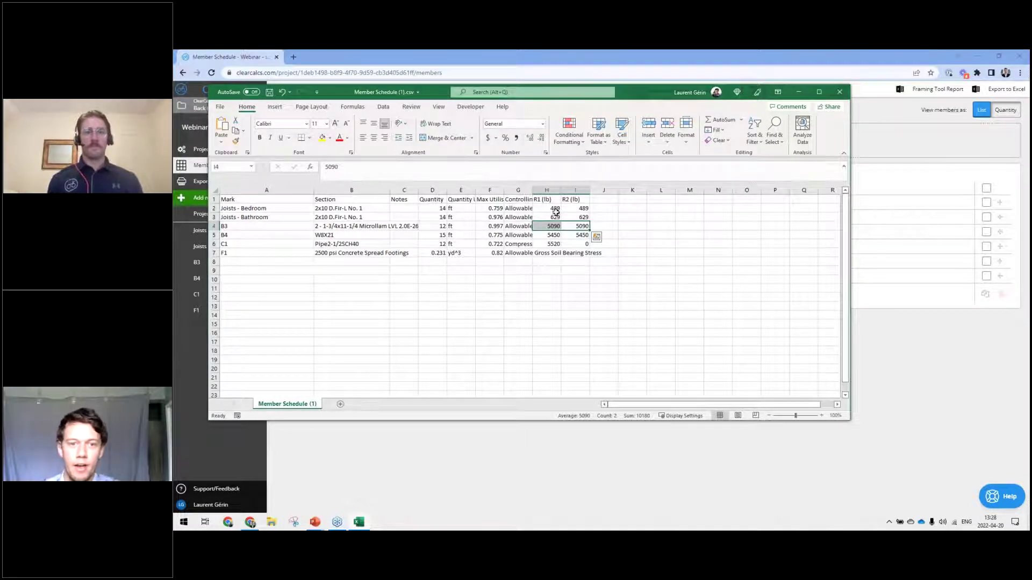
pyautogui.moveTo(555, 209); pyautogui.dragTo(555, 244)
pyautogui.moveTo(581, 209); pyautogui.dragTo(580, 244)
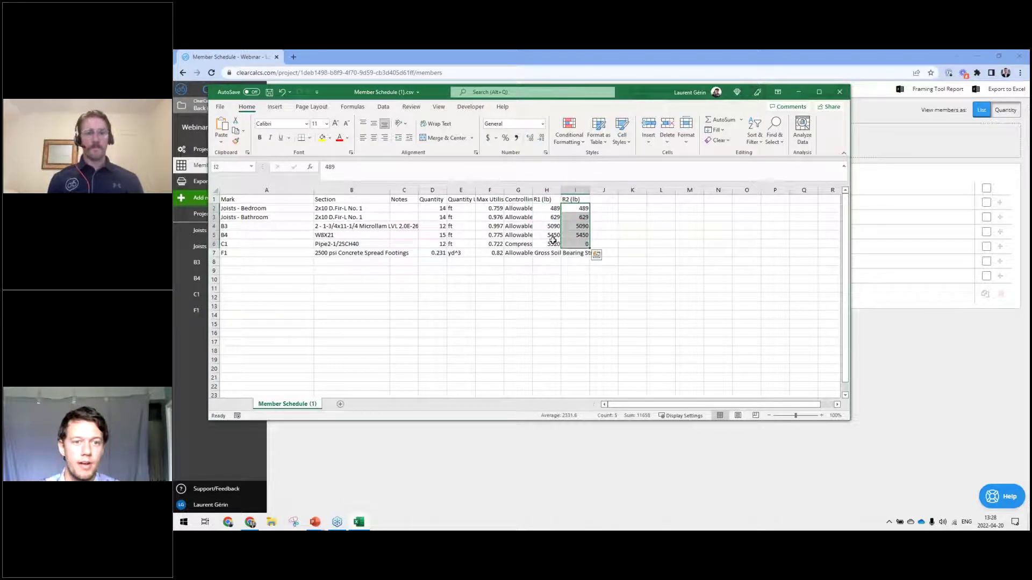
# Format the Max Utilisation values as percentages and widen the Controlling Factor column.
pyautogui.moveTo(491, 208); pyautogui.dragTo(491, 252)
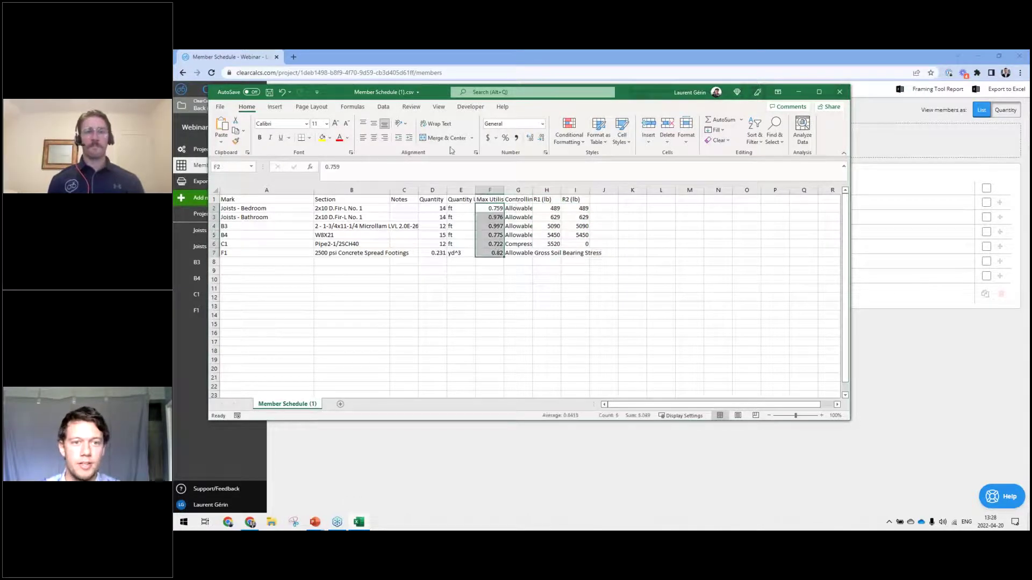
pyautogui.click(505, 137)
pyautogui.click(491, 209)
pyautogui.moveTo(492, 210); pyautogui.dragTo(492, 253)
pyautogui.moveTo(533, 190); pyautogui.dragTo(551, 226)
pyautogui.click(551, 209)
pyautogui.click(580, 253)
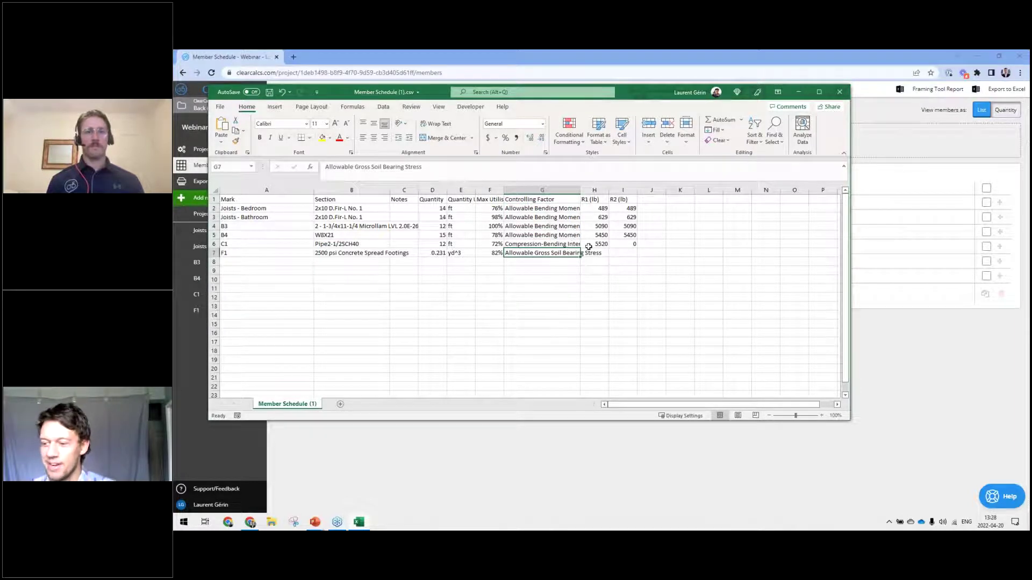
pyautogui.click(646, 217)
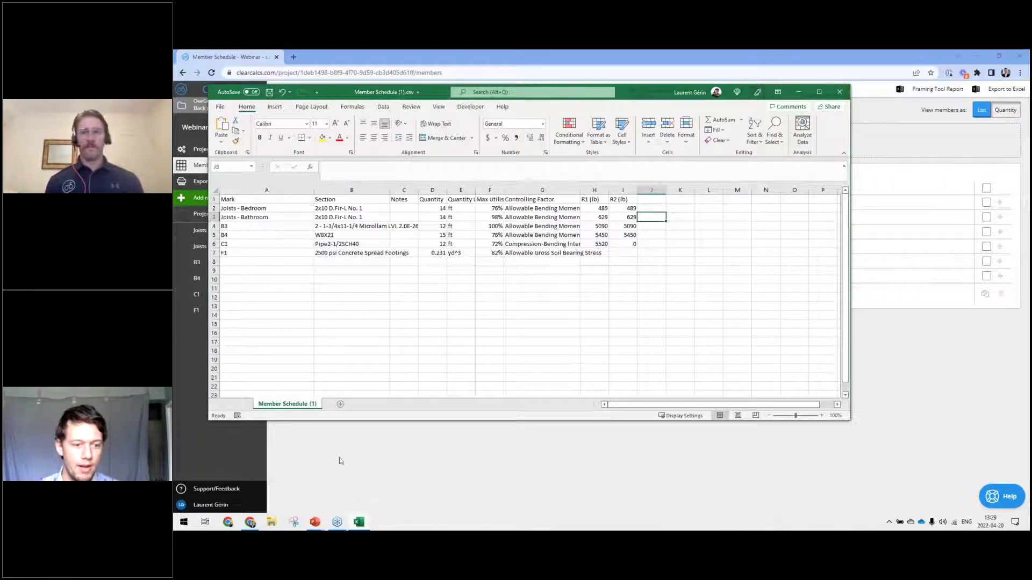
# Switch to the PowerPoint slide show and advance from "Changing a load" to the "Load Paths and Connections" slide.
pyautogui.hotkey('alt', 'Tab')
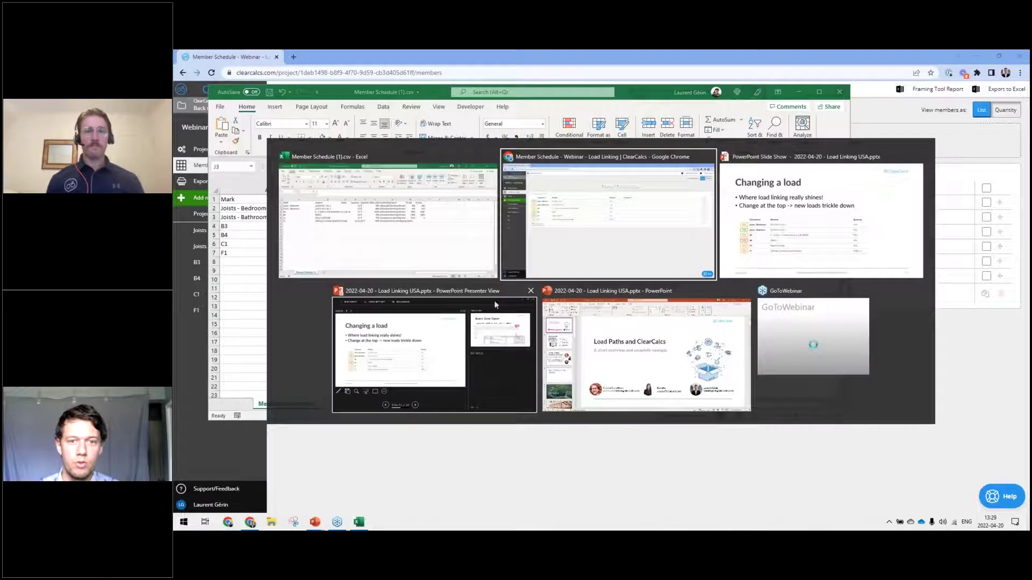
pyautogui.click(734, 212)
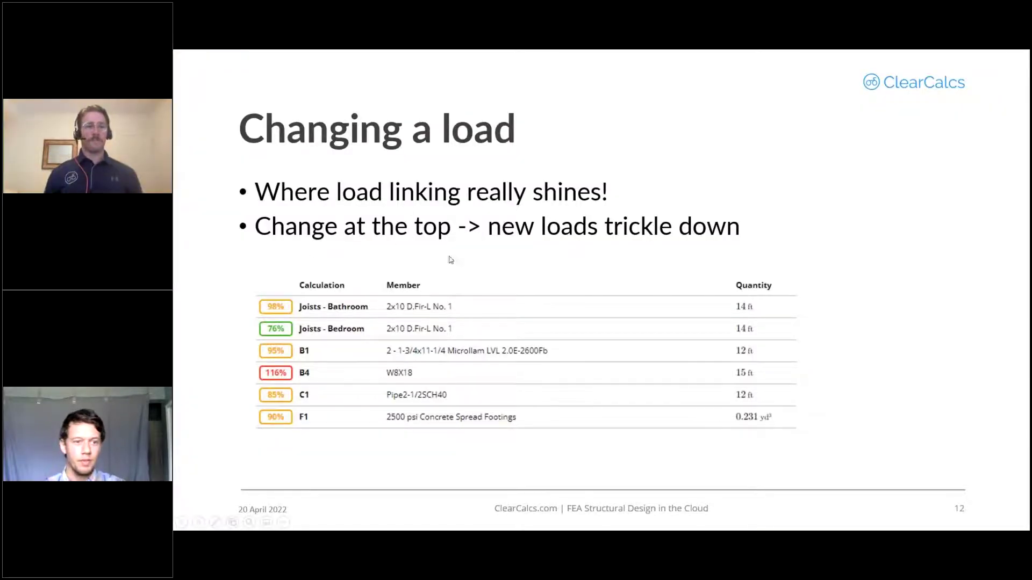
pyautogui.click(677, 184)
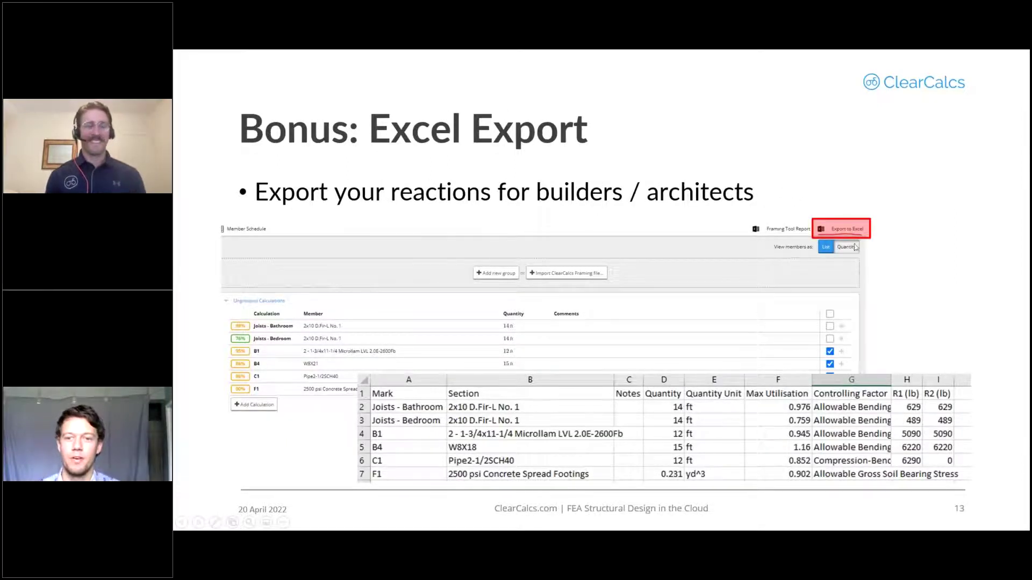
pyautogui.click(786, 166)
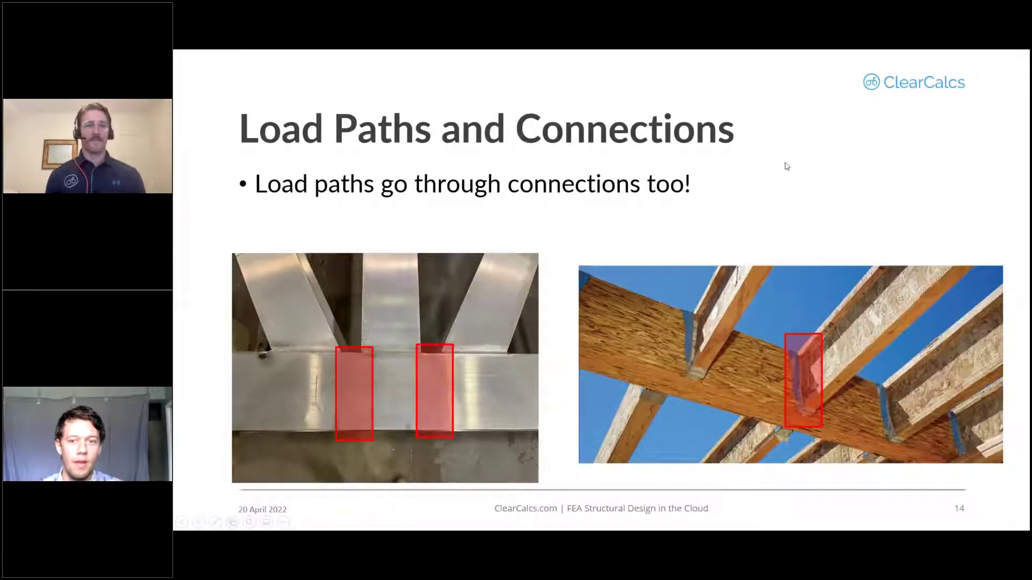
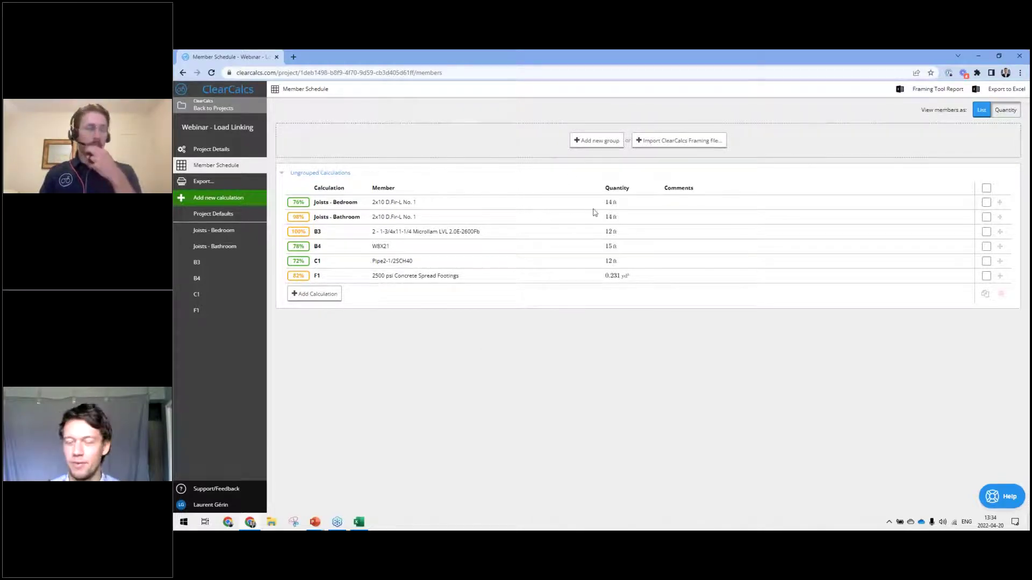
# Add a group named Joists to the ClearCalcs member schedule and move the bedroom and bathroom joist calculations into it.
pyautogui.click(589, 141)
pyautogui.tripleClick(343, 136)
pyautogui.write('Joists')
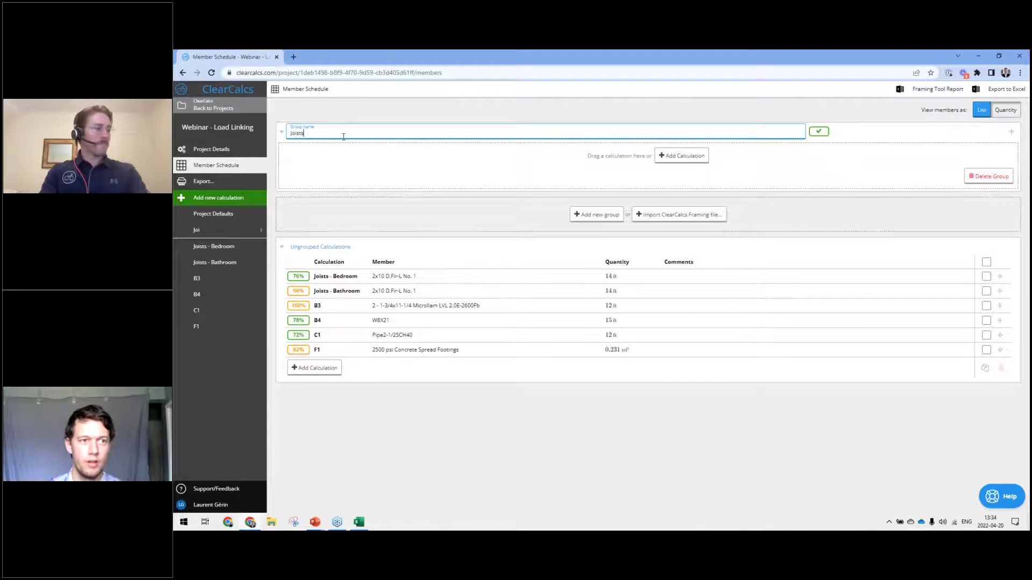
pyautogui.click(987, 277)
pyautogui.click(986, 290)
pyautogui.moveTo(1000, 276); pyautogui.dragTo(1006, 161)
pyautogui.moveTo(1000, 279); pyautogui.dragTo(592, 237)
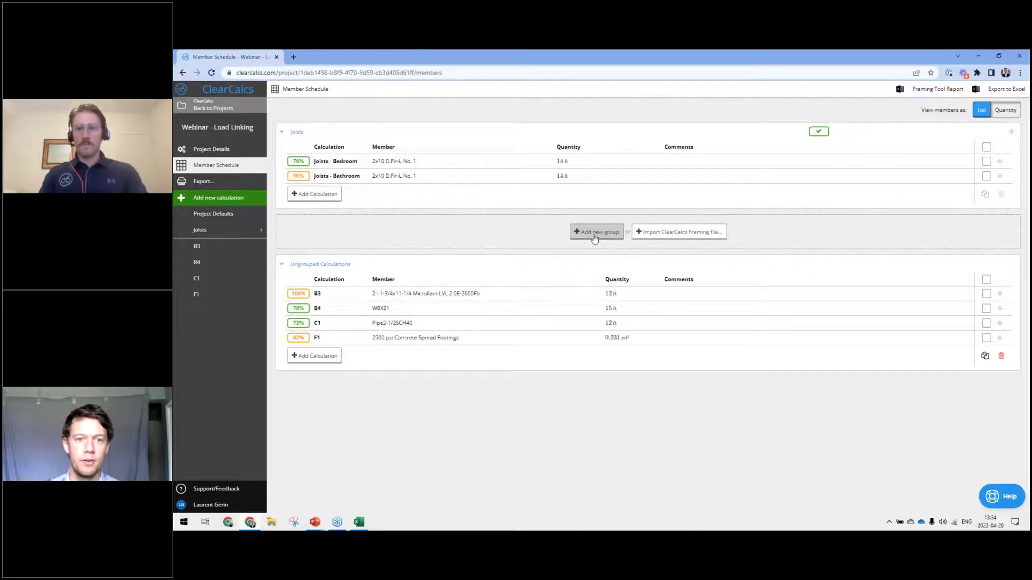
# Add a second calculation group named Beams and move B3 and B4 into it.
pyautogui.click(597, 233)
pyautogui.hotkey('ctrl', 'a')
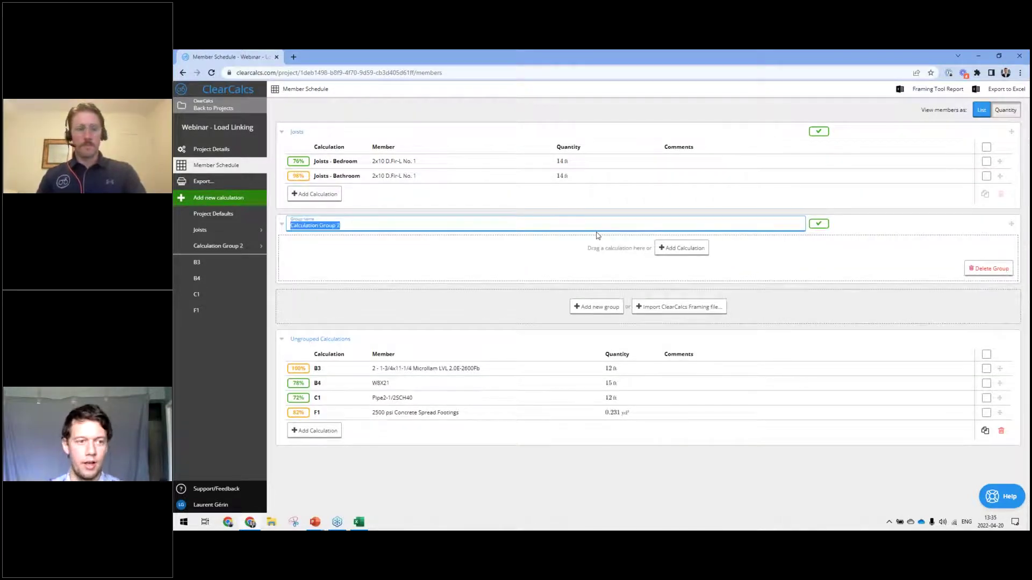
pyautogui.write('Beams')
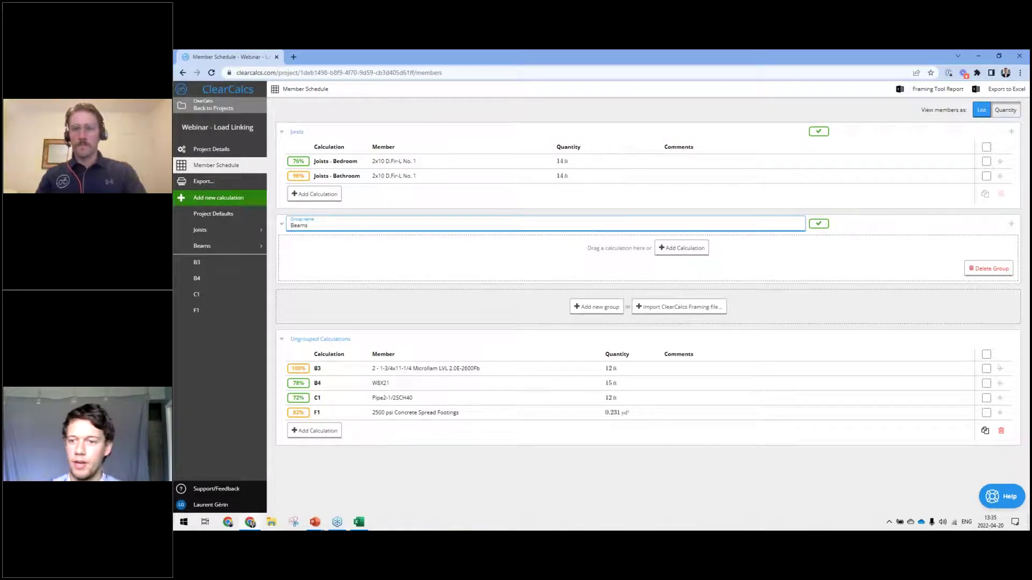
pyautogui.moveTo(1000, 369); pyautogui.dragTo(974, 252)
pyautogui.moveTo(999, 371); pyautogui.dragTo(996, 266)
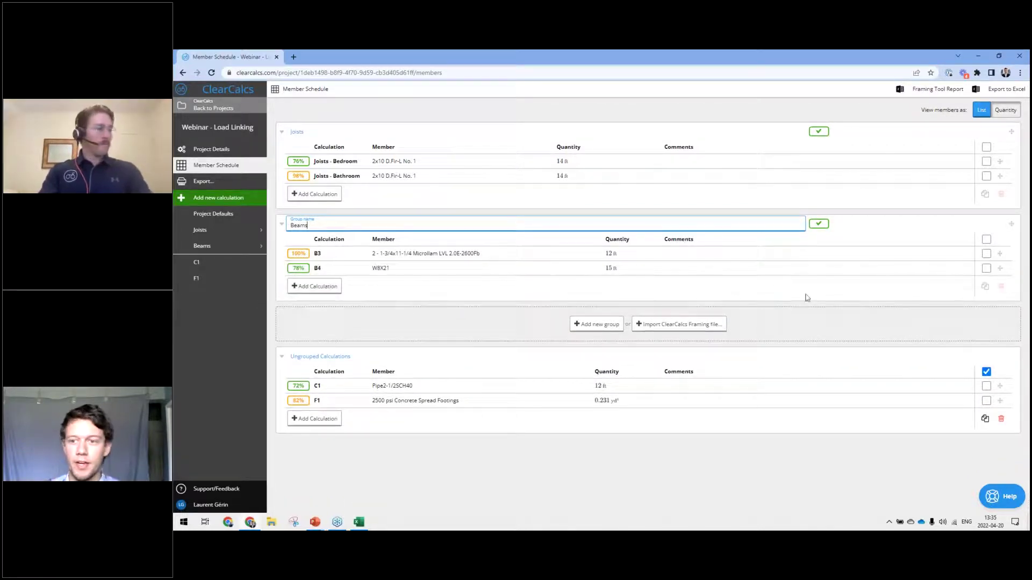
# Add a third calculation group and rename the Beams group as "LVL Beam Linked to Steel Beam".
pyautogui.click(415, 305)
pyautogui.click(318, 222)
pyautogui.write('LVL')
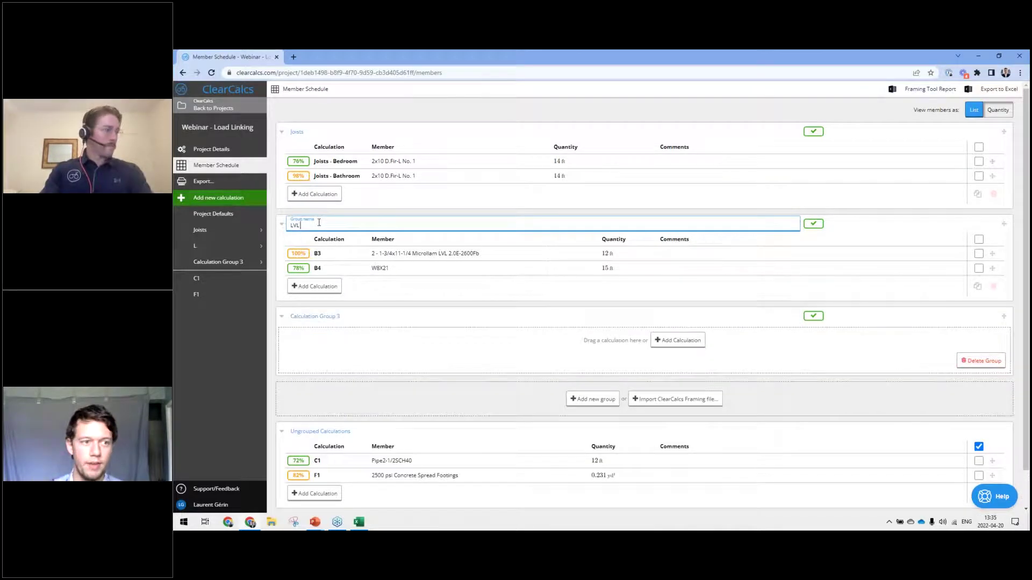
pyautogui.write(' Beam')
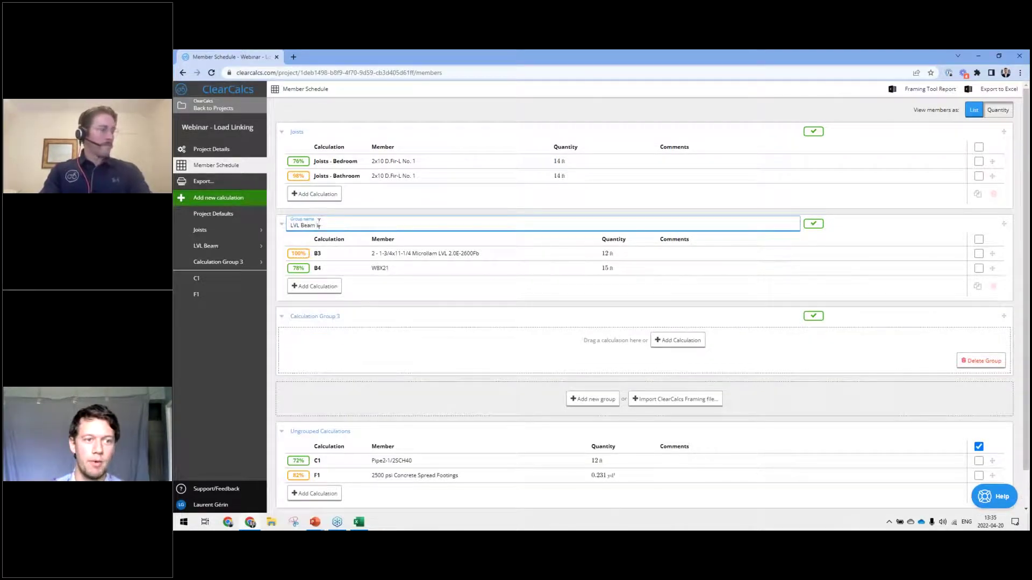
pyautogui.write(' Linked to Steel Beam')
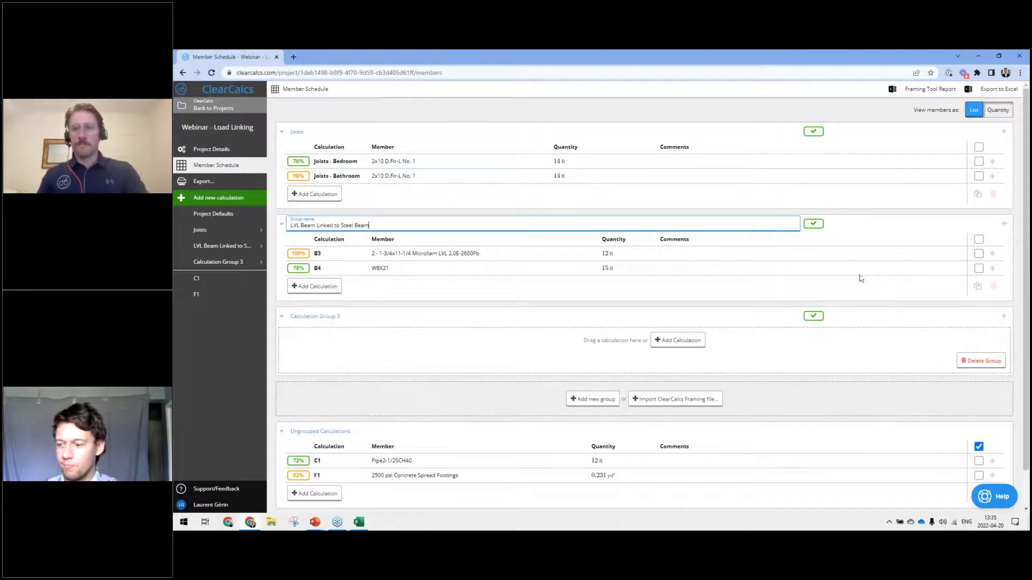
# Move B4 into the empty third group and name that group "Steel beam holding LVL+ bathroom".
pyautogui.moveTo(993, 264); pyautogui.dragTo(989, 334)
pyautogui.click(320, 303)
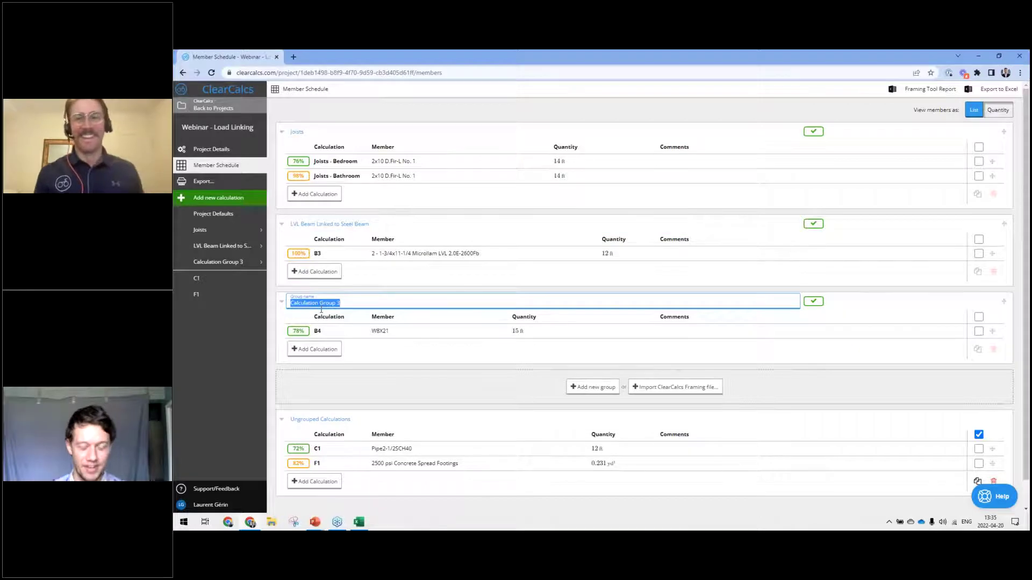
pyautogui.write('Steel beam ')
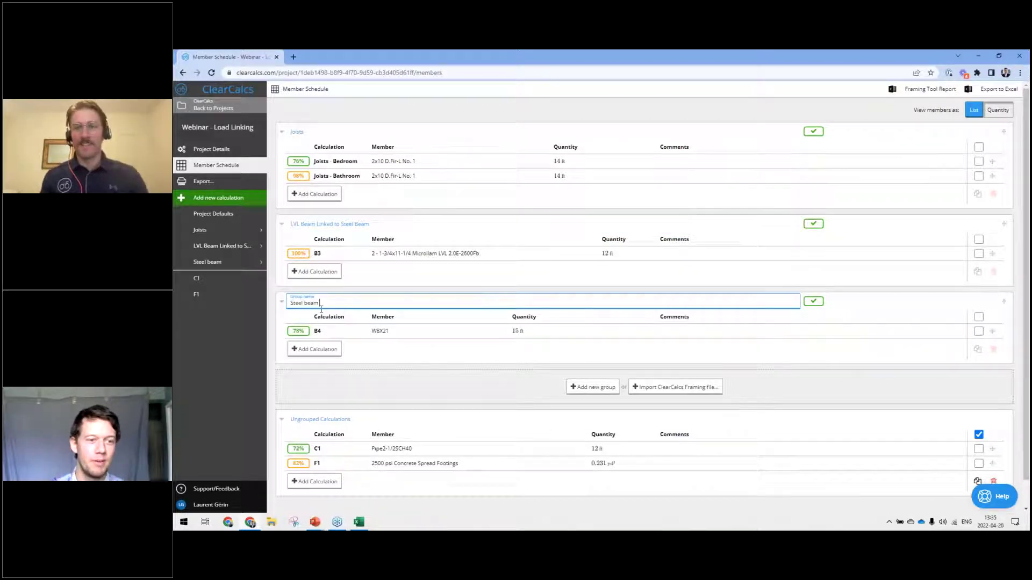
pyautogui.write('holding LVL')
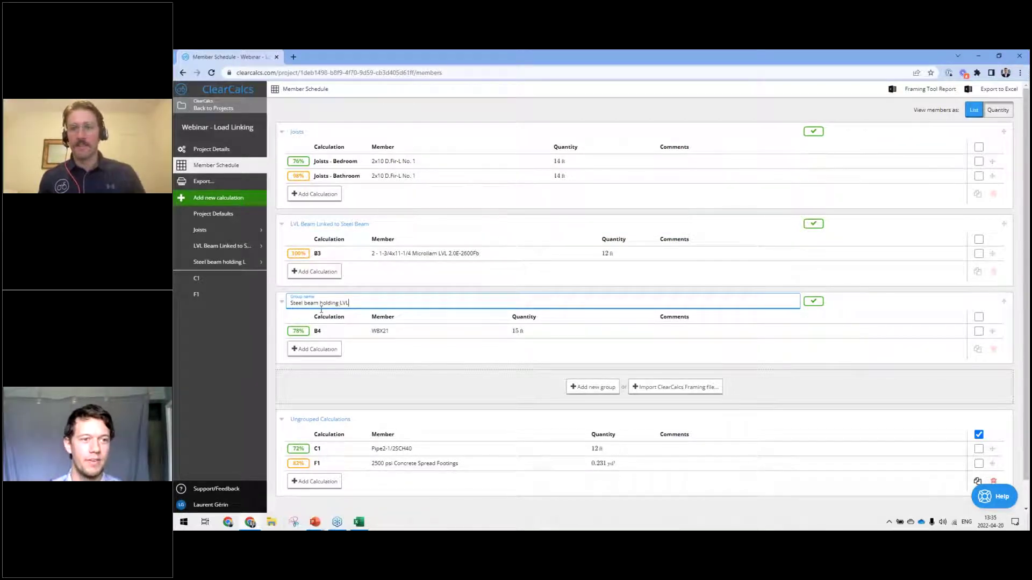
pyautogui.press('BackSpace')
pyautogui.write('+ bathroom')
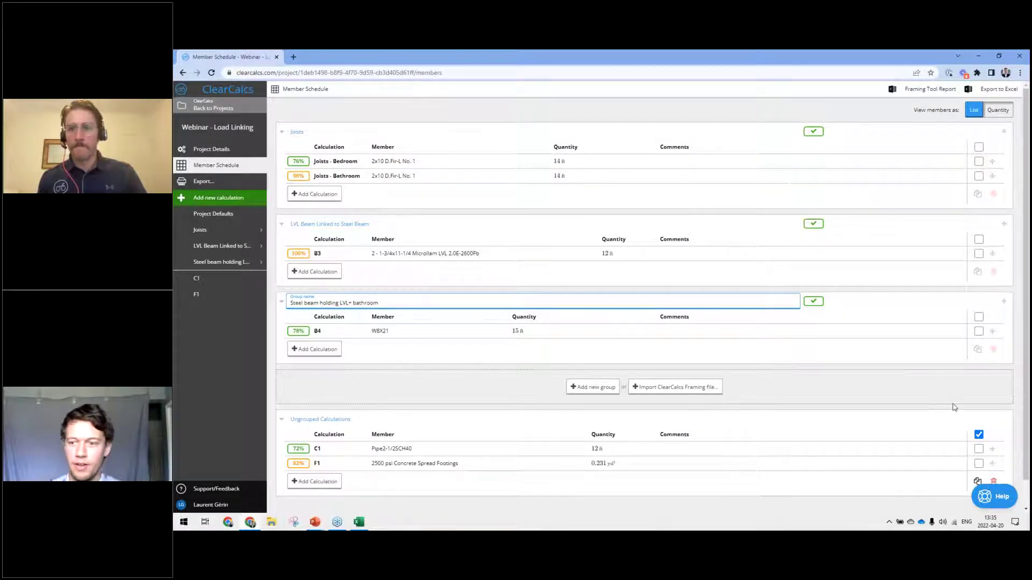
# Add a group named "Columns & footings linked to above" and move C1 and F1 into it.
pyautogui.click(602, 388)
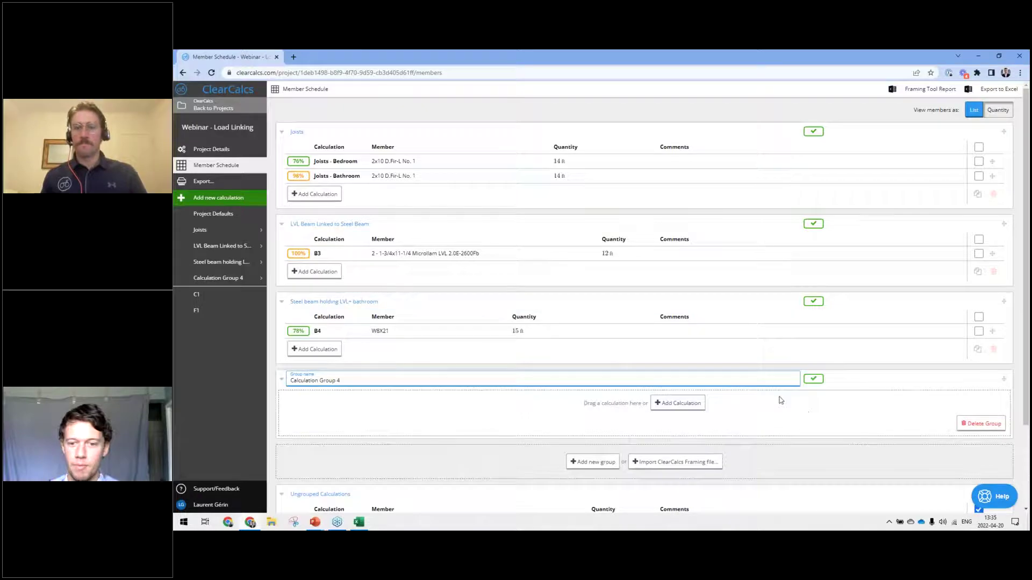
pyautogui.hotkey('ctrl', 'a')
pyautogui.write('Column')
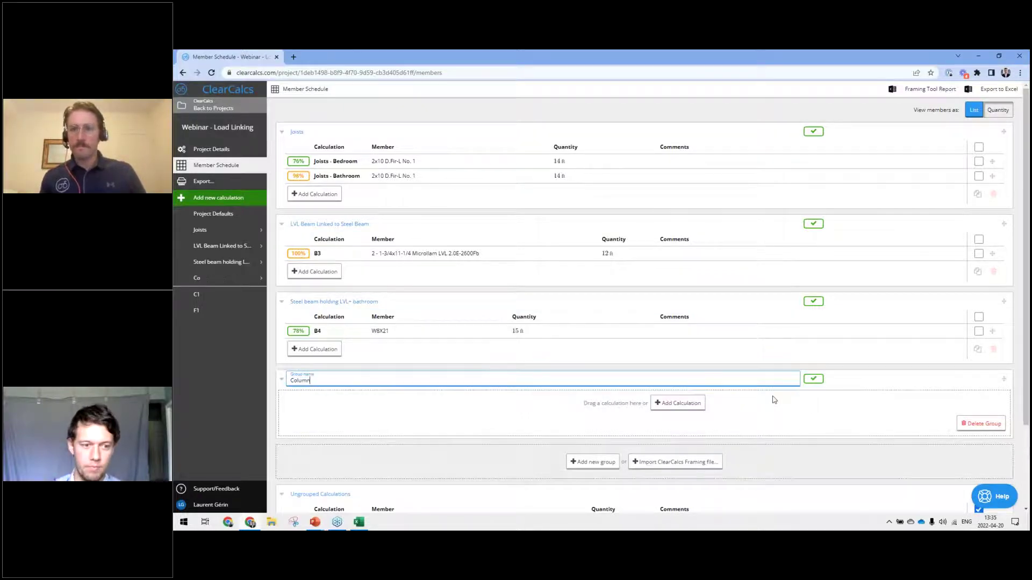
pyautogui.write('s & footings')
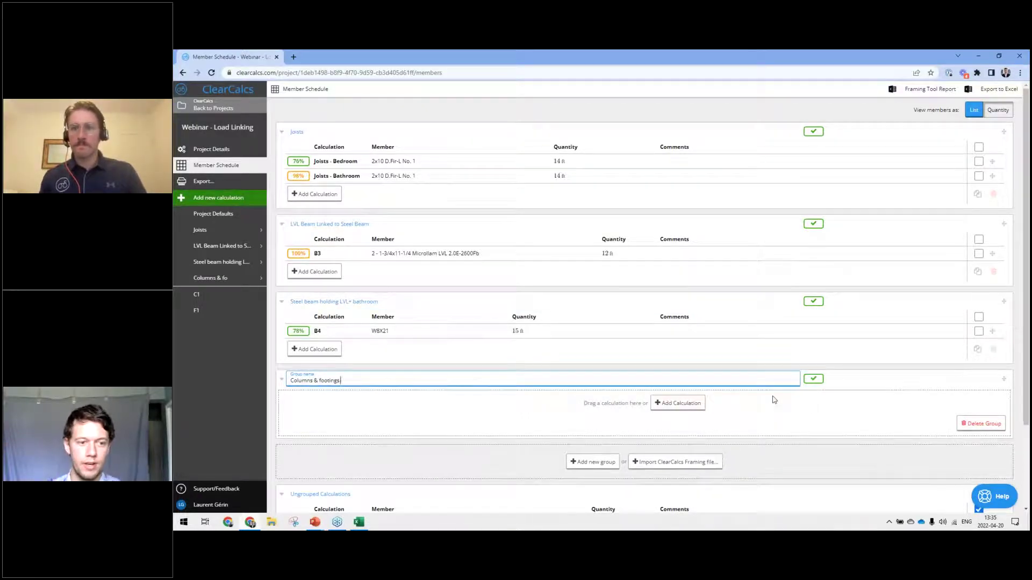
pyautogui.write(' linked to above')
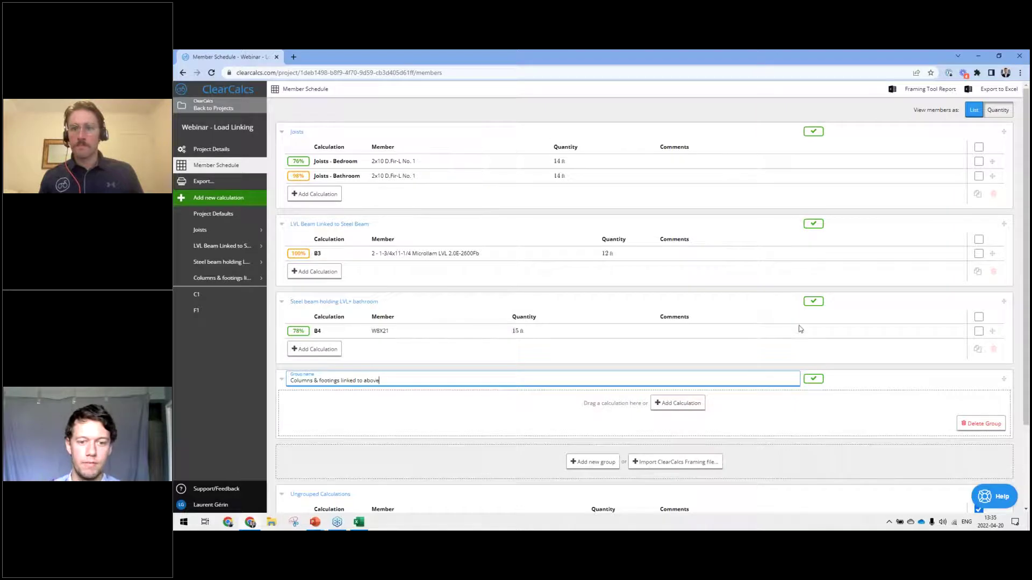
pyautogui.scroll(-2, 804, 328)
pyautogui.moveTo(992, 434); pyautogui.dragTo(537, 327)
pyautogui.scroll(2, 421, 207)
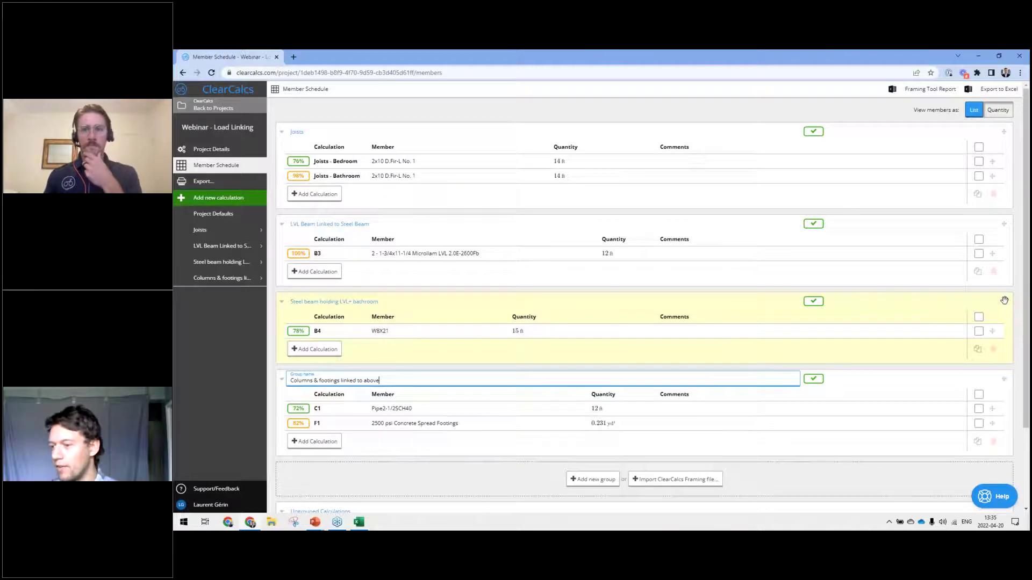
# Try placing the steel beam group above the LVL beam group, and restore the original group order.
pyautogui.moveTo(1002, 289); pyautogui.dragTo(1003, 229)
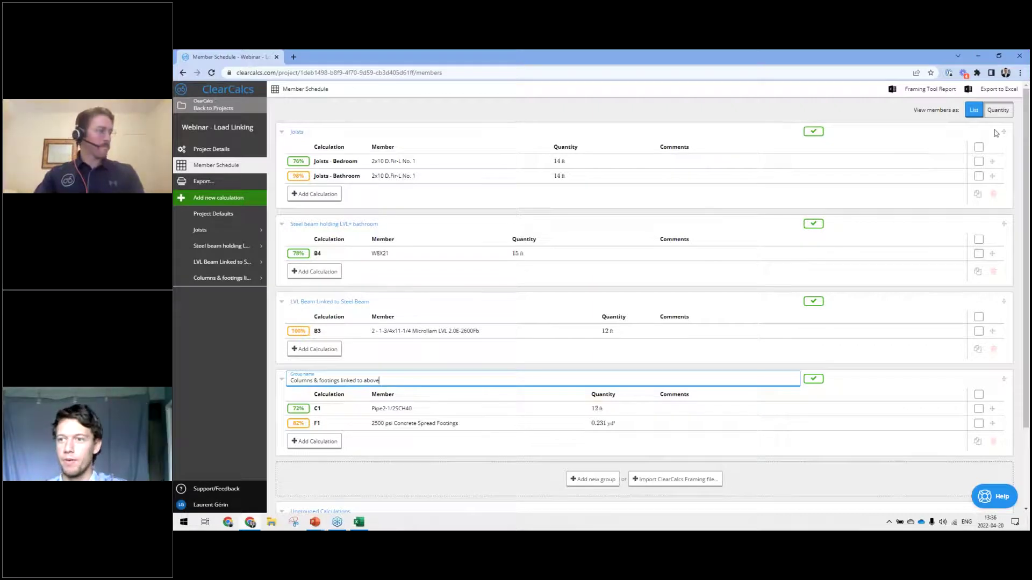
pyautogui.moveTo(1006, 238); pyautogui.dragTo(1004, 299)
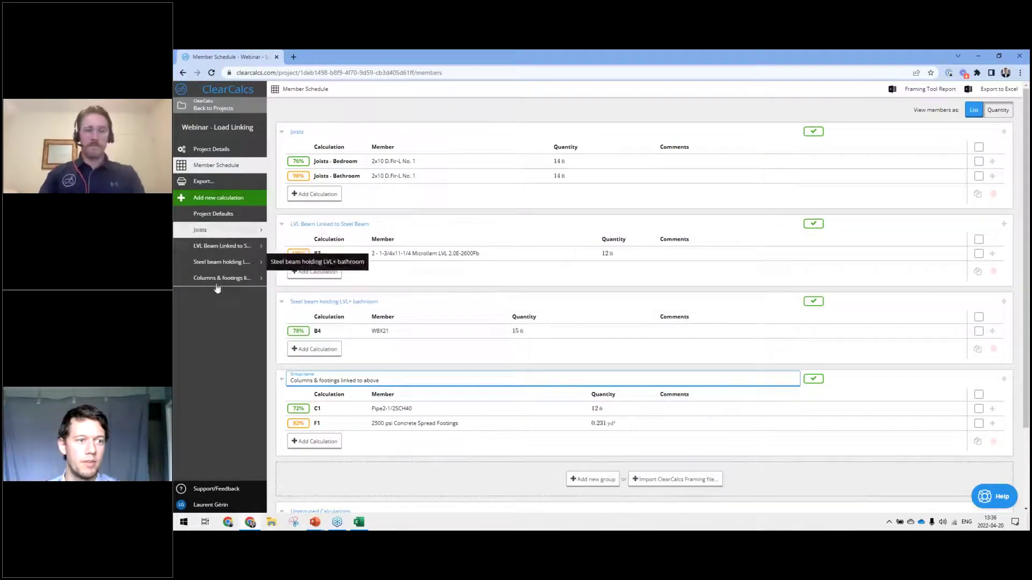
# Look through the calculations in the Joists group, return to the project overview, and open the B4 steel beam calculation.
pyautogui.click(222, 232)
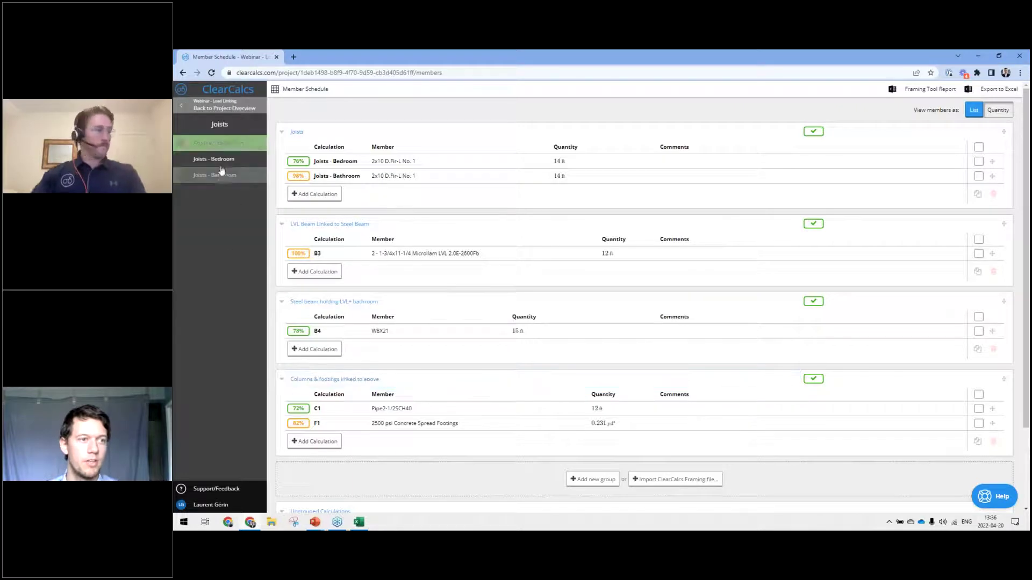
pyautogui.click(224, 106)
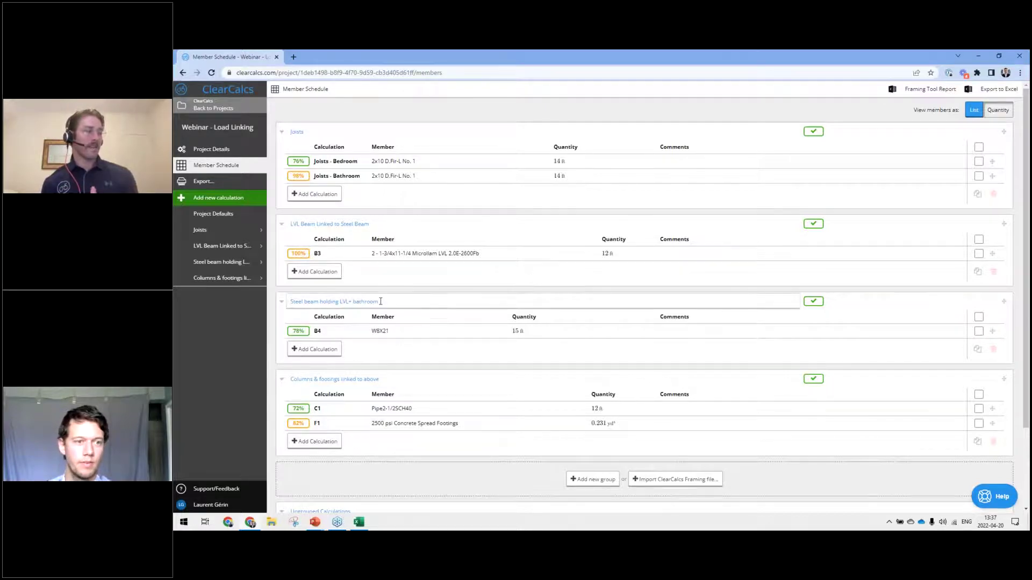
pyautogui.click(318, 332)
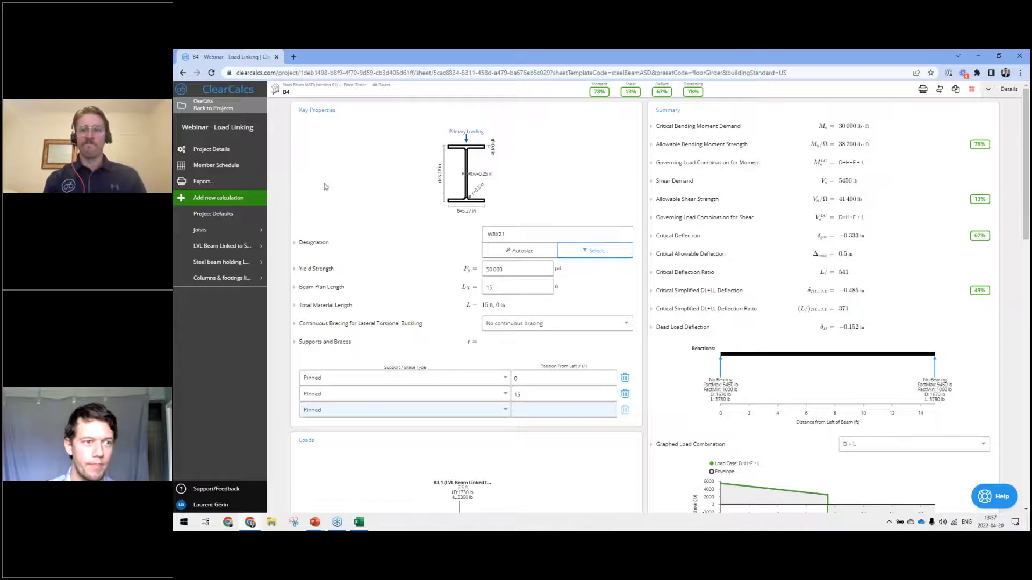
# Add a new US Steel Beam (ASD) calculation using the Floor Girder preset.
pyautogui.click(213, 197)
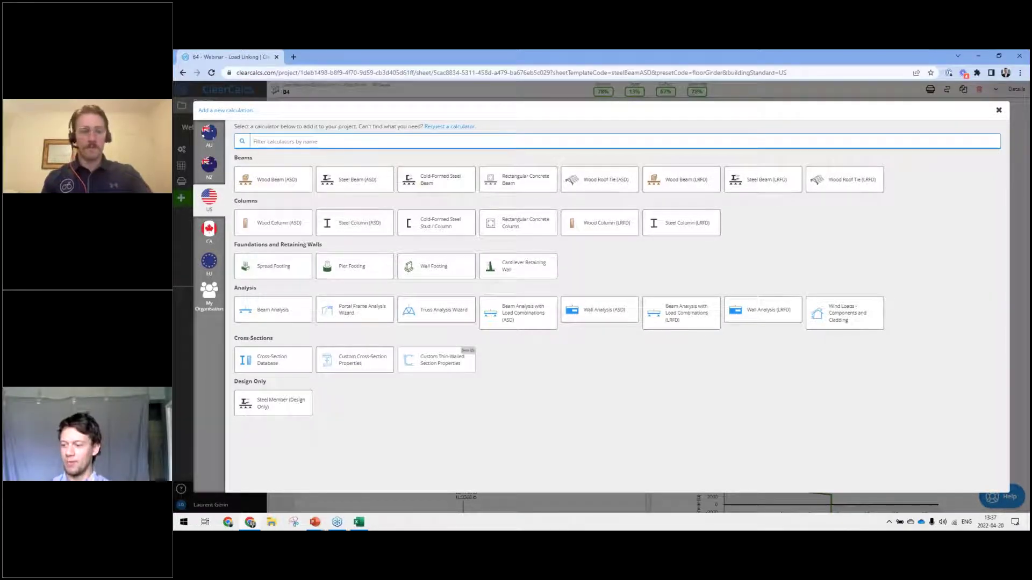
pyautogui.click(359, 185)
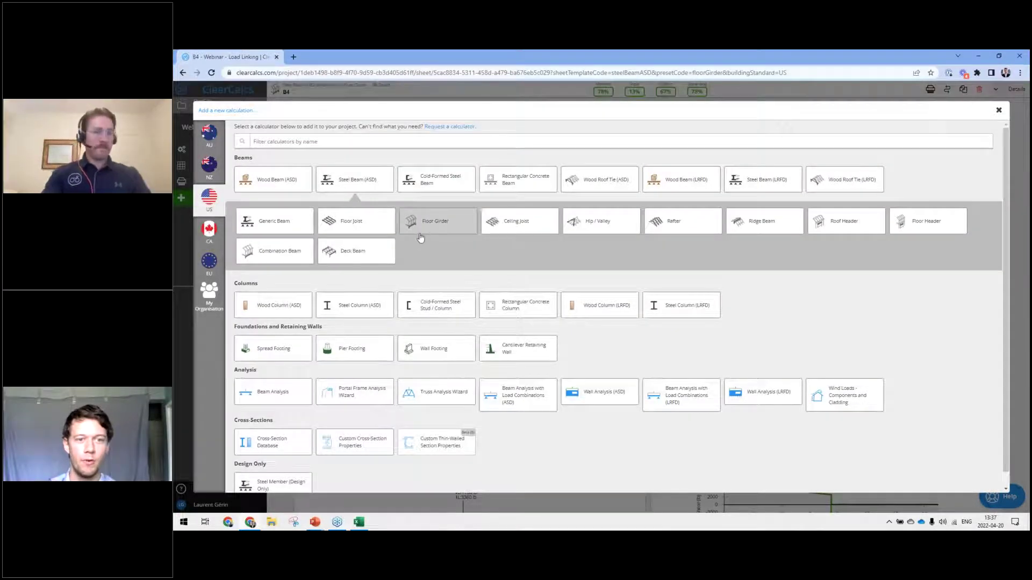
pyautogui.click(438, 222)
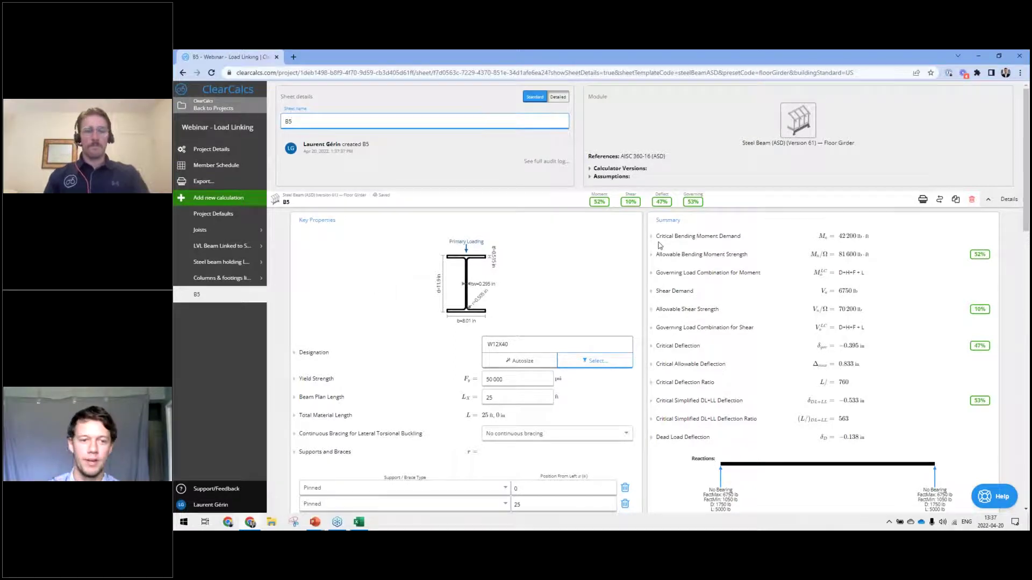
pyautogui.click(595, 205)
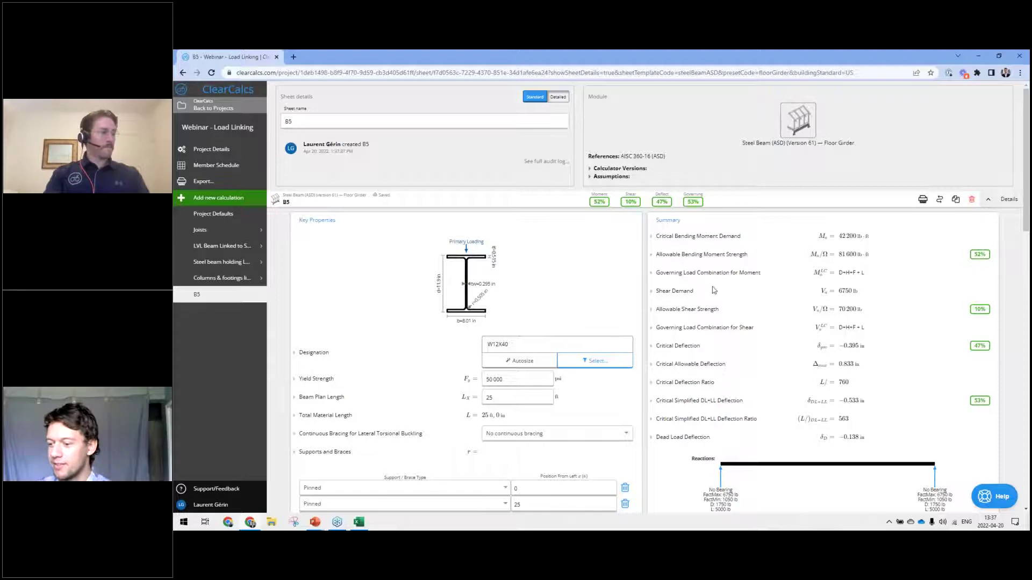
# Examine the new girder's default Floor Load entry, including its label, start and end locations, tributary width and load magnitudes.
pyautogui.scroll(-10, 618, 248)
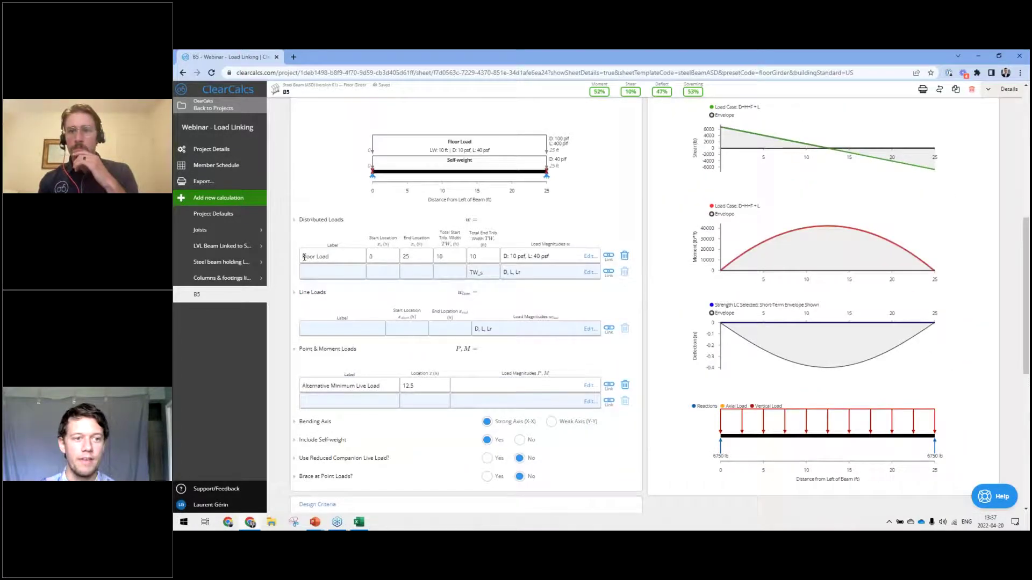
pyautogui.click(323, 256)
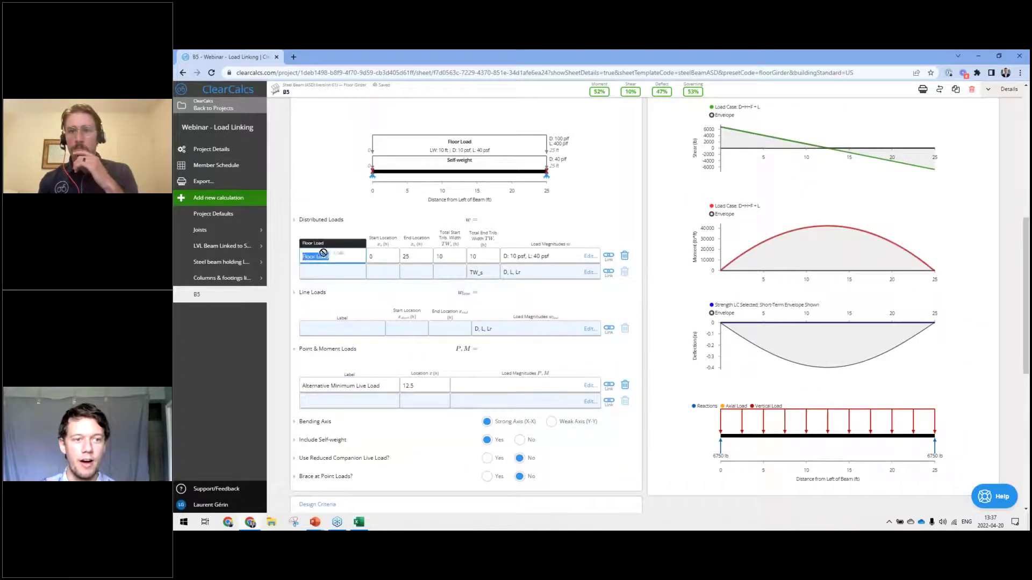
pyautogui.click(379, 257)
pyautogui.click(417, 257)
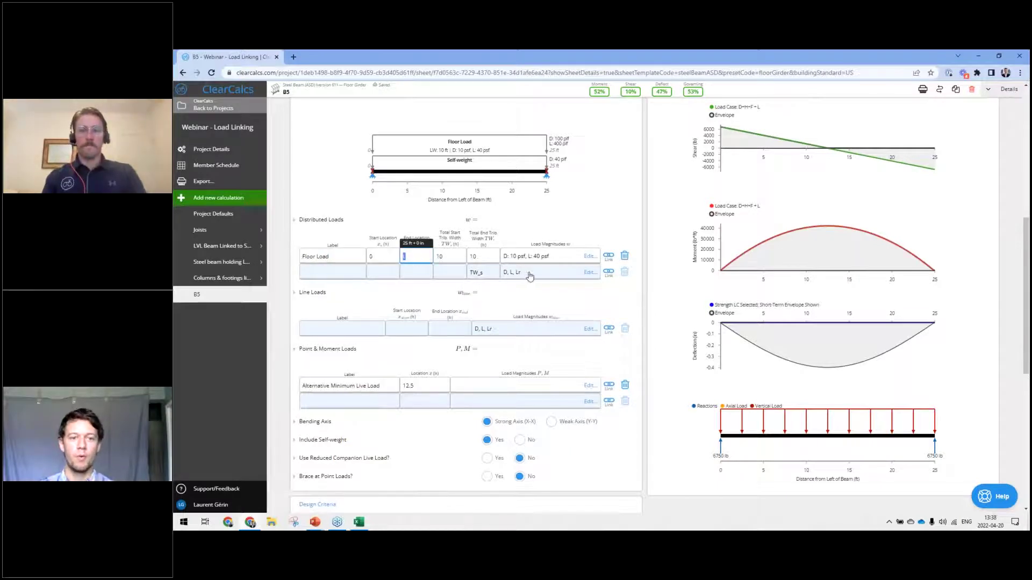
pyautogui.click(457, 259)
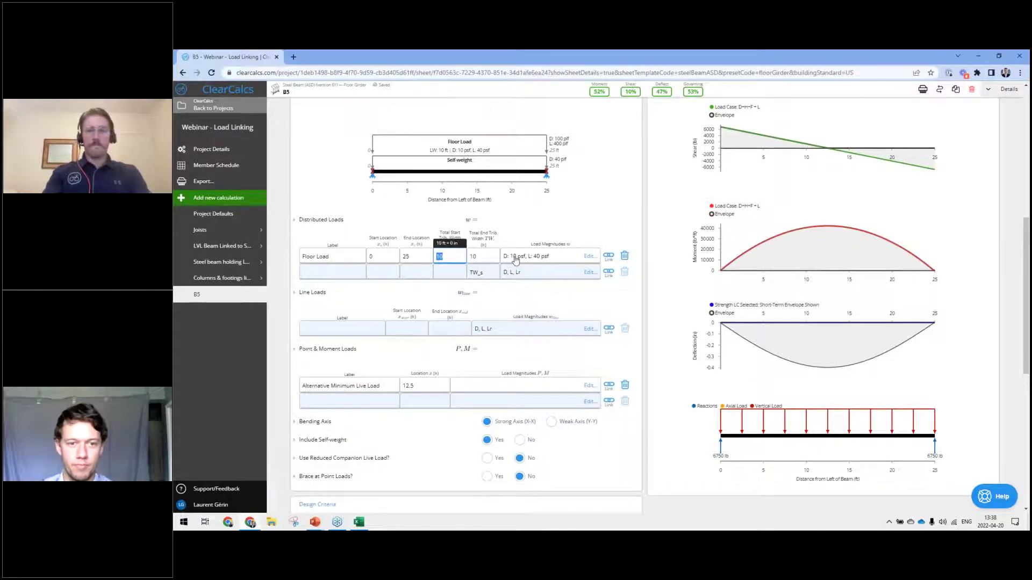
pyautogui.click(567, 232)
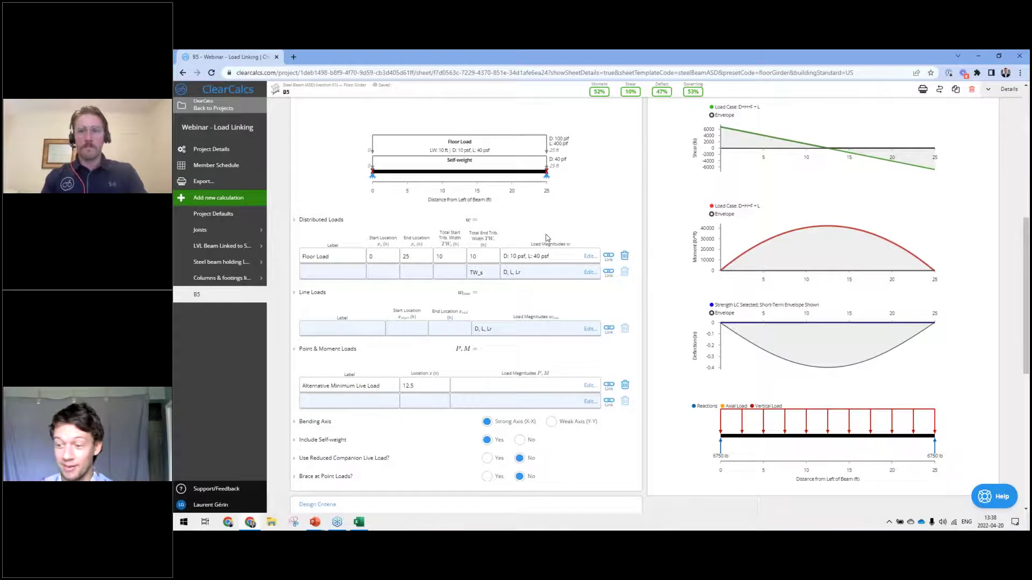
pyautogui.click(433, 257)
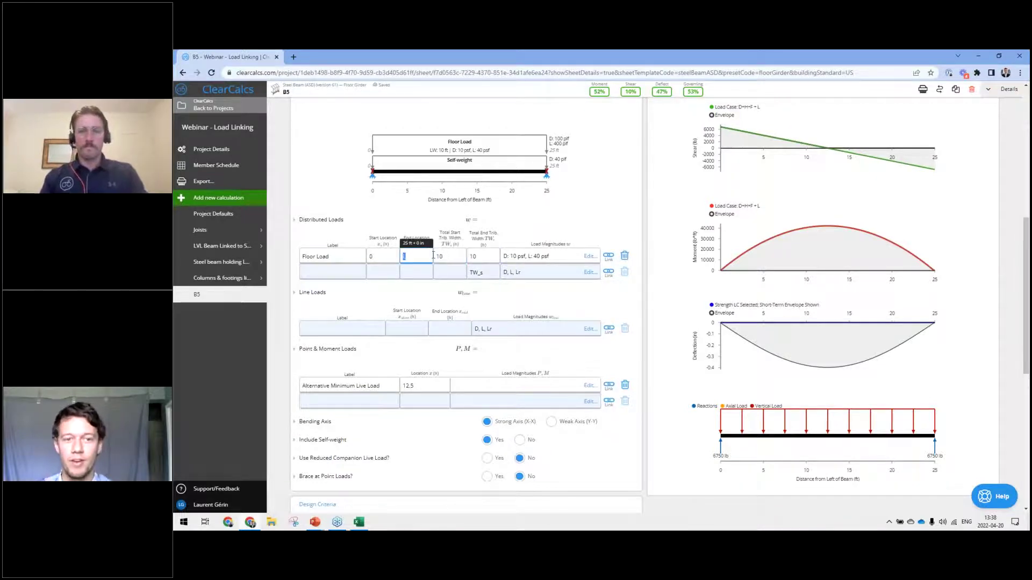
pyautogui.click(602, 226)
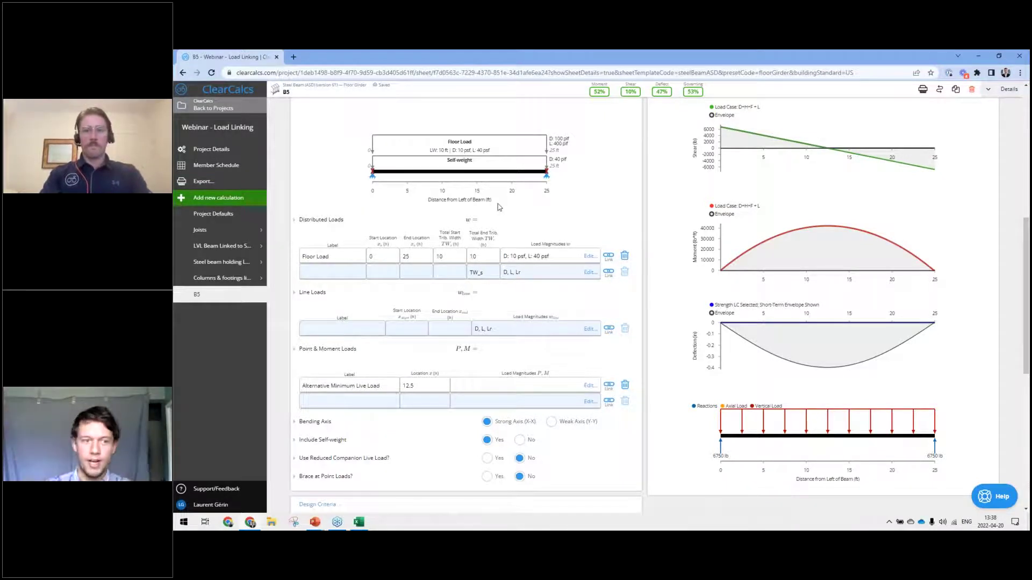
pyautogui.click(344, 258)
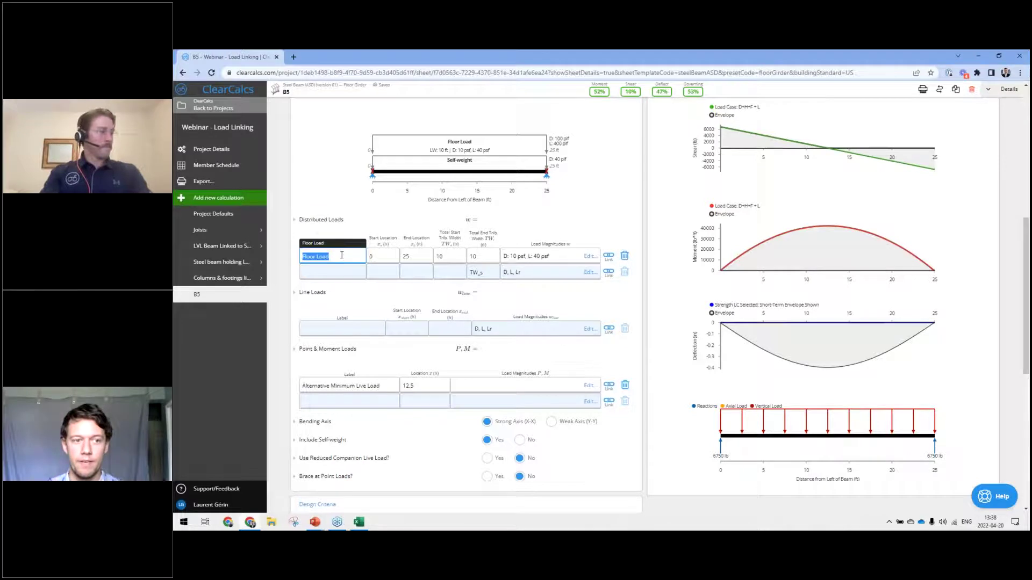
pyautogui.click(402, 256)
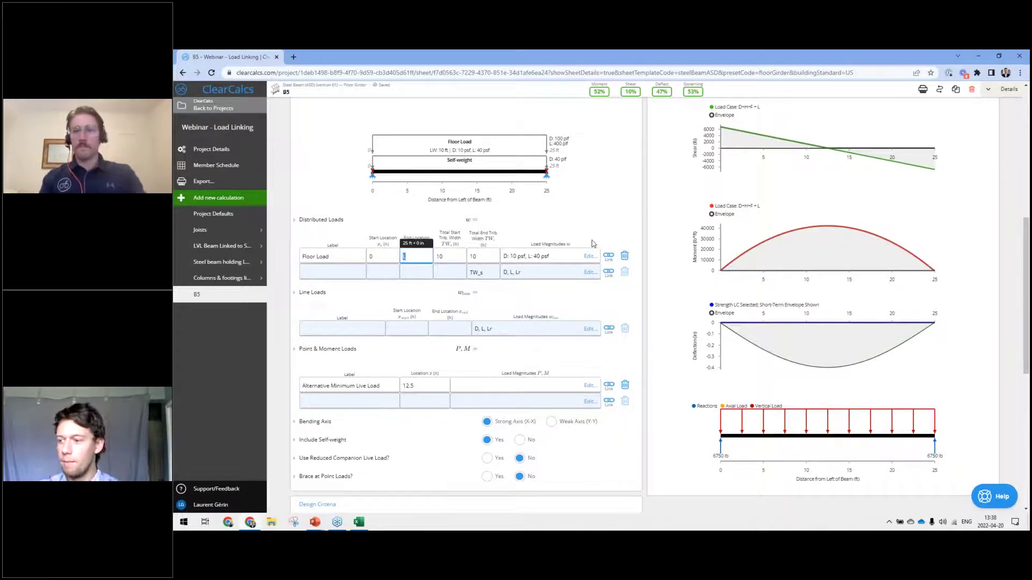
# Delete the default Floor Load and Alternative Minimum Live Load entries from the new girder's loads.
pyautogui.click(625, 256)
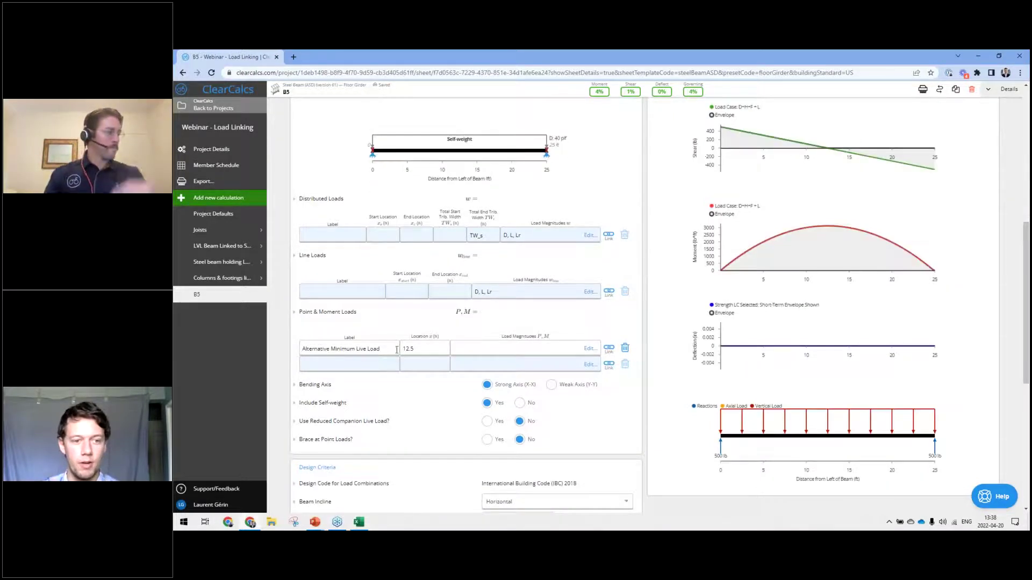
pyautogui.click(306, 349)
pyautogui.click(362, 348)
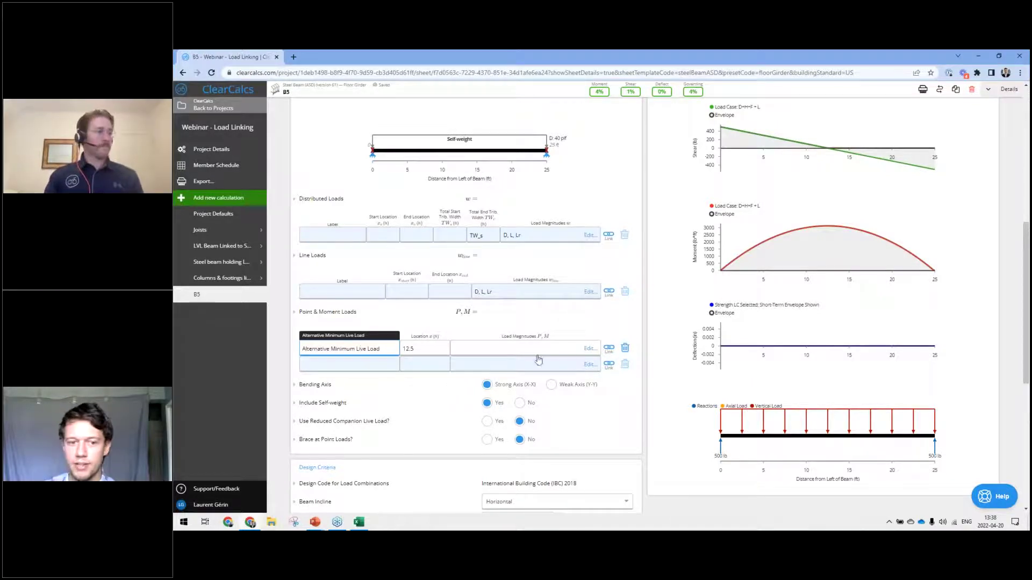
pyautogui.click(624, 349)
pyautogui.click(624, 349)
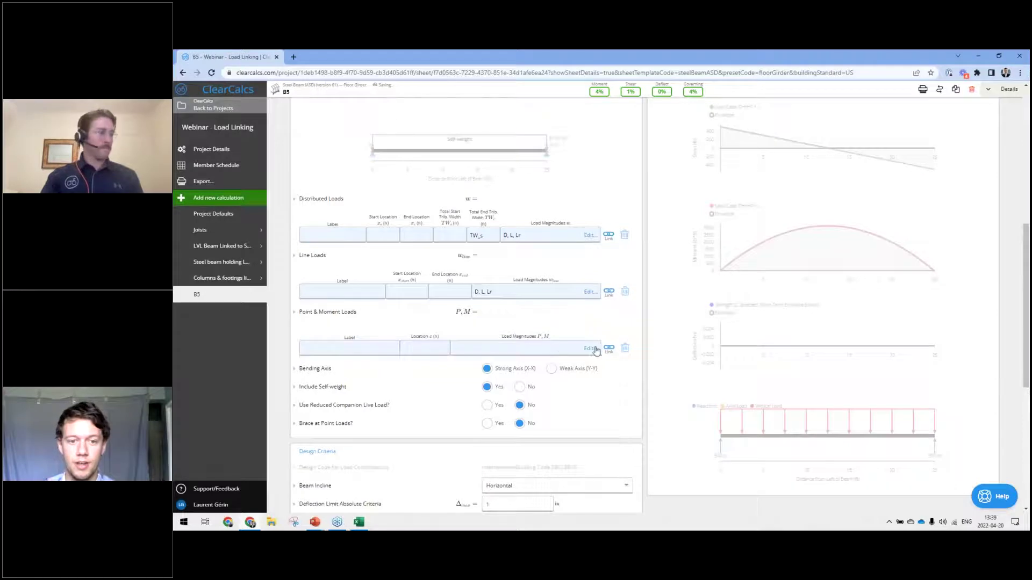
# Check which calculations' reactions can be linked as a point load on the new girder, without linking any.
pyautogui.click(609, 349)
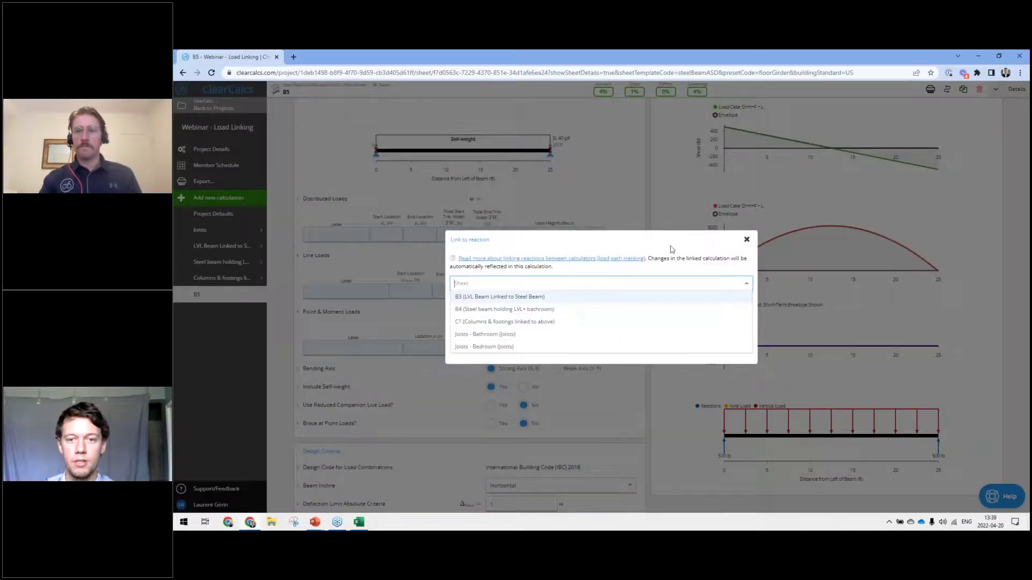
pyautogui.click(747, 242)
pyautogui.click(747, 240)
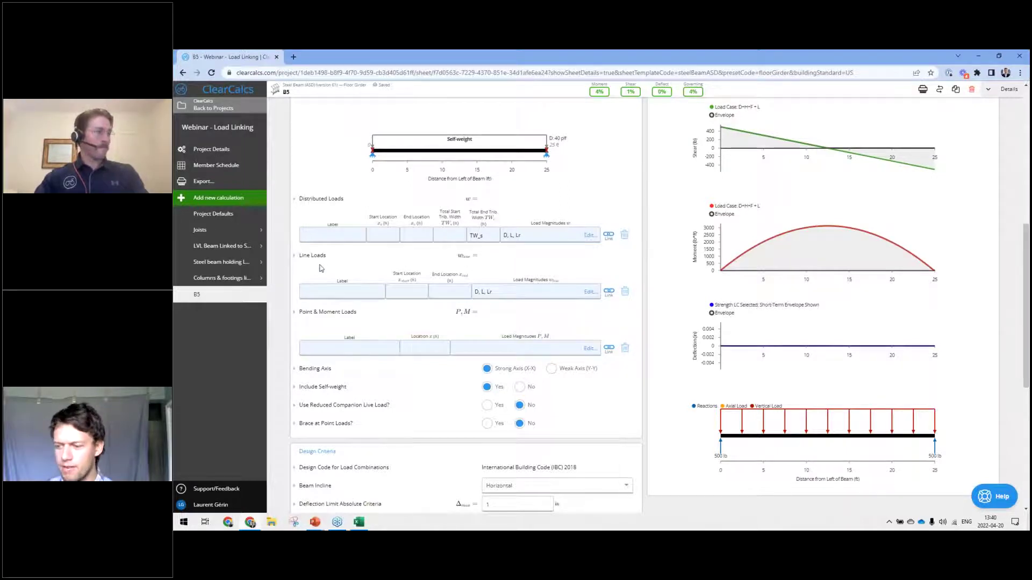
# Open column C1 from the Columns & footings group and examine its load diagram and the load linked from beam B4.
pyautogui.click(249, 280)
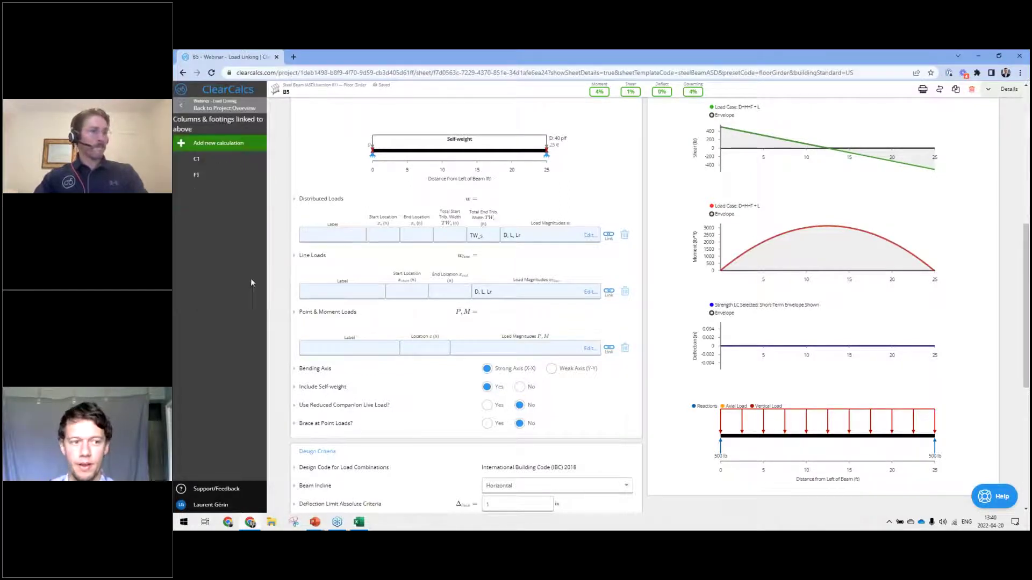
pyautogui.click(197, 159)
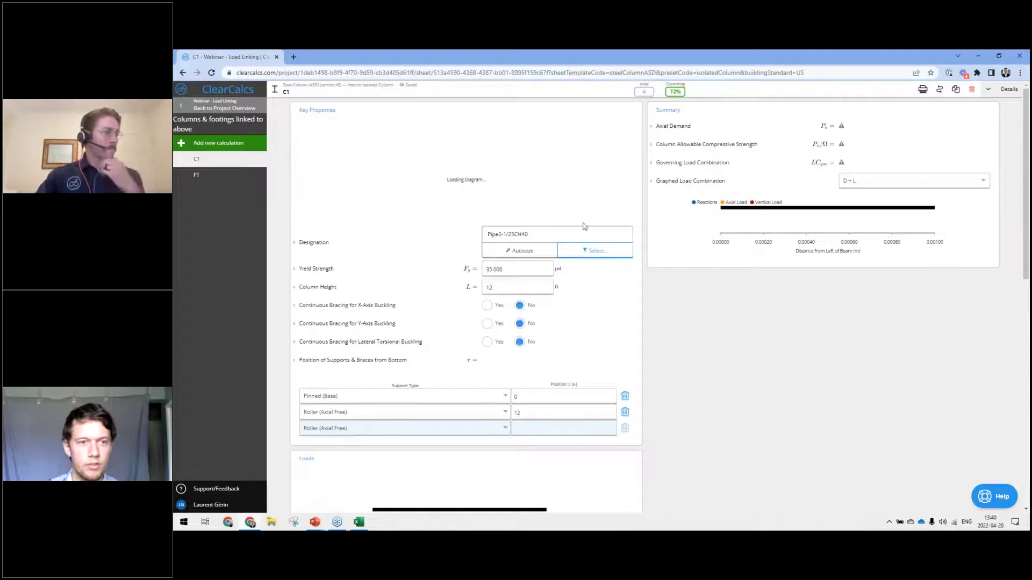
pyautogui.scroll(-7, 376, 258)
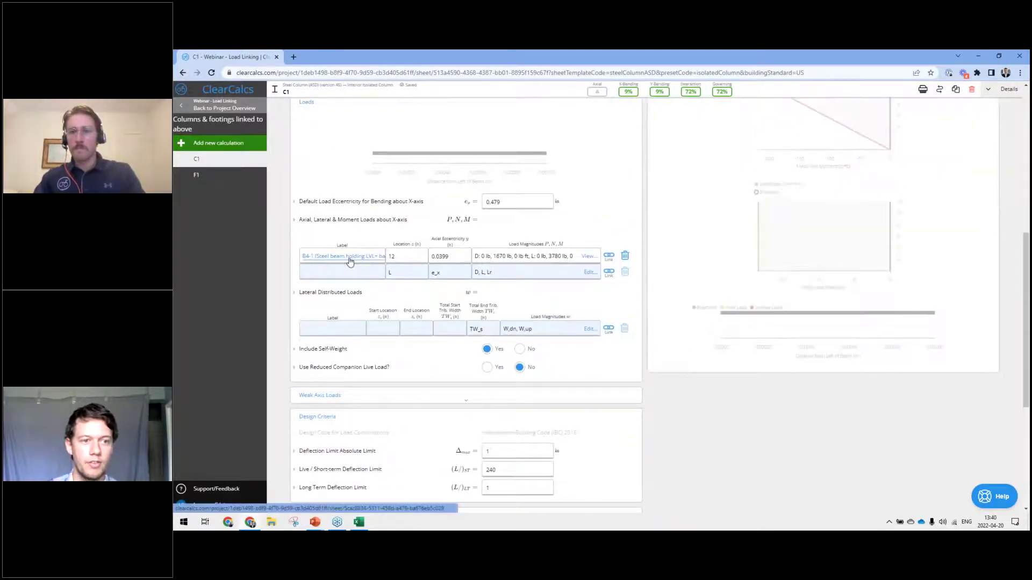
pyautogui.scroll(1, 484, 261)
pyautogui.scroll(1, 499, 260)
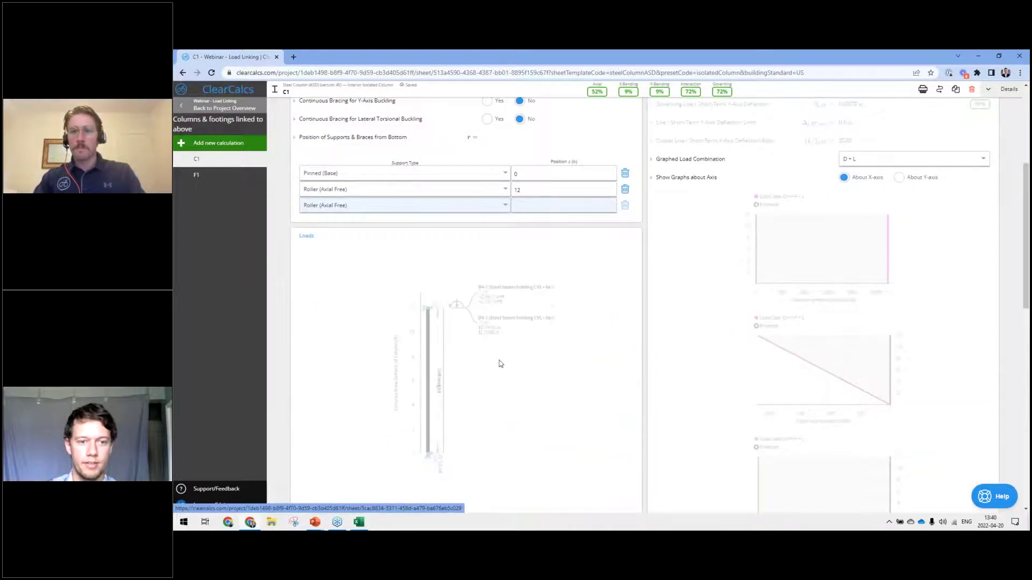
pyautogui.scroll(-2, 475, 215)
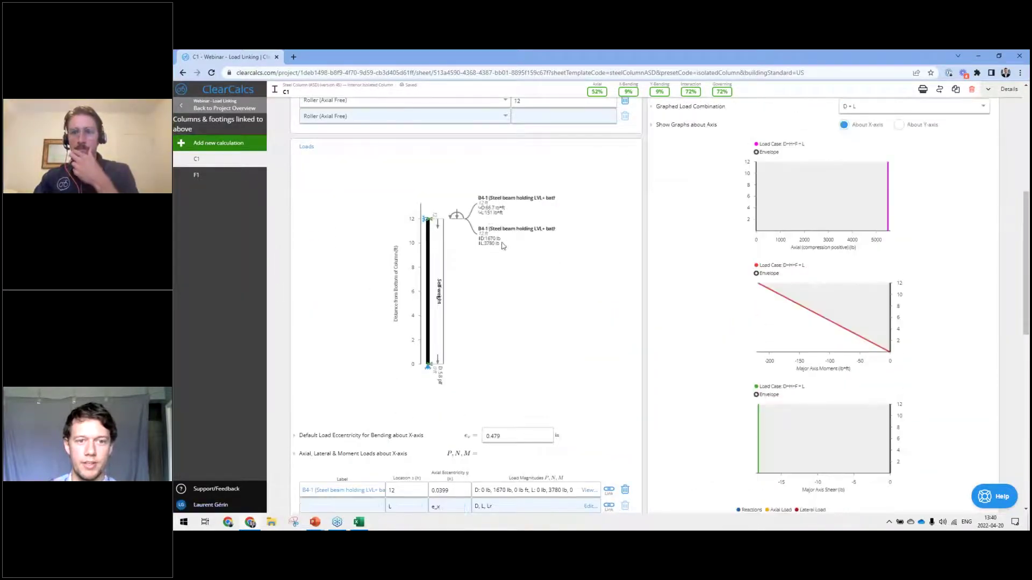
pyautogui.scroll(-3, 500, 218)
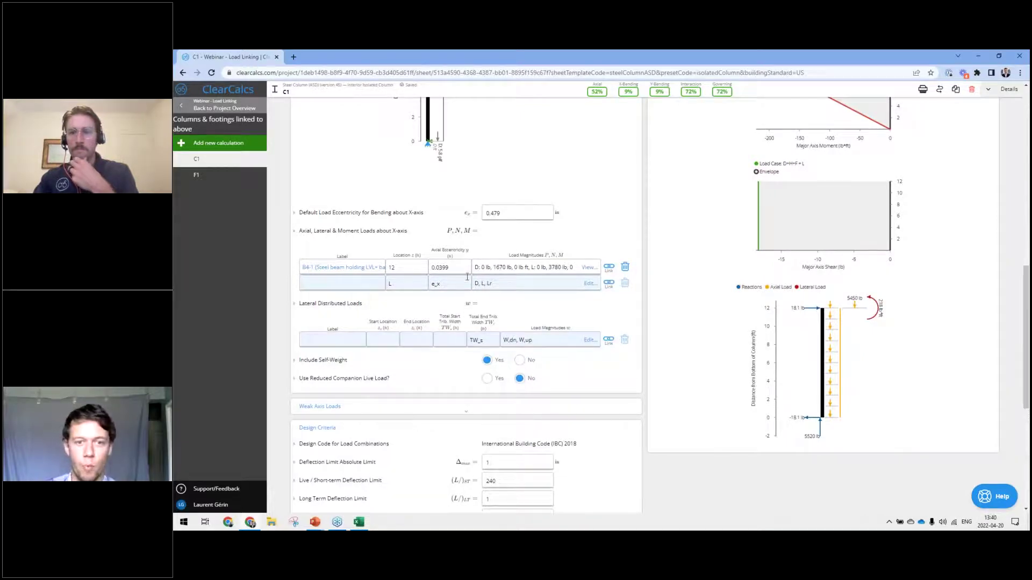
# Add an axial, lateral and moment load to column C1 labelled "Lateral Load" at location L/2.
pyautogui.click(352, 280)
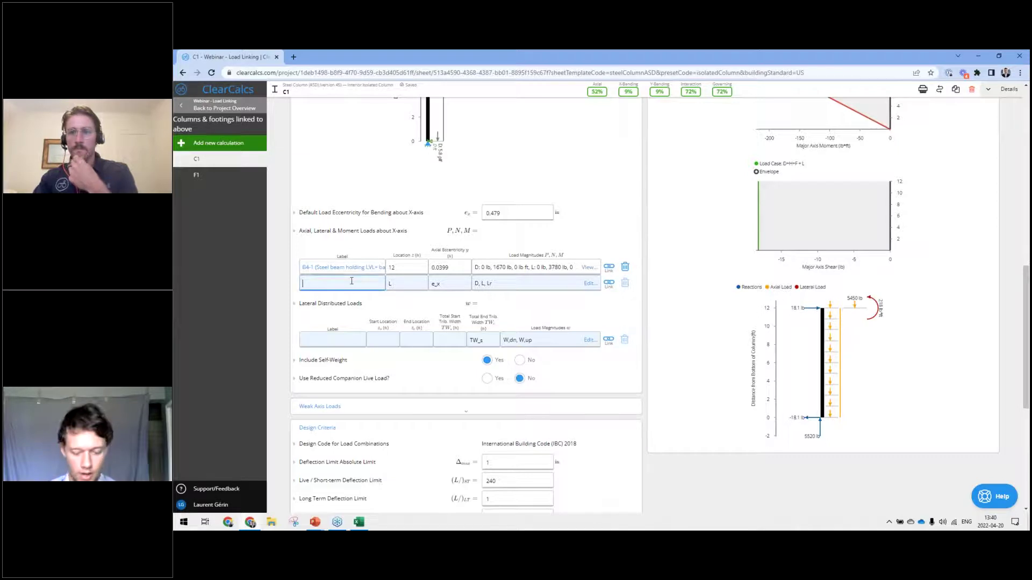
pyautogui.write('Additional Load')
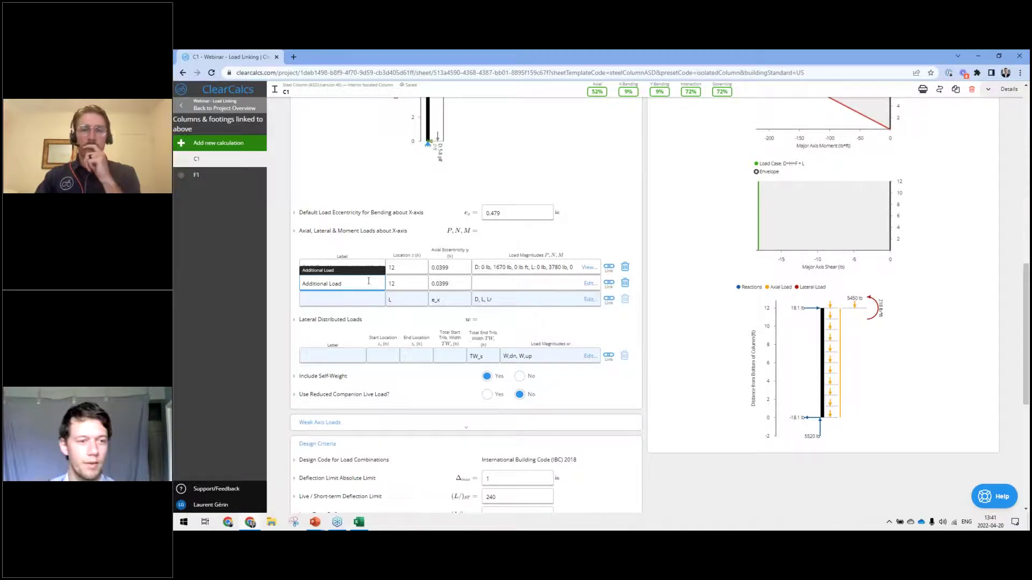
pyautogui.doubleClick(313, 283)
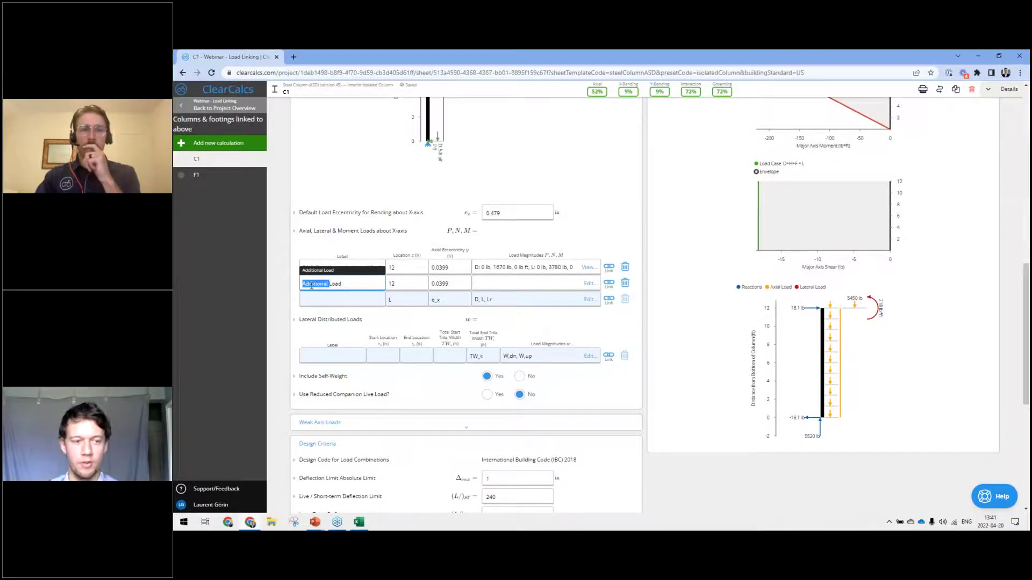
pyautogui.write('Lateral')
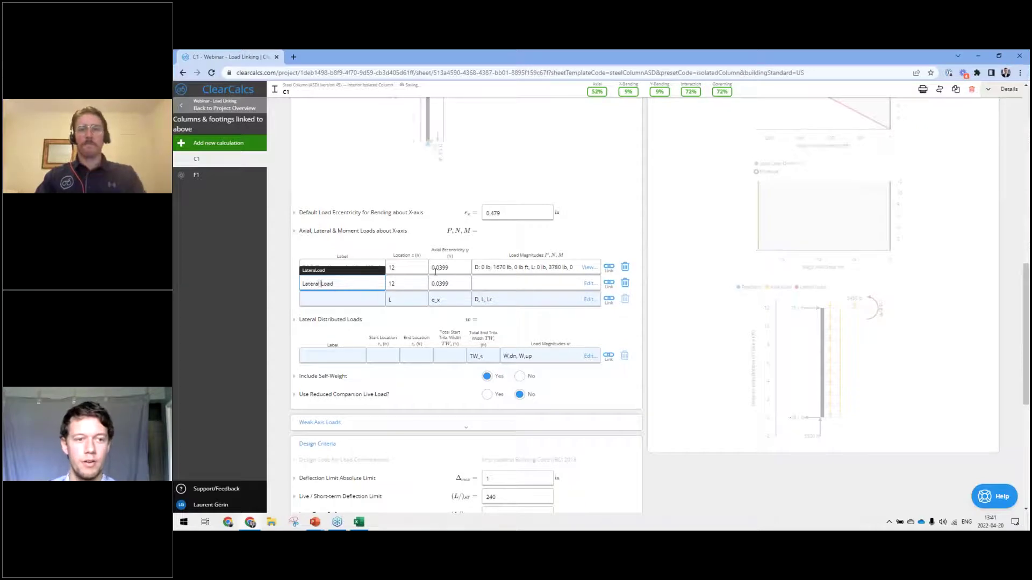
pyautogui.click(421, 283)
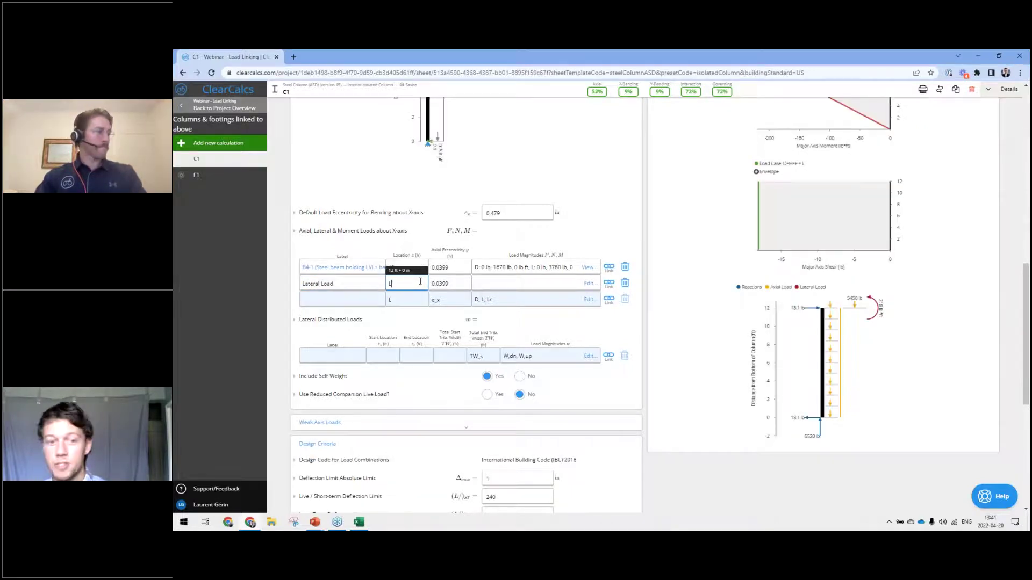
pyautogui.write('/2')
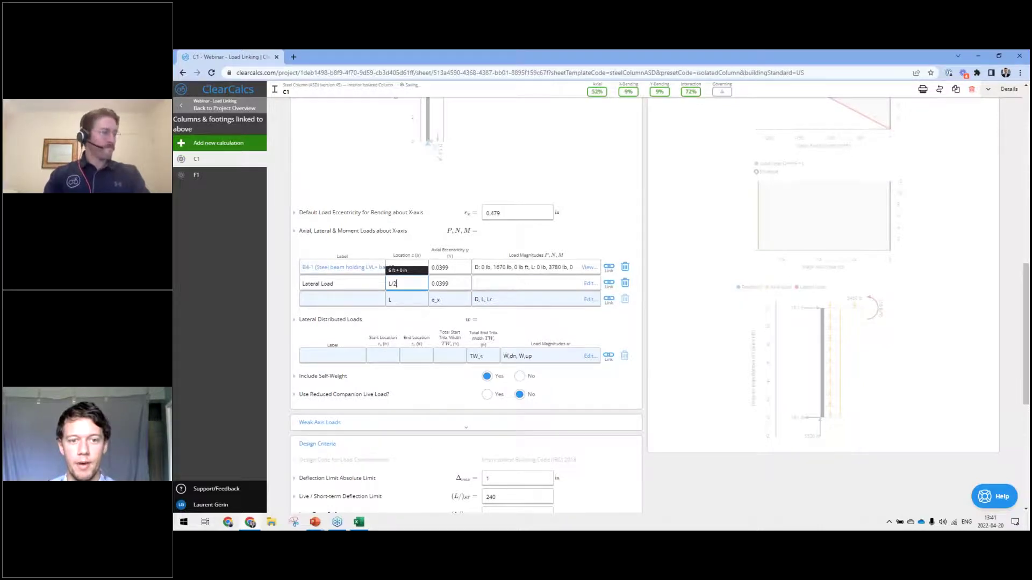
# Give column C1's Lateral Load an X-direction live load of 500 lb and check it on the load diagram.
pyautogui.click(559, 283)
pyautogui.moveTo(576, 260); pyautogui.dragTo(606, 266)
pyautogui.click(595, 295)
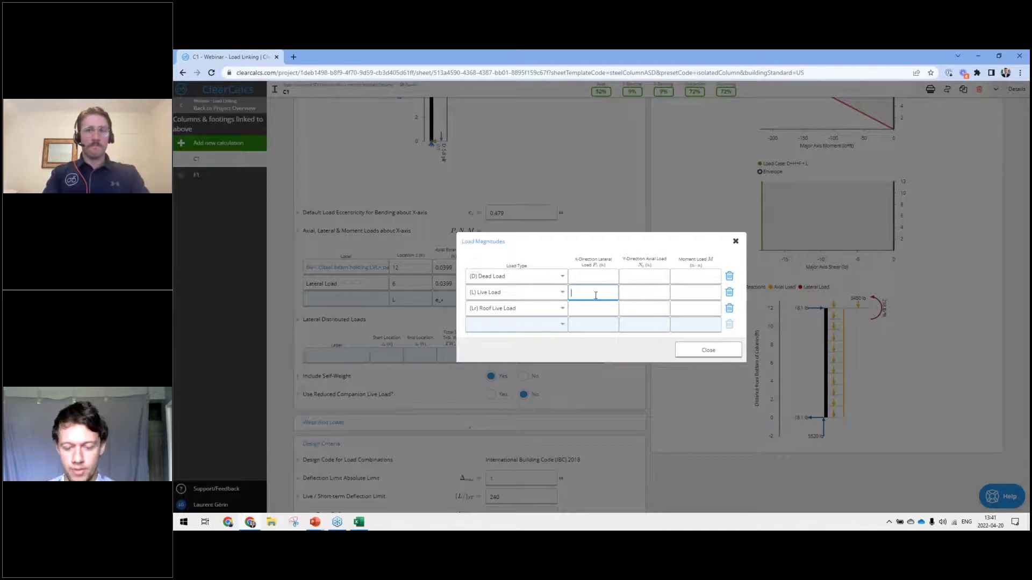
pyautogui.write('1')
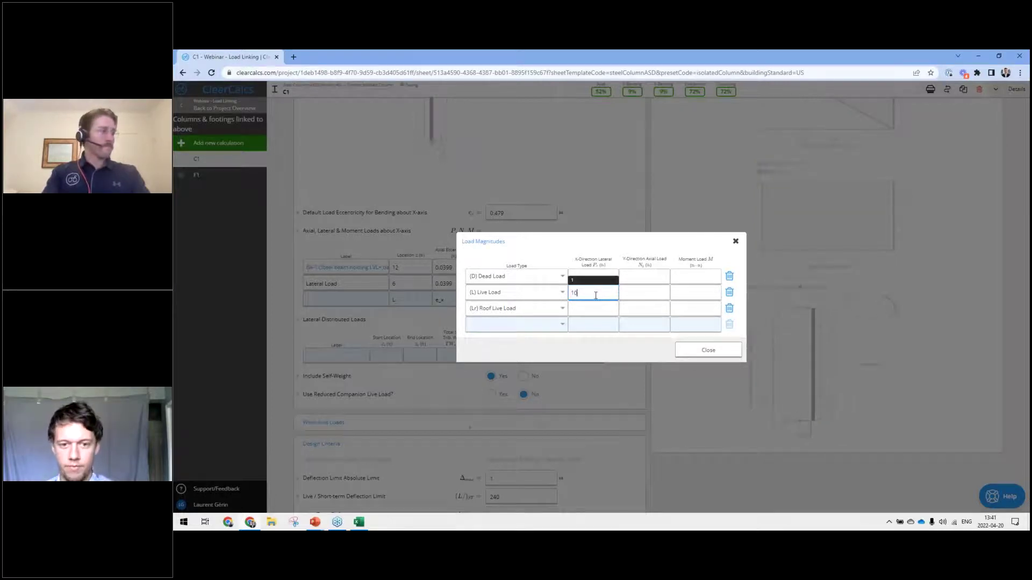
pyautogui.press('BackSpace')
pyautogui.write('500')
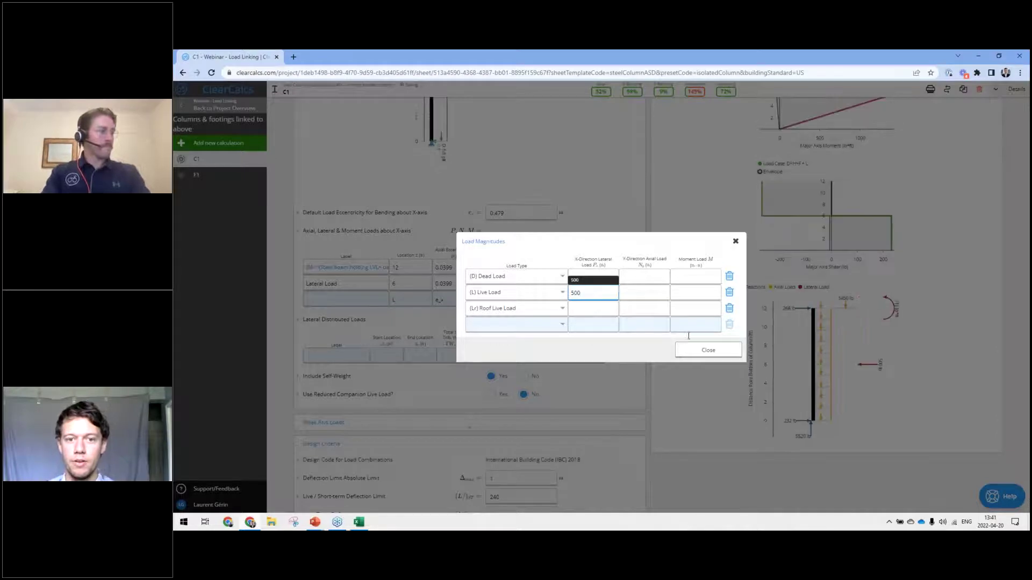
pyautogui.click(708, 350)
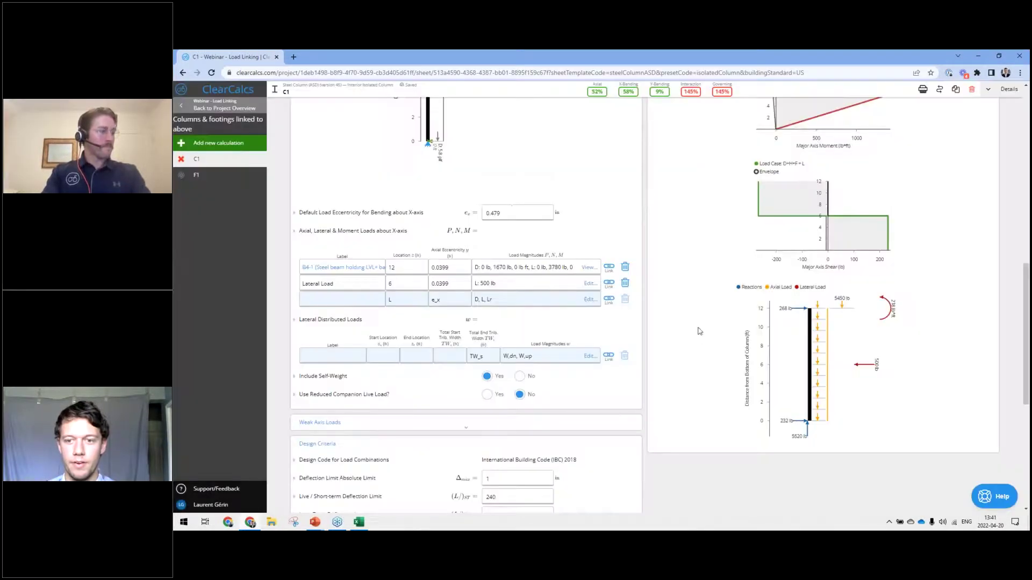
pyautogui.scroll(3, 636, 279)
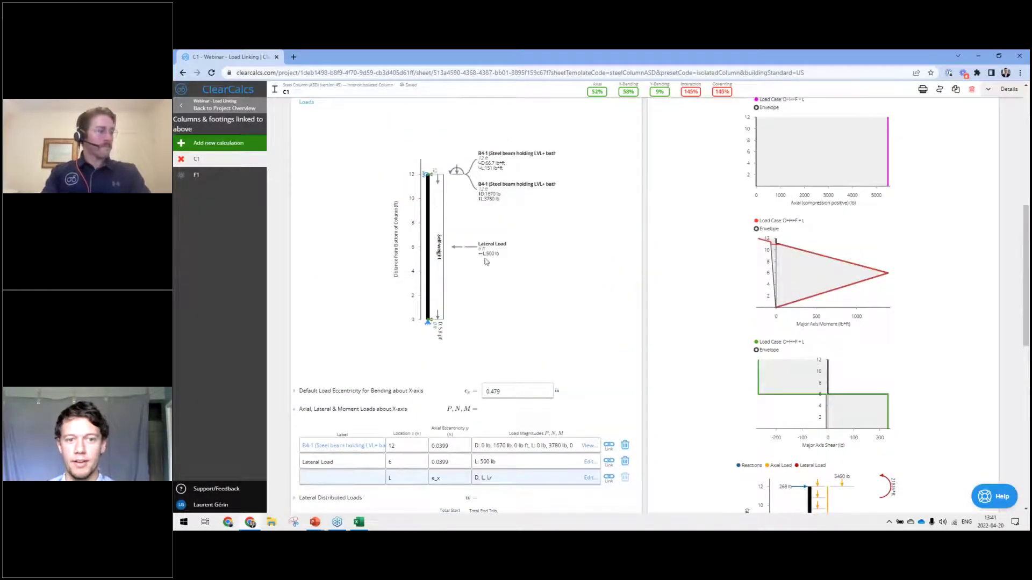
pyautogui.scroll(-5, 387, 463)
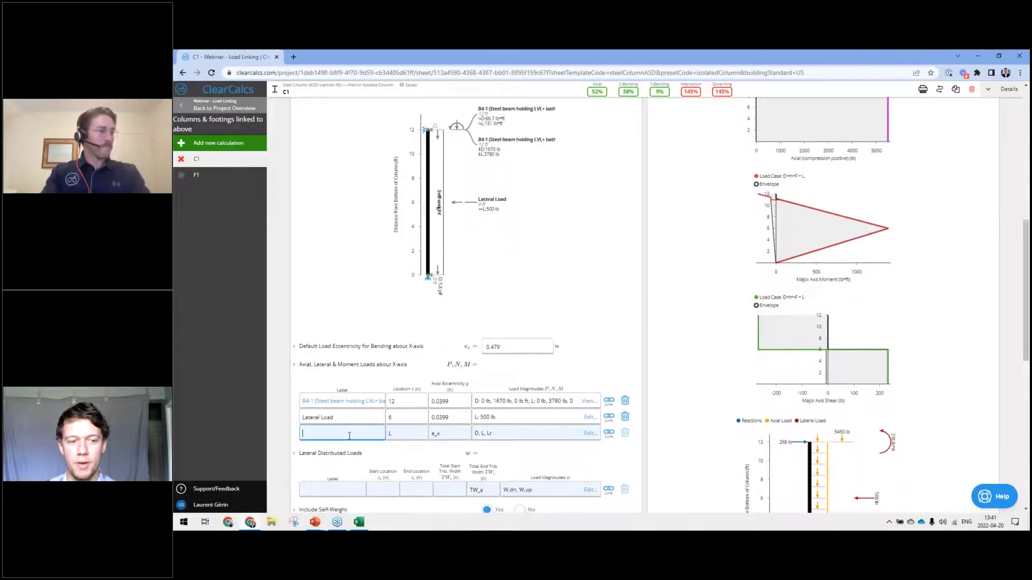
pyautogui.click(406, 344)
pyautogui.press('Tab')
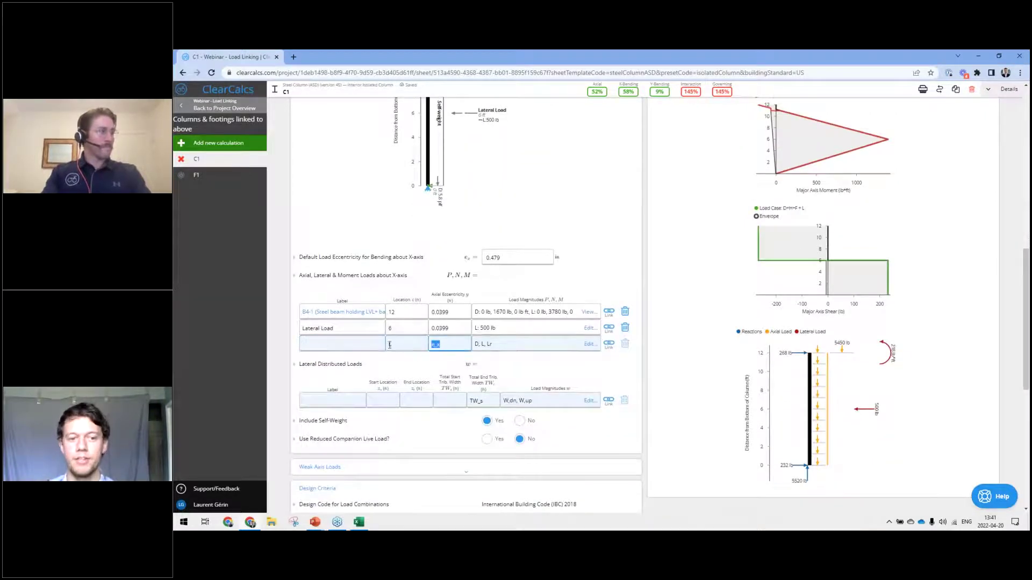
pyautogui.click(357, 345)
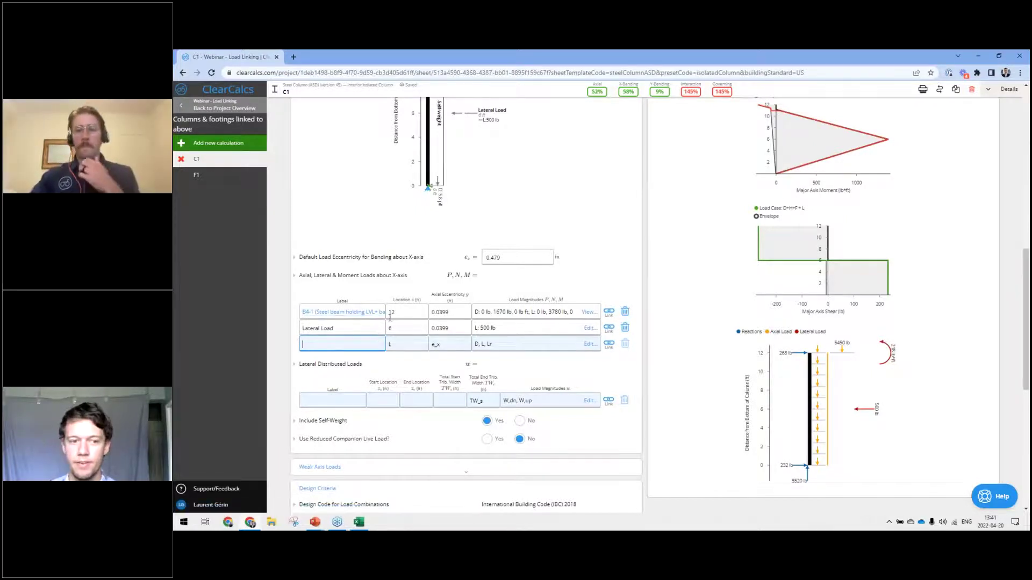
pyautogui.click(474, 235)
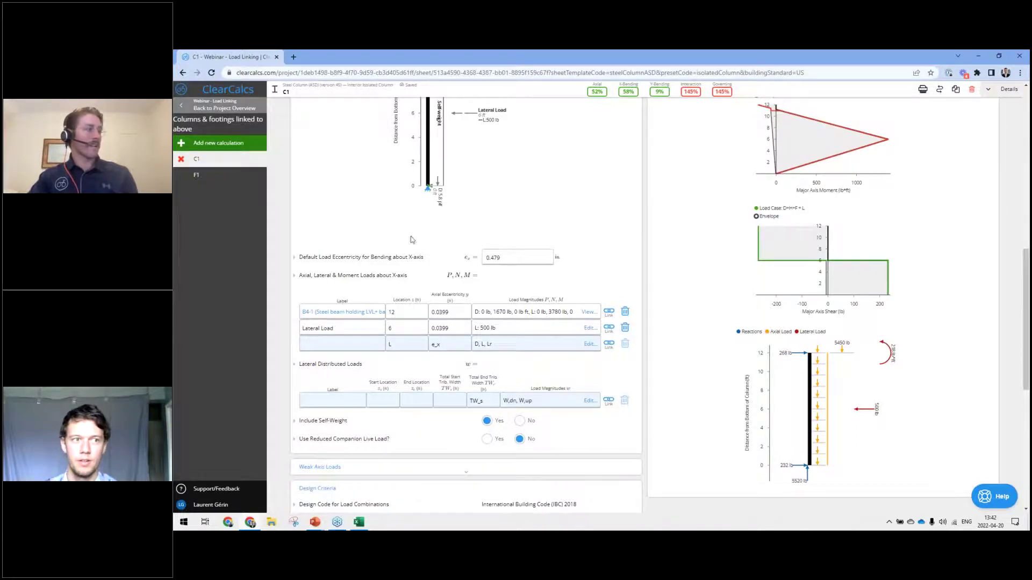
# Open beam B5 and make it a cantilever by setting the support at 0 to Fixed and deleting the pinned support at 25 ft.
pyautogui.click(214, 107)
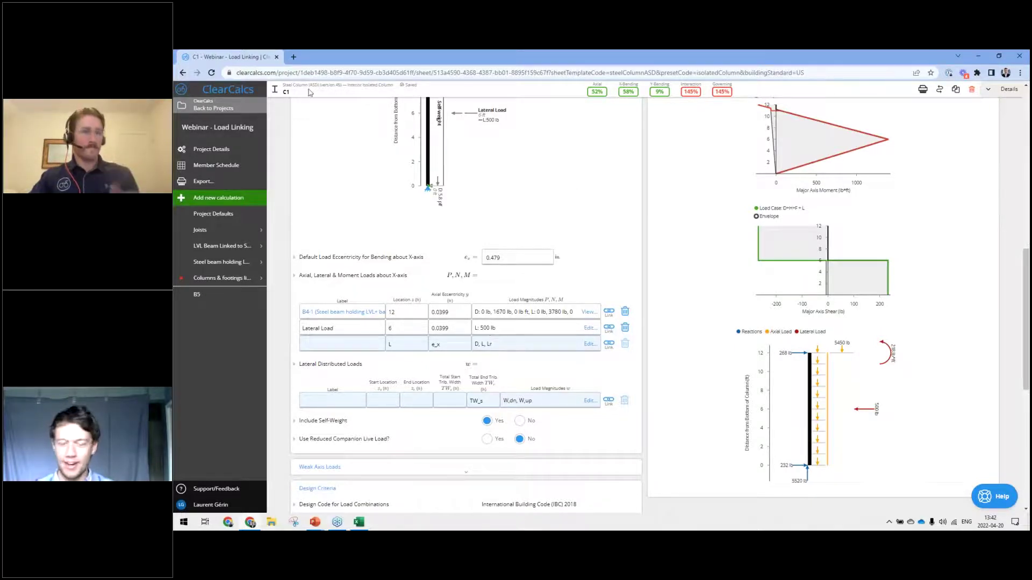
pyautogui.scroll(3, 361, 256)
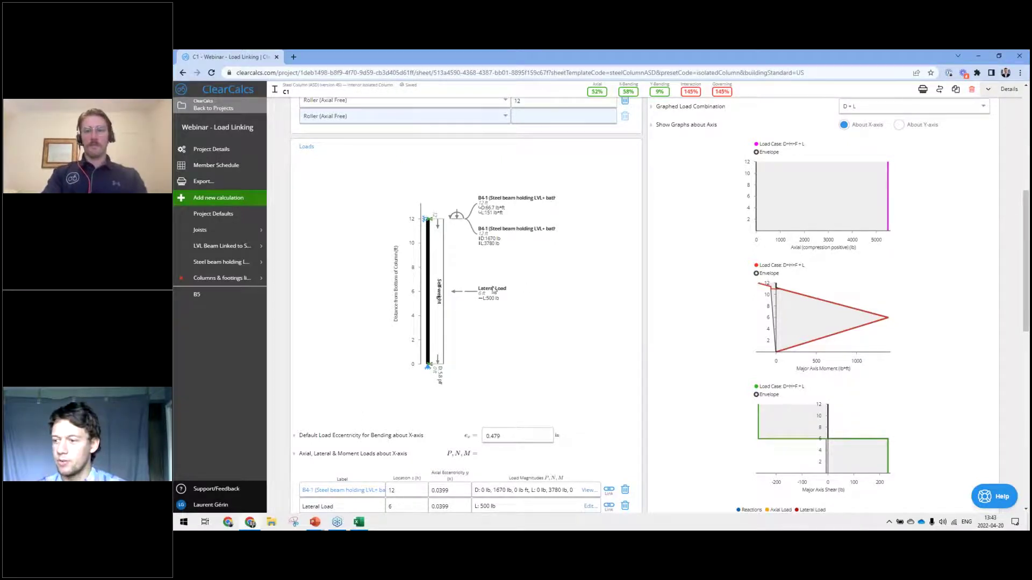
pyautogui.click(224, 295)
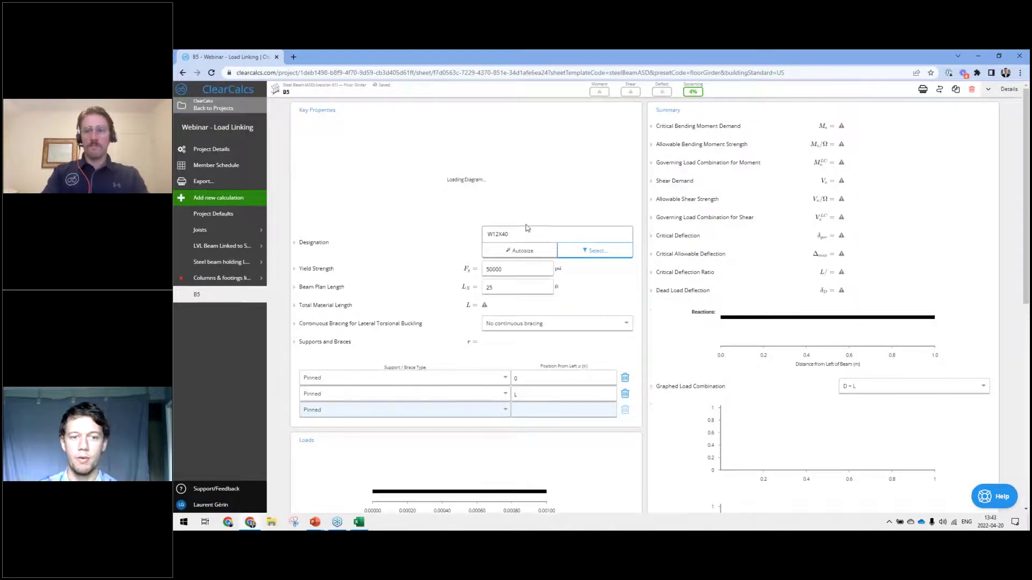
pyautogui.scroll(-2, 426, 299)
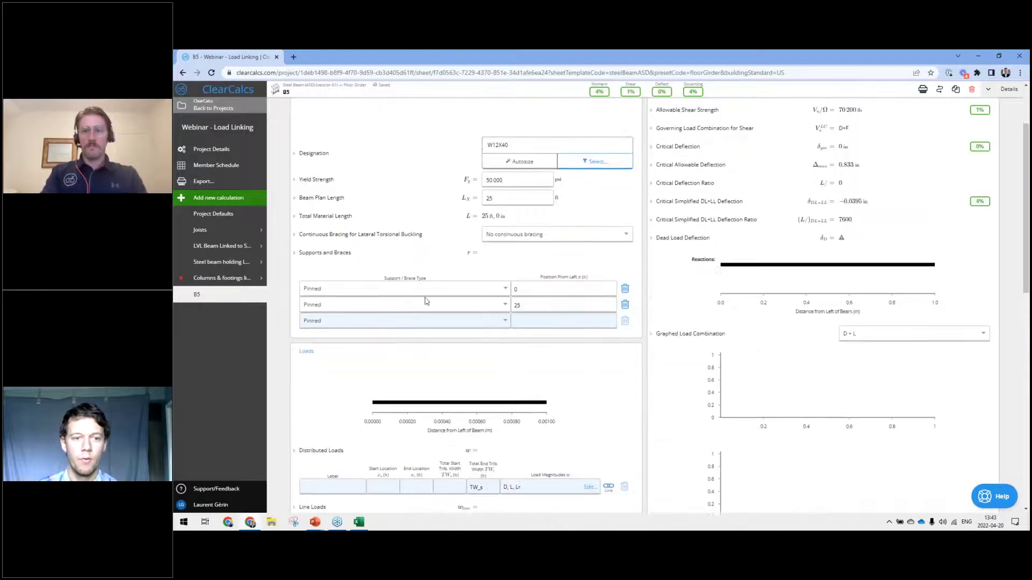
pyautogui.scroll(-3, 562, 256)
pyautogui.scroll(2, 451, 369)
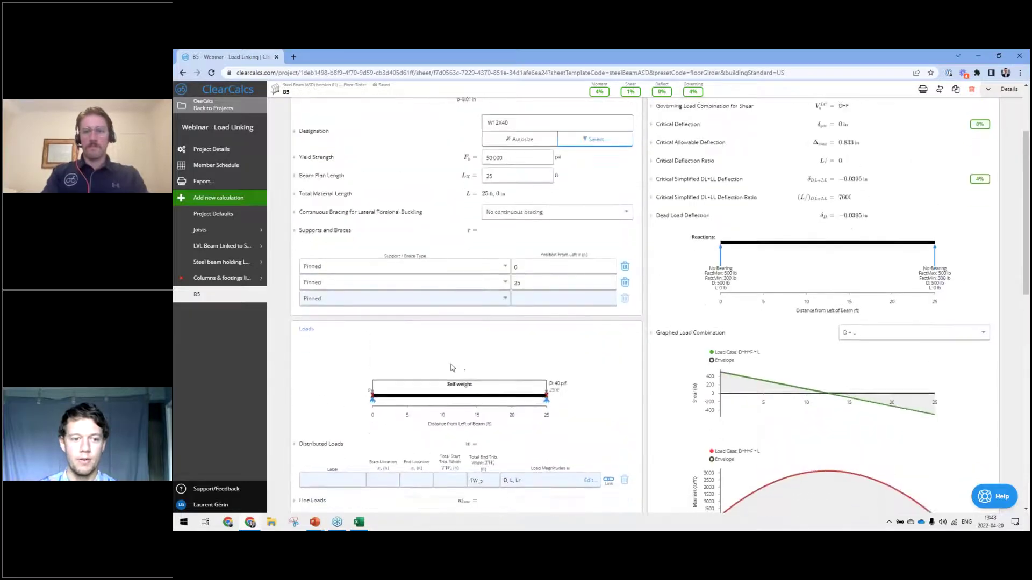
pyautogui.scroll(-1, 369, 334)
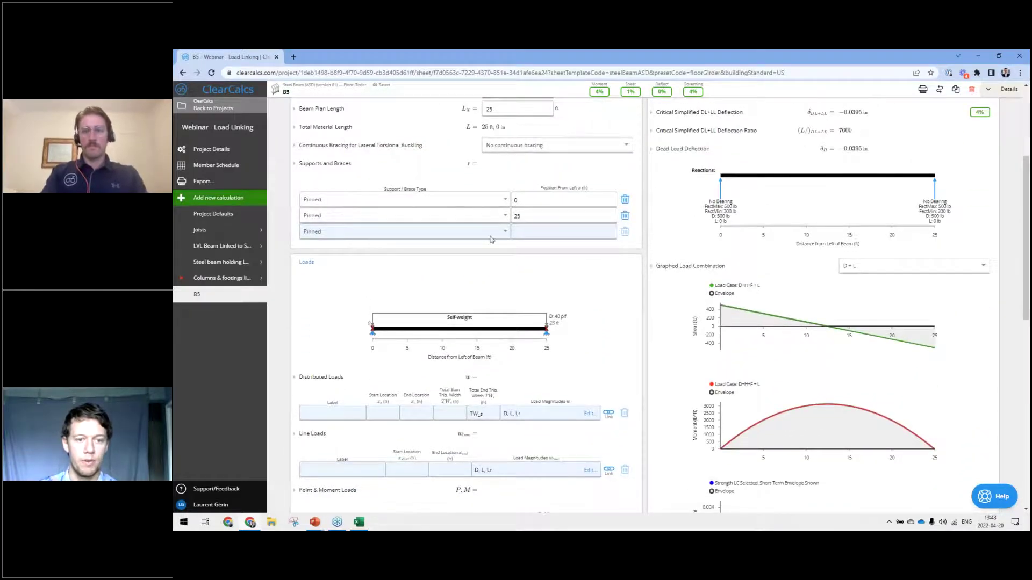
pyautogui.click(384, 198)
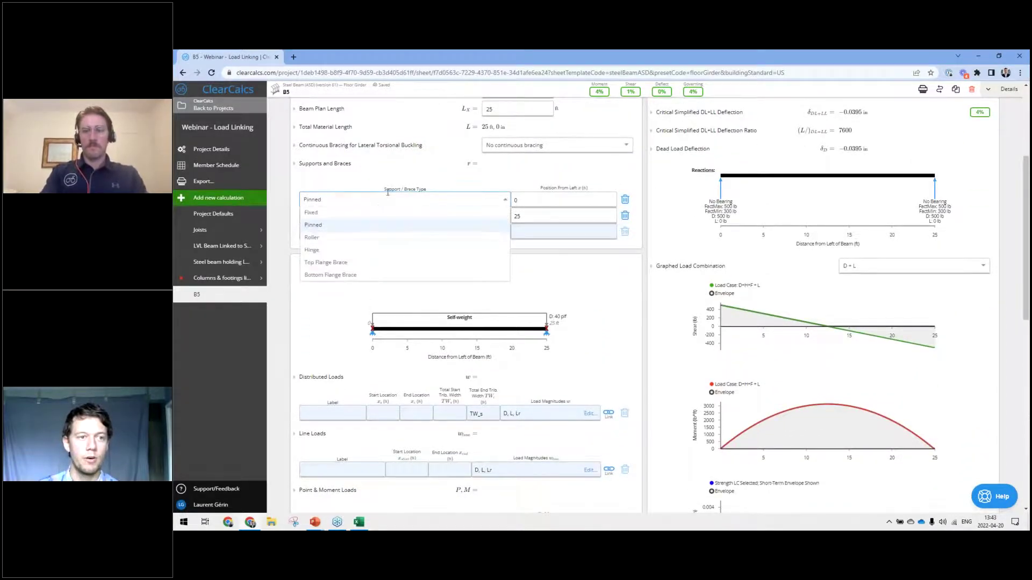
pyautogui.click(312, 213)
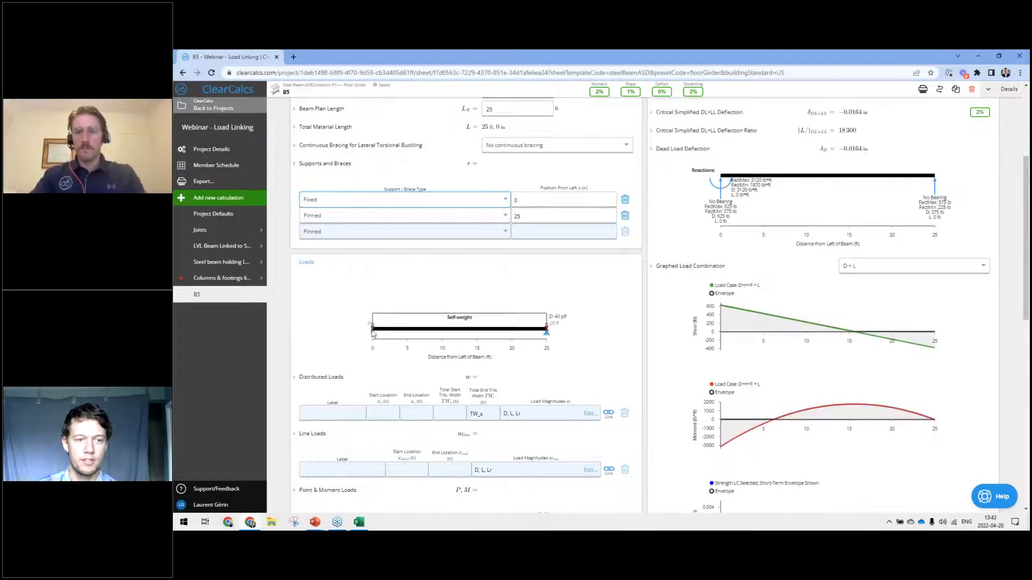
pyautogui.moveTo(707, 454)
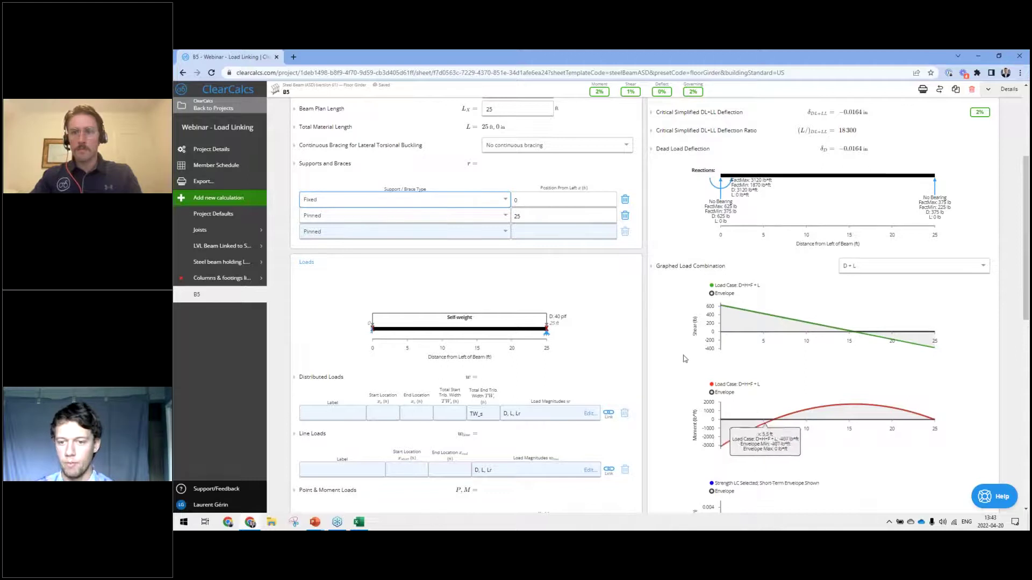
pyautogui.click(625, 216)
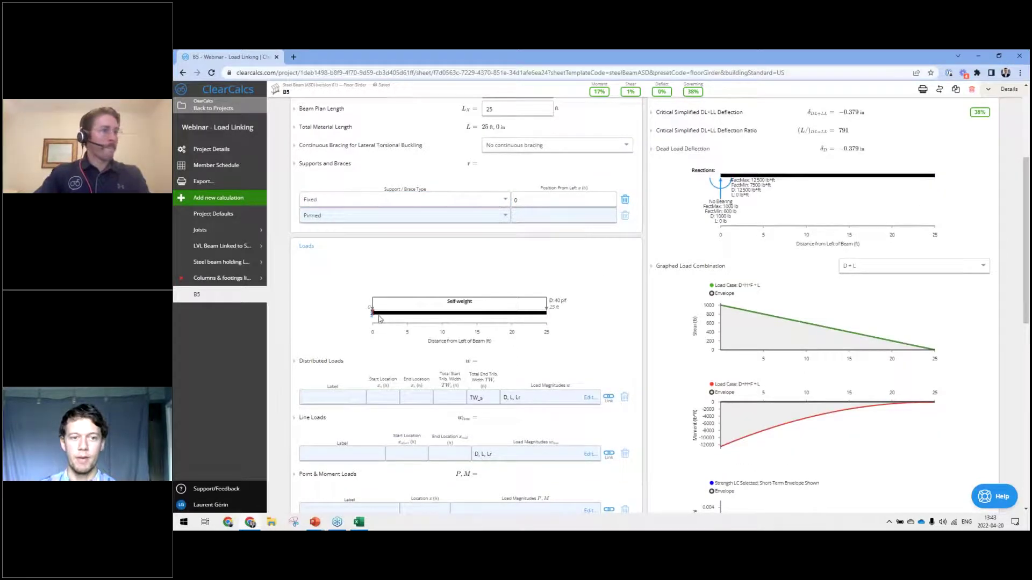
pyautogui.moveTo(730, 419)
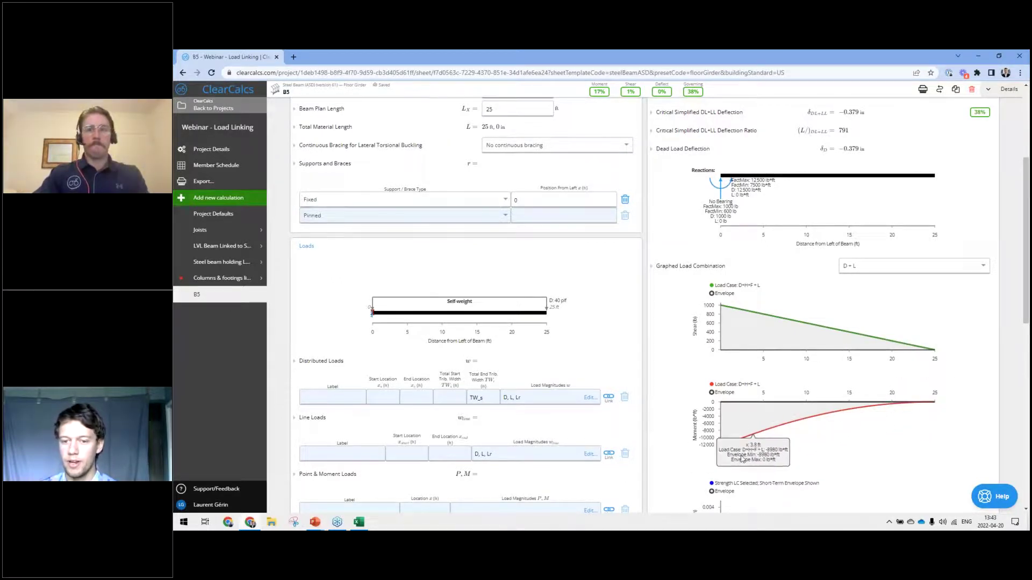
# Set beam B5's graphed load combination to 'D' Unfactored Load and examine the shear, moment and deflection diagrams.
pyautogui.scroll(-3, 677, 360)
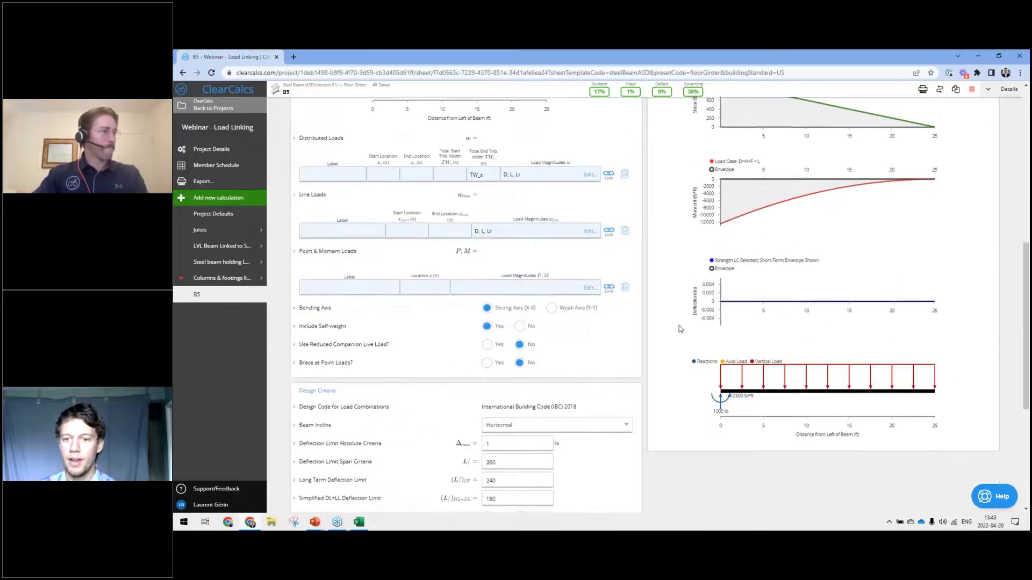
pyautogui.click(895, 180)
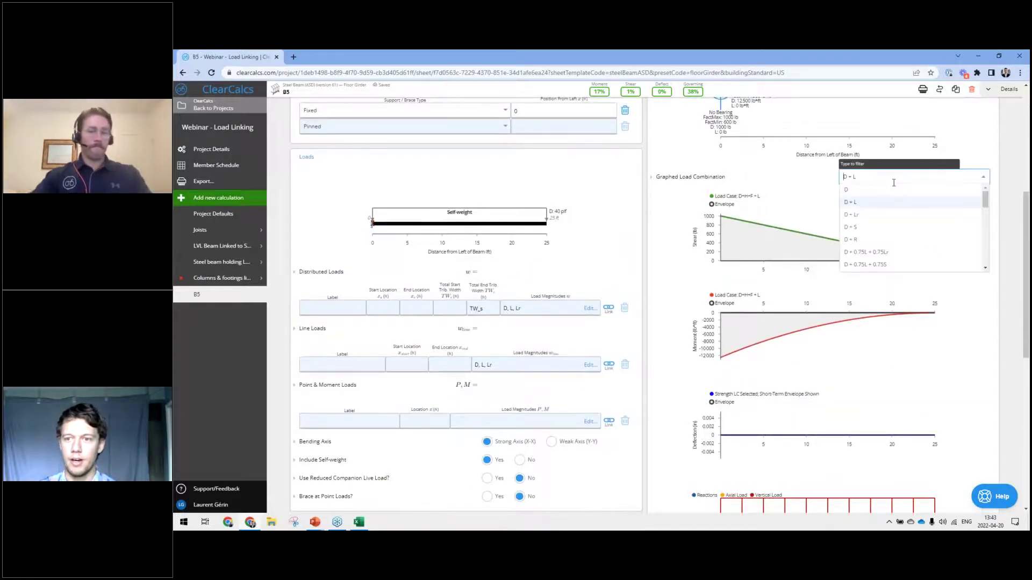
pyautogui.scroll(-5, 889, 218)
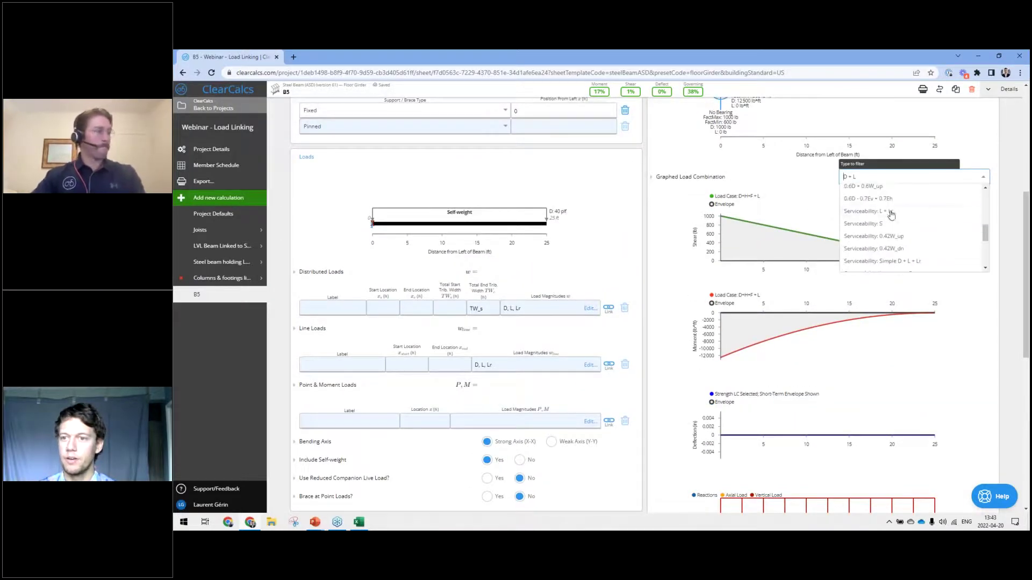
pyautogui.click(881, 230)
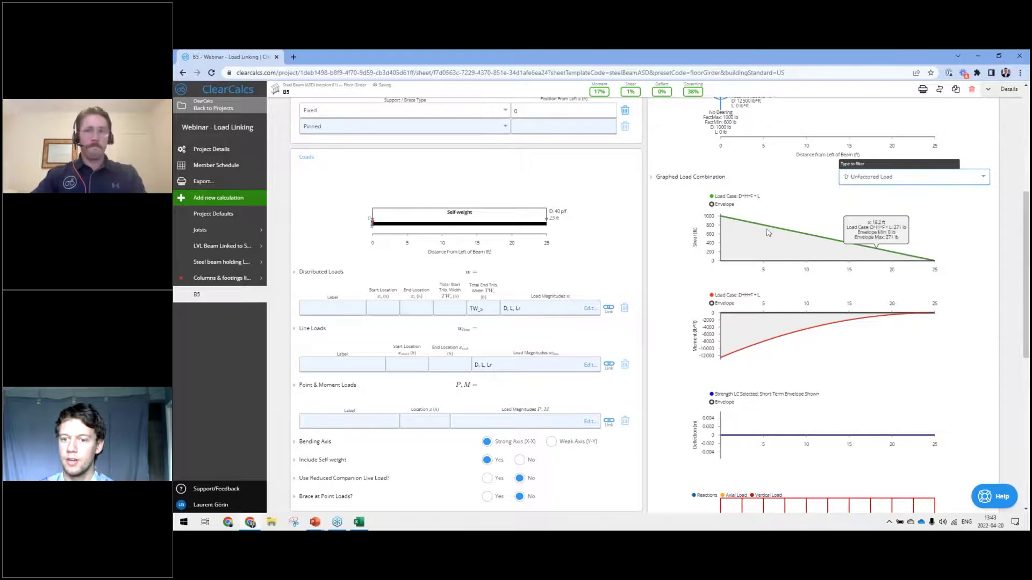
pyautogui.scroll(-2, 764, 269)
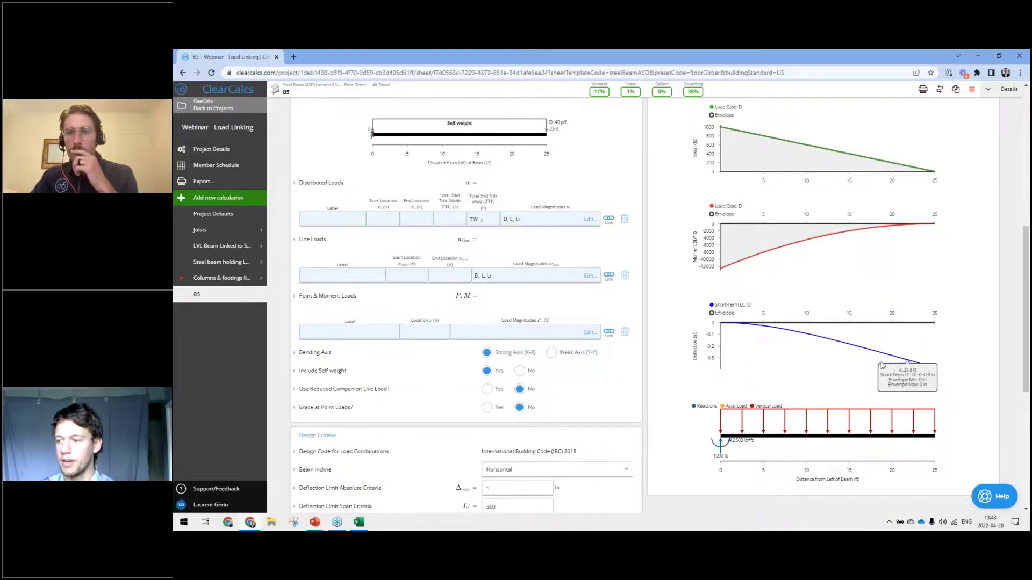
pyautogui.scroll(3, 624, 220)
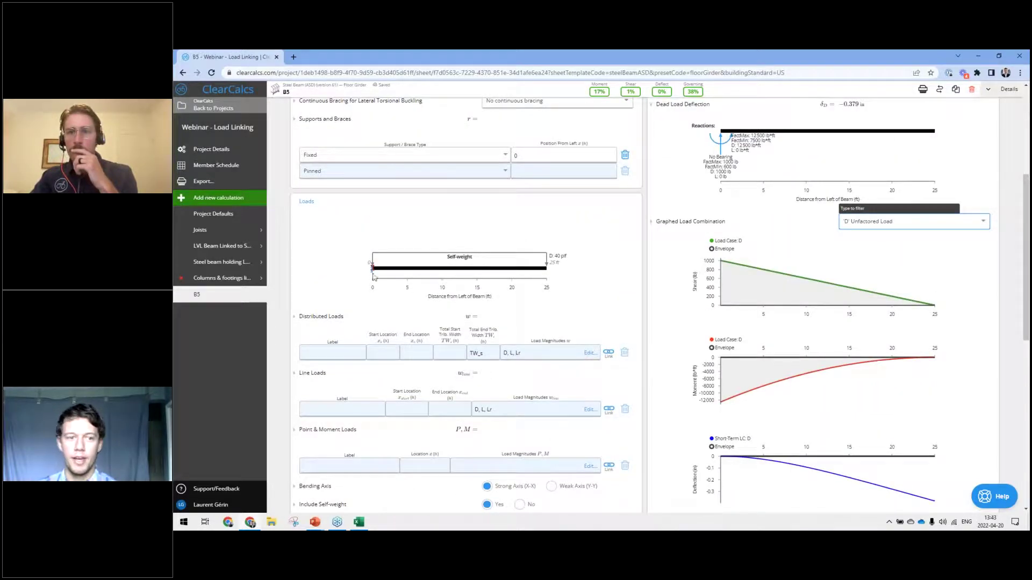
pyautogui.scroll(2, 521, 272)
pyautogui.scroll(-5, 727, 372)
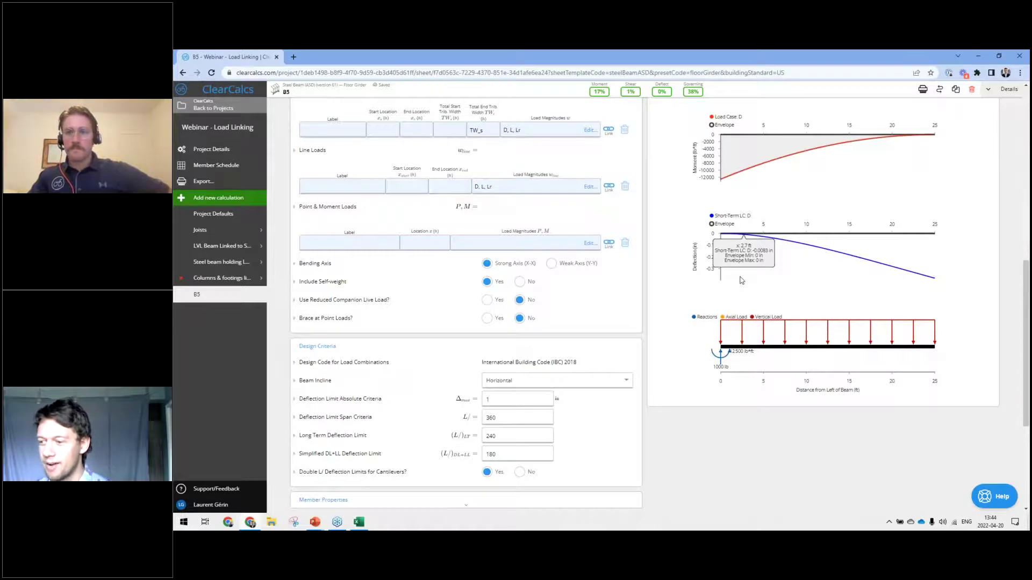
# Open column C1 and link beam B5's support 1 reaction as a new axial, lateral and moment load about the X-axis.
pyautogui.click(222, 278)
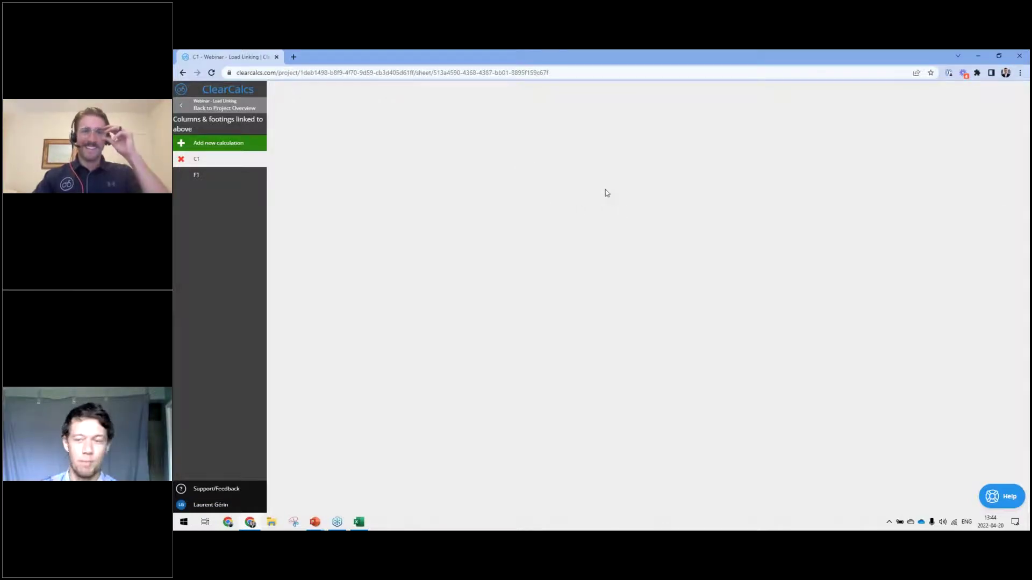
pyautogui.scroll(-1, 684, 188)
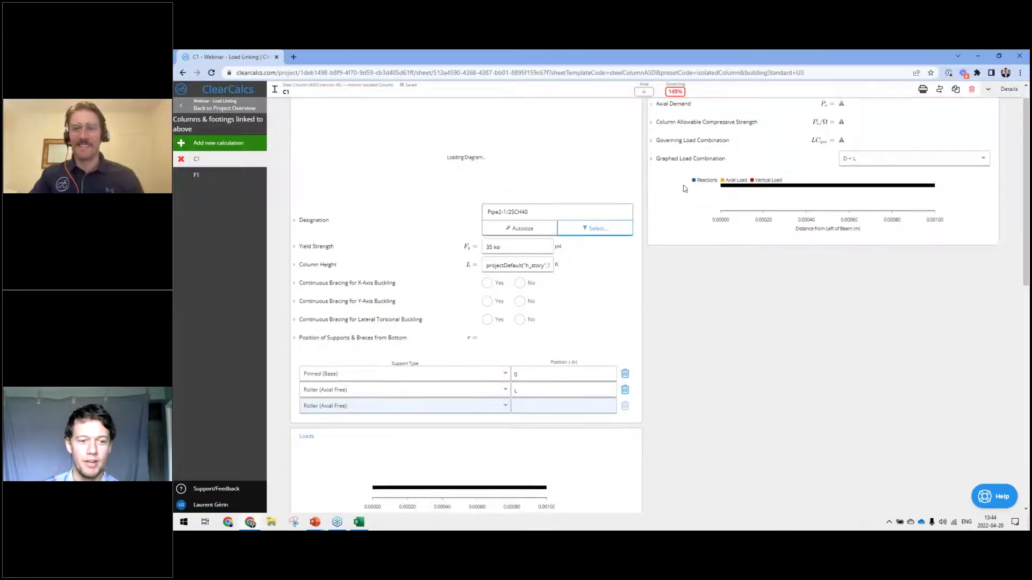
pyautogui.scroll(-3, 684, 188)
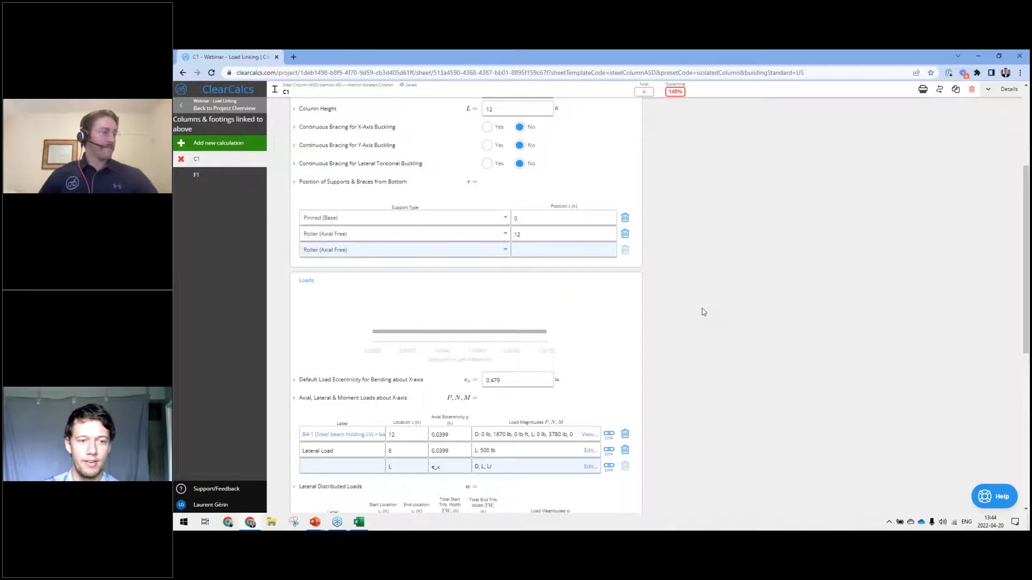
pyautogui.scroll(-2, 612, 376)
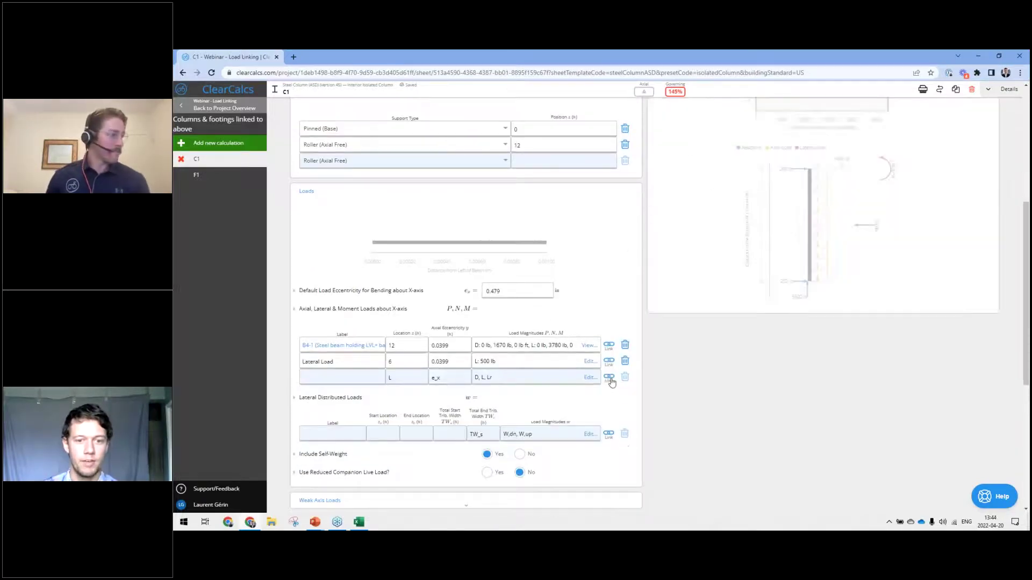
pyautogui.scroll(-5, 601, 407)
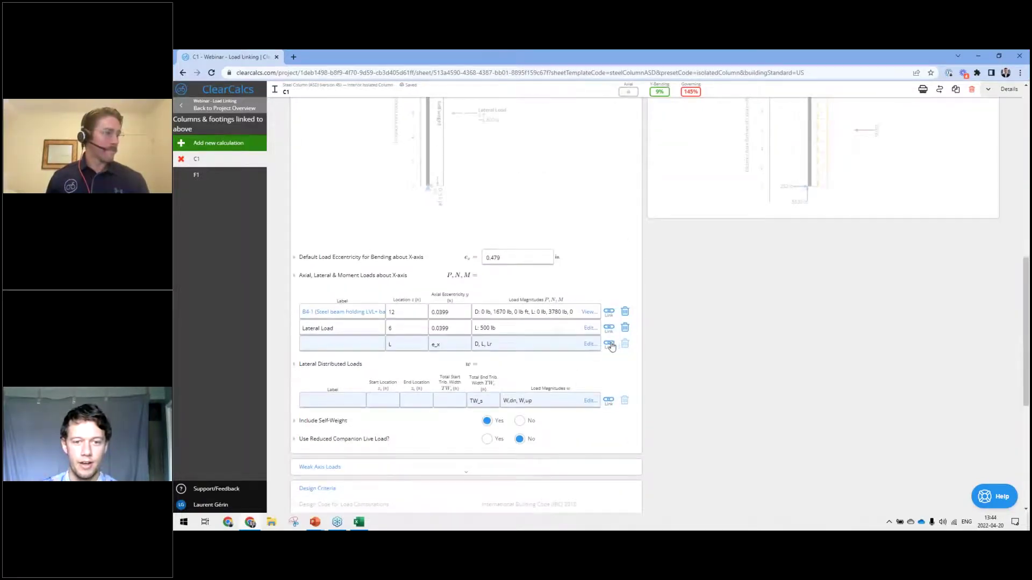
pyautogui.click(613, 346)
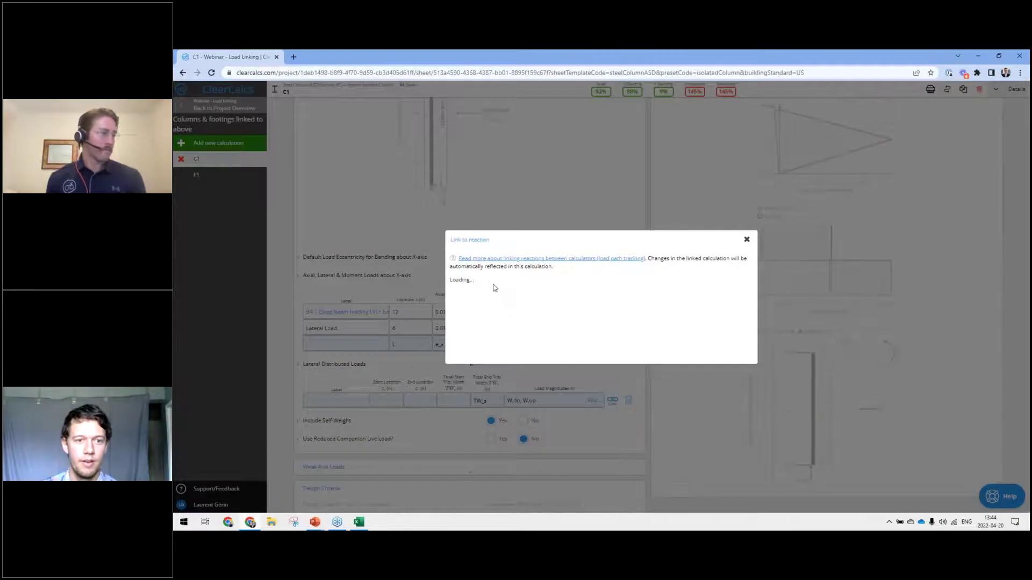
pyautogui.click(514, 285)
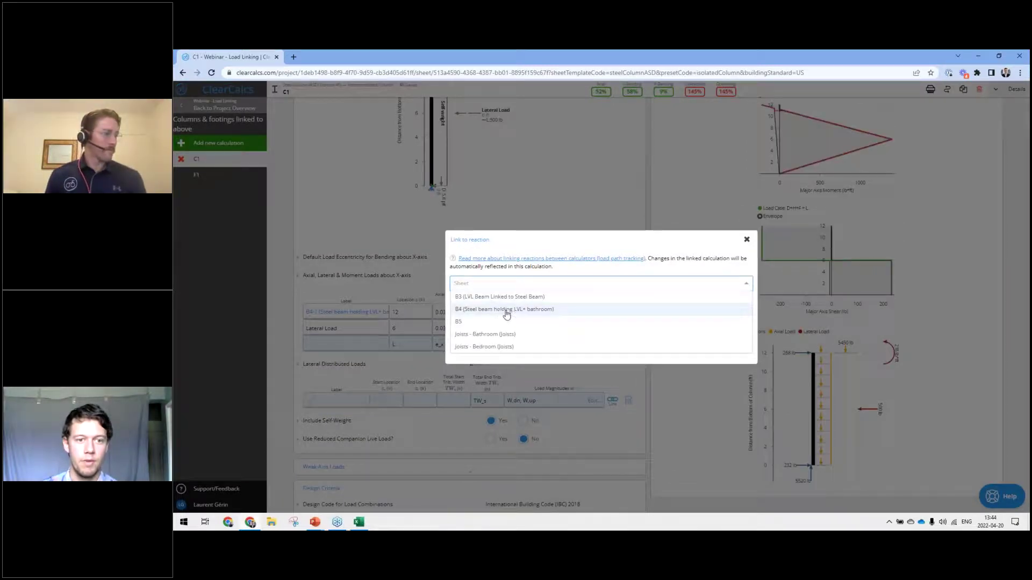
pyautogui.click(526, 321)
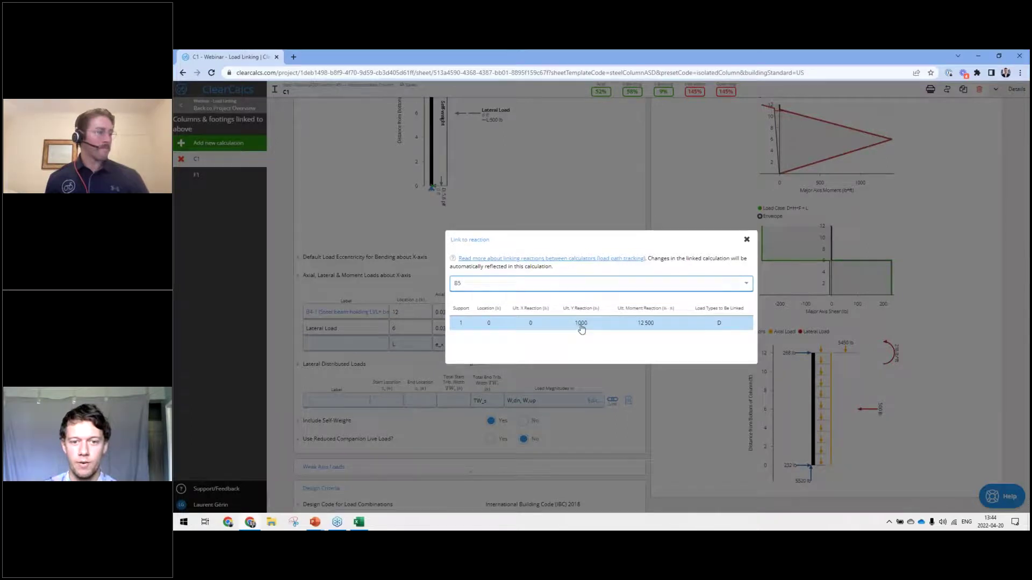
pyautogui.click(653, 324)
# Place the linked B5 reaction at location L/2 on column C1 and examine the load diagram, utilizations and summary.
pyautogui.click(410, 338)
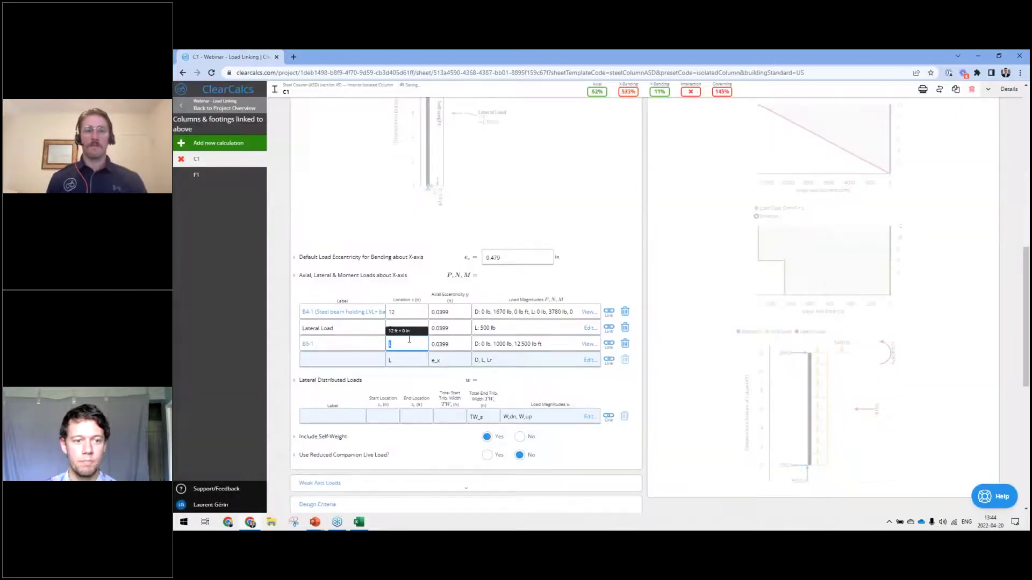
pyautogui.scroll(2, 559, 210)
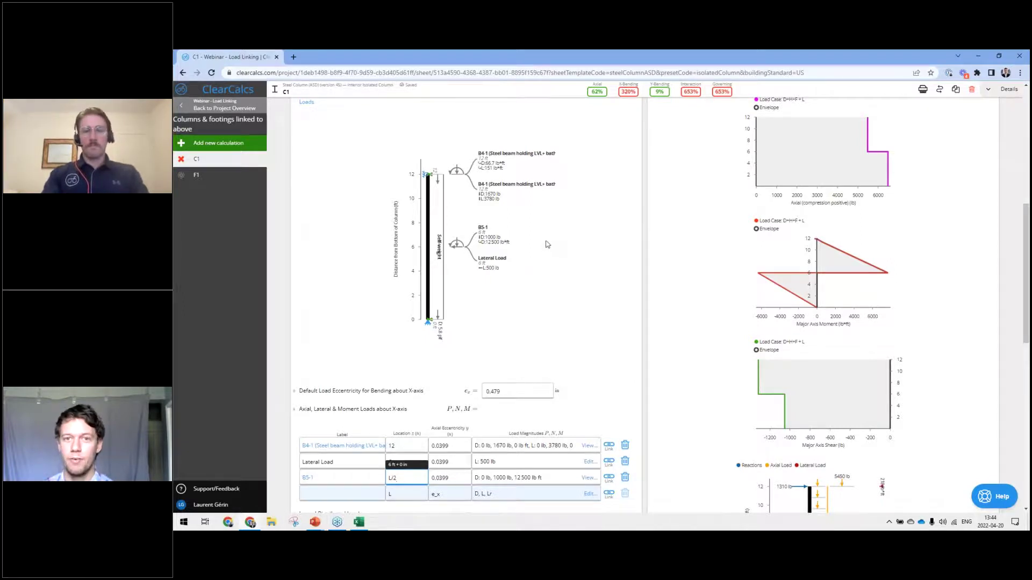
pyautogui.moveTo(590, 95); pyautogui.dragTo(650, 93)
pyautogui.click(647, 105)
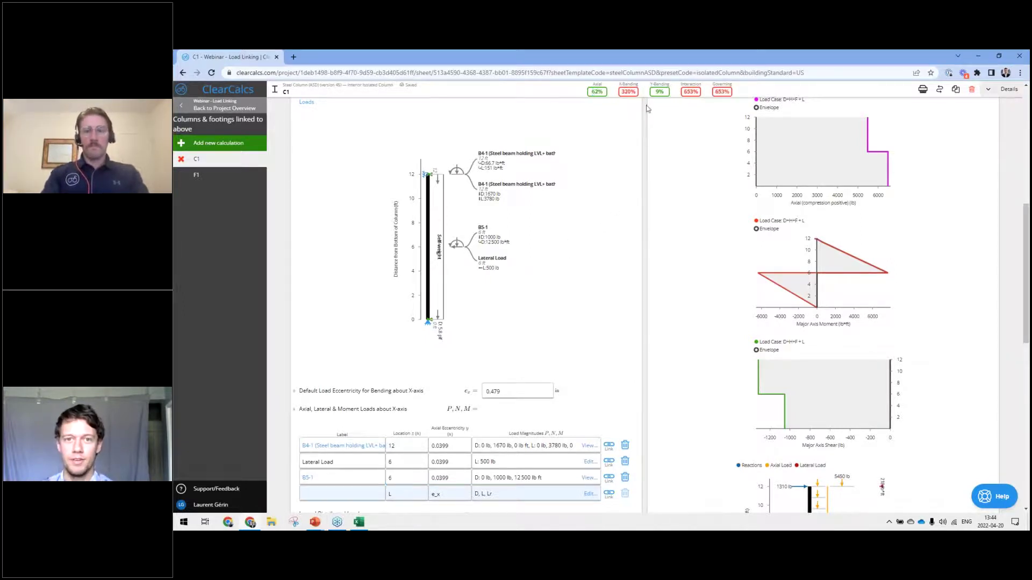
pyautogui.scroll(5, 615, 230)
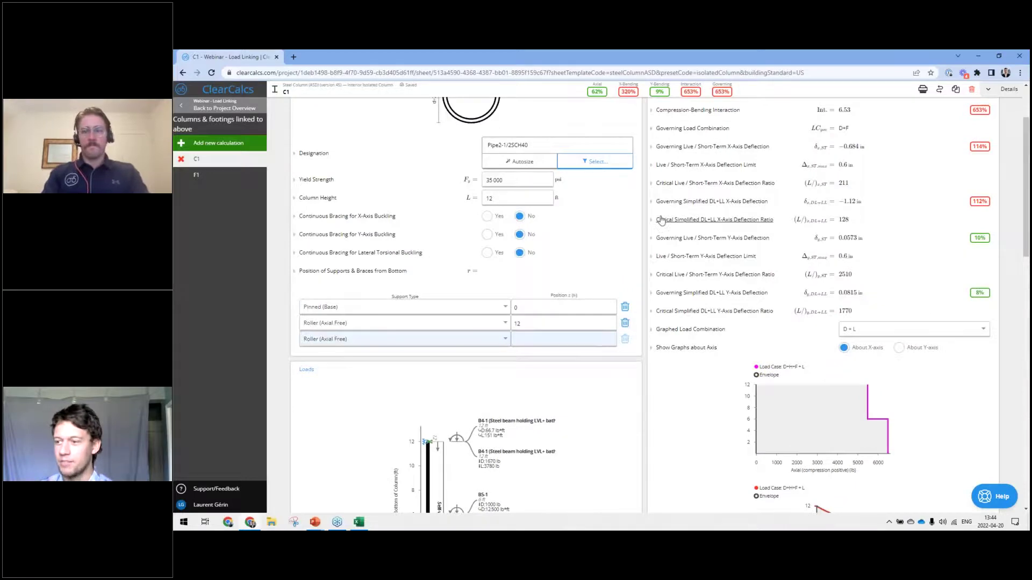
pyautogui.scroll(-2, 663, 215)
pyautogui.scroll(-2, 662, 214)
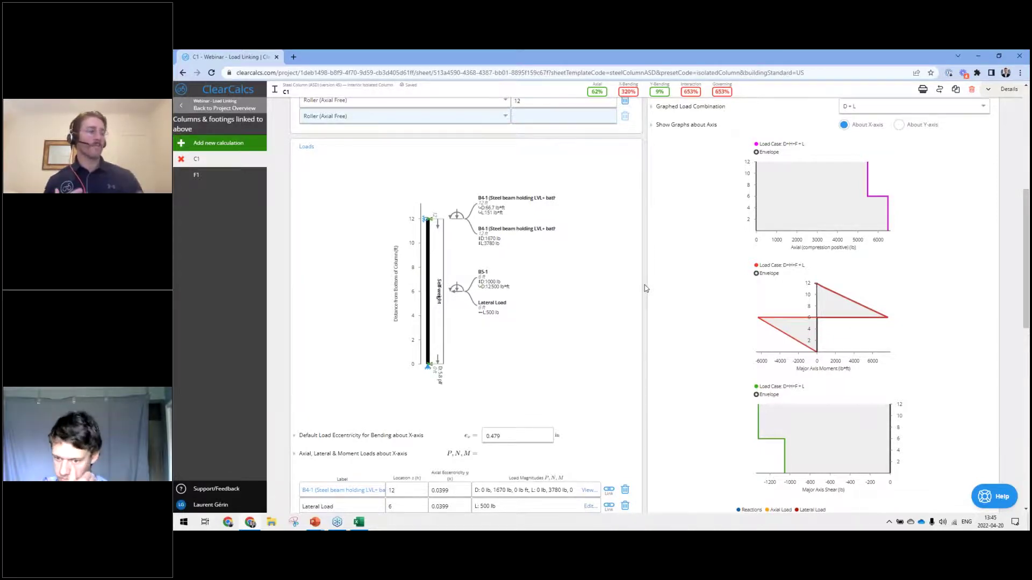
# Open the Project Defaults and examine the dead, live and alternative minimum live load values under Default Floor Loads.
pyautogui.click(215, 105)
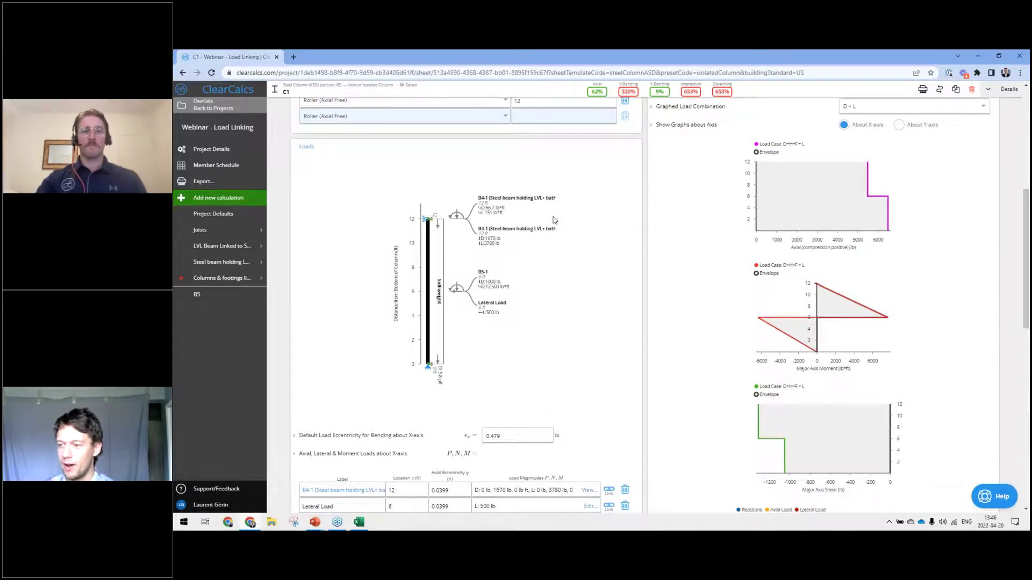
pyautogui.click(234, 230)
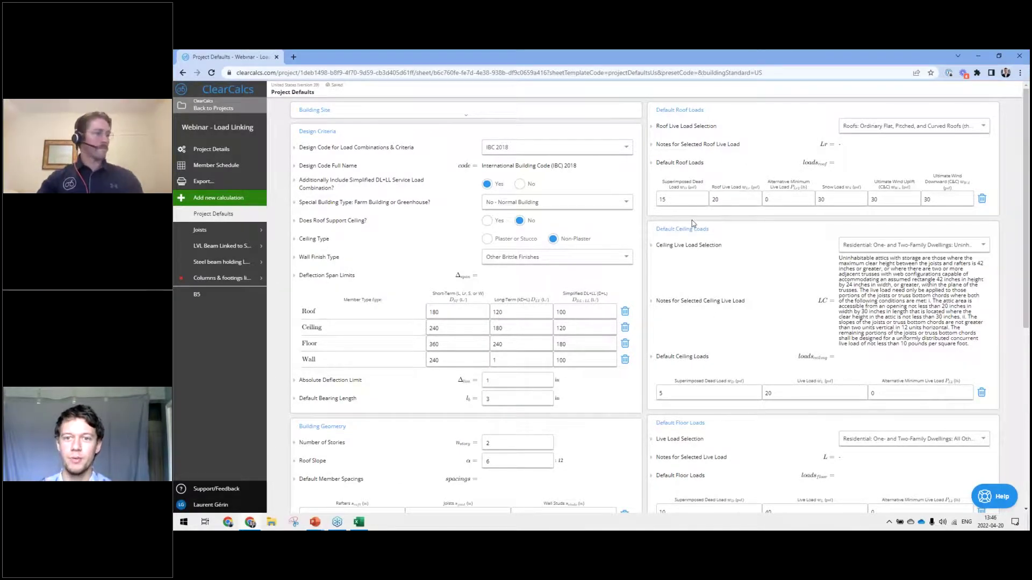
pyautogui.scroll(-4, 659, 200)
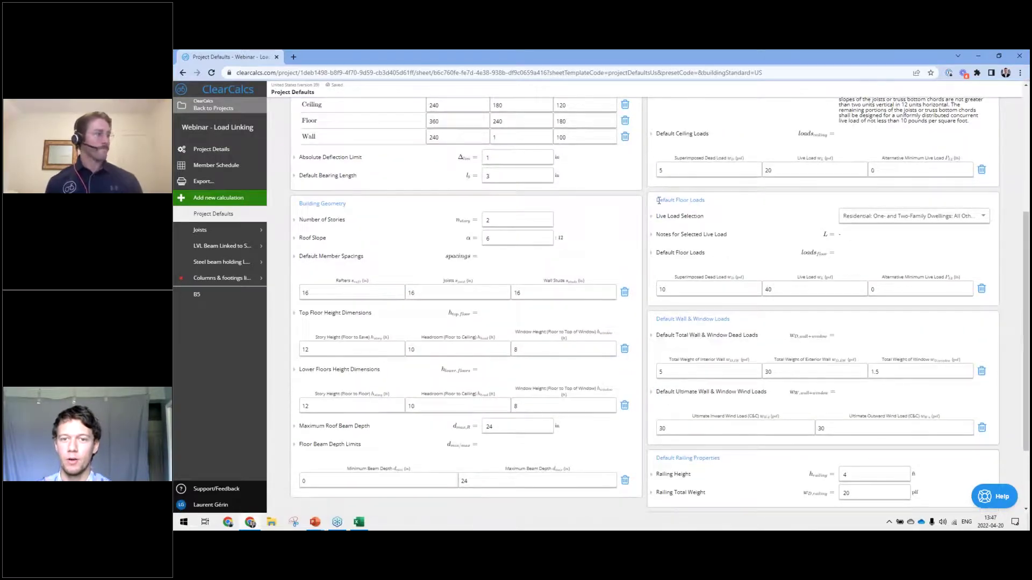
pyautogui.click(707, 294)
pyautogui.click(790, 291)
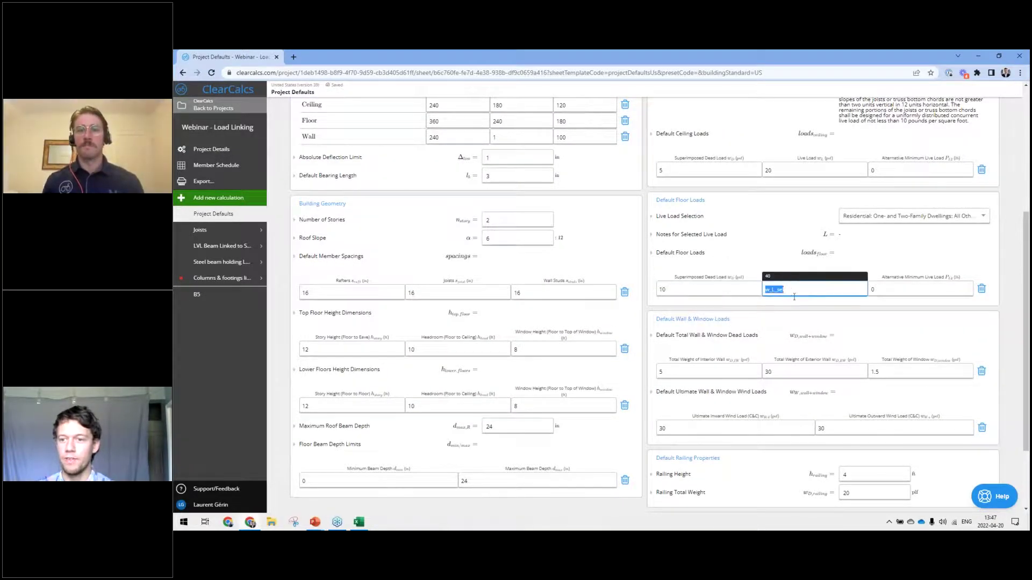
pyautogui.click(895, 284)
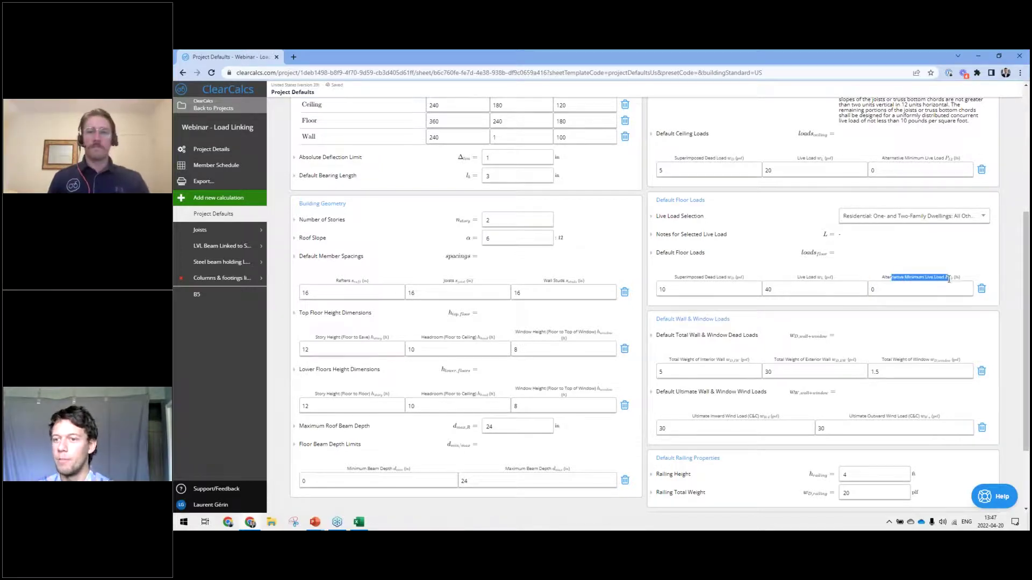
# Try "Schools: First-Floor Corridors" and "Residential: One- and Two-Family Dwellings: Habitable Attics & Sleeping Areas" as the default floor live load selection.
pyautogui.click(878, 218)
pyautogui.scroll(-3, 901, 277)
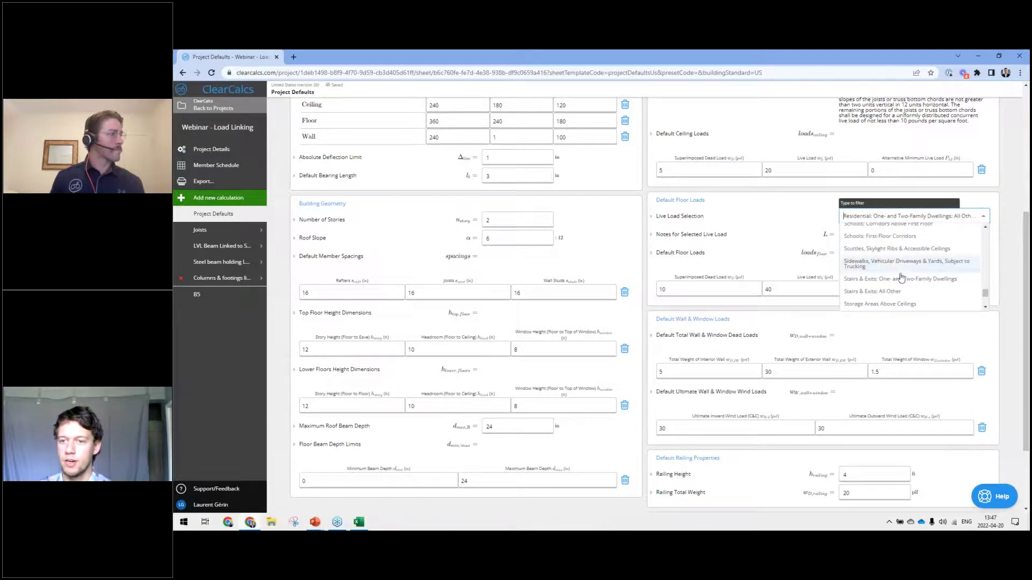
pyautogui.click(908, 236)
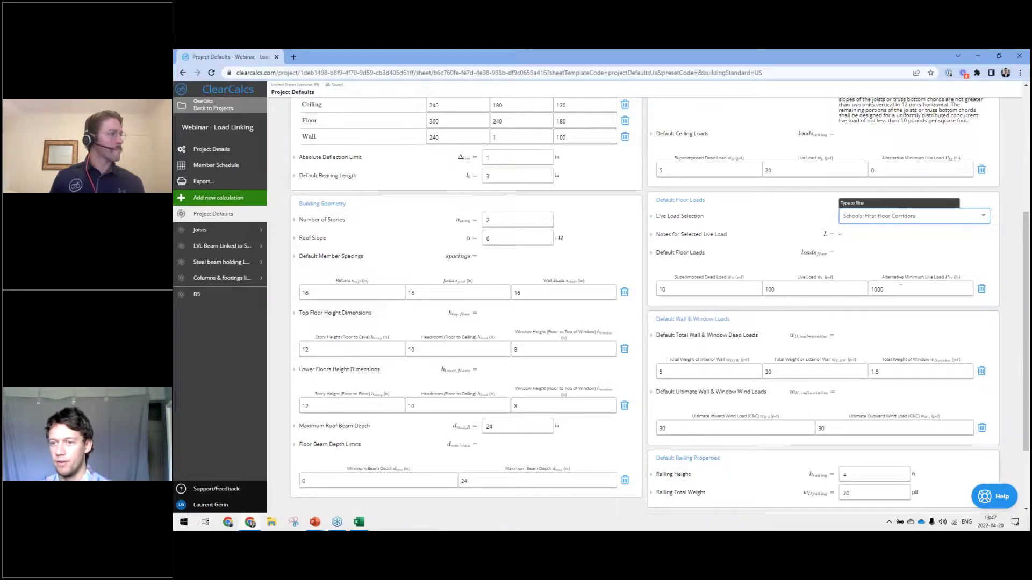
pyautogui.click(915, 216)
pyautogui.scroll(5, 897, 250)
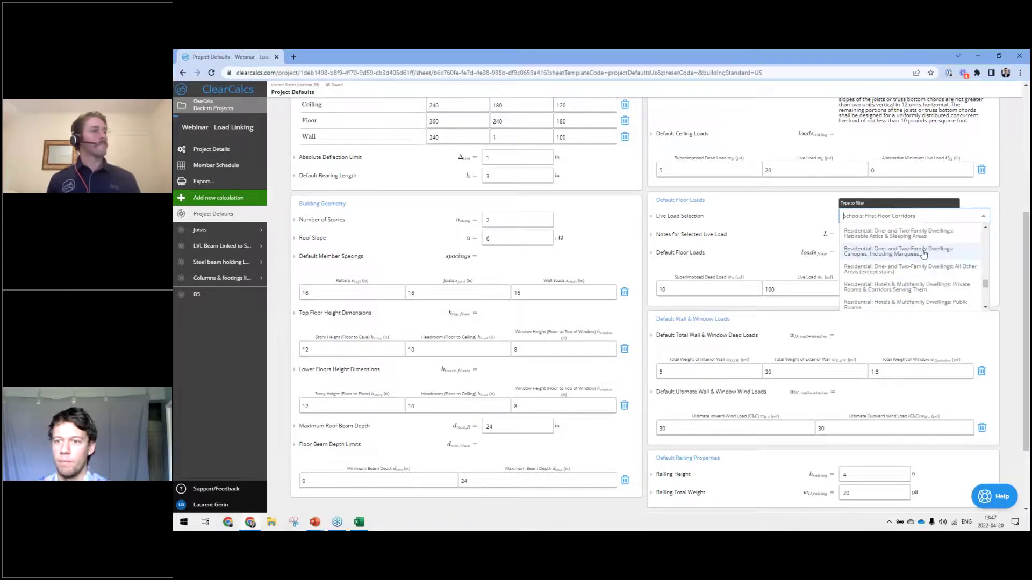
pyautogui.click(924, 237)
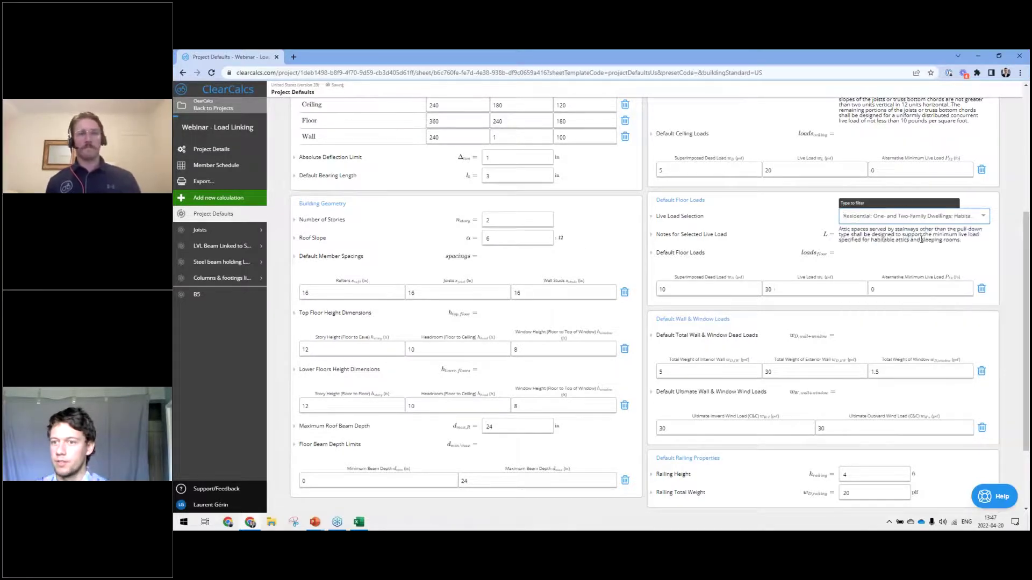
# Try "Residential: One- and Two-Family Dwellings: Uninhabitable Attics without Storage" as the default floor live load selection.
pyautogui.click(914, 216)
pyautogui.scroll(4, 921, 255)
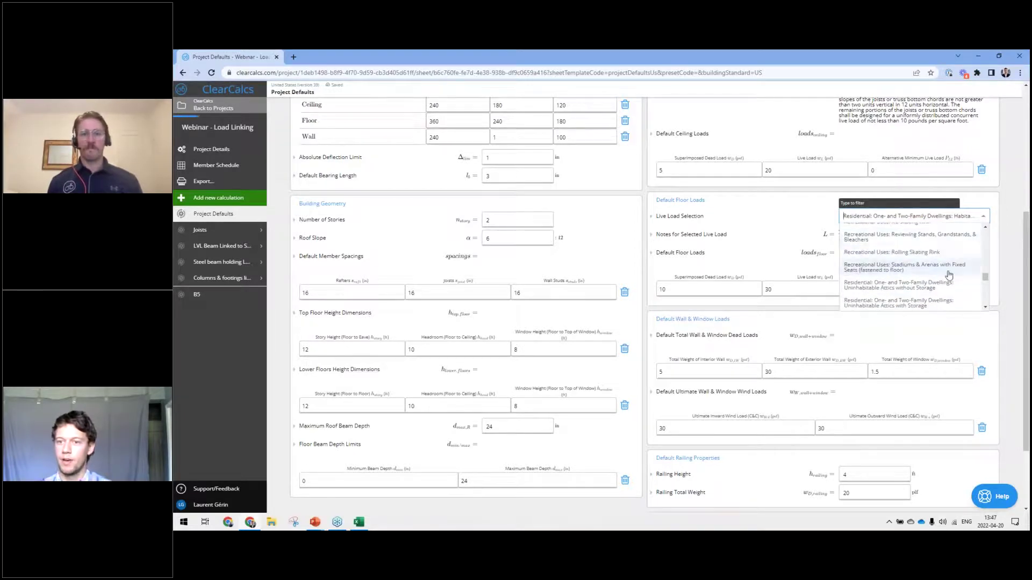
pyautogui.scroll(-2, 941, 269)
pyautogui.click(944, 245)
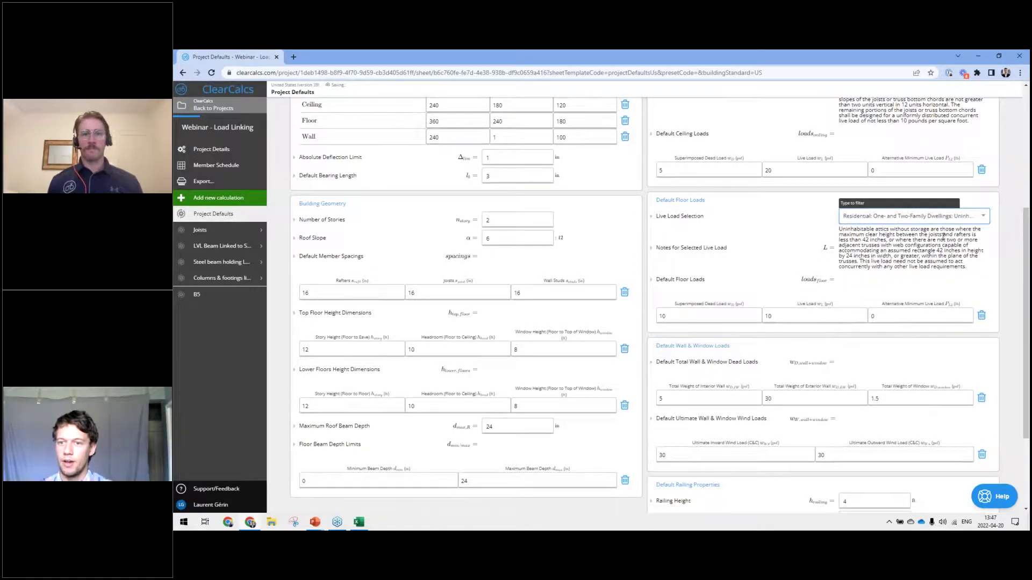
# Restore the floor live load selection to "Residential: One- and Two-Family Dwellings: All Other Areas (except stairs)" and inspect the live load's formula.
pyautogui.click(943, 217)
pyautogui.scroll(-2, 934, 288)
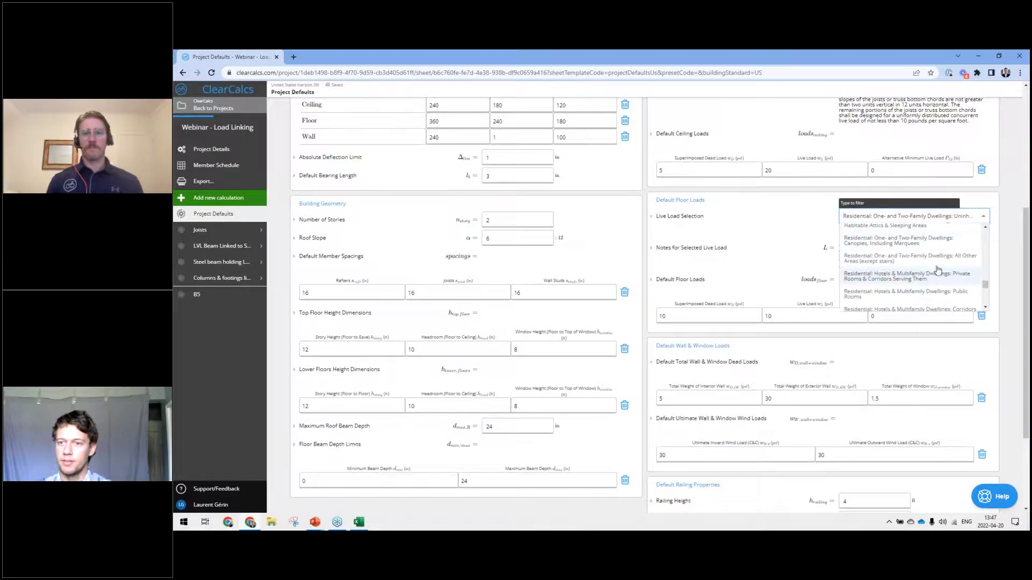
pyautogui.click(939, 260)
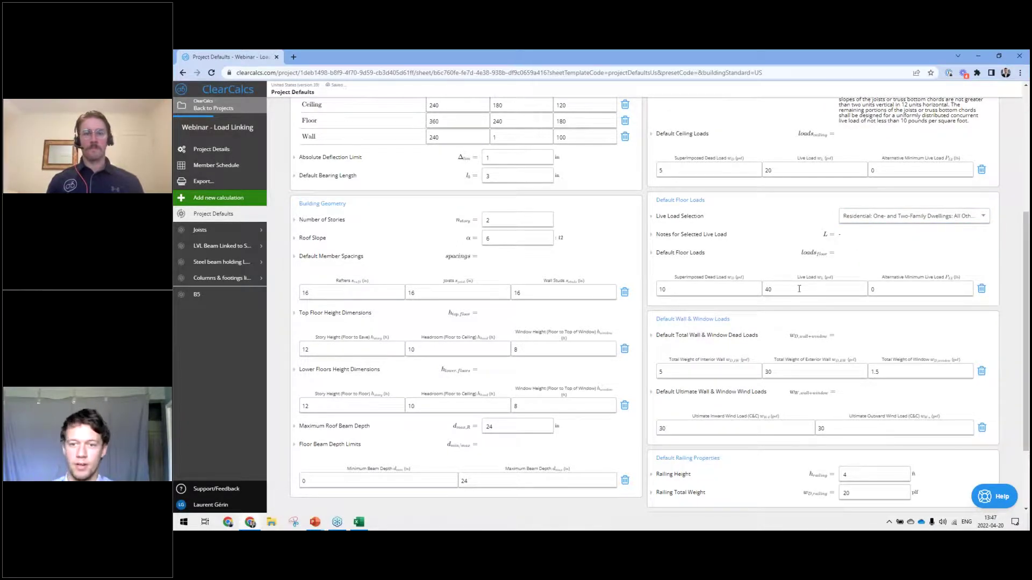
pyautogui.click(833, 288)
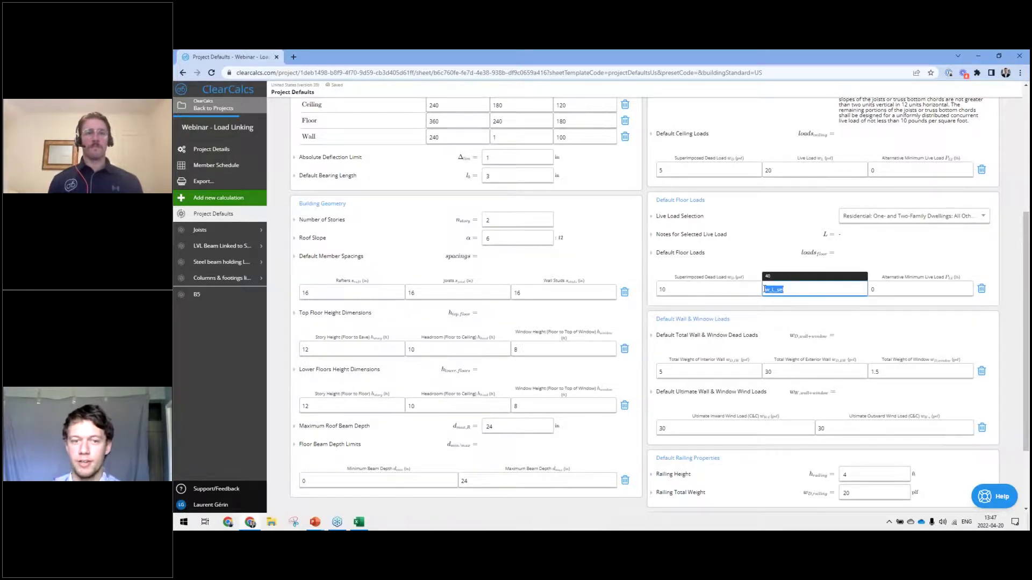
# Open the "Joists - Bedroom" calculation and bring up the load magnitudes of its distributed Floor Load.
pyautogui.click(228, 240)
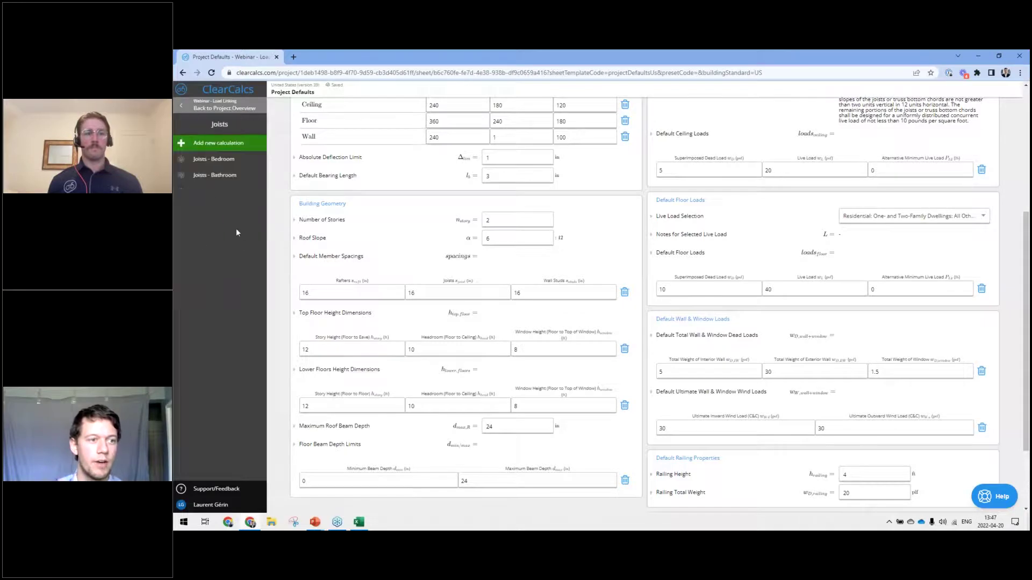
pyautogui.click(230, 164)
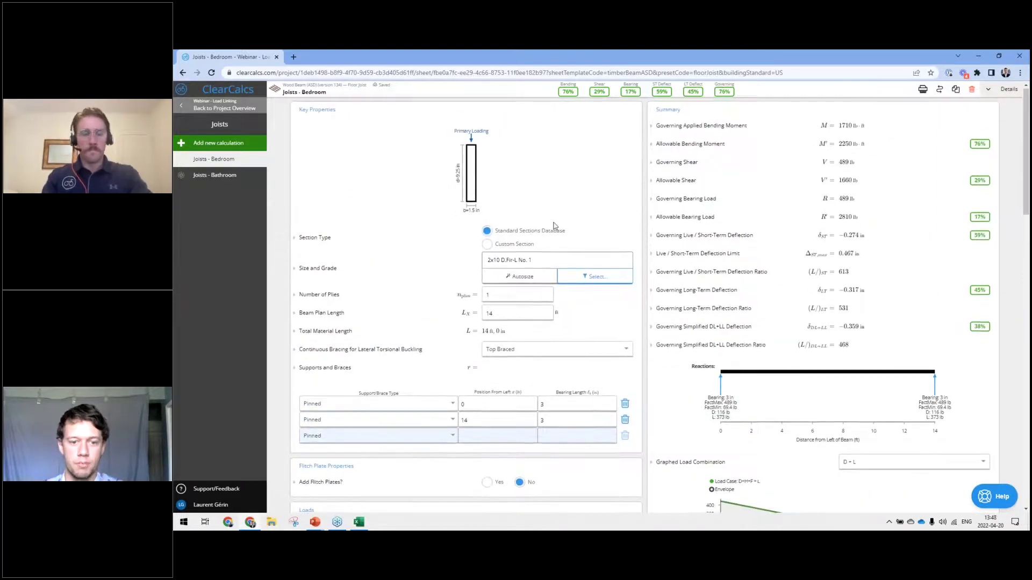
pyautogui.scroll(-6, 503, 295)
pyautogui.click(540, 346)
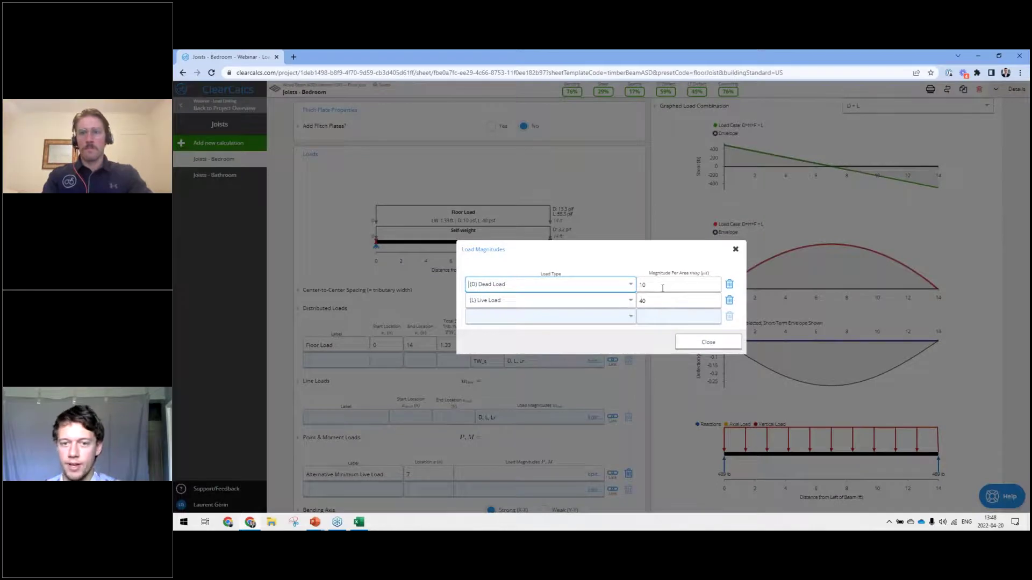
# Shorten the Floor Load's dead load formula to projectDefault("w_DF") by removing its fallback value, and inspect the live load formula.
pyautogui.click(640, 285)
pyautogui.moveTo(640, 285); pyautogui.dragTo(696, 285)
pyautogui.click(696, 285)
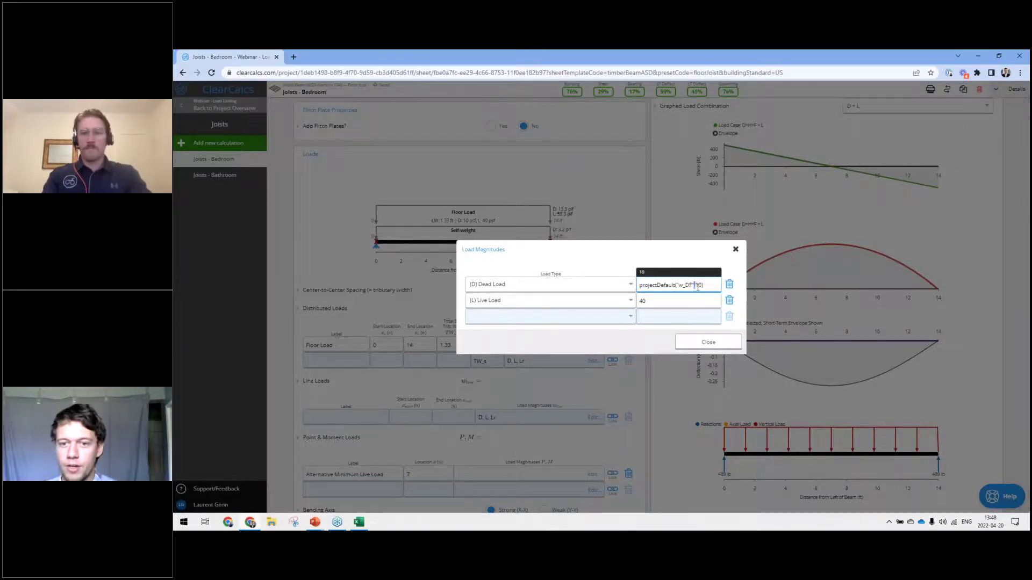
pyautogui.doubleClick(700, 286)
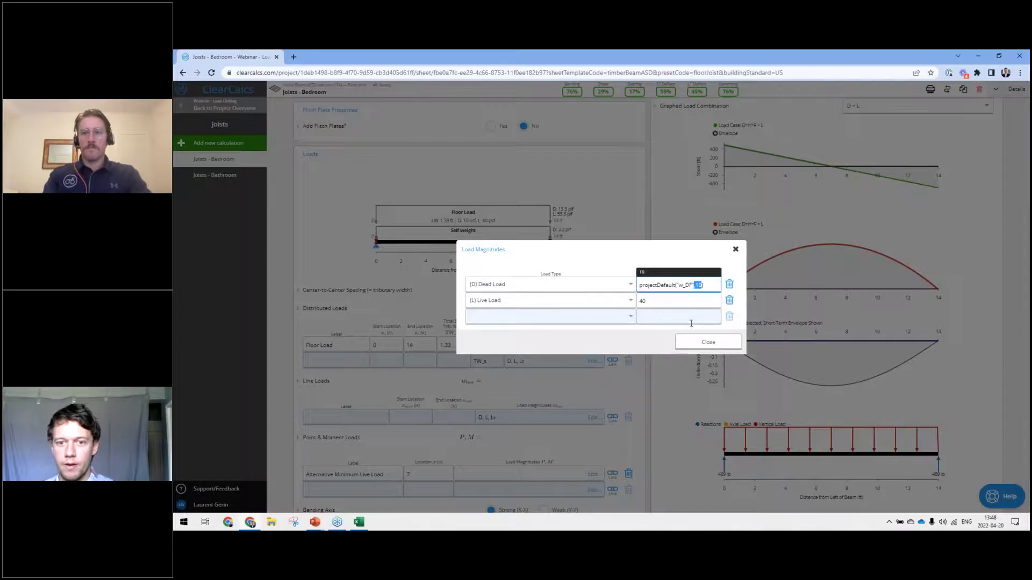
pyautogui.press('BackSpace')
pyautogui.click(687, 300)
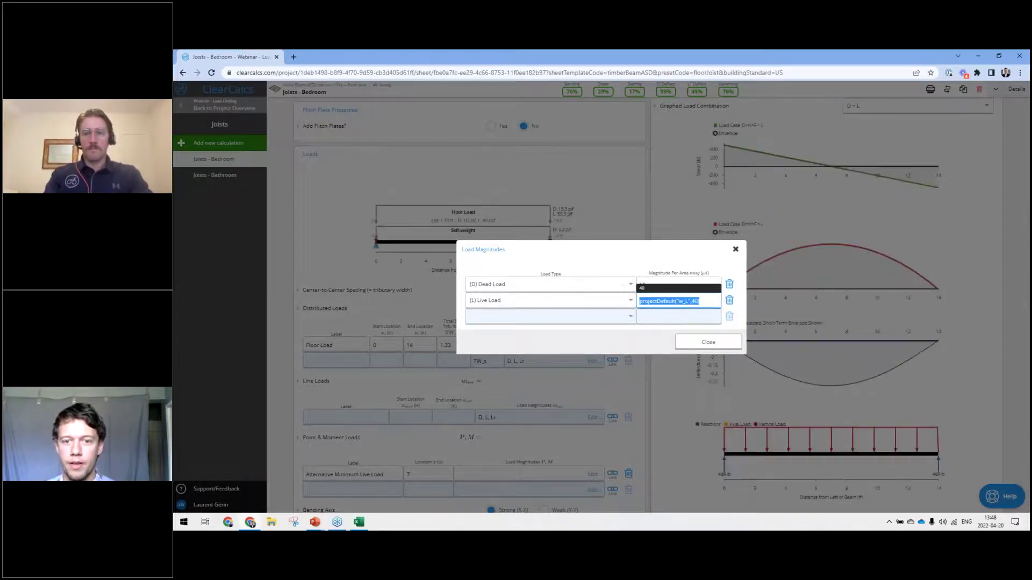
pyautogui.click(701, 281)
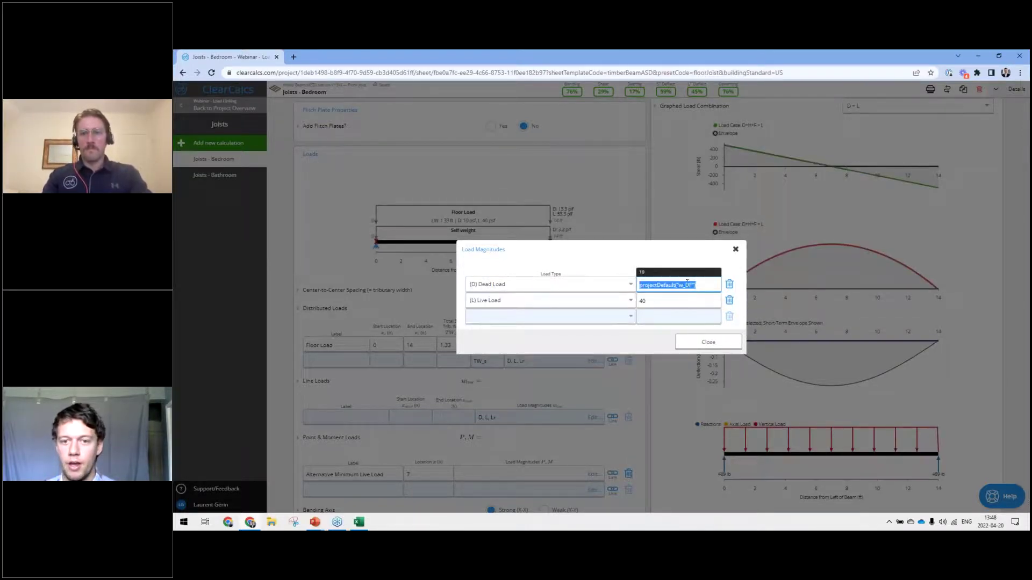
pyautogui.click(686, 284)
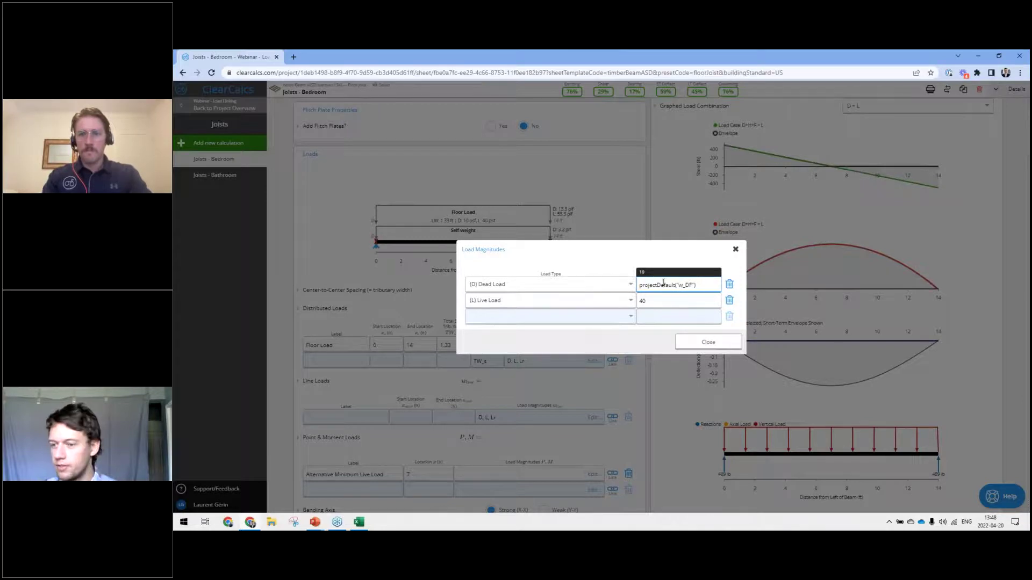
# Highlight the projectDefault function in the Floor Load's dead load formula and try the formula projectDefault("w_DR").
pyautogui.moveTo(642, 285); pyautogui.dragTo(674, 284)
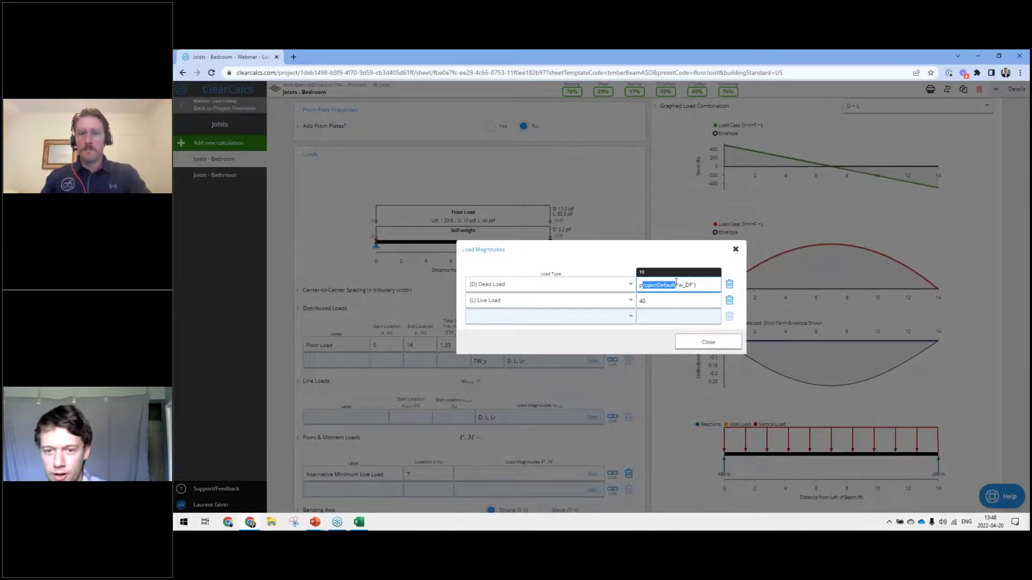
pyautogui.click(676, 284)
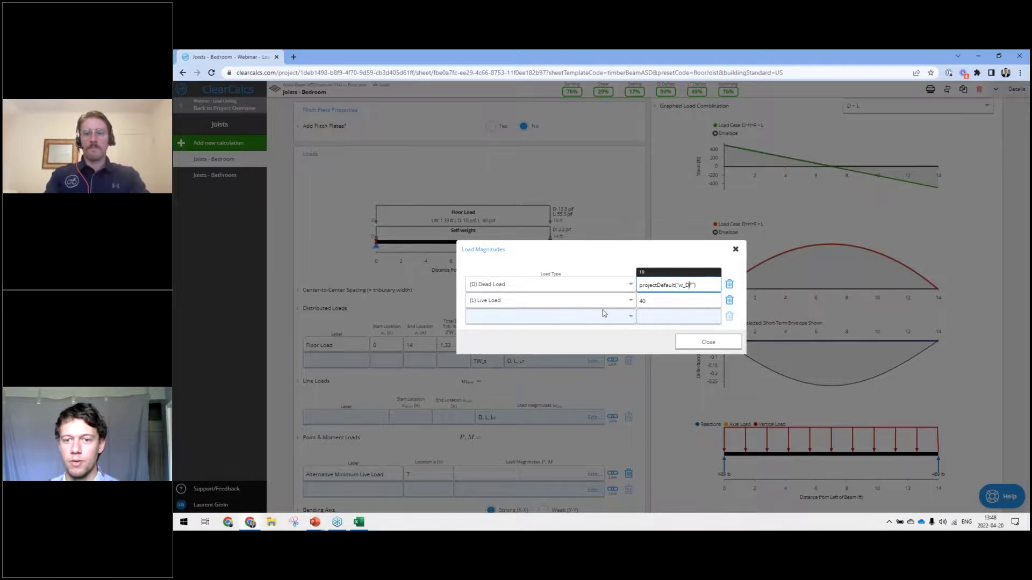
pyautogui.press('BackSpace')
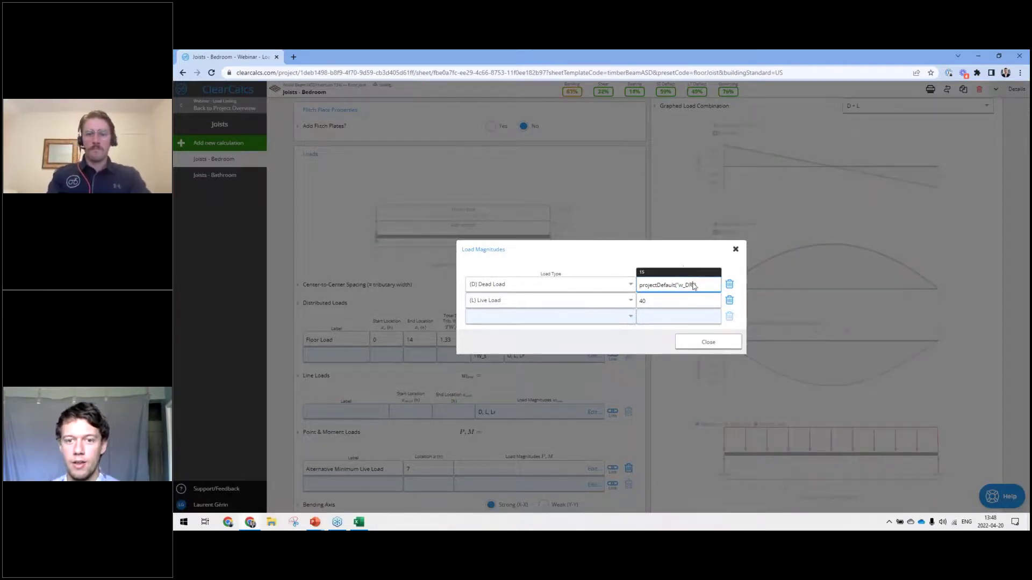
pyautogui.press('Return')
# Restore the Floor Load's dead load formula to projectDefault("w_DF").
pyautogui.click(649, 289)
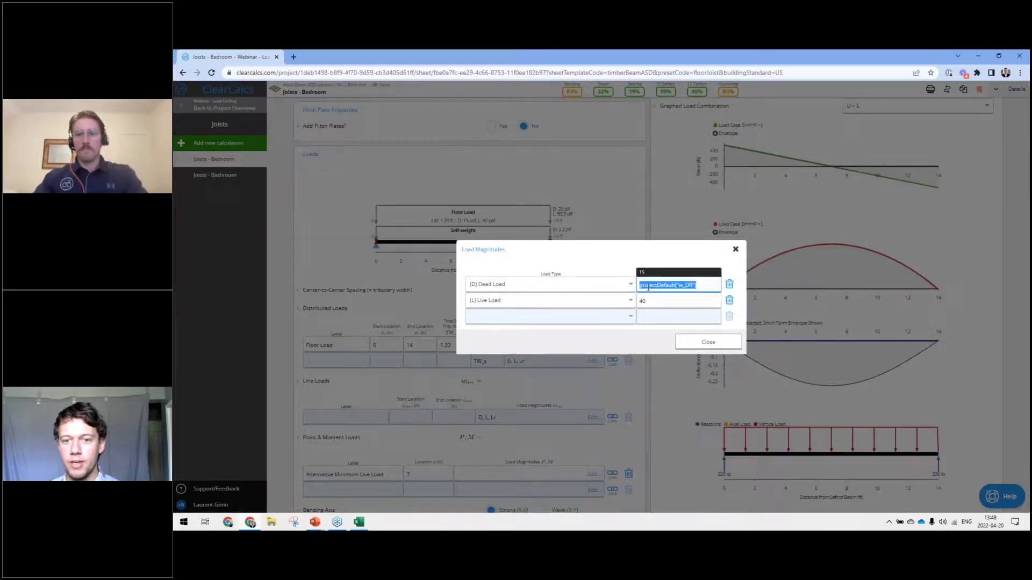
pyautogui.click(694, 286)
pyautogui.press('BackSpace')
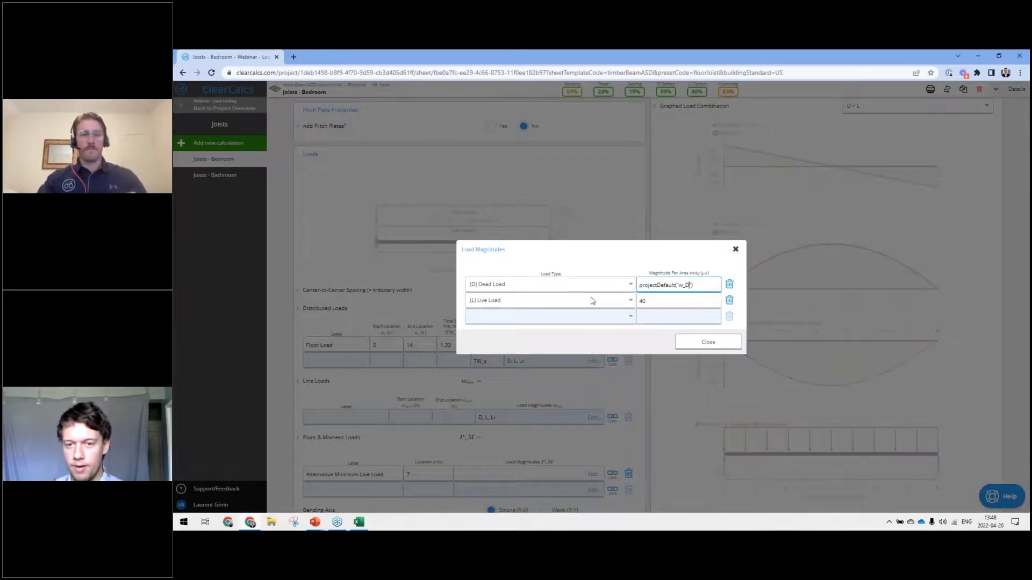
pyautogui.write('F')
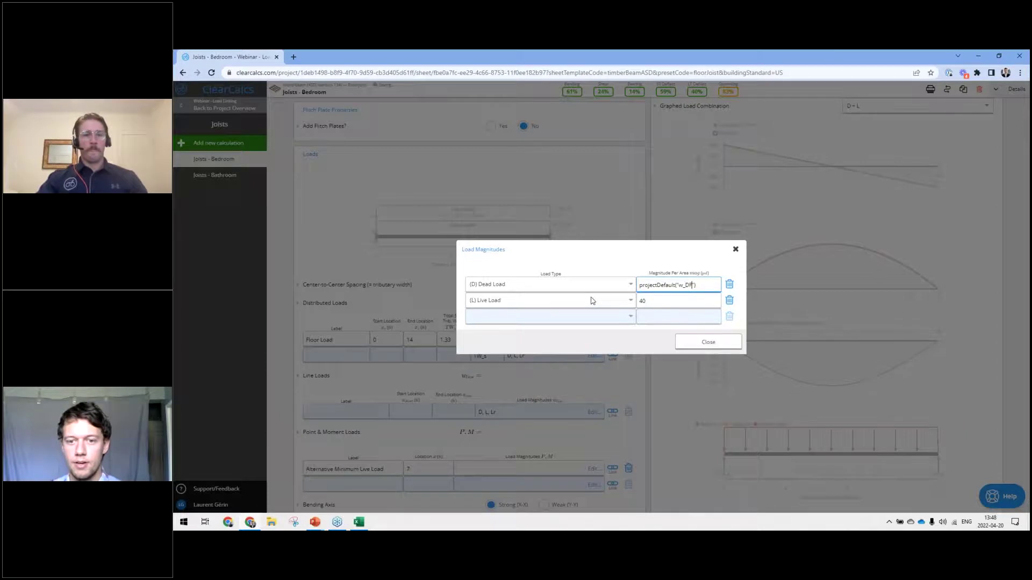
pyautogui.press('Return')
# Compare the default variable names used in the Floor Load's live load and dead load formulas.
pyautogui.click(670, 301)
pyautogui.moveTo(682, 301); pyautogui.dragTo(690, 301)
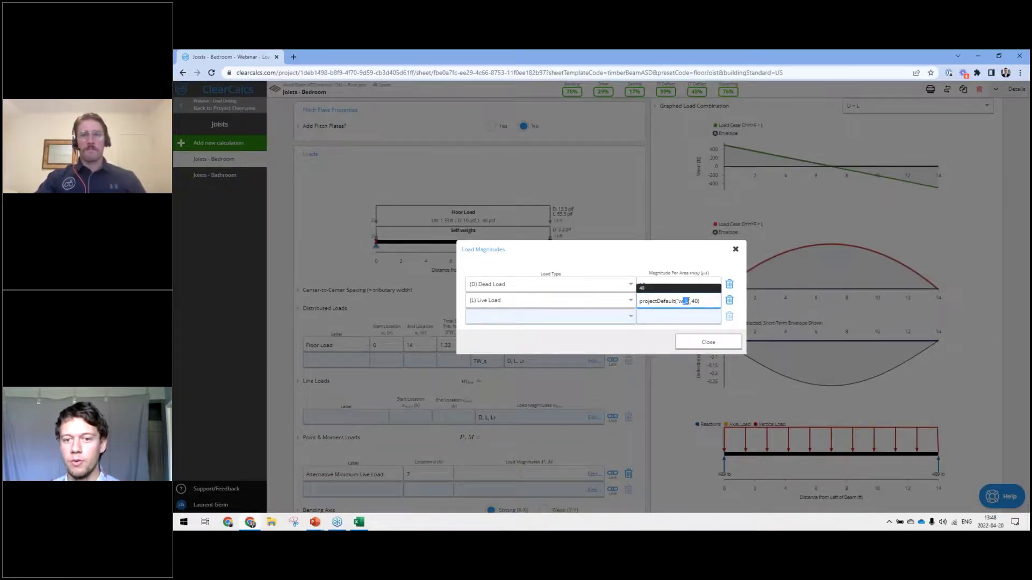
pyautogui.click(683, 266)
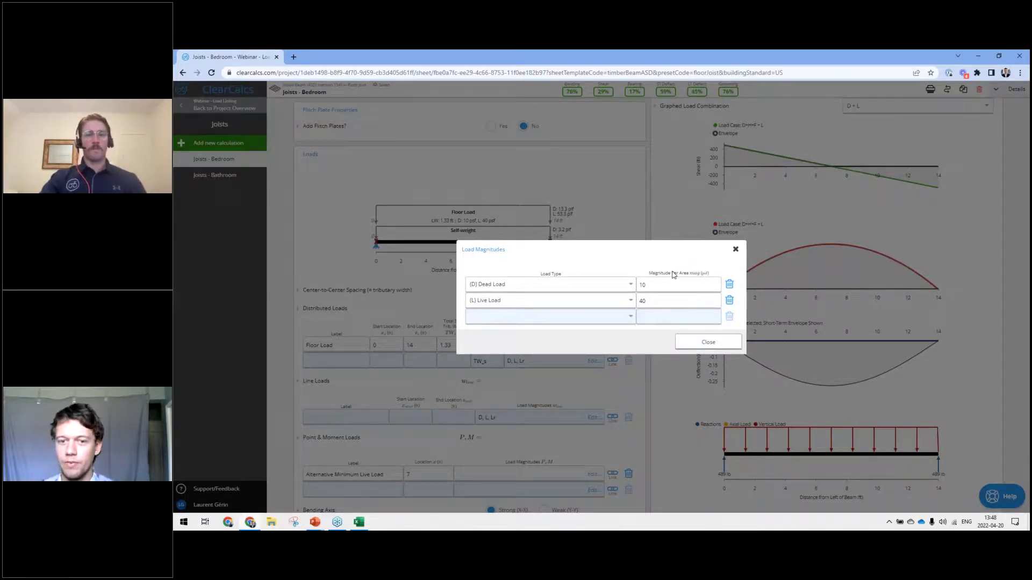
pyautogui.click(686, 286)
pyautogui.moveTo(677, 285); pyautogui.dragTo(694, 285)
# Copy the Floor Load's live load formula into the magnitude of a new load row.
pyautogui.click(684, 296)
pyautogui.hotkey('ctrl', 'c')
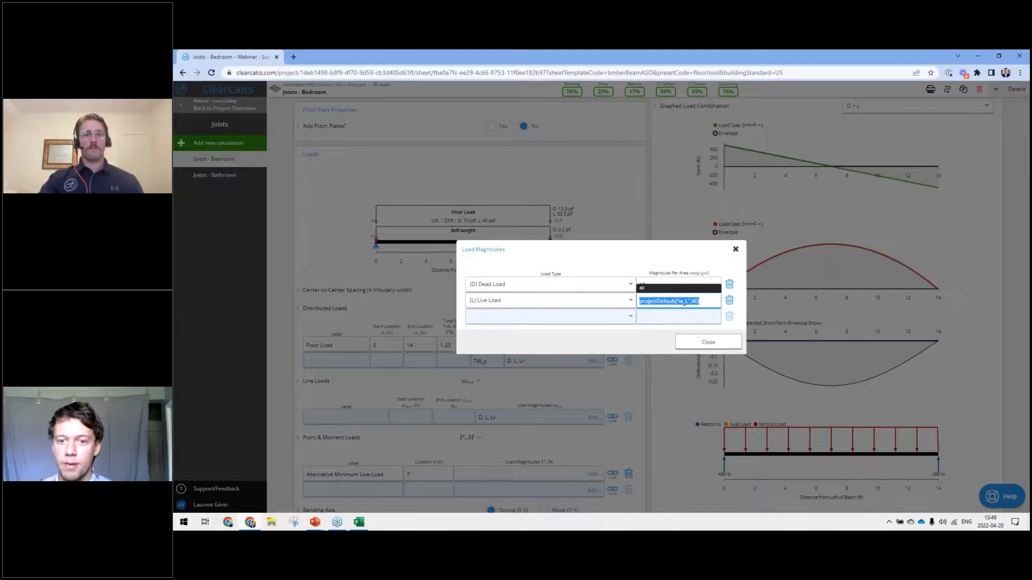
pyautogui.rightClick(692, 305)
pyautogui.click(721, 338)
pyautogui.click(673, 321)
pyautogui.hotkey('ctrl', 'v')
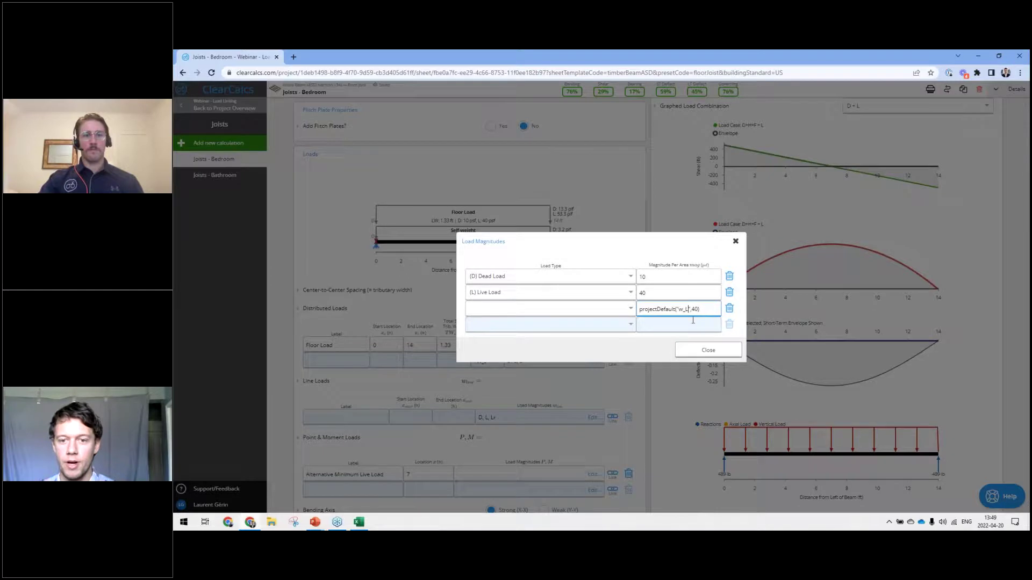
# Make the new row a Roof Live Load with the formula projectDefault("w_Lr",40) and close the load magnitudes.
pyautogui.click(618, 314)
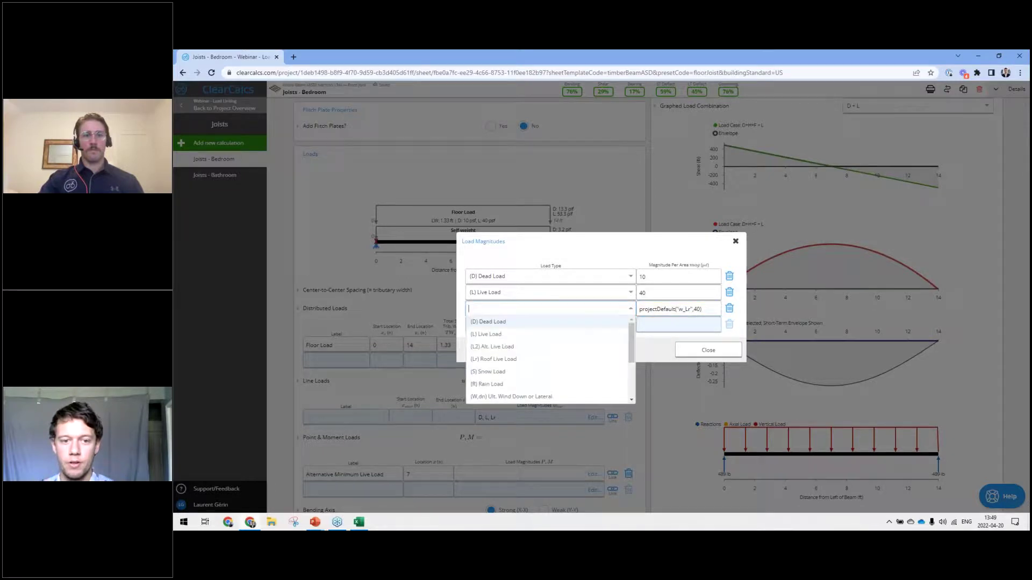
pyautogui.click(563, 360)
pyautogui.click(669, 308)
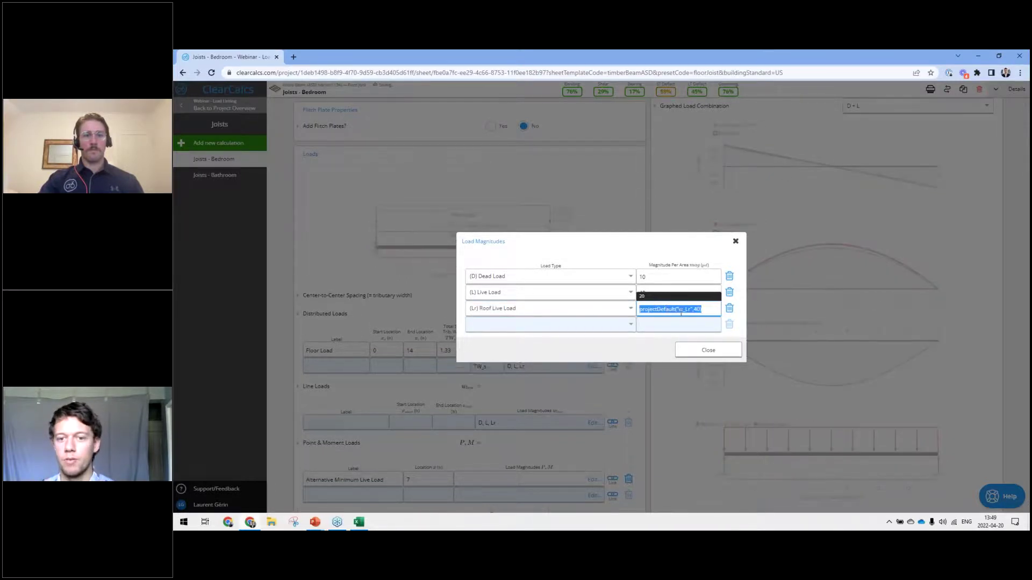
pyautogui.click(668, 350)
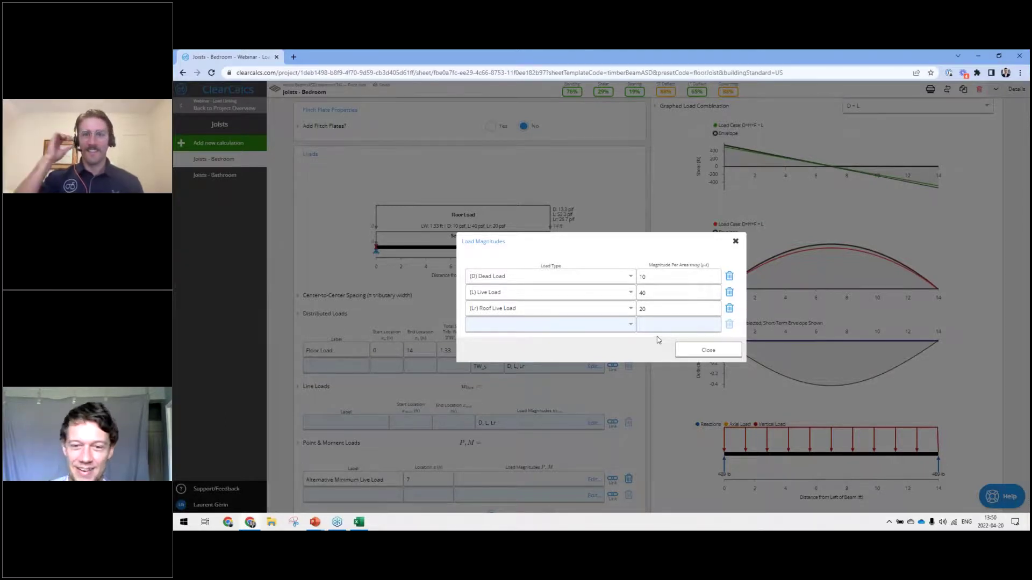
pyautogui.click(700, 354)
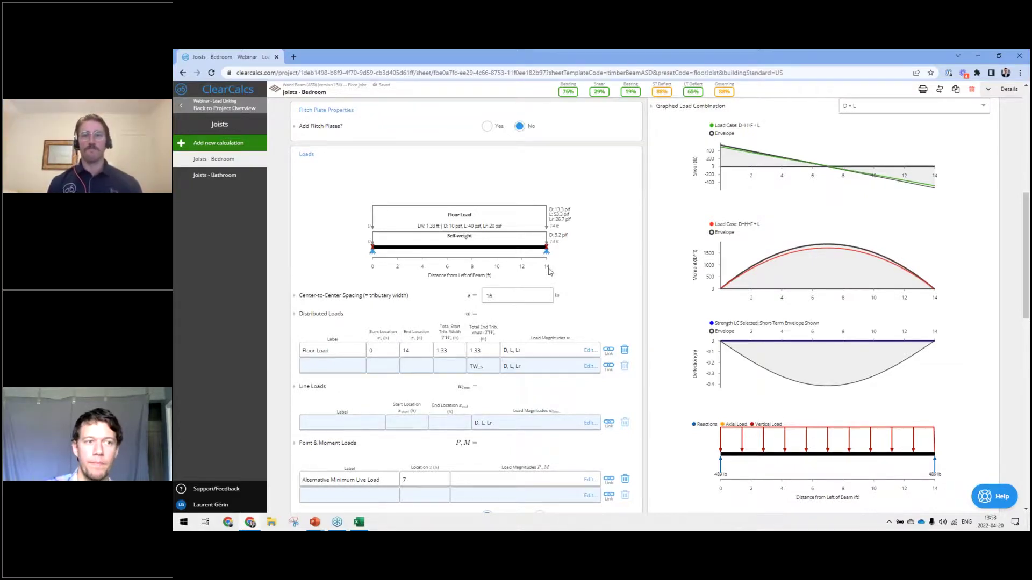
# Set the vertical load of the joist's Alternative Minimum Live Load point load to 300 lb.
pyautogui.scroll(6, 541, 326)
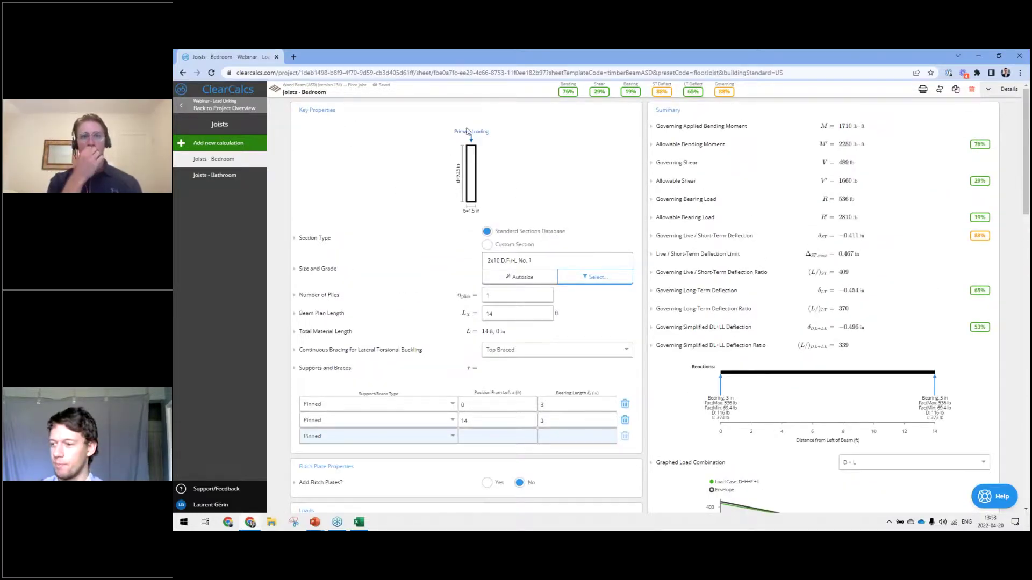
pyautogui.scroll(-7, 527, 191)
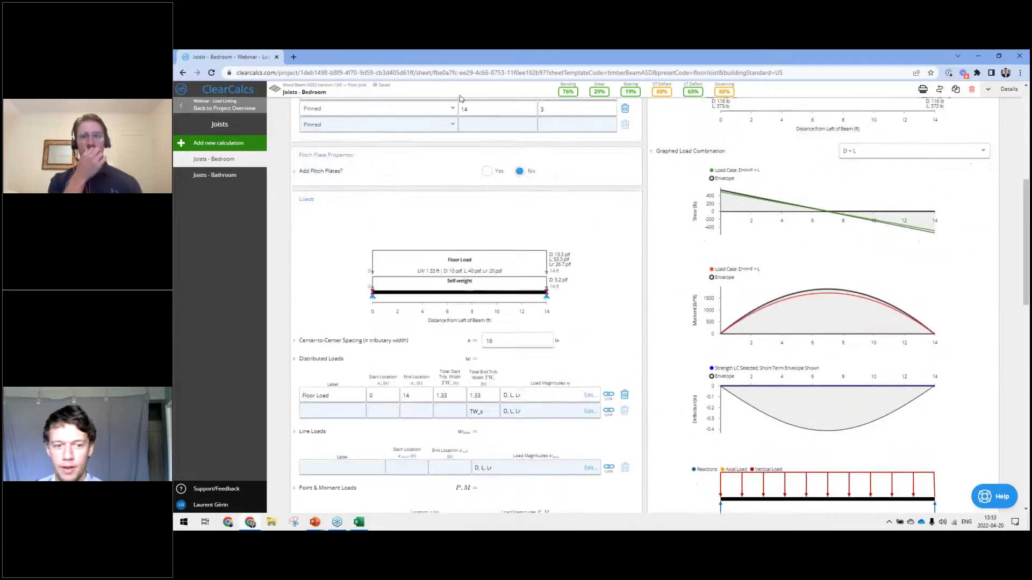
pyautogui.scroll(-2, 410, 282)
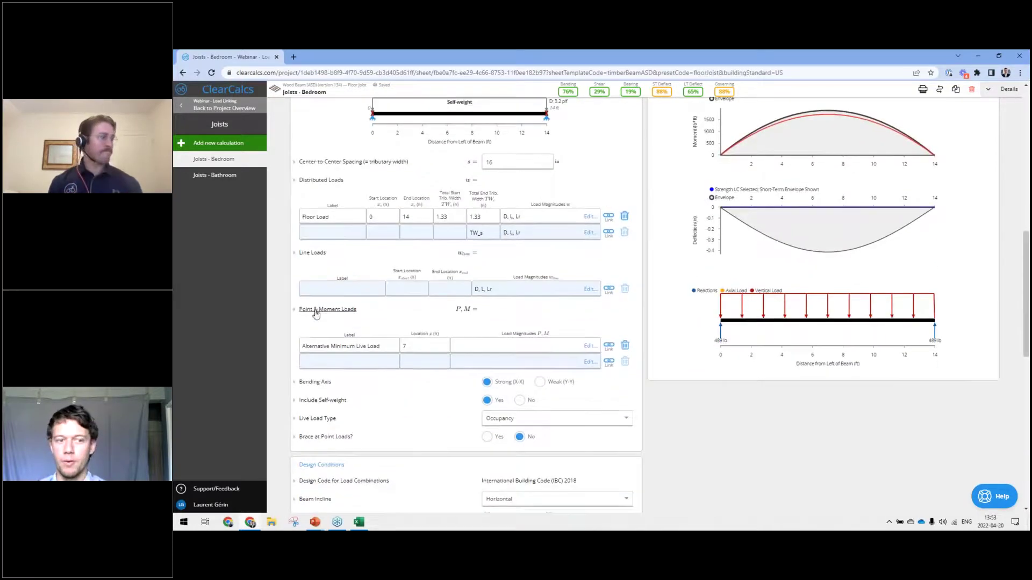
pyautogui.moveTo(283, 316); pyautogui.dragTo(411, 310)
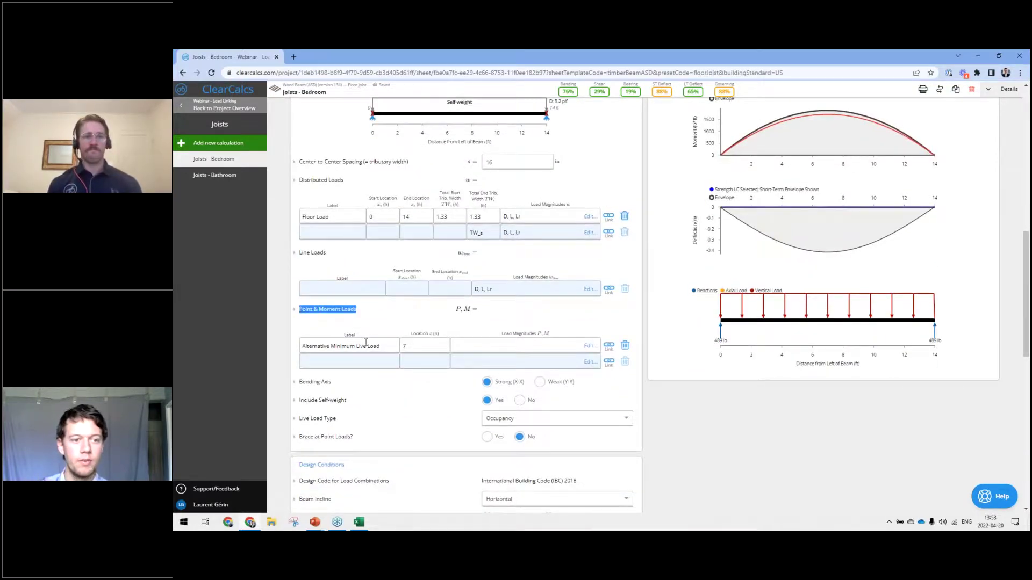
pyautogui.click(391, 344)
pyautogui.click(491, 348)
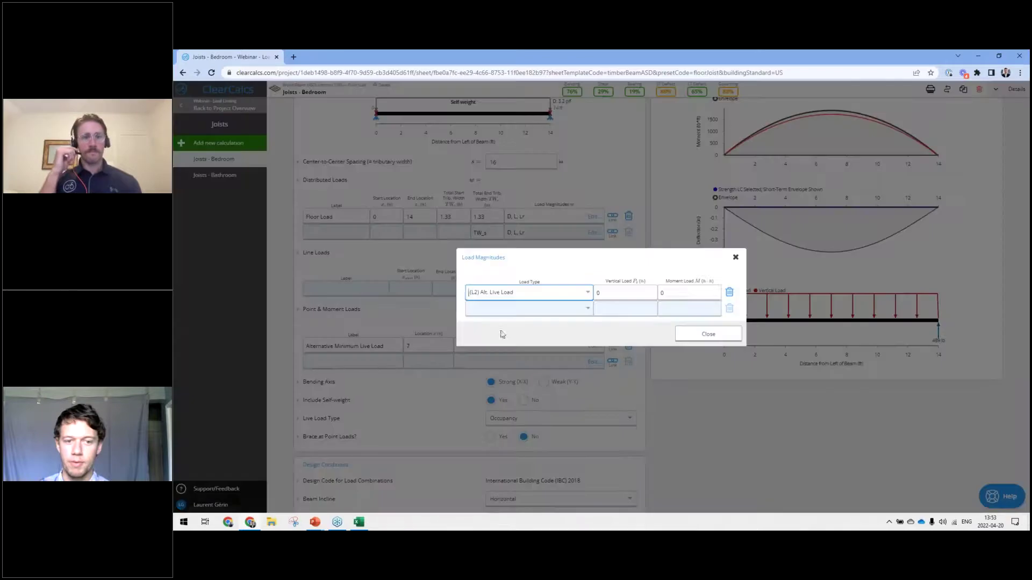
pyautogui.click(613, 293)
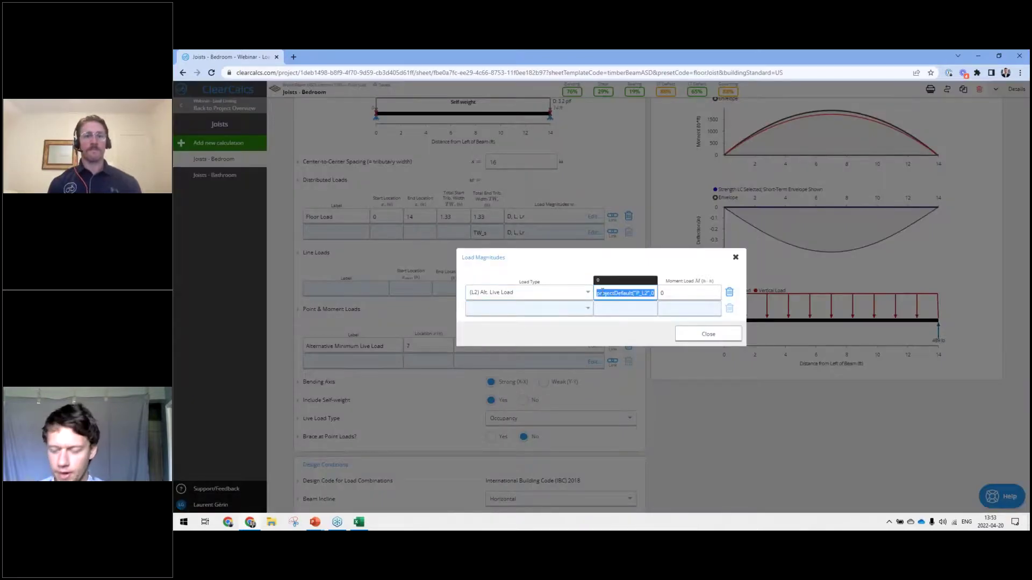
pyautogui.write('300')
pyautogui.click(708, 334)
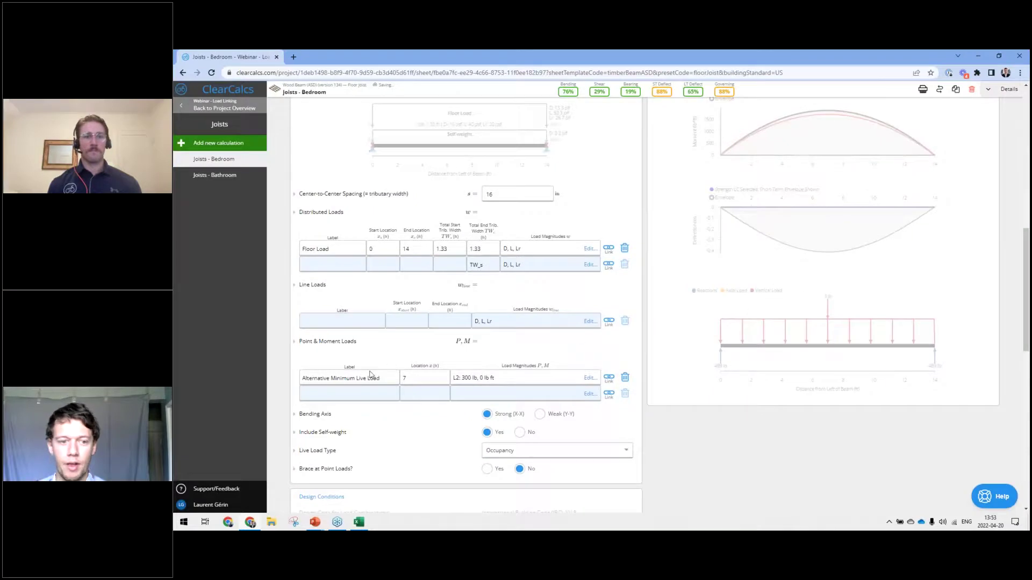
# Review the load type options and magnitudes of the Alternative Minimum Live Load and examine the joist's load diagram and result graphs.
pyautogui.click(480, 381)
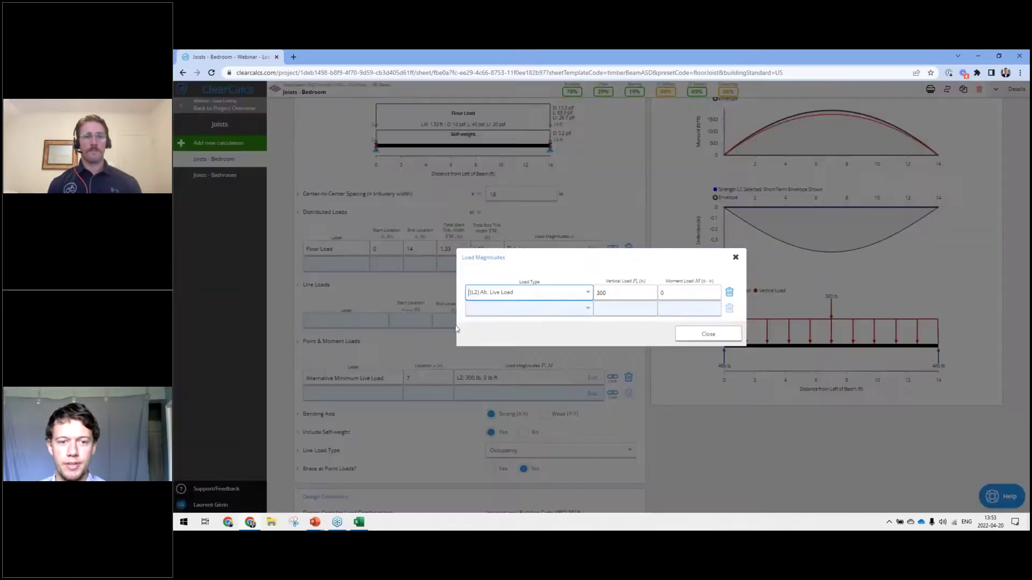
pyautogui.click(471, 293)
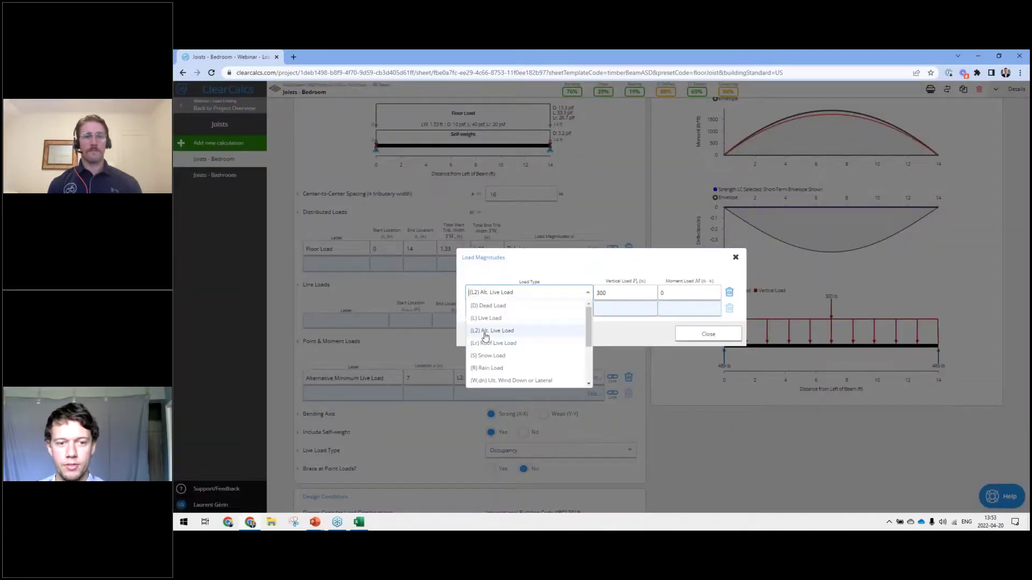
pyautogui.click(708, 334)
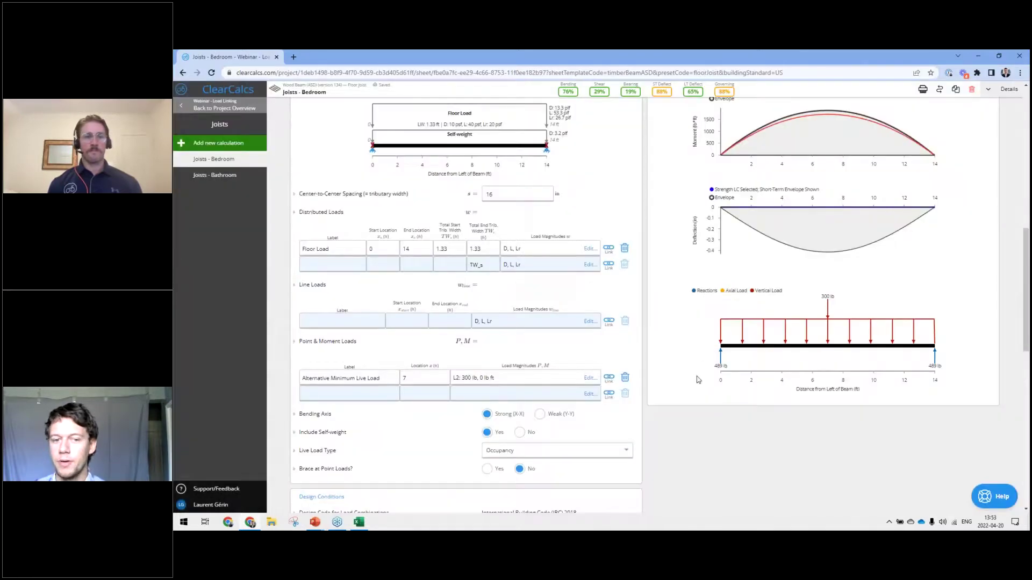
pyautogui.scroll(2, 758, 344)
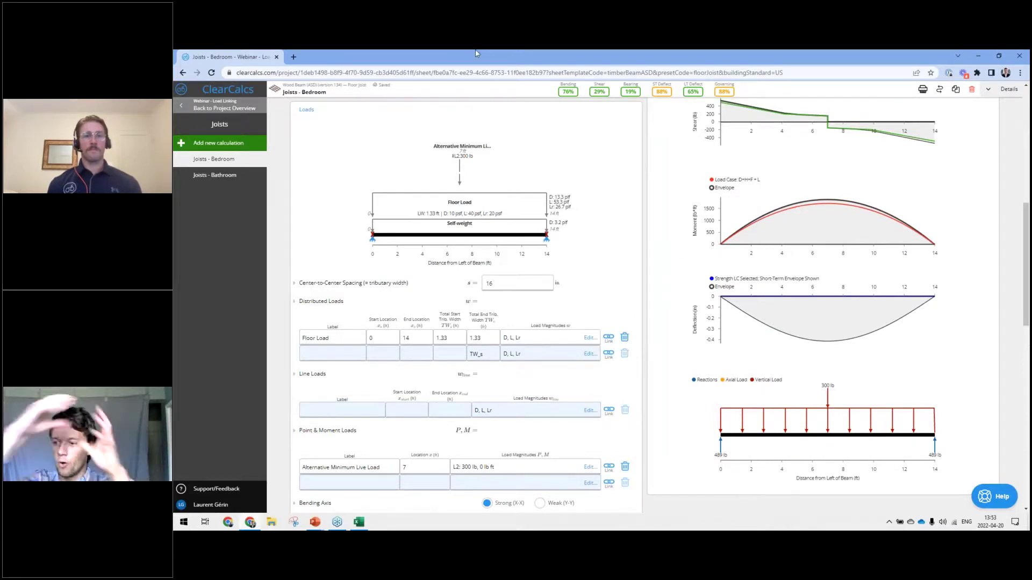
pyautogui.scroll(-1, 444, 420)
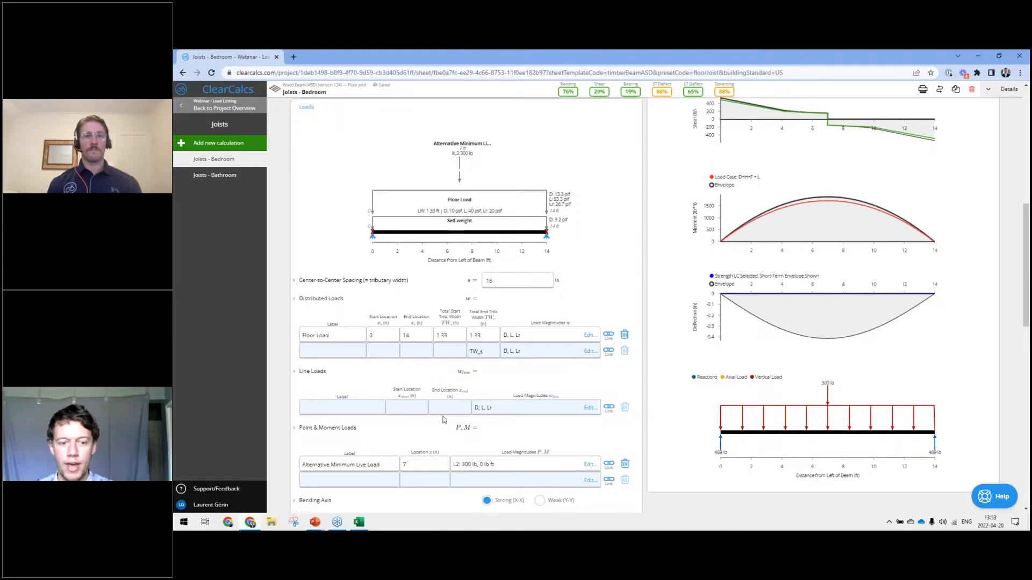
pyautogui.click(524, 465)
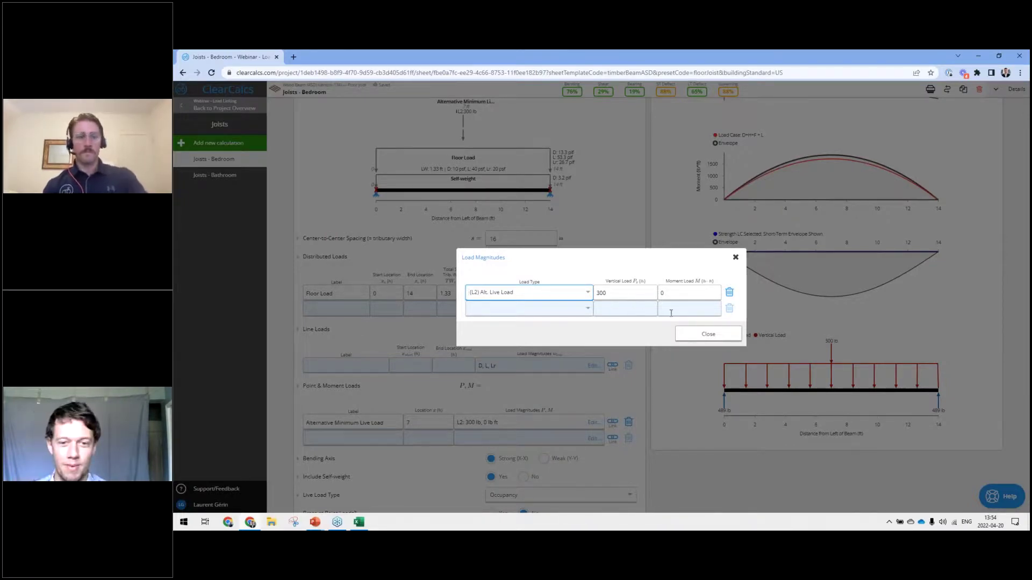
pyautogui.click(698, 336)
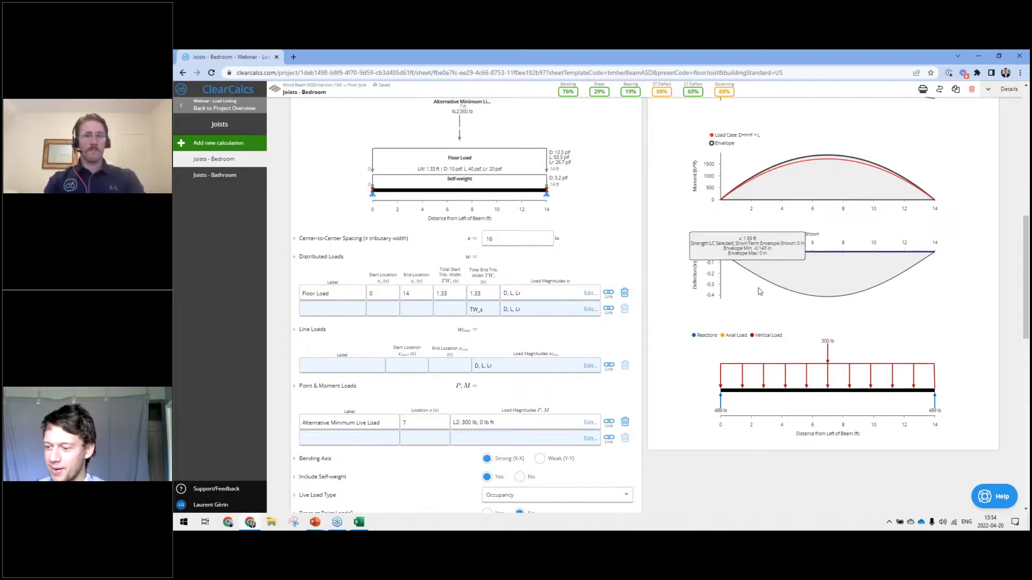
pyautogui.scroll(-1, 496, 261)
pyautogui.scroll(4, 370, 232)
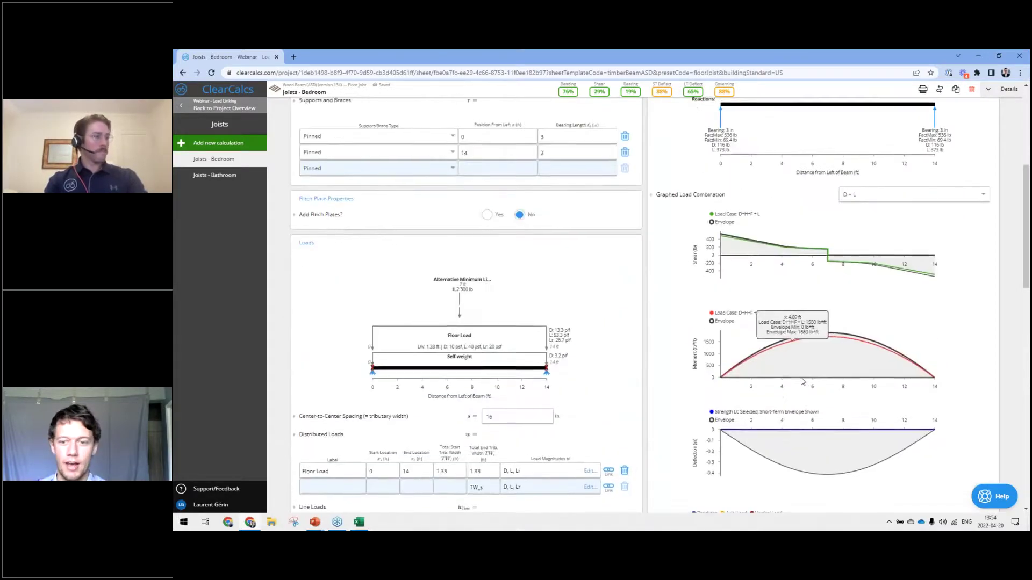
pyautogui.scroll(-3, 827, 322)
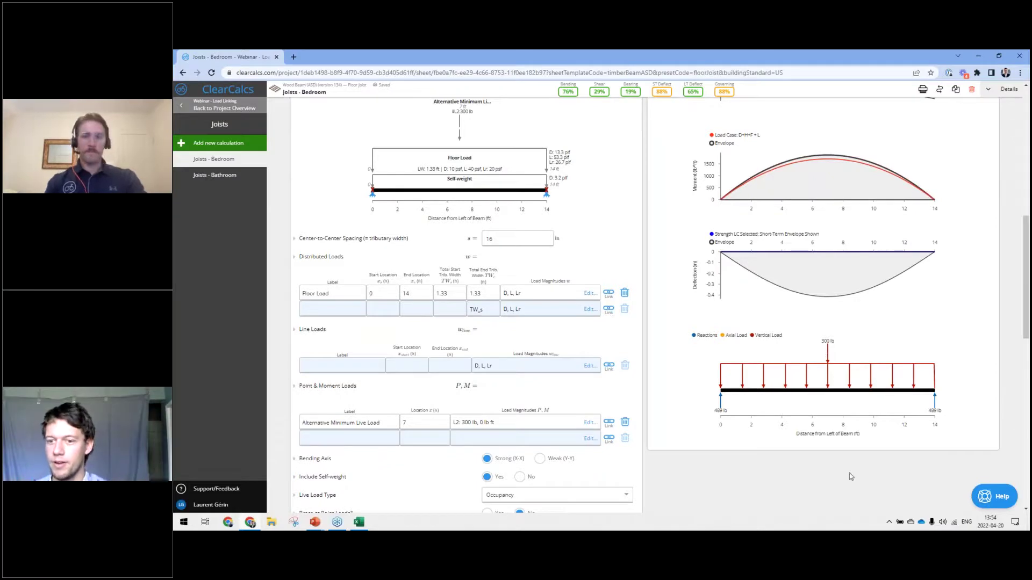
# Return to the project defaults and examine the "Exclude L2 from Load Linking?" setting in the custom load combinations.
pyautogui.click(240, 110)
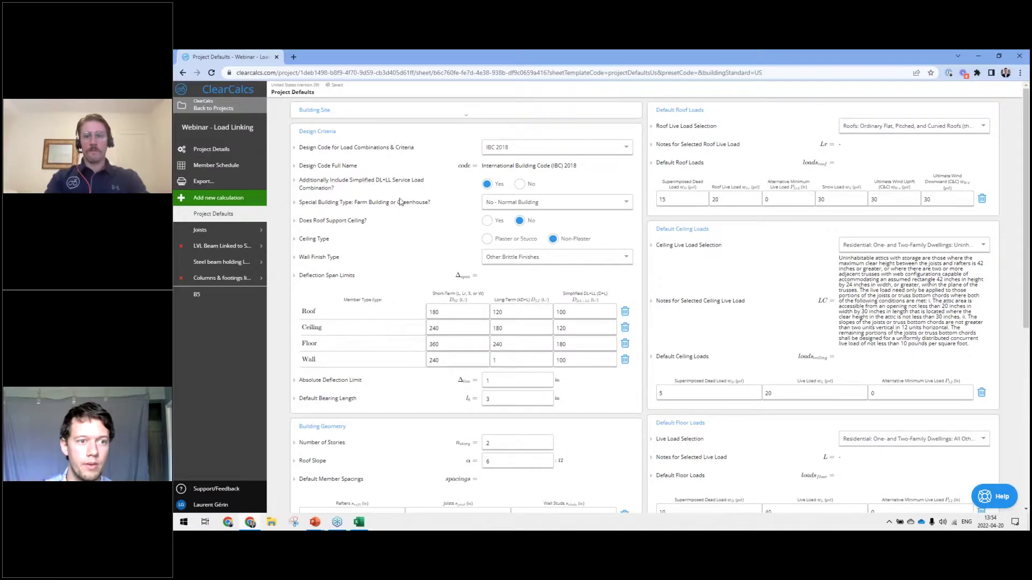
pyautogui.scroll(-6, 663, 220)
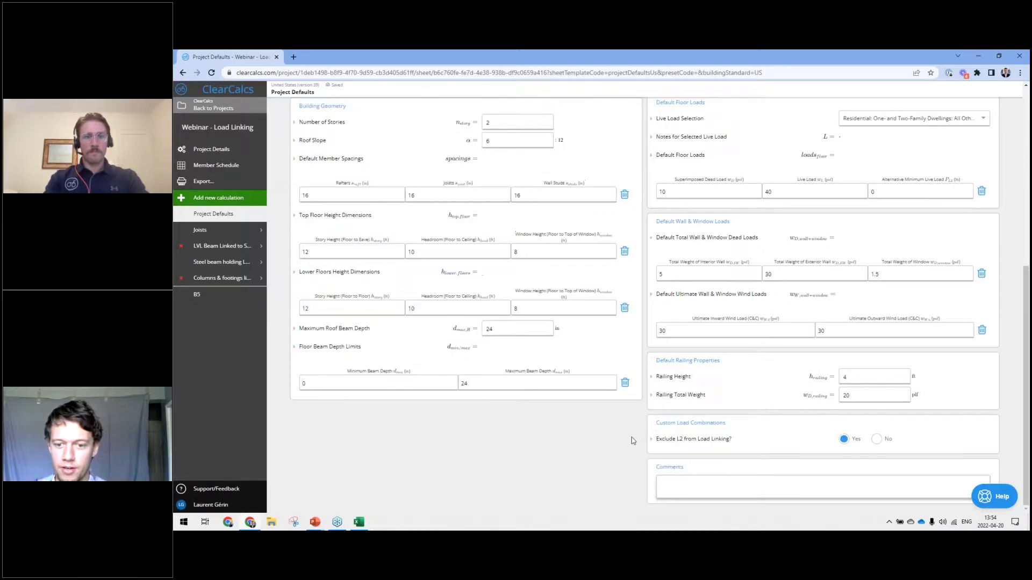
pyautogui.moveTo(679, 441); pyautogui.dragTo(739, 441)
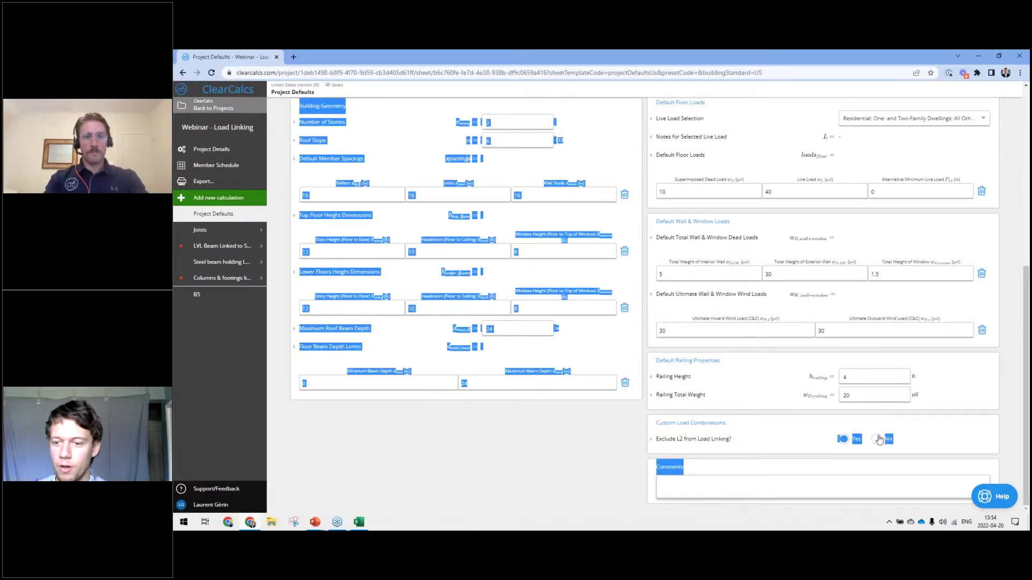
pyautogui.click(844, 440)
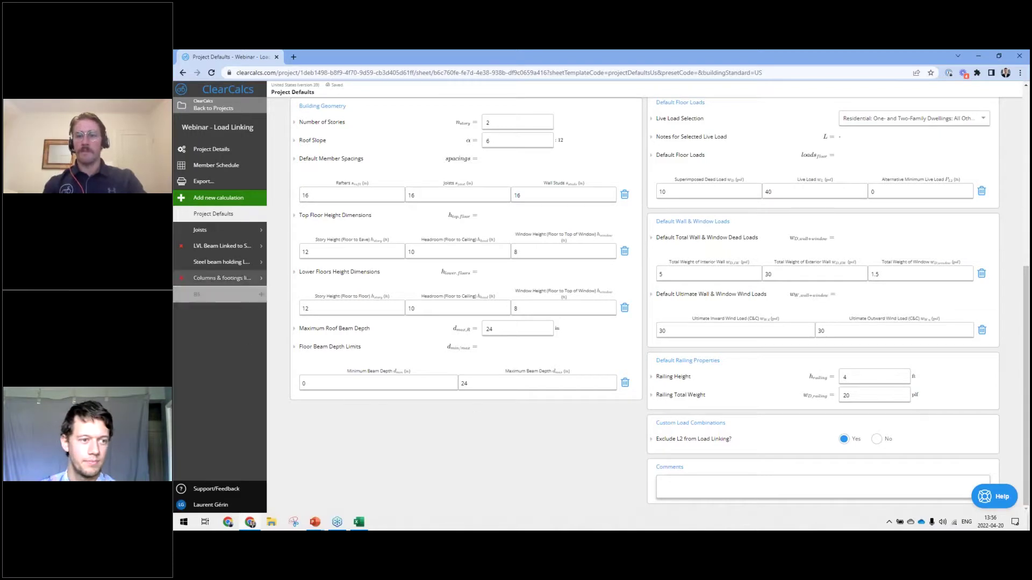
# Open the B5 steel beam calculation and add a pinned support at 15 ft from the left.
pyautogui.click(197, 294)
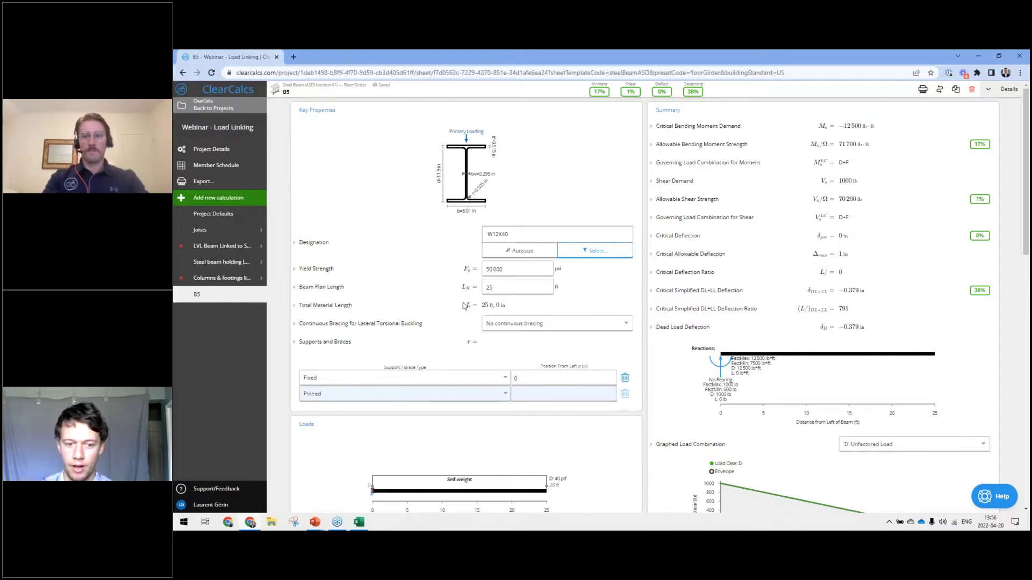
pyautogui.scroll(-2, 408, 375)
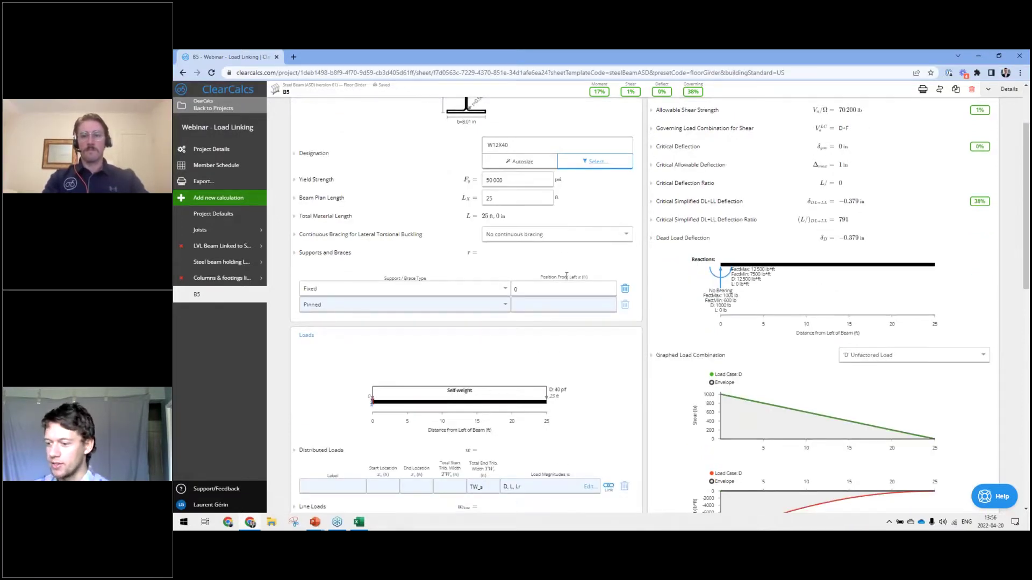
pyautogui.scroll(-3, 570, 275)
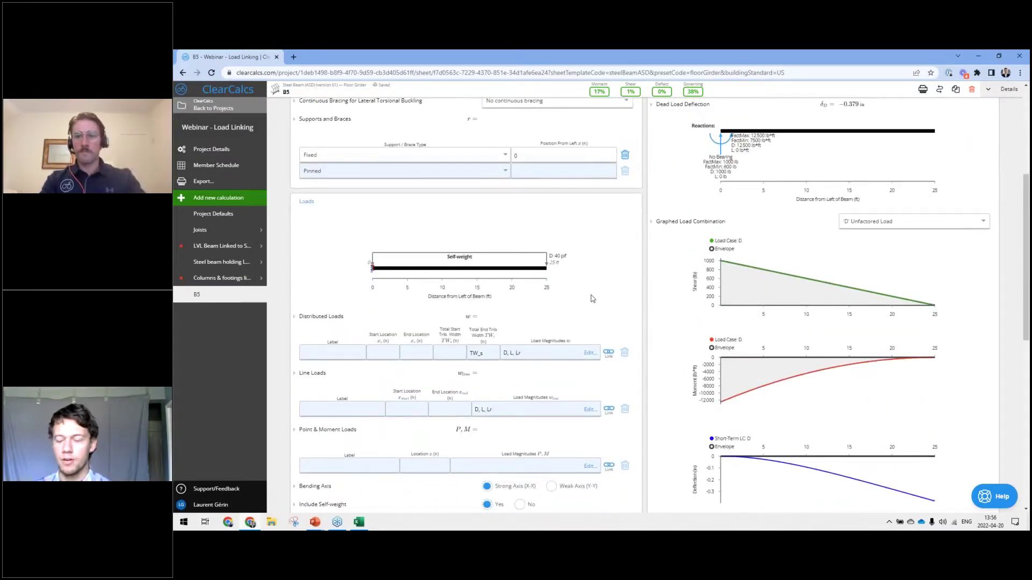
pyautogui.scroll(3, 591, 269)
pyautogui.click(548, 306)
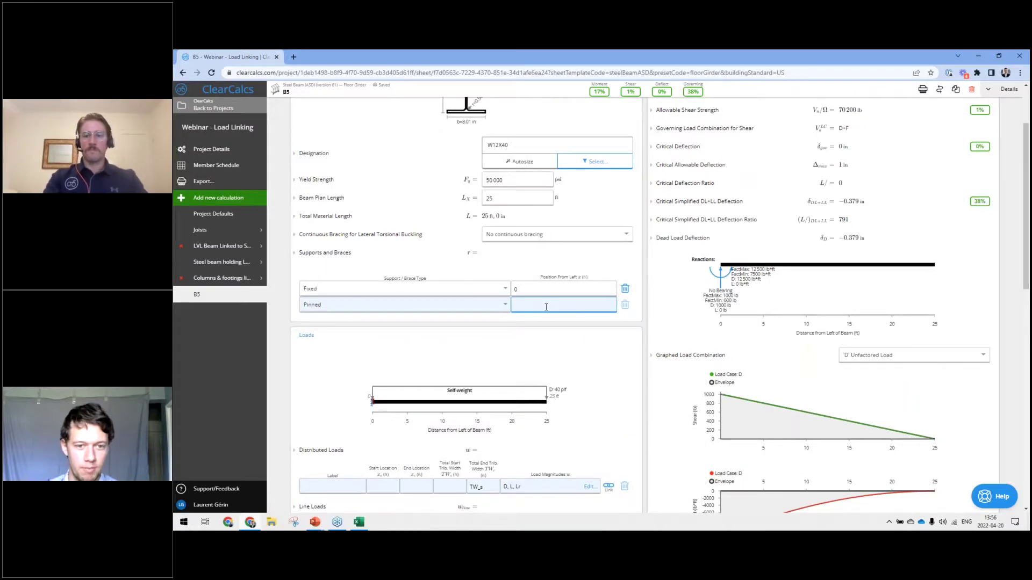
pyautogui.write('15')
# Link a line load on B5 to support 1 of Joists - Bathroom, running from 0 to 15 ft.
pyautogui.scroll(-2, 465, 345)
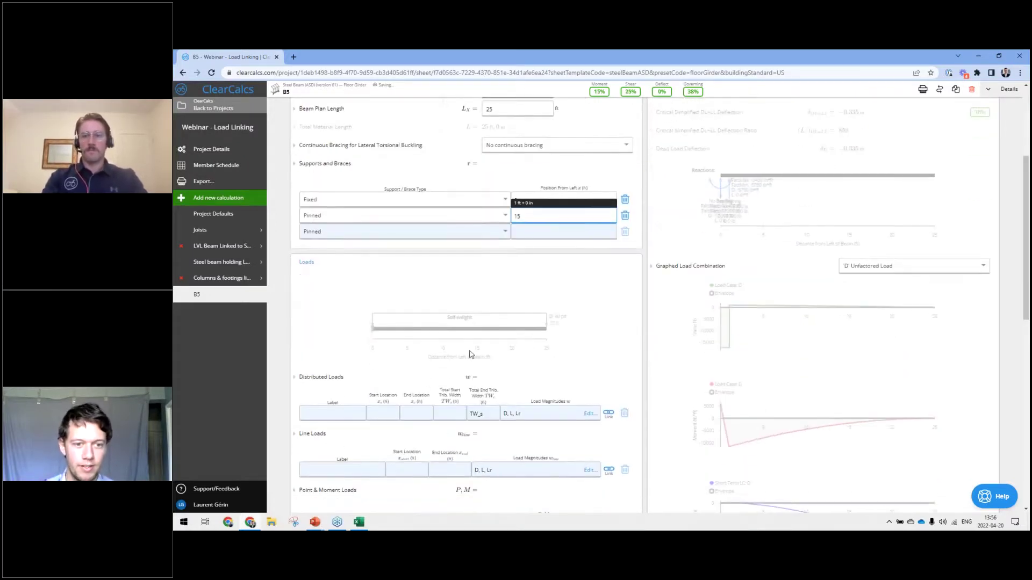
pyautogui.scroll(-2, 466, 345)
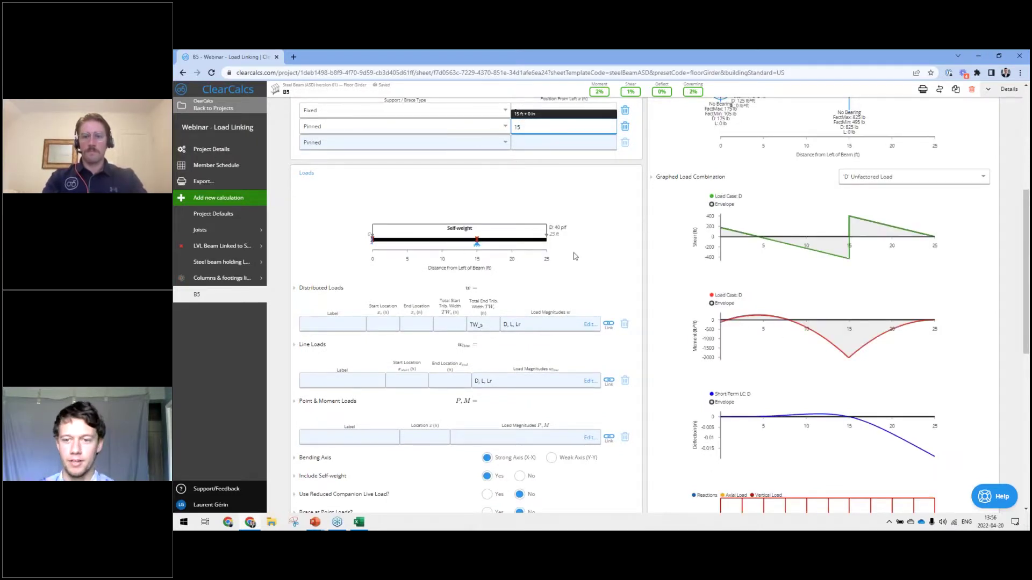
pyautogui.scroll(-1, 508, 274)
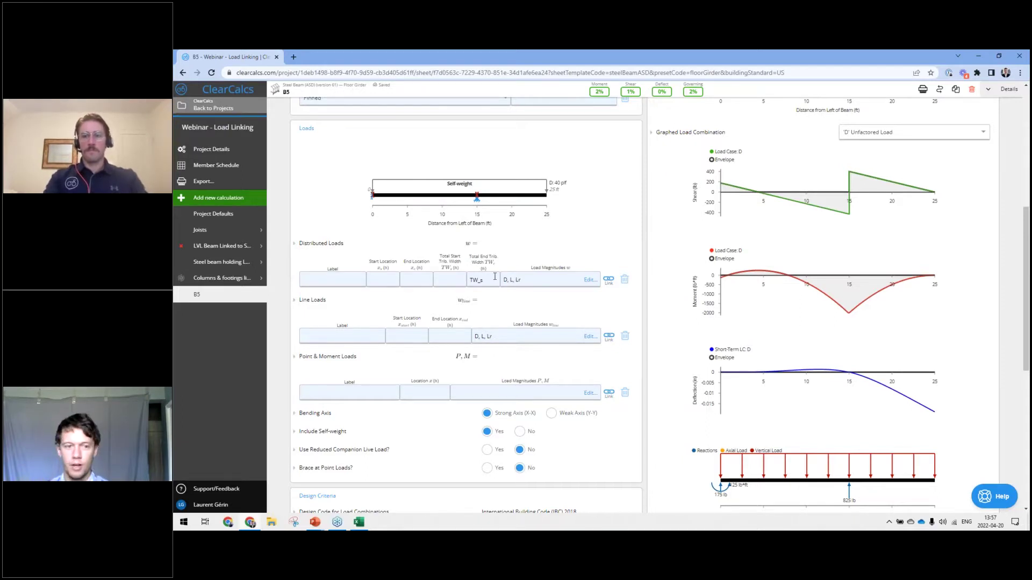
pyautogui.click(376, 339)
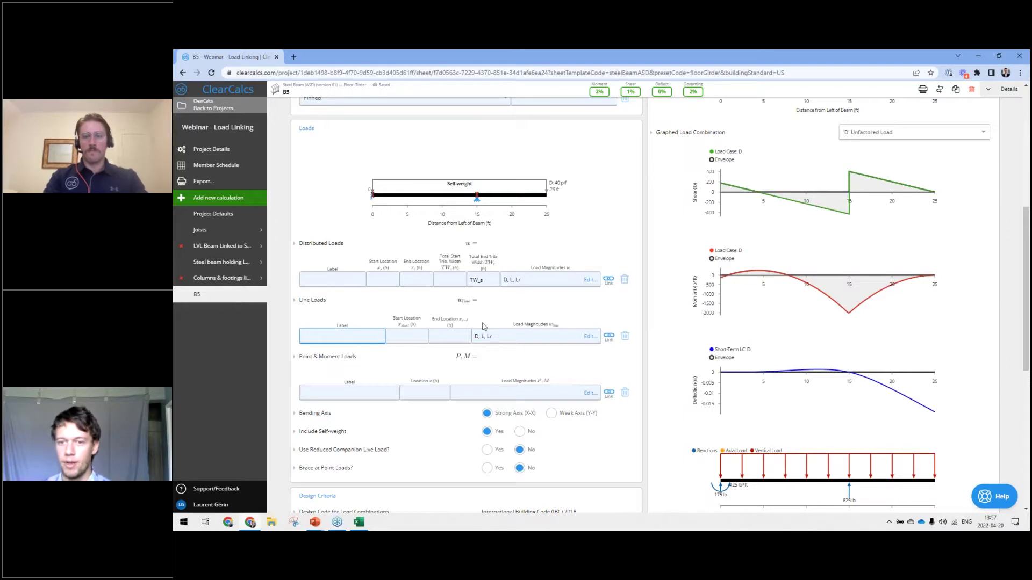
pyautogui.click(609, 337)
pyautogui.click(525, 298)
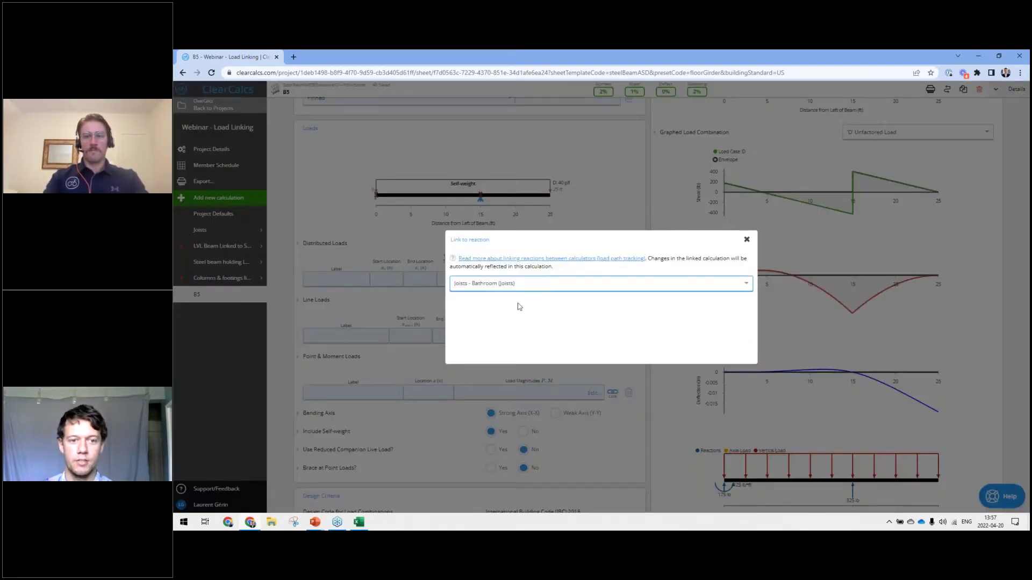
pyautogui.click(489, 324)
pyautogui.click(465, 325)
pyautogui.click(398, 330)
pyautogui.write('0')
pyautogui.press('Tab')
pyautogui.write('15')
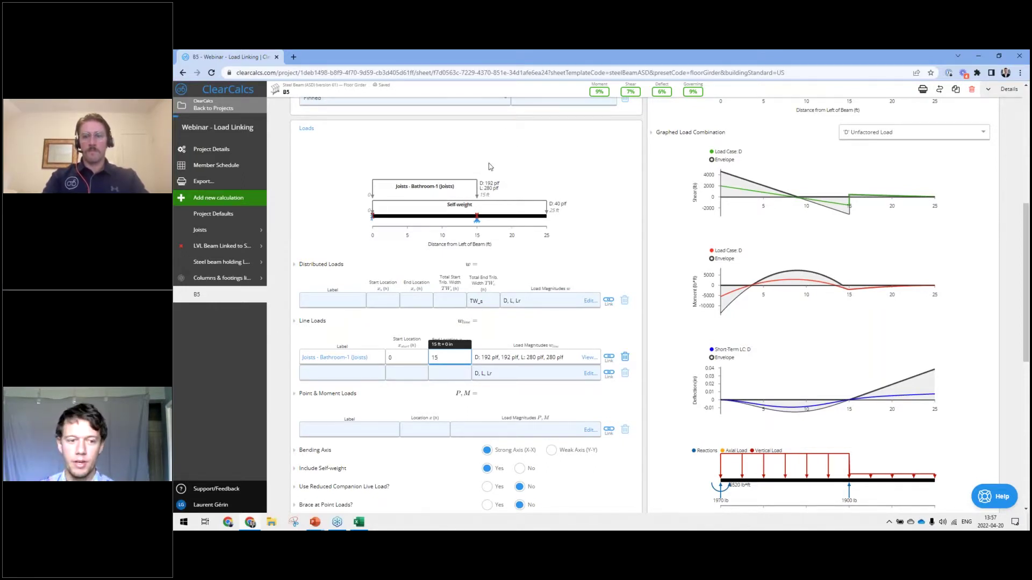
# Link a point load on B5 to support 1 of Joists - Bathroom and locate it at 20 ft.
pyautogui.scroll(-1, 487, 166)
pyautogui.click(295, 356)
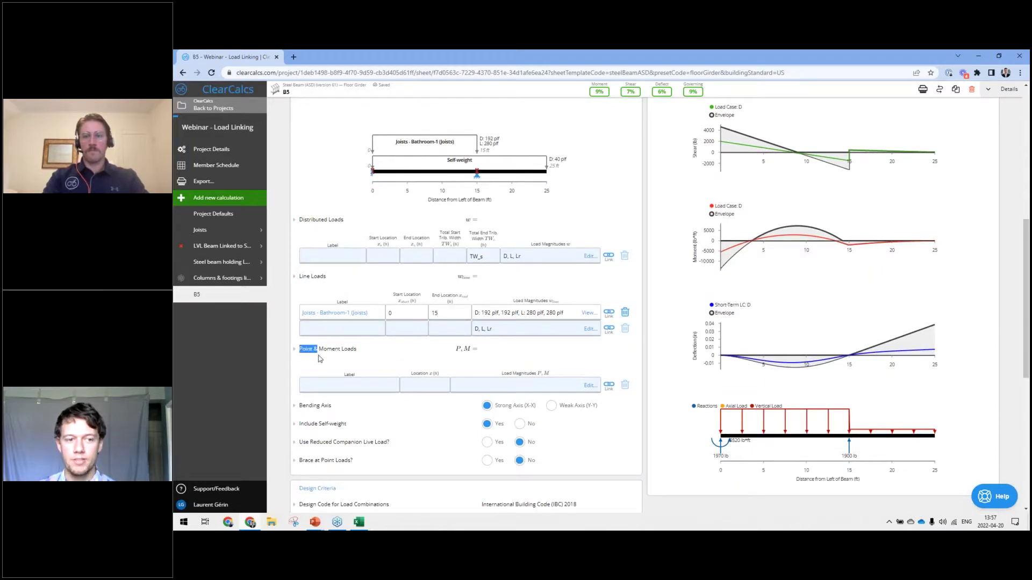
pyautogui.click(609, 385)
pyautogui.click(546, 285)
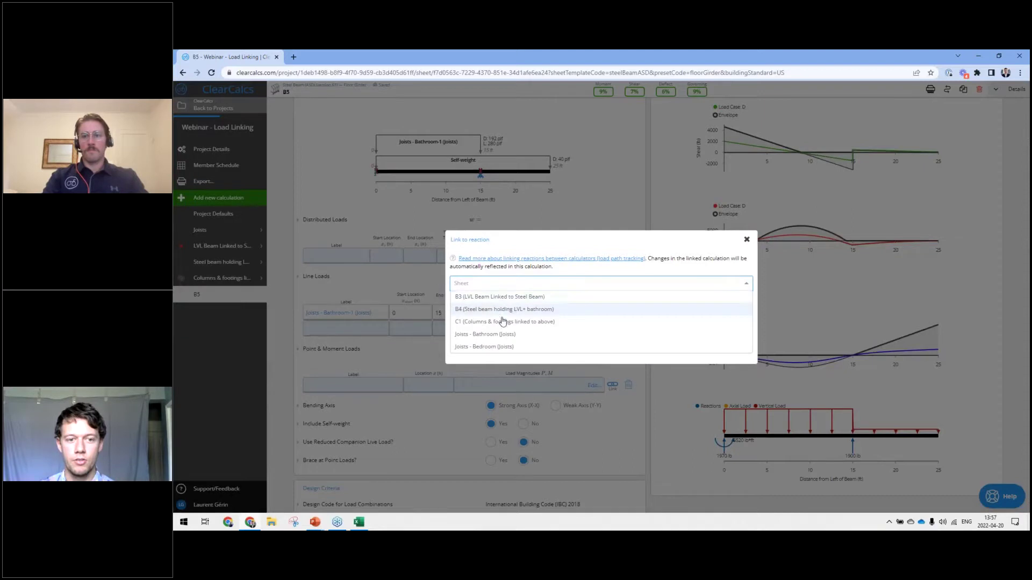
pyautogui.click(532, 335)
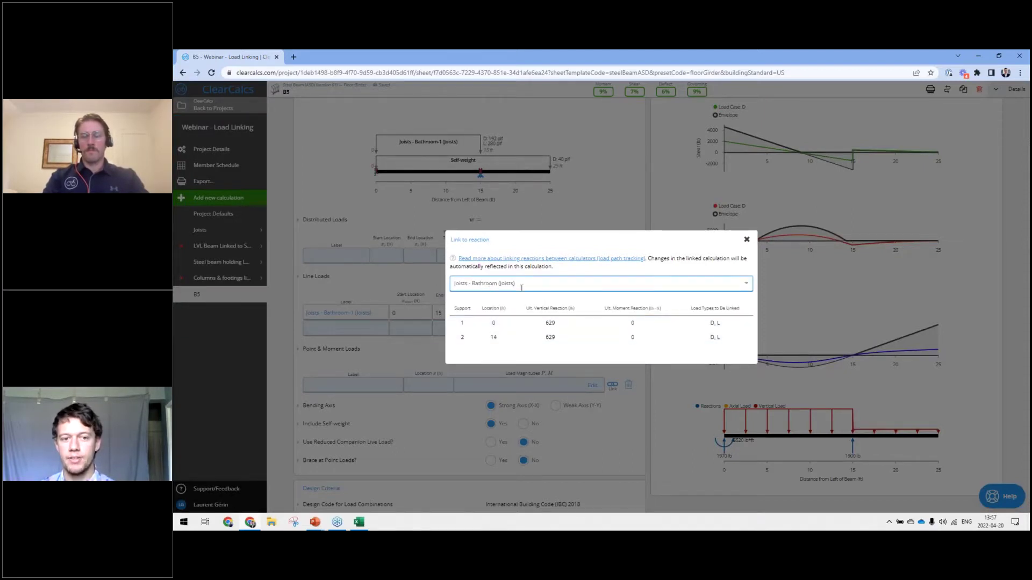
pyautogui.click(544, 324)
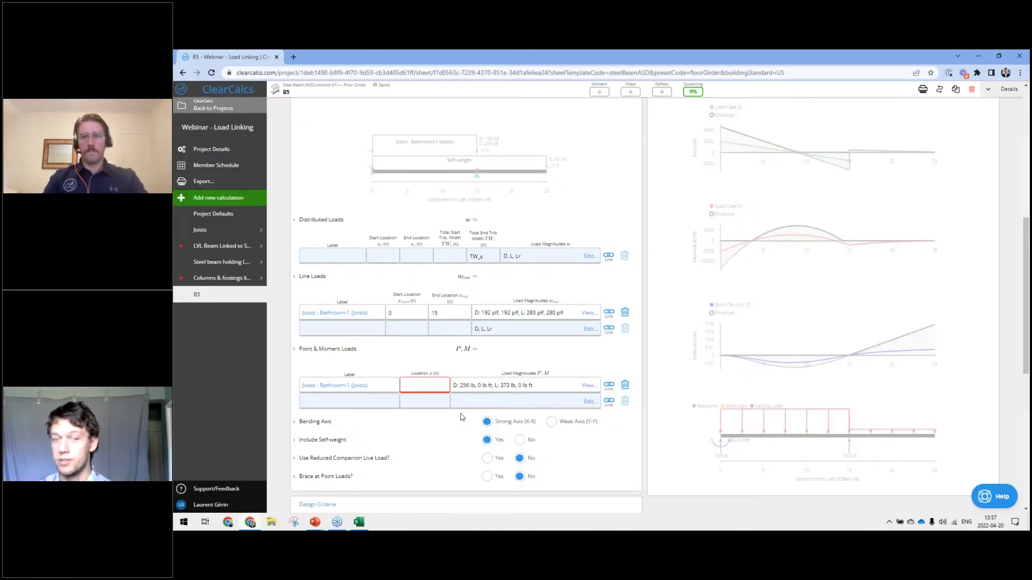
pyautogui.click(426, 383)
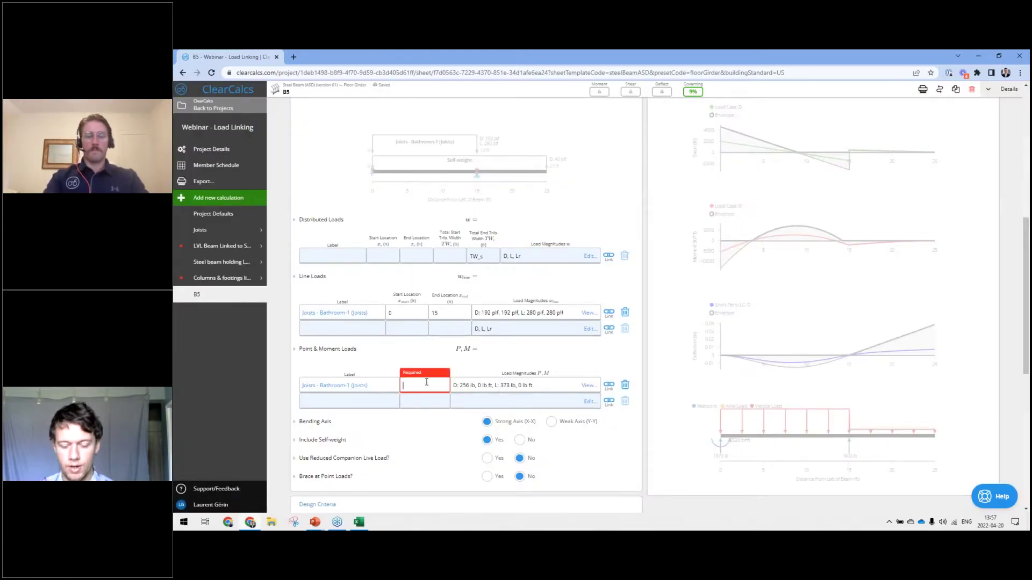
pyautogui.write('20')
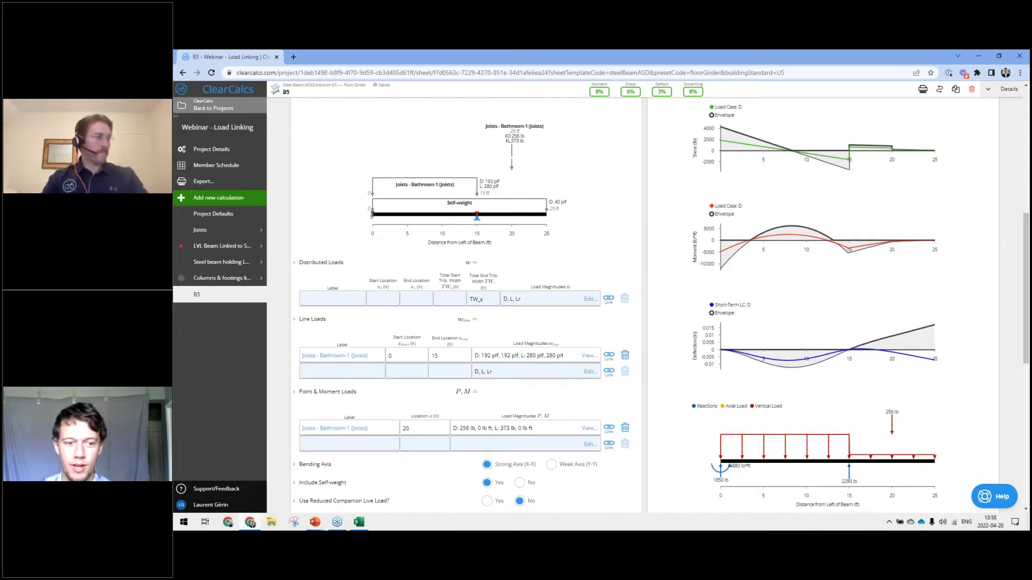
# Add four more point load rows, each with the location formula 5 ft * rowIndex().
pyautogui.scroll(-2, 425, 376)
pyautogui.click(424, 353)
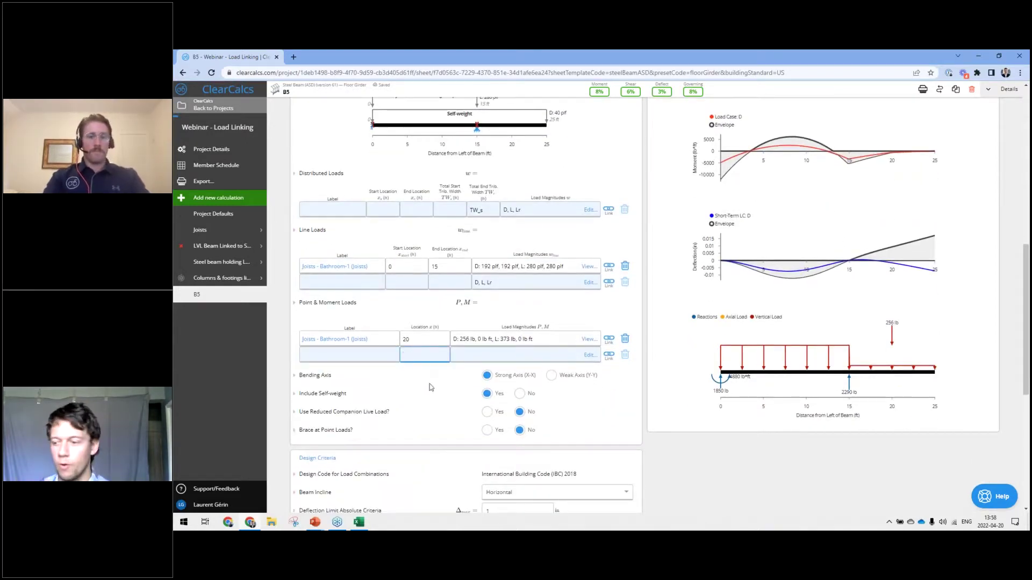
pyautogui.scroll(1, 401, 271)
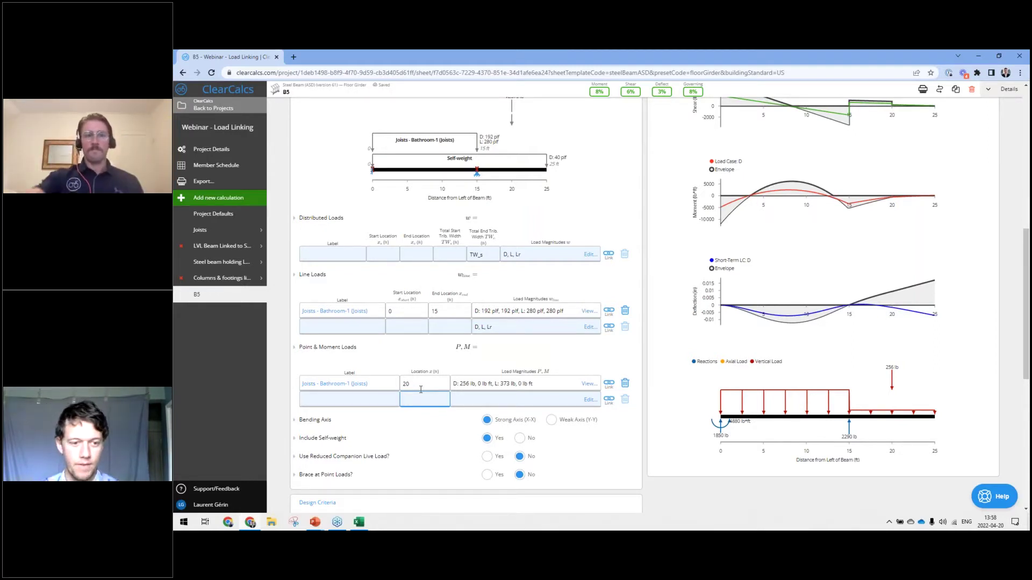
pyautogui.write('5 ft * rowIndex(')
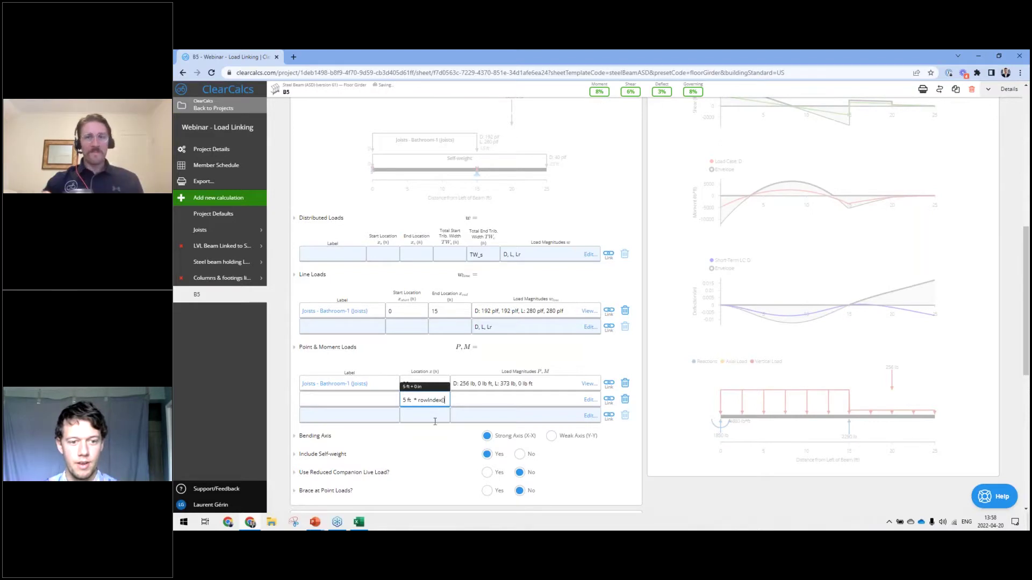
pyautogui.tripleClick(437, 400)
pyautogui.hotkey('ctrl', 'c')
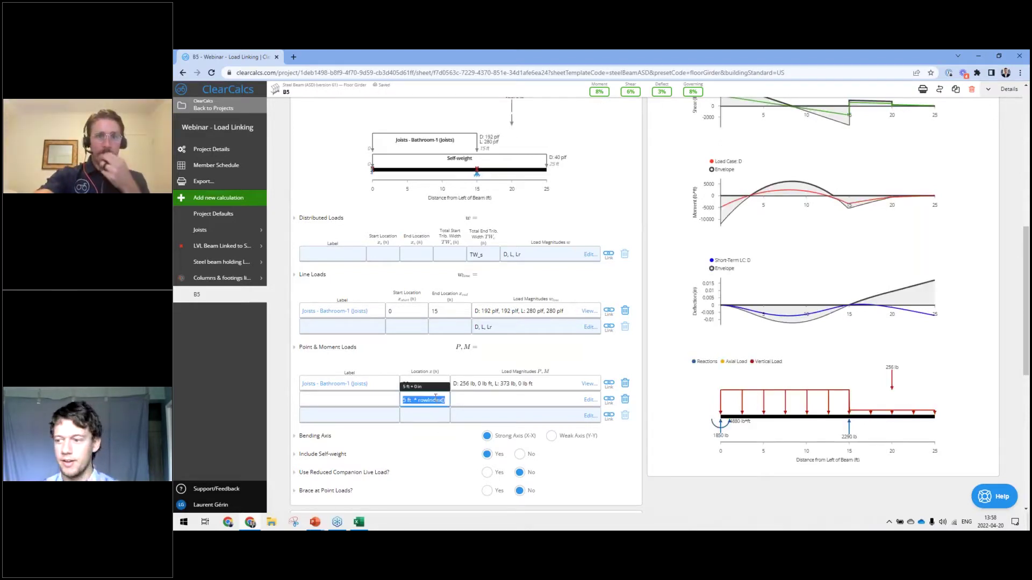
pyautogui.click(428, 412)
pyautogui.hotkey('ctrl', 'v')
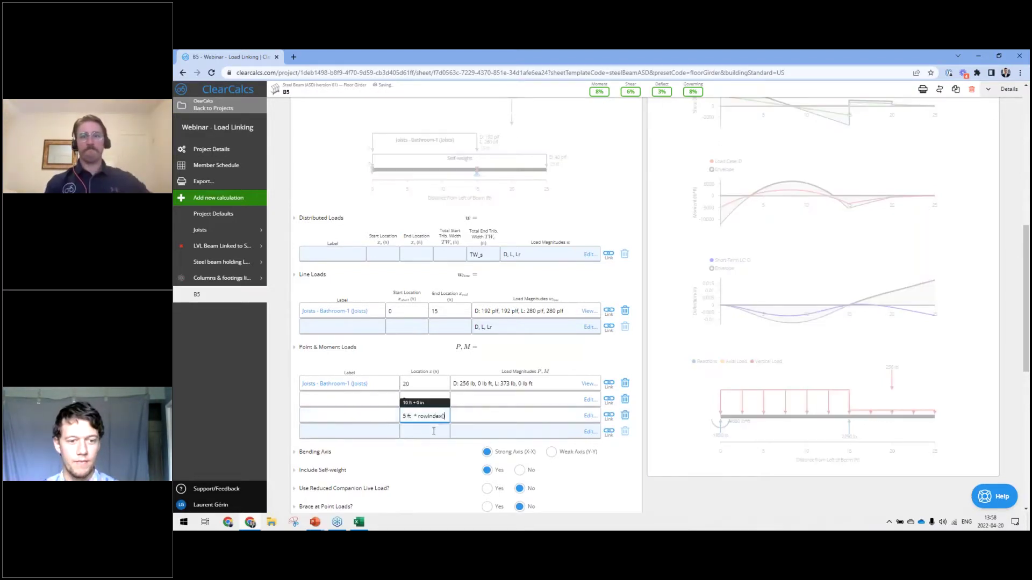
pyautogui.click(430, 431)
pyautogui.hotkey('ctrl', 'v')
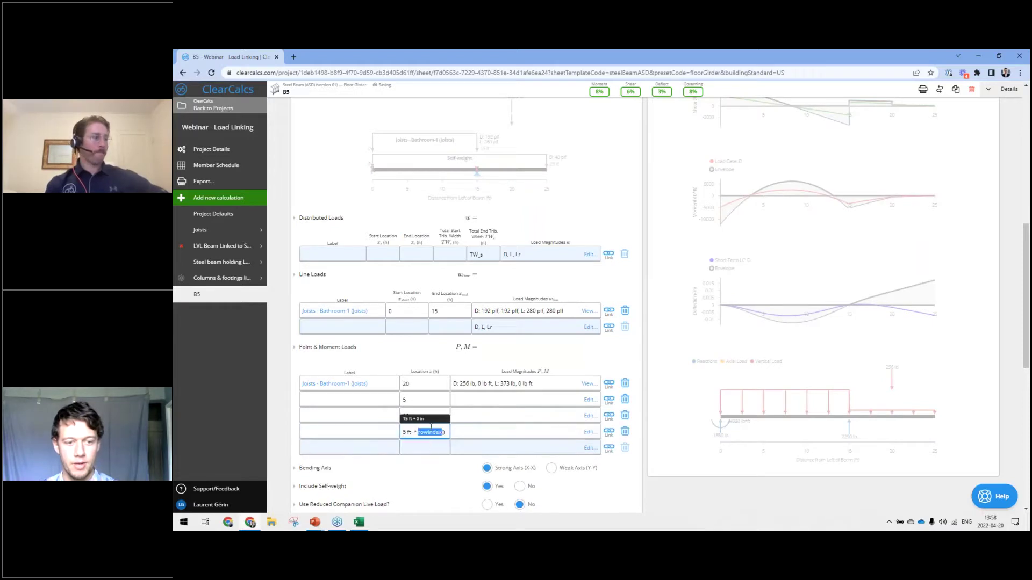
pyautogui.click(434, 446)
pyautogui.hotkey('ctrl', 'v')
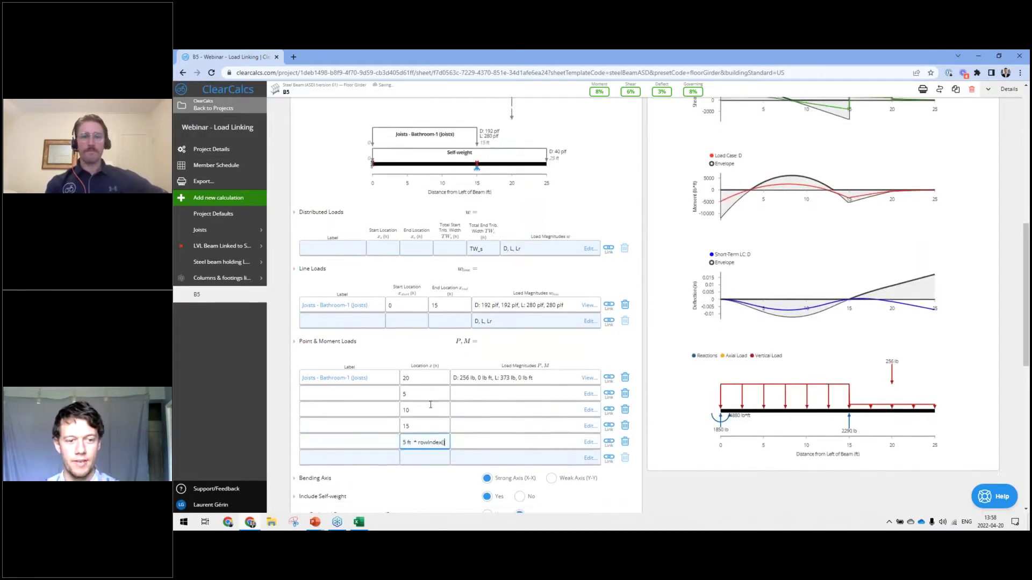
# Link the second point load row to the support 1 reaction of Joists - Bathroom.
pyautogui.scroll(-1, 430, 425)
pyautogui.click(368, 356)
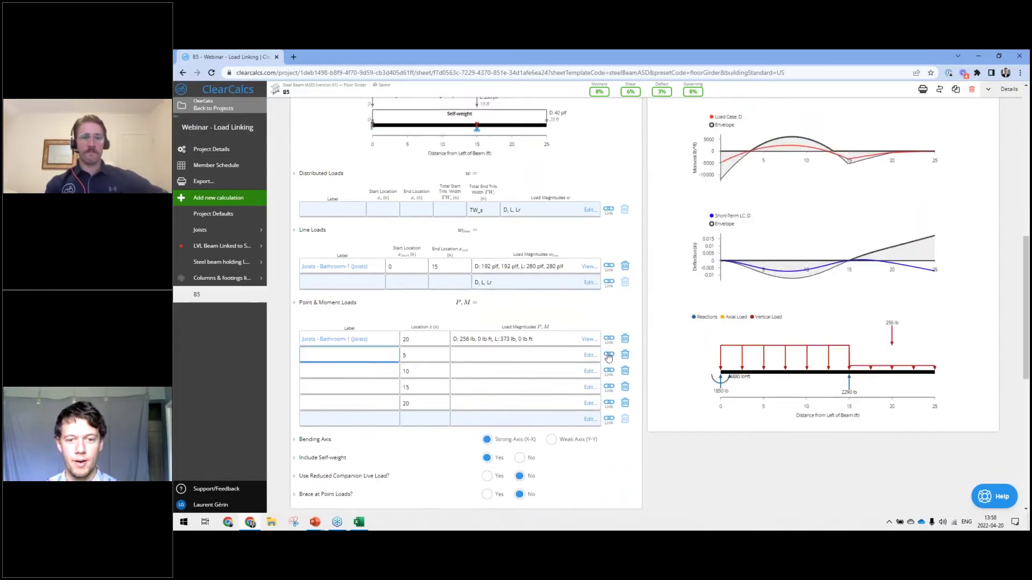
pyautogui.click(608, 356)
pyautogui.click(530, 335)
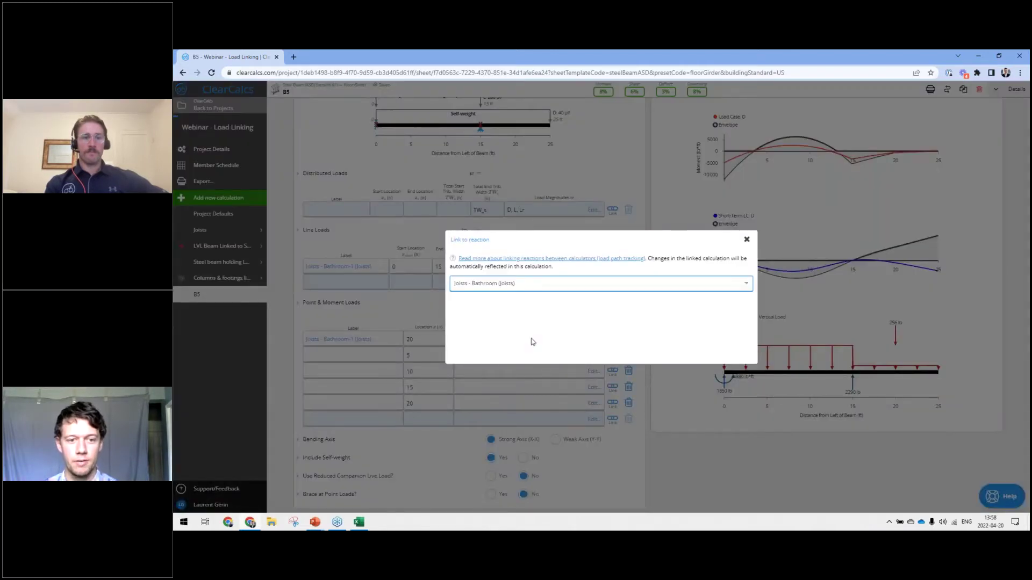
pyautogui.click(495, 338)
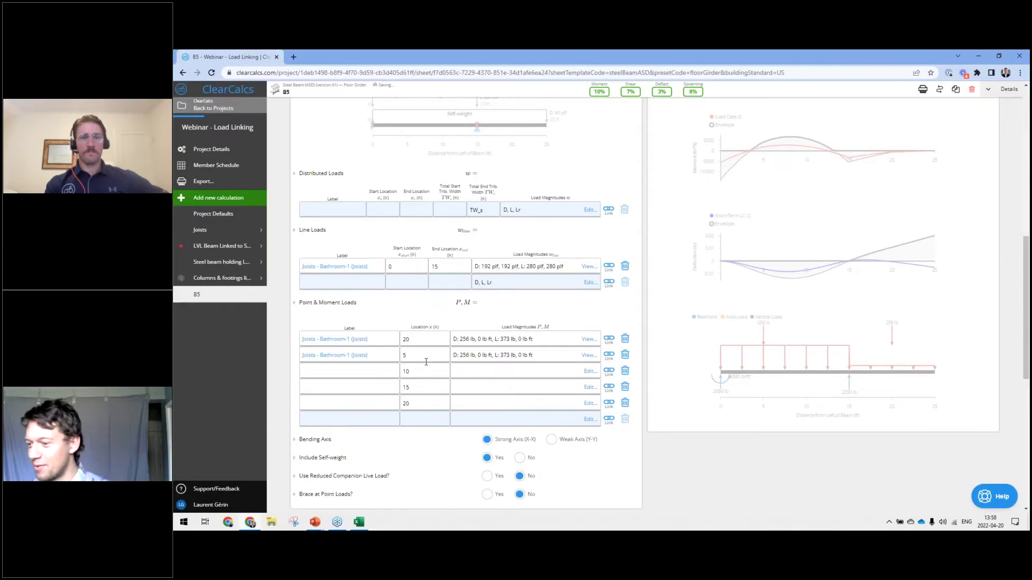
# Examine the rowIndex() location formulas in the added point load rows.
pyautogui.click(426, 356)
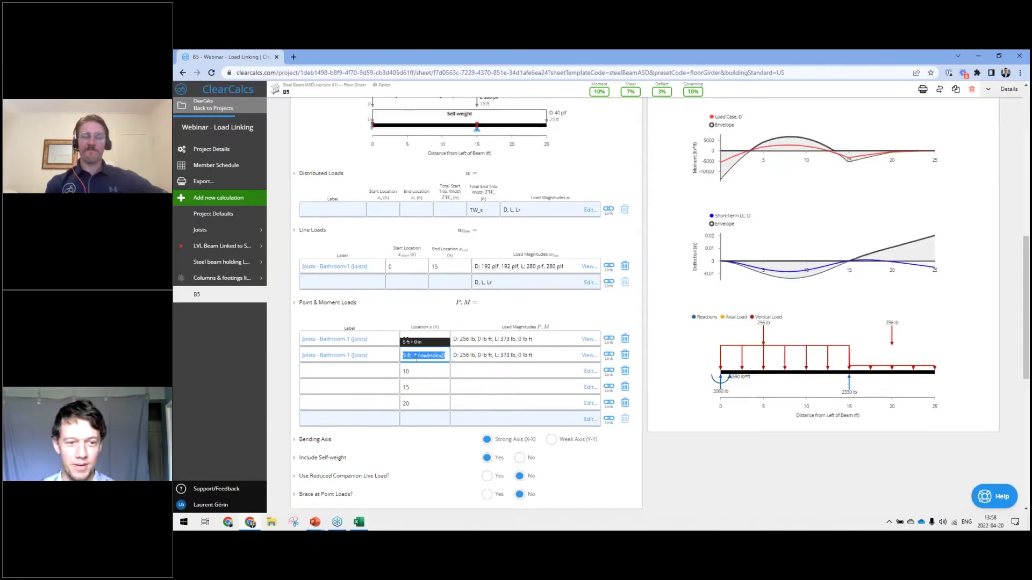
pyautogui.moveTo(418, 356); pyautogui.dragTo(444, 356)
pyautogui.click(444, 356)
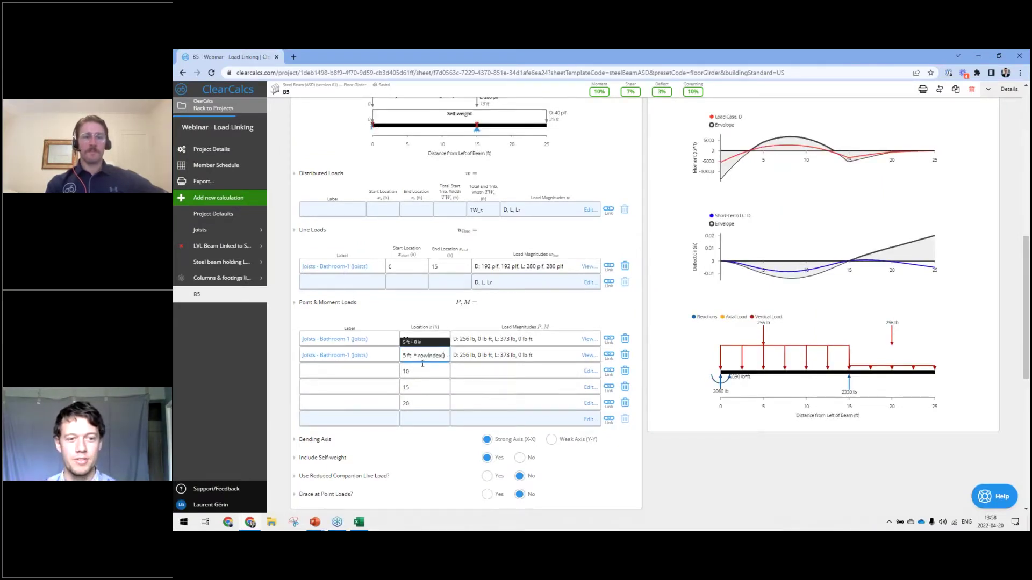
pyautogui.press('Return')
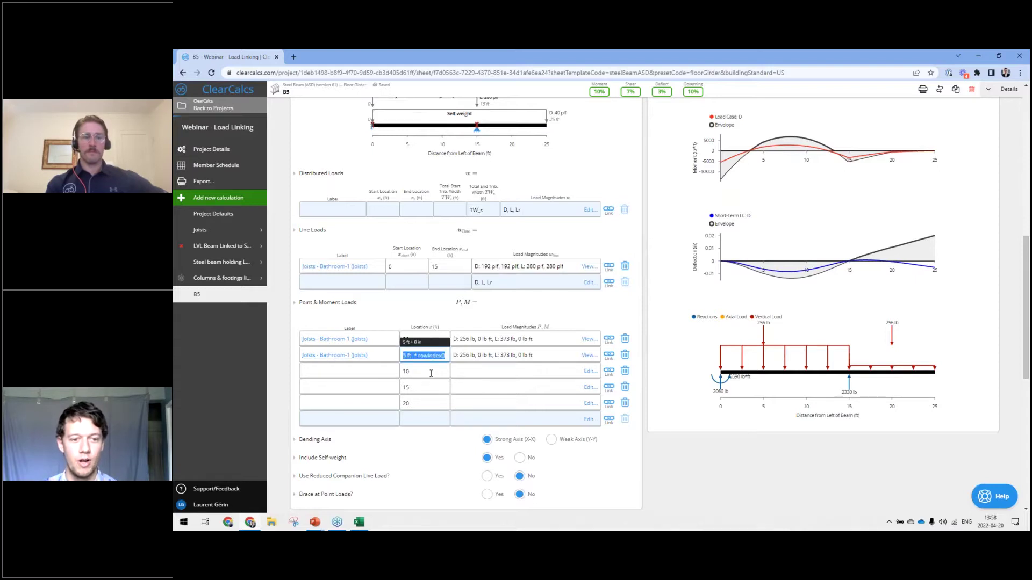
pyautogui.press('Return')
pyautogui.press('Return')
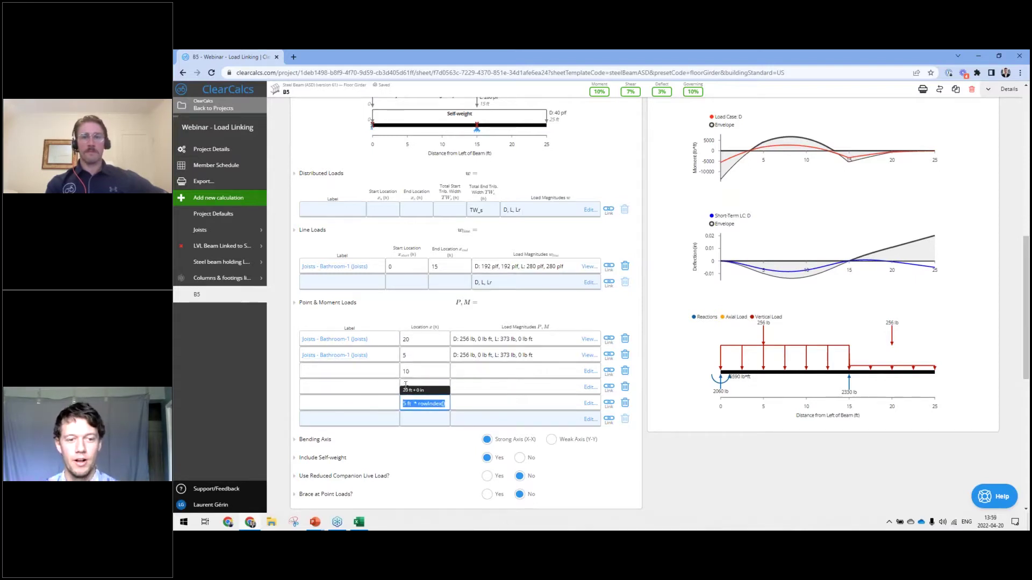
pyautogui.click(407, 382)
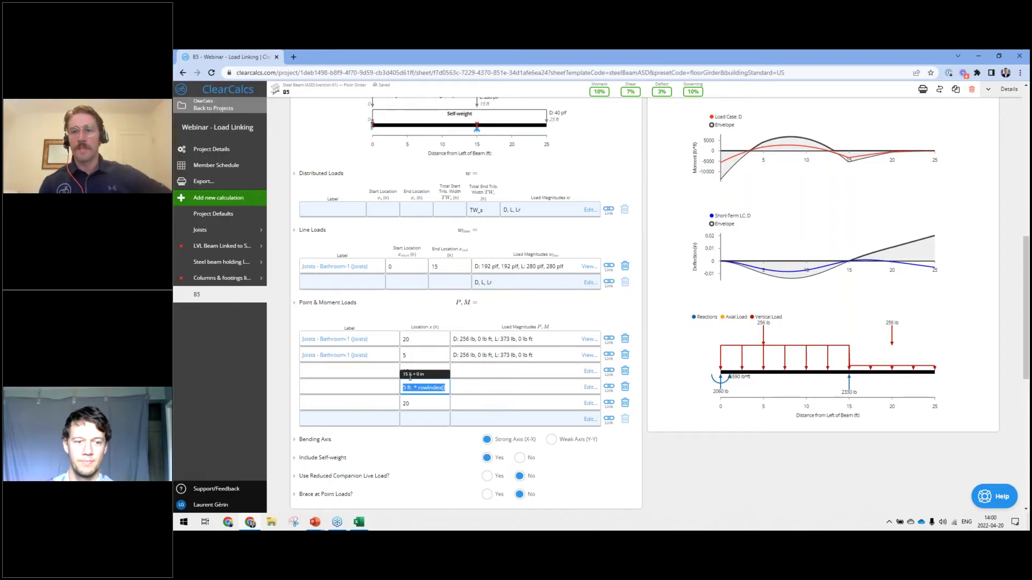
pyautogui.click(634, 440)
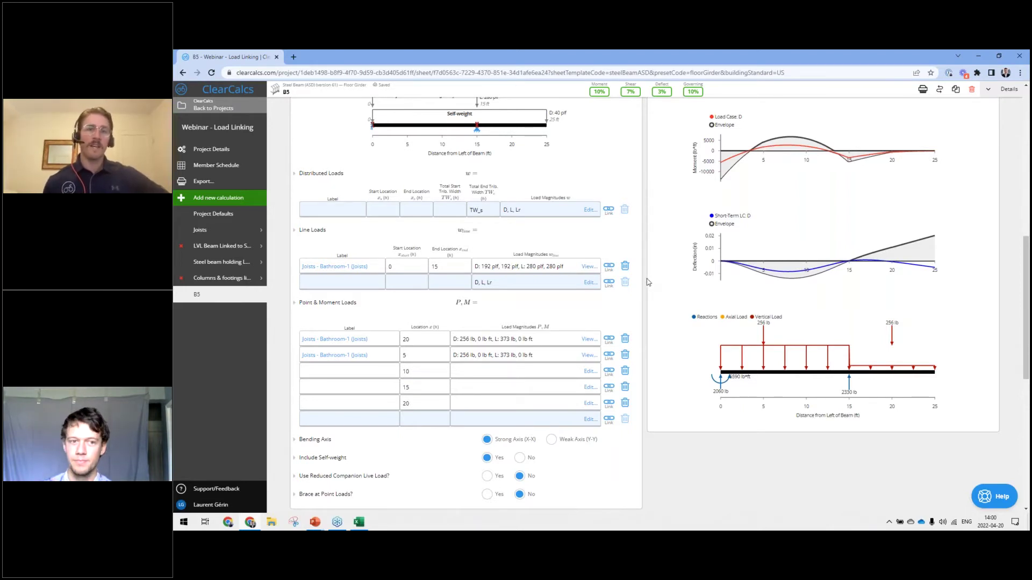
# Switch to the PowerPoint slide show with the "Thank you!" question period slide.
pyautogui.scroll(8, 647, 280)
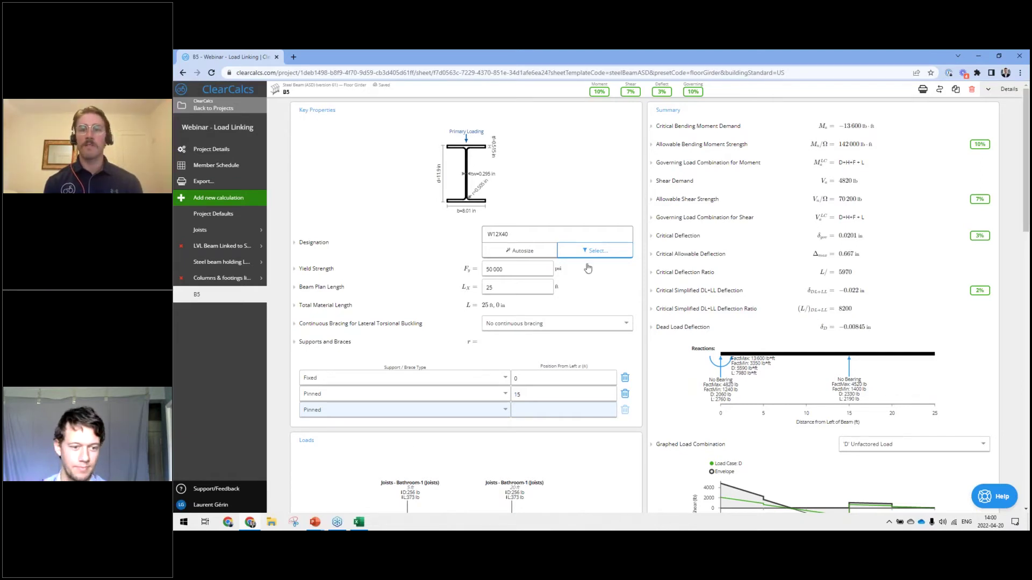
pyautogui.moveTo(315, 524)
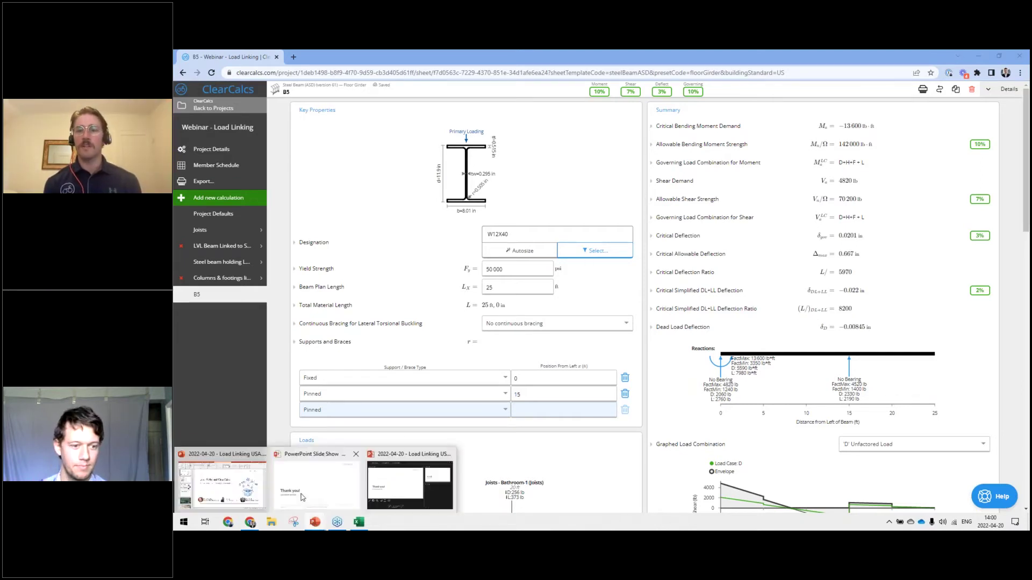
pyautogui.click(455, 476)
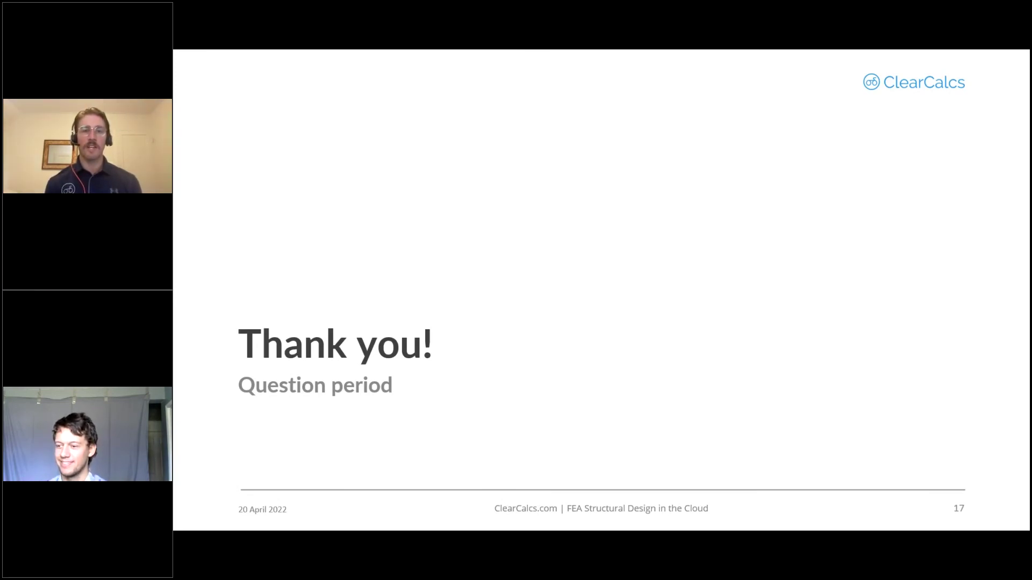
# Return to the B5 calculation in Chrome and begin an email support message with "Hello".
pyautogui.hotkey('alt', 'Tab')
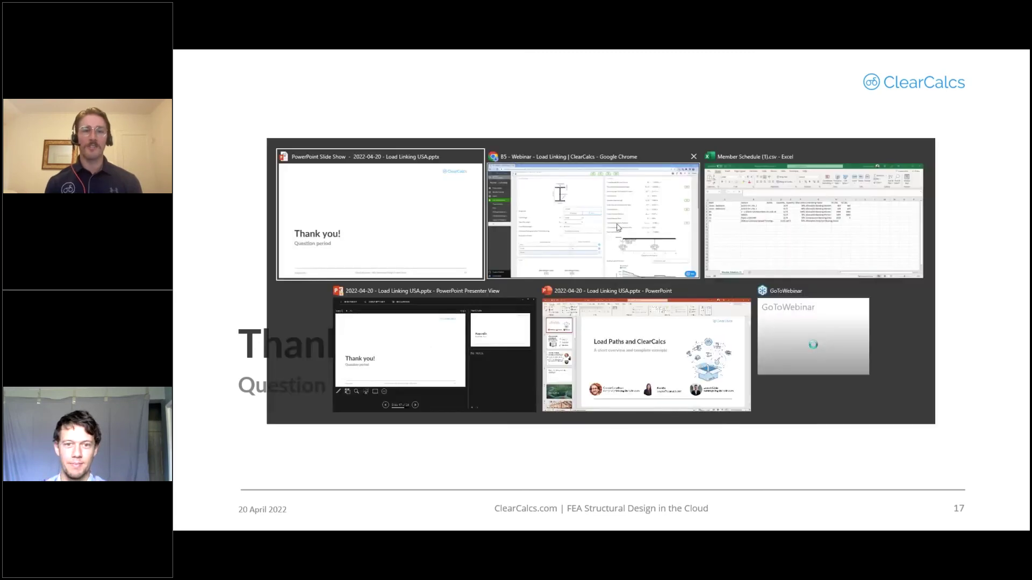
pyautogui.click(618, 227)
pyautogui.click(995, 497)
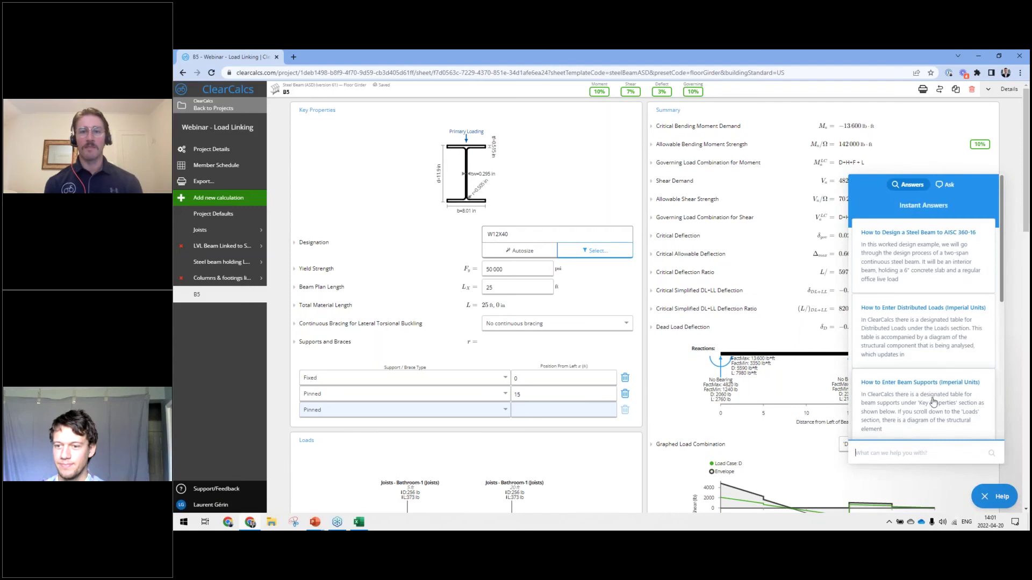
pyautogui.click(946, 185)
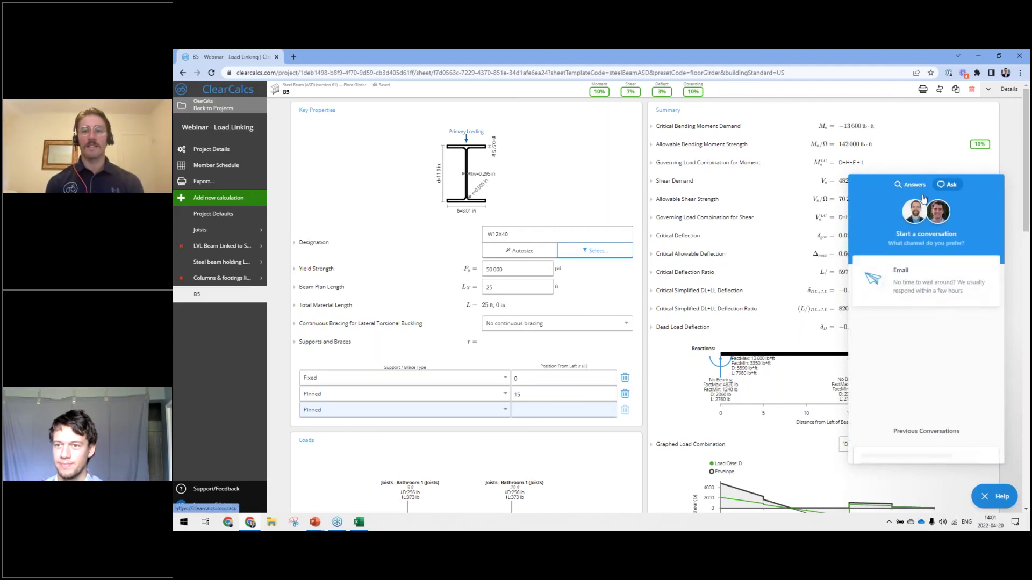
pyautogui.click(943, 273)
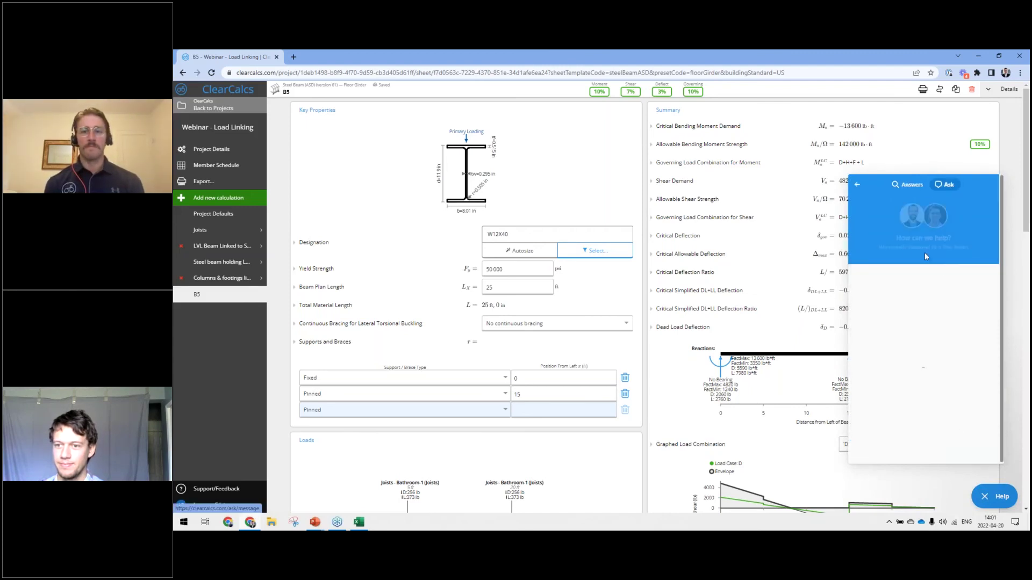
pyautogui.write('Hello')
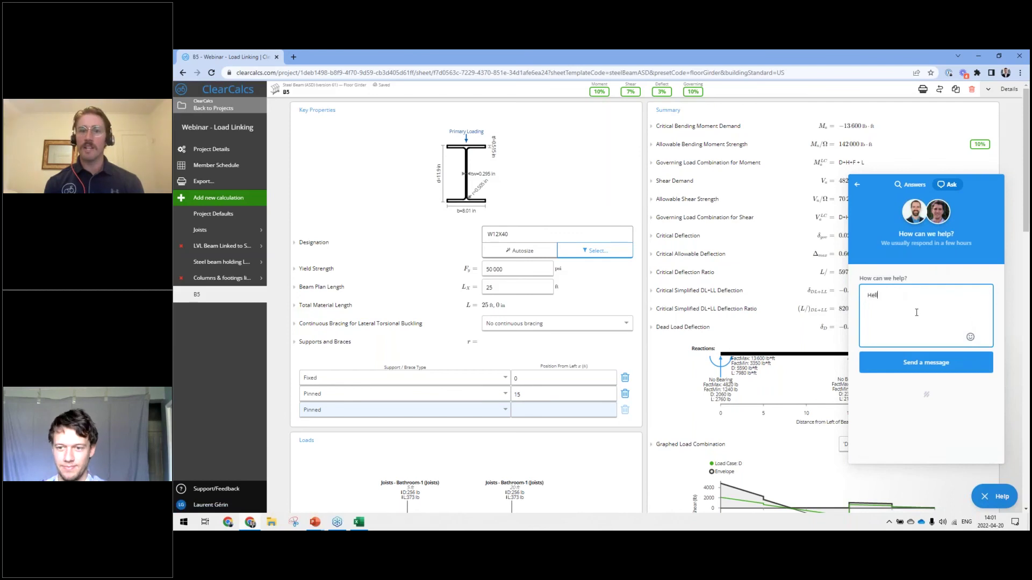